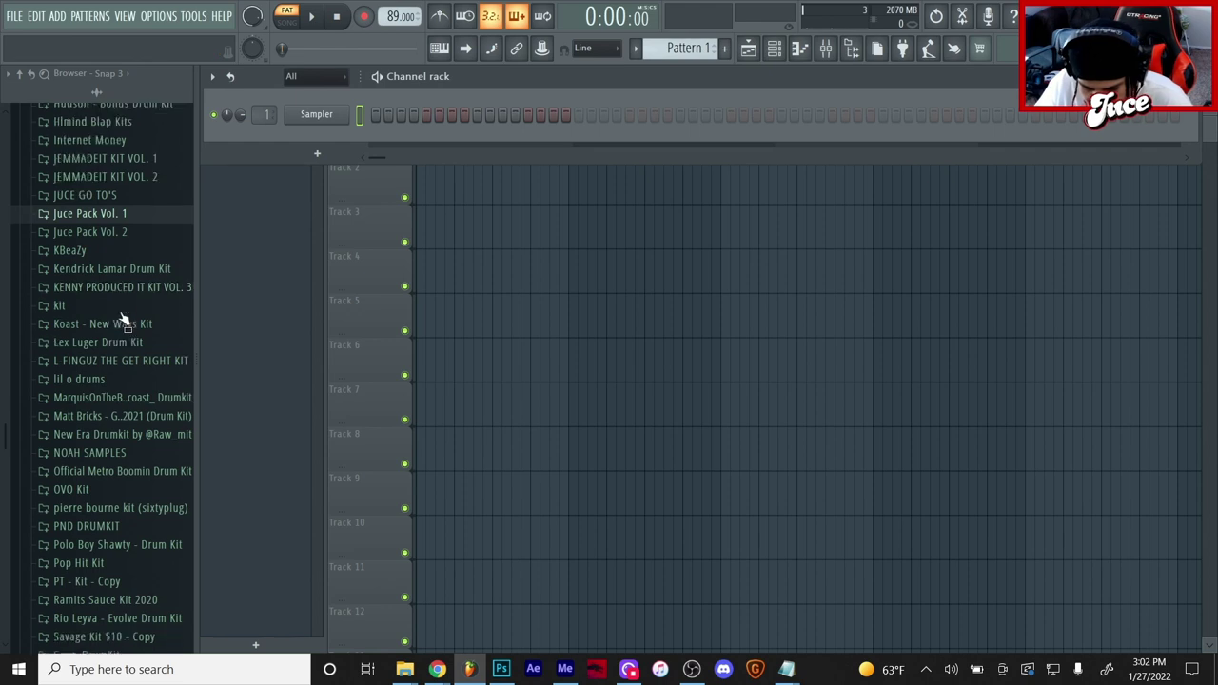
Load the C minor MIDI scale onto the Sampler channel and add a Keyscape instrument channel.
left_click(98, 410)
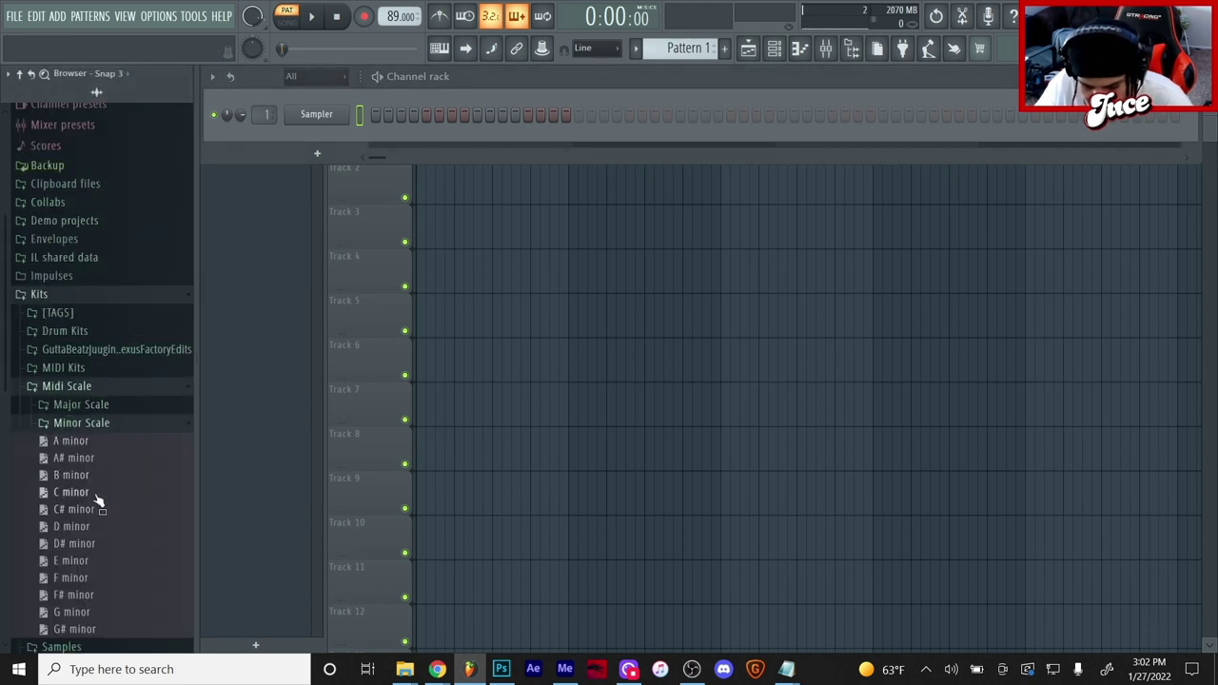
left_click_drag(350, 193, 330, 155)
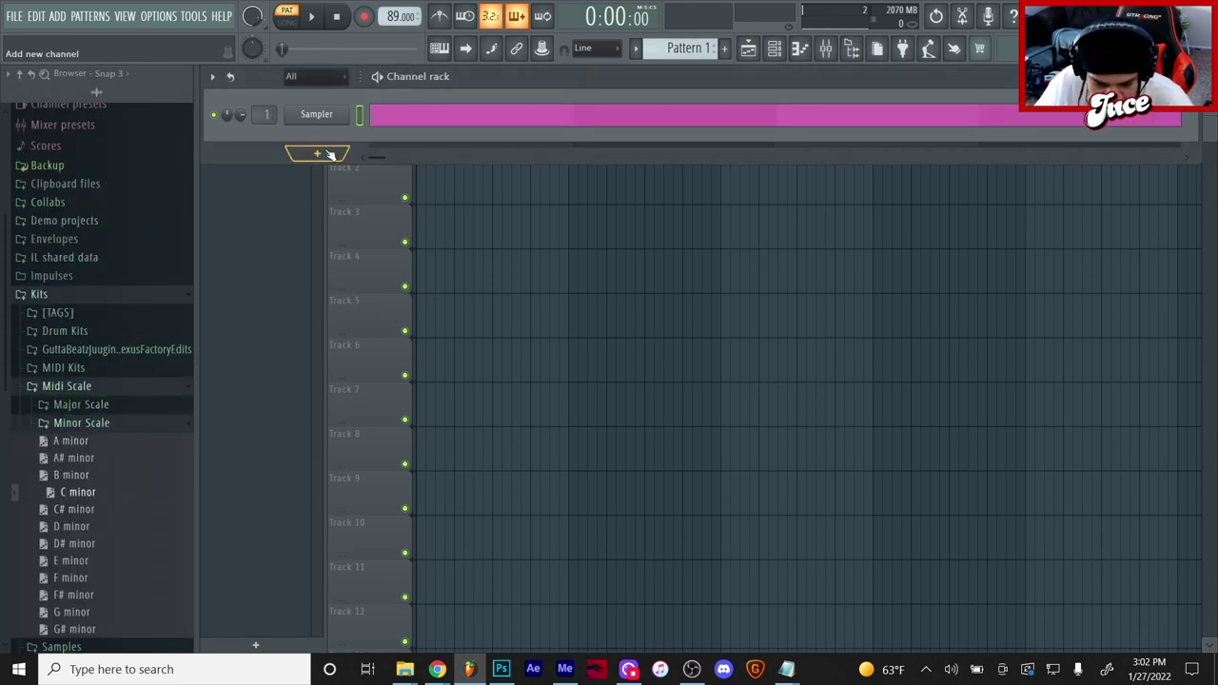
left_click(330, 155)
left_click(470, 508)
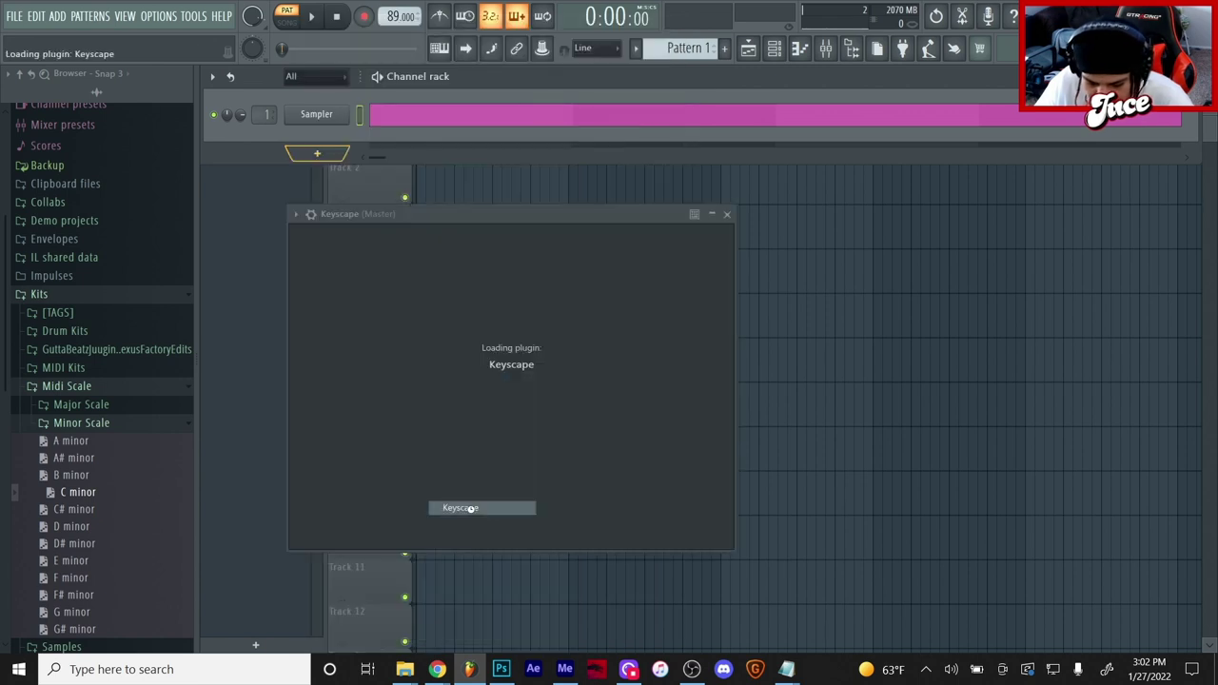
Place C4 and C5 notes at the start of the Keyscape pattern, each lasting one bar.
left_click(229, 440)
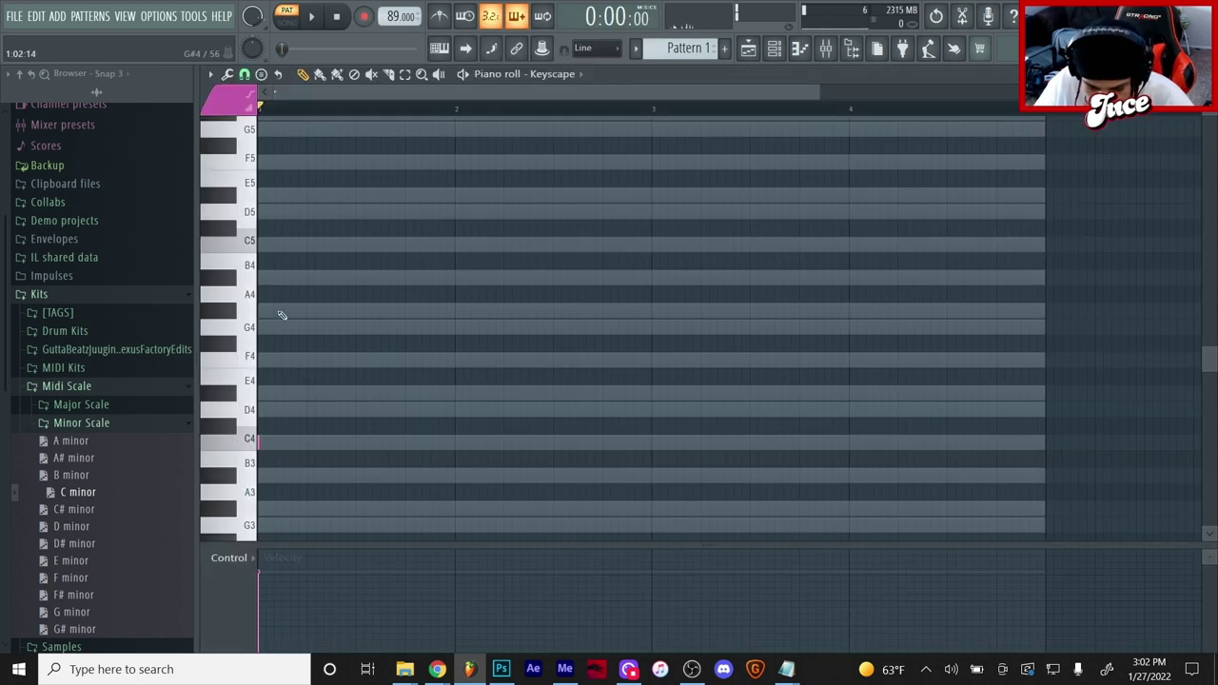
key("ctrl+a")
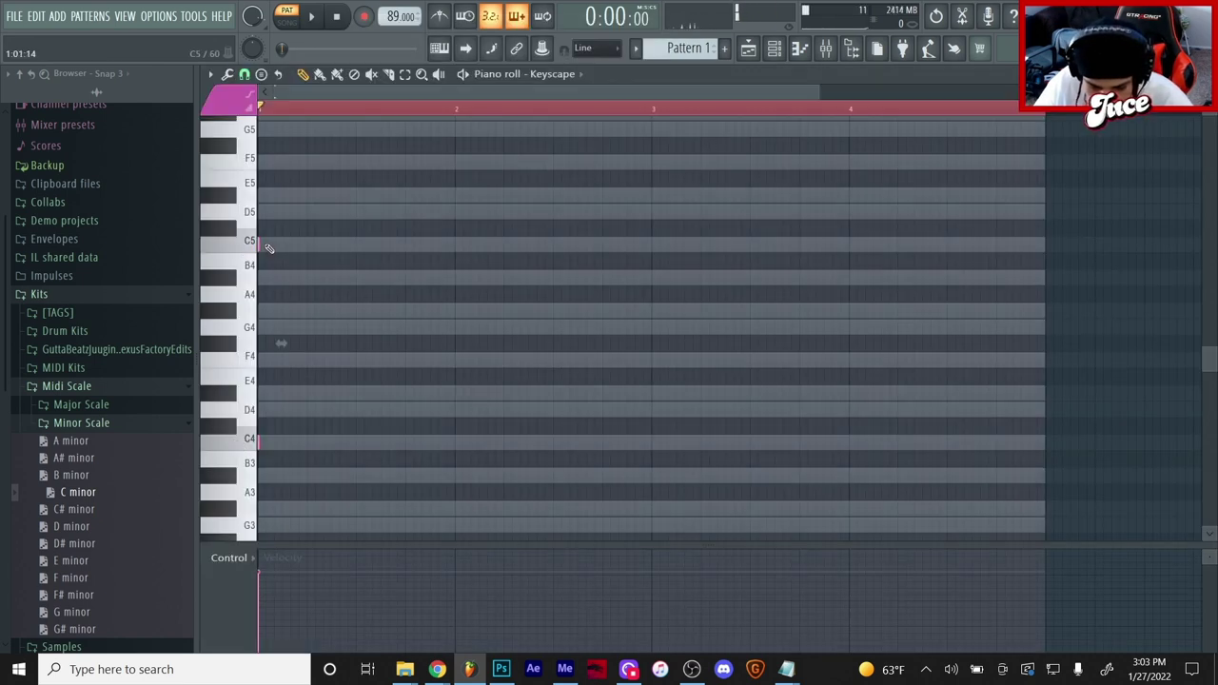
left_click_drag(266, 248, 414, 253)
key("space")
left_click(384, 308)
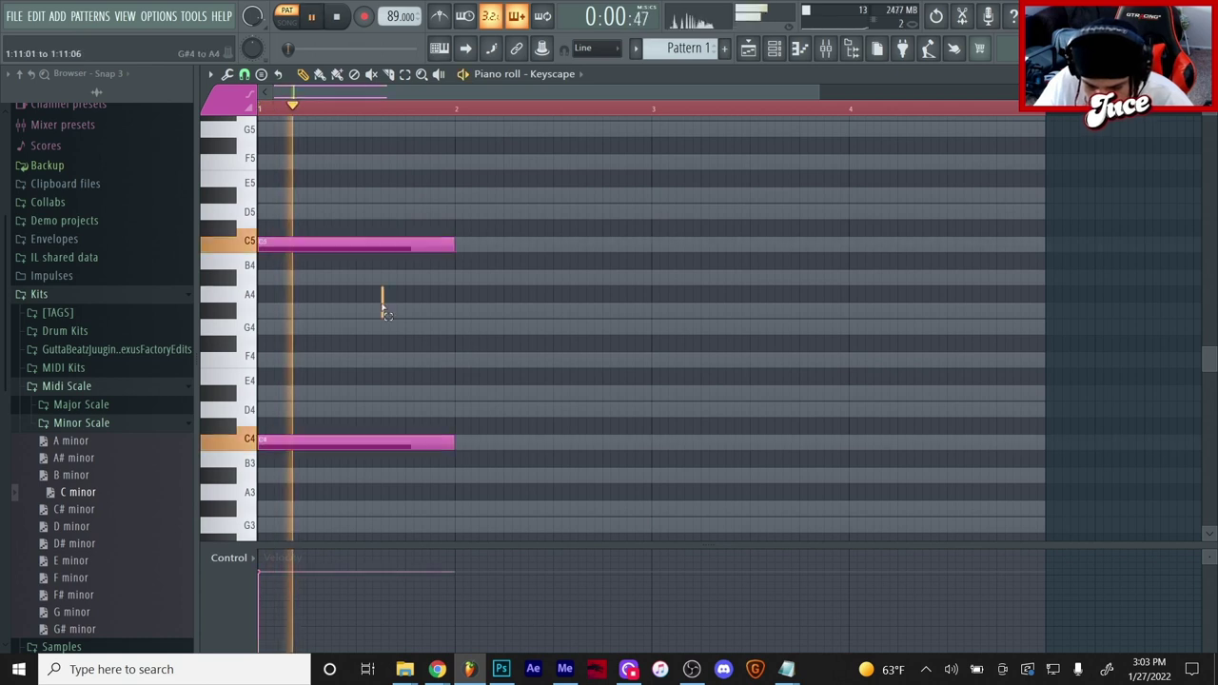
Add a one-bar G4 note between the C4 and C5 notes and play the chord back.
left_click(272, 326)
key("space")
key("space")
left_click(402, 104, "ctrl")
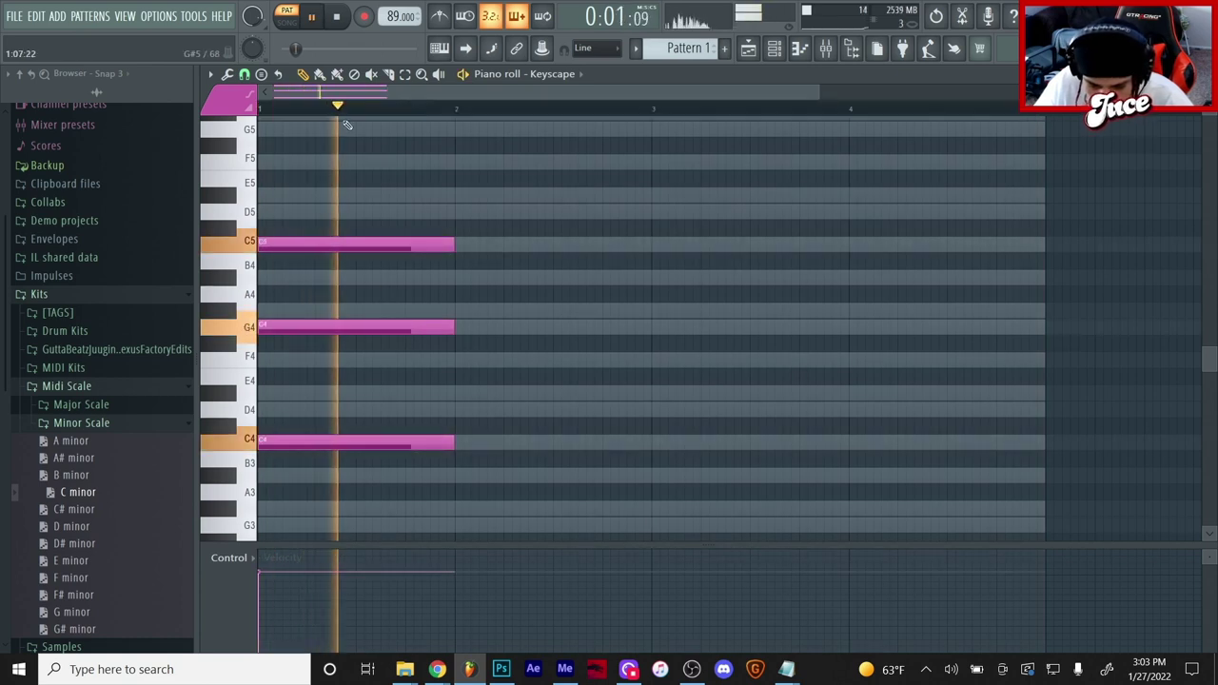
key("space")
Slice the G4 note two steps in and the C5 note four steps in, and play the result.
scroll(373, 98, "up", 2)
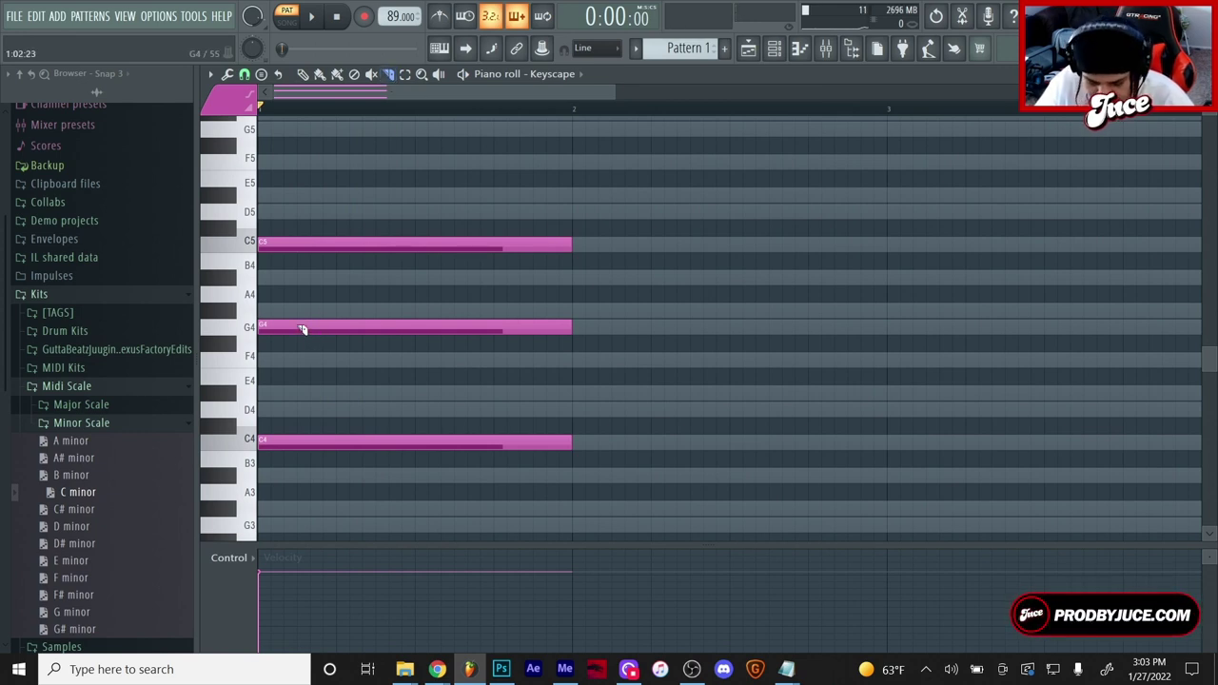
left_click_drag(335, 234, 339, 246)
key("space")
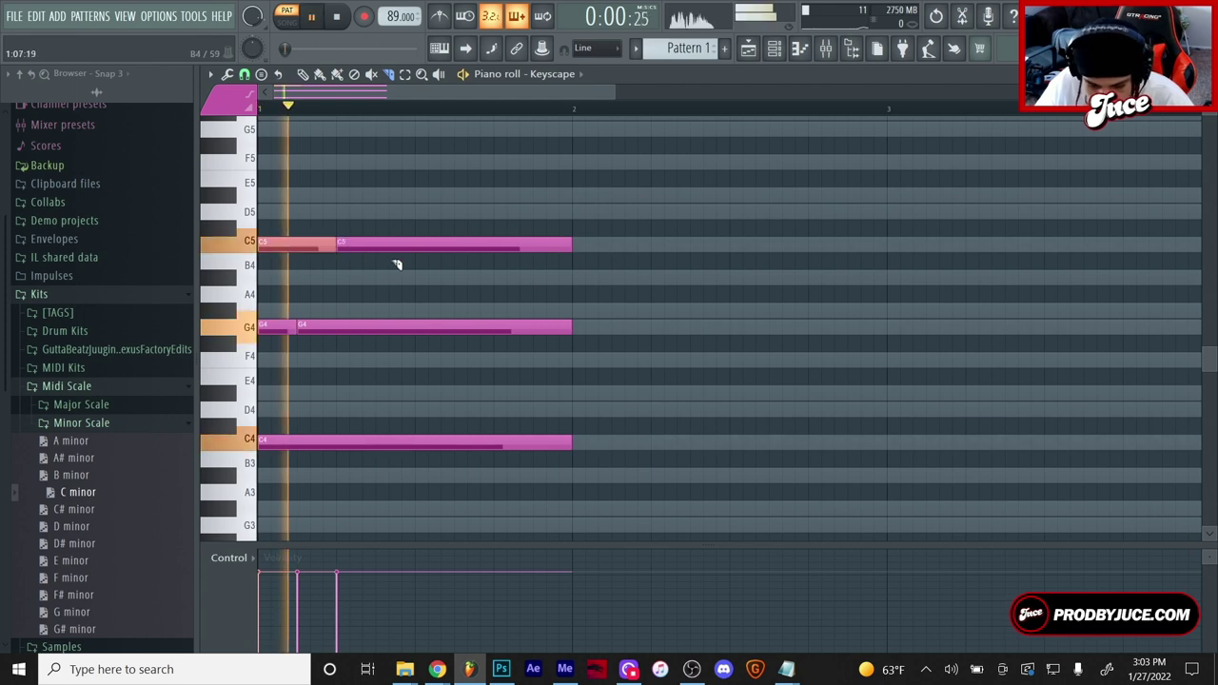
key("space")
Add a very short G5 note at 1:06 and a ten-step G5 from 1:07 to the end of bar 1.
left_click(303, 73)
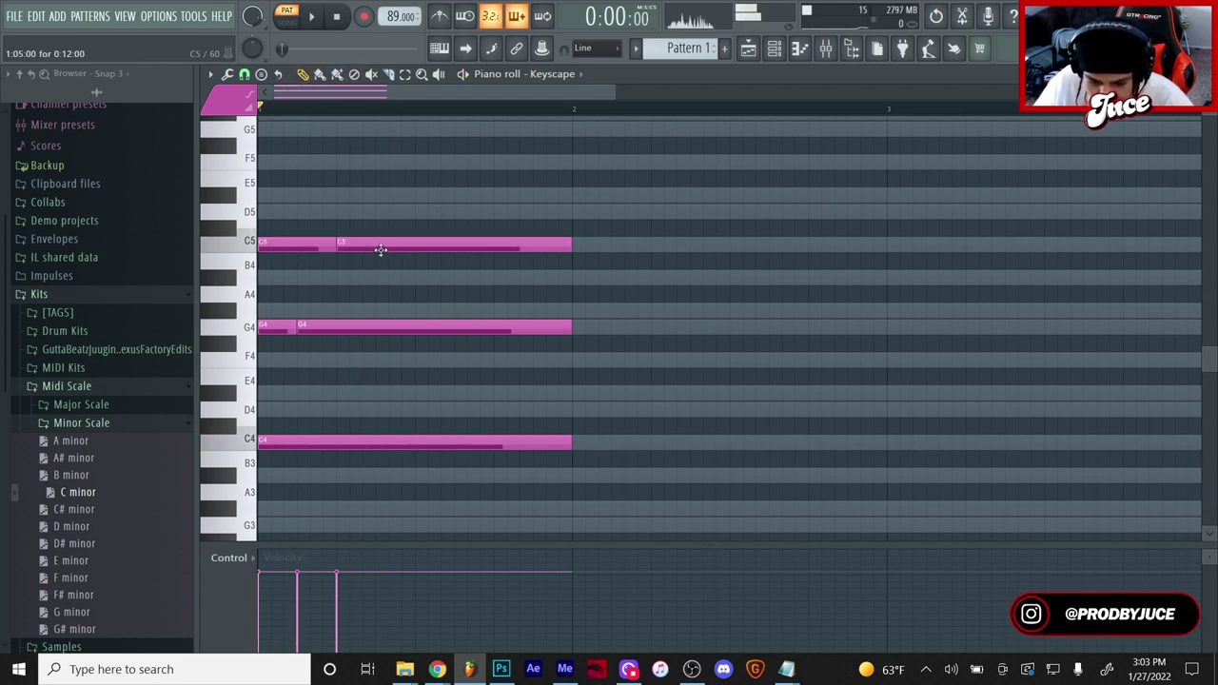
scroll(392, 211, "up", 1)
left_click(385, 177)
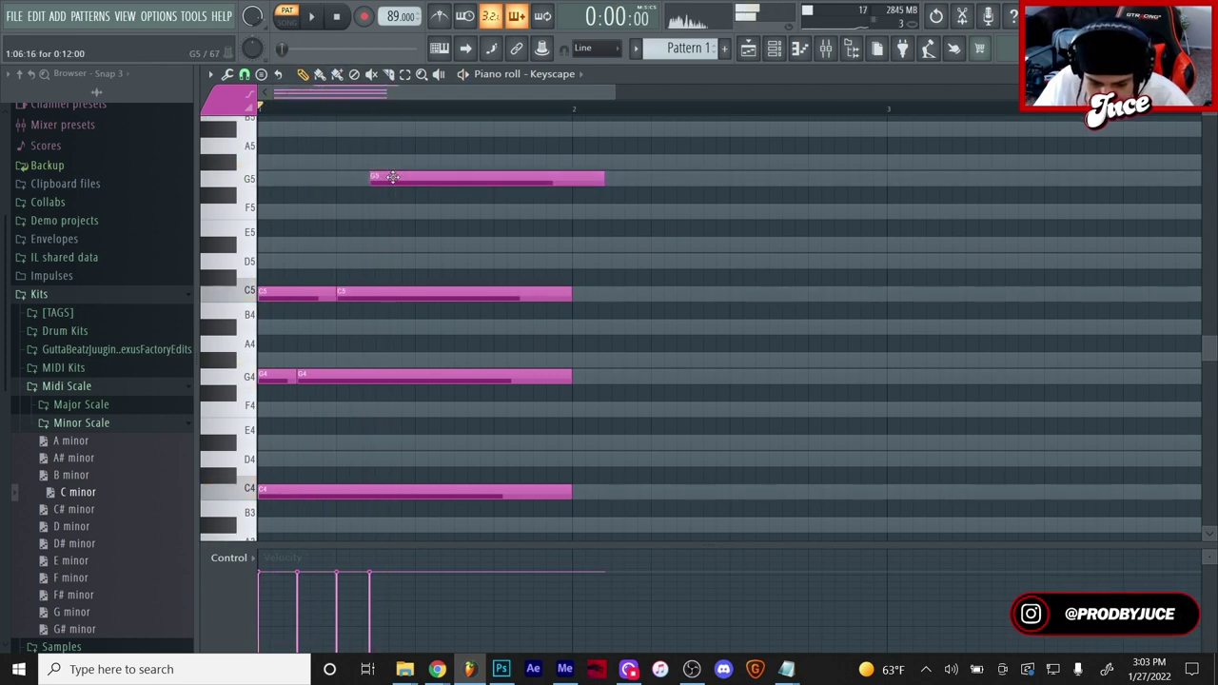
left_click(359, 178, "ctrl")
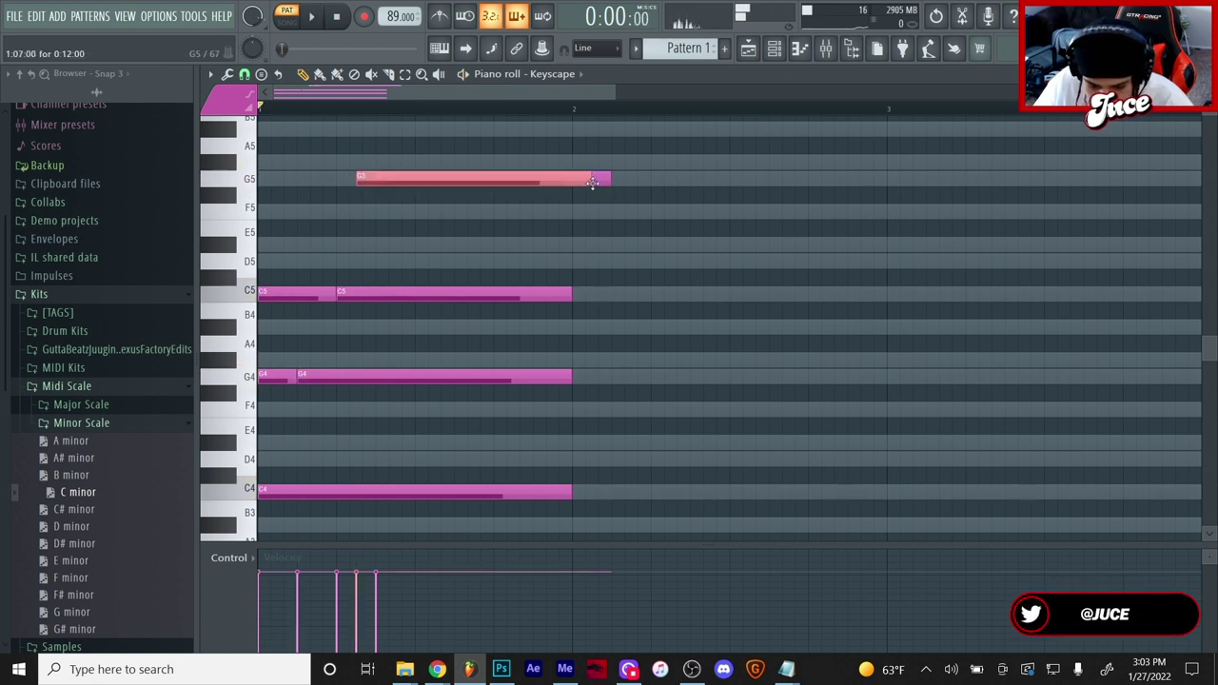
left_click_drag(591, 183, 364, 194)
left_click_drag(612, 186, 571, 191)
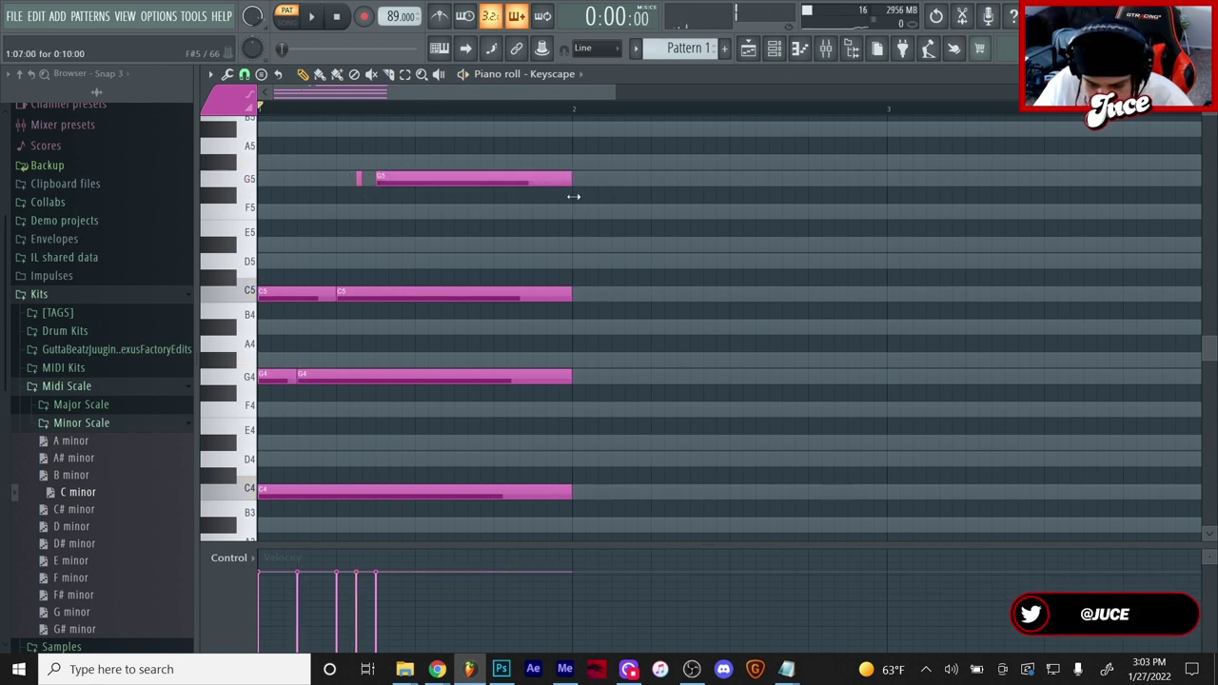
key("space")
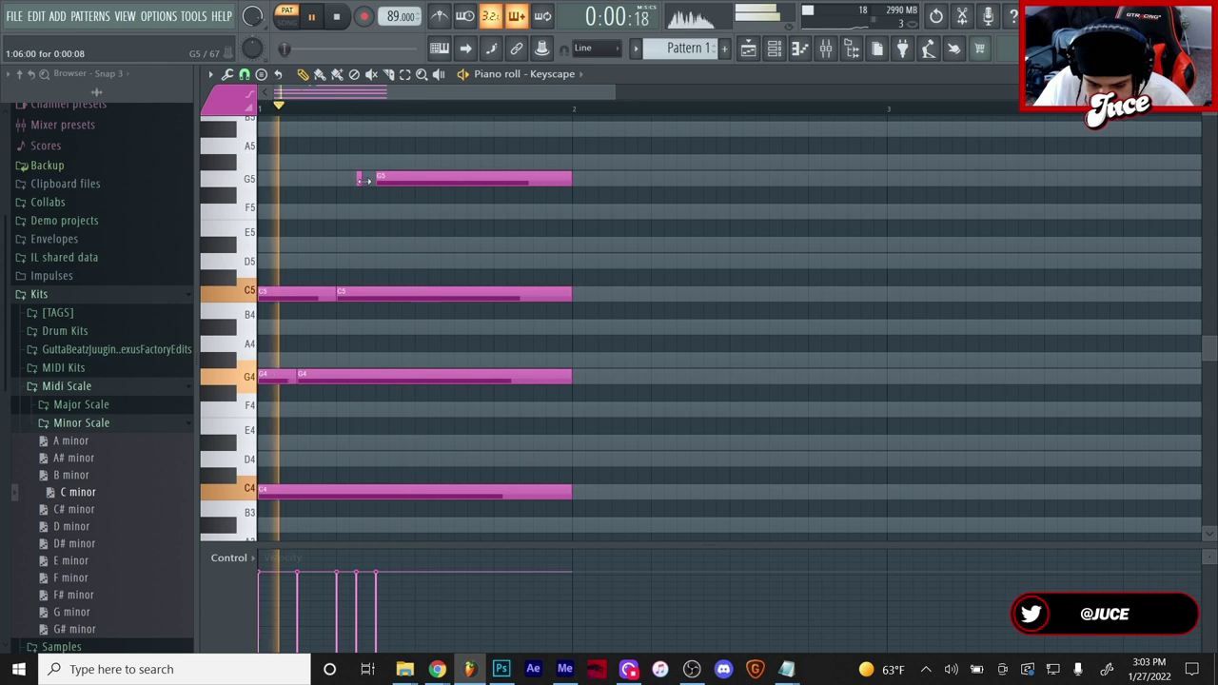
Try a finer snap setting for resizing the short G5 note at 1:06.
left_click(245, 74)
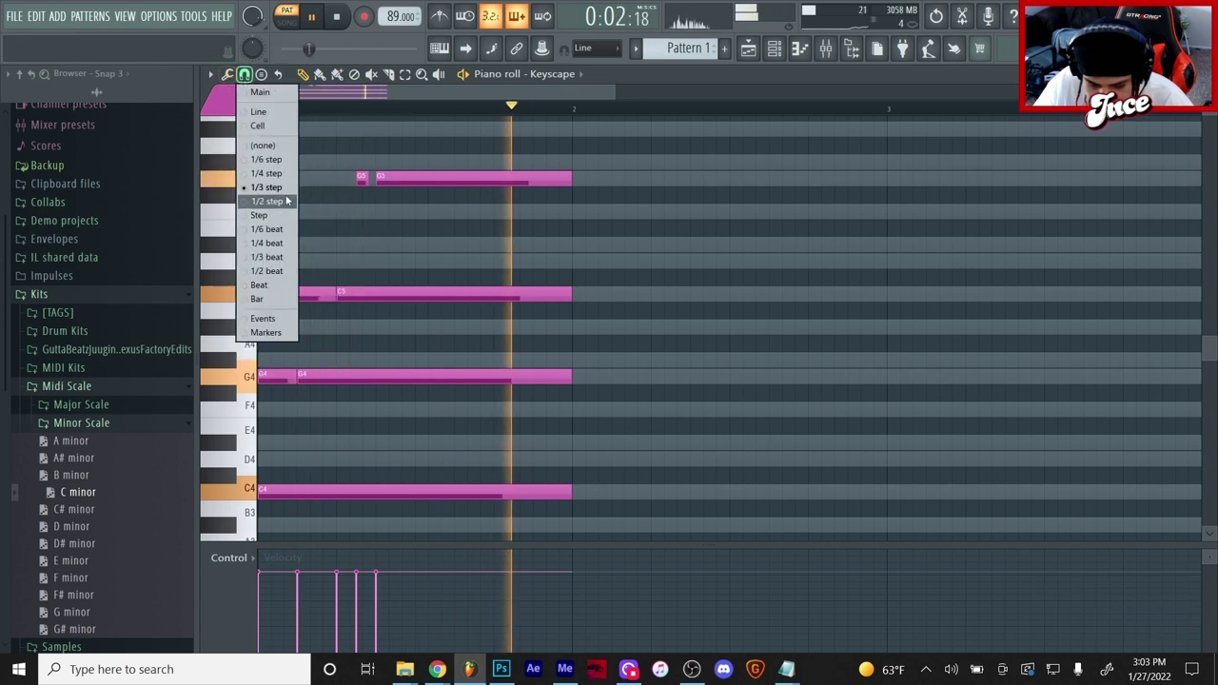
left_click(266, 173)
left_click(244, 74)
left_click(266, 161)
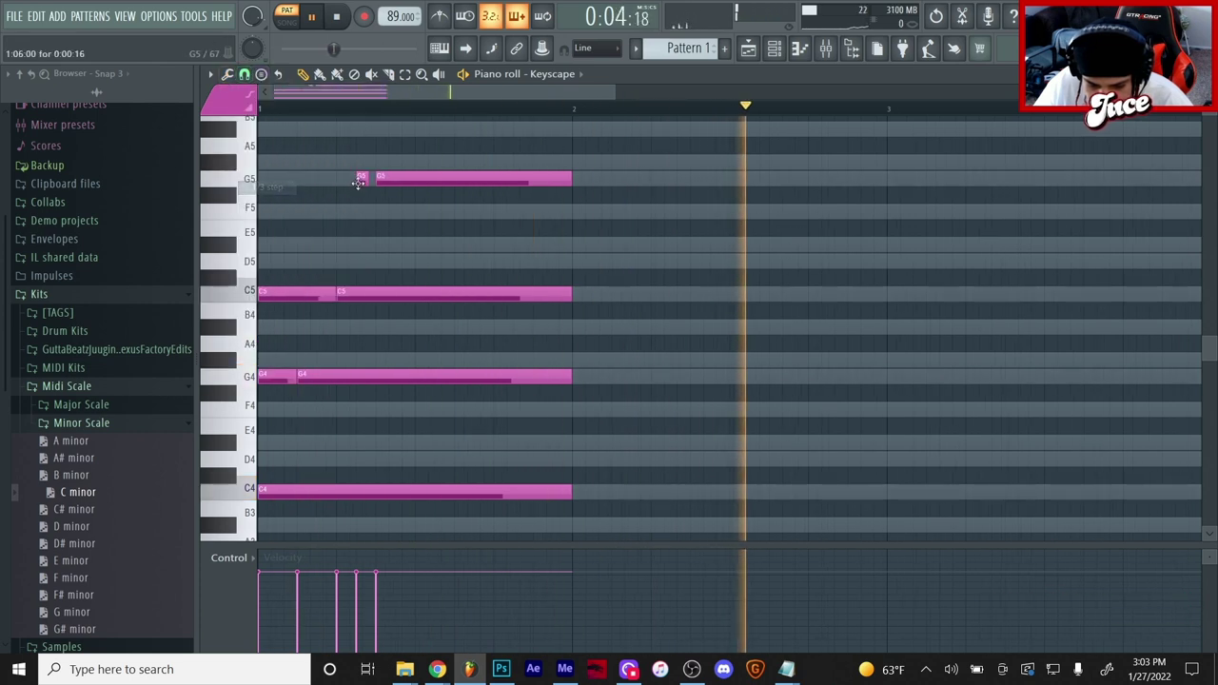
left_click_drag(369, 180, 364, 181)
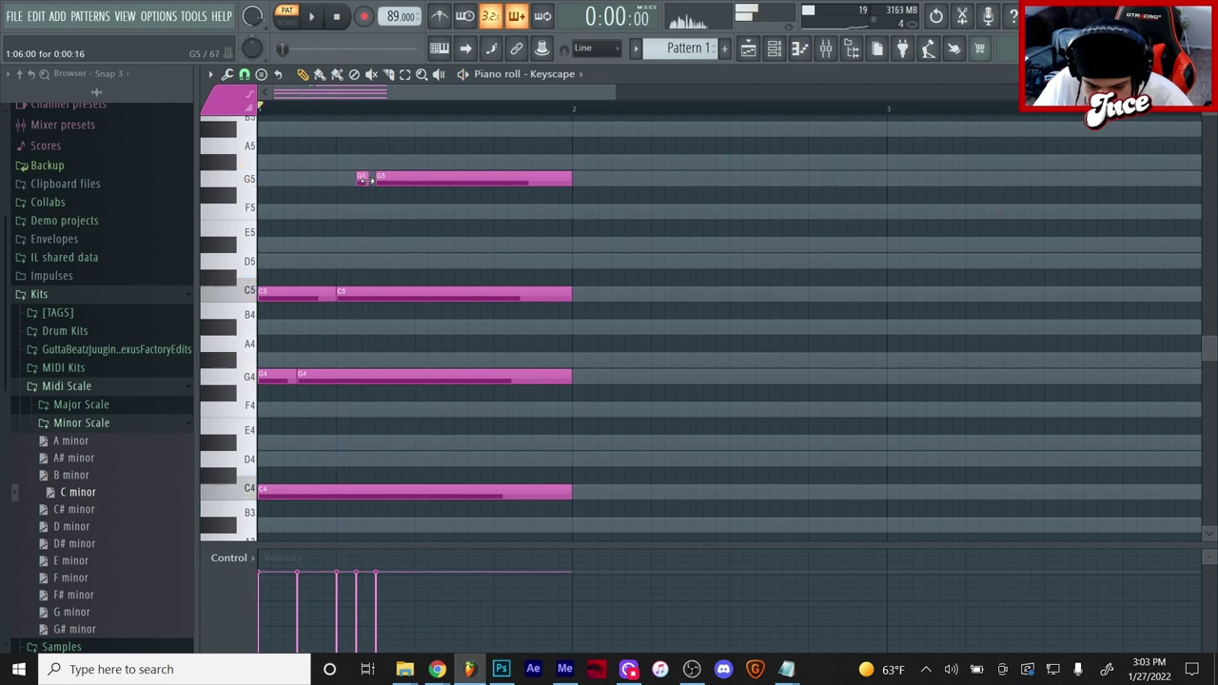
Use a 1/4 step snap to set the short G5 note's length to 0:00:12, and play the pattern.
scroll(373, 219, "up", 3)
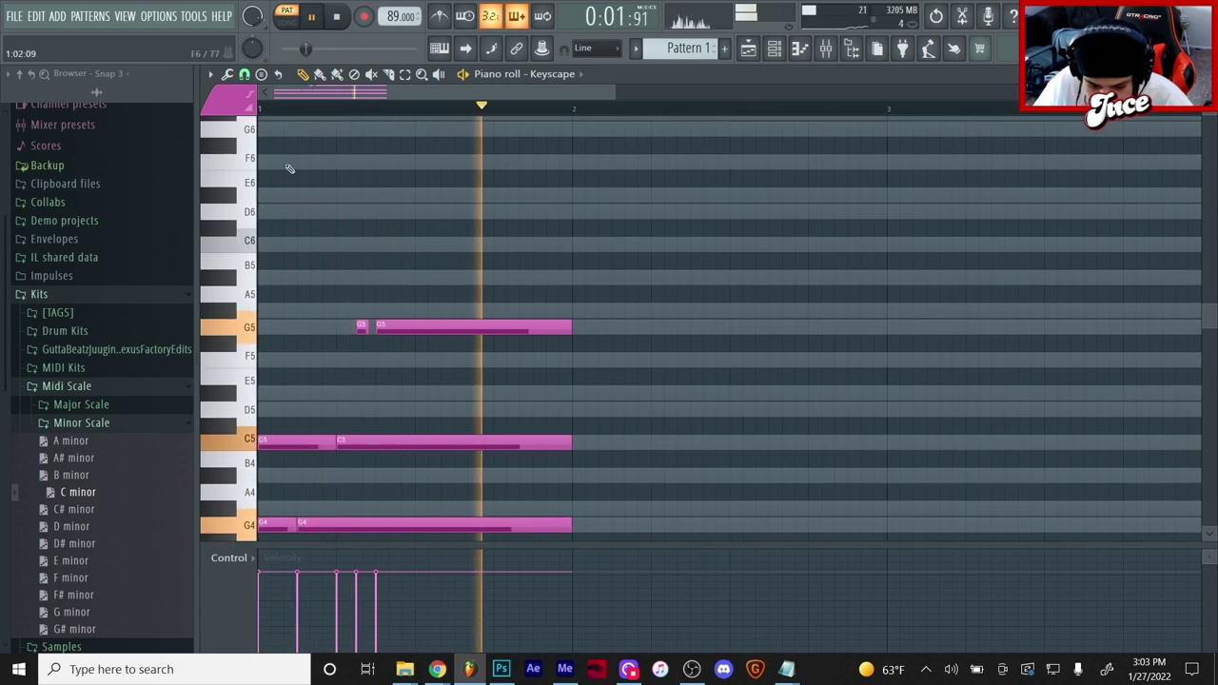
key("space")
left_click(245, 74)
left_click(266, 173)
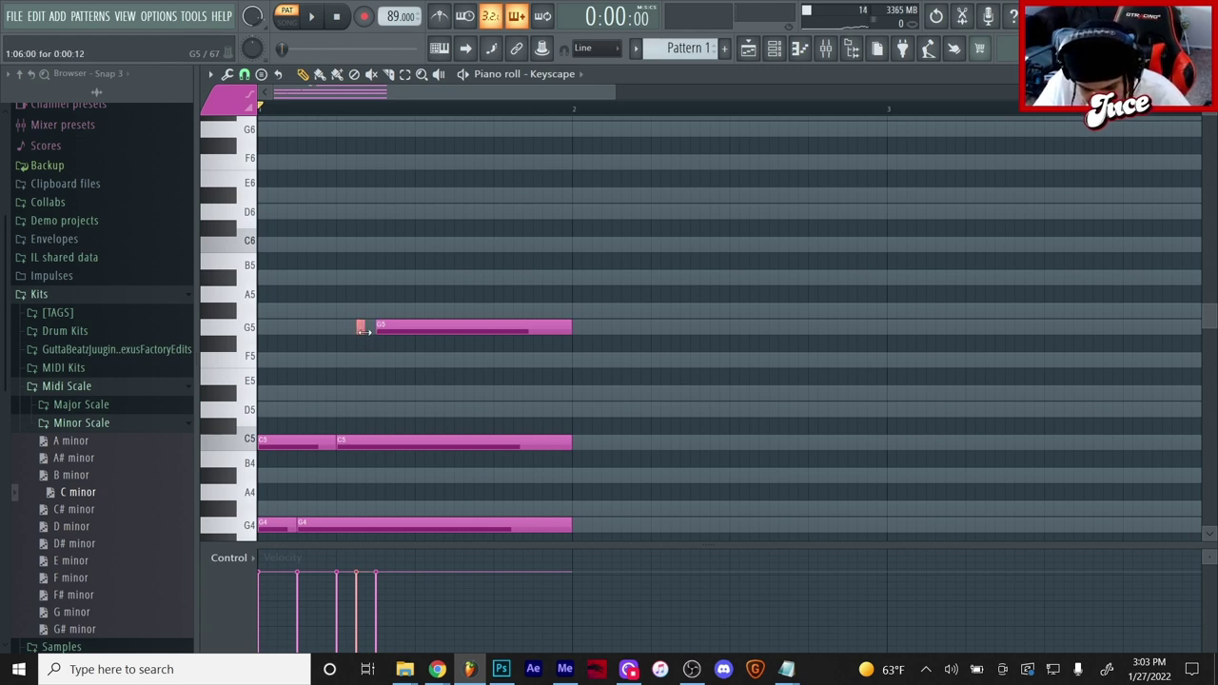
key("space")
left_click(227, 75)
left_click(245, 74)
left_click(271, 174)
key("space")
key("space")
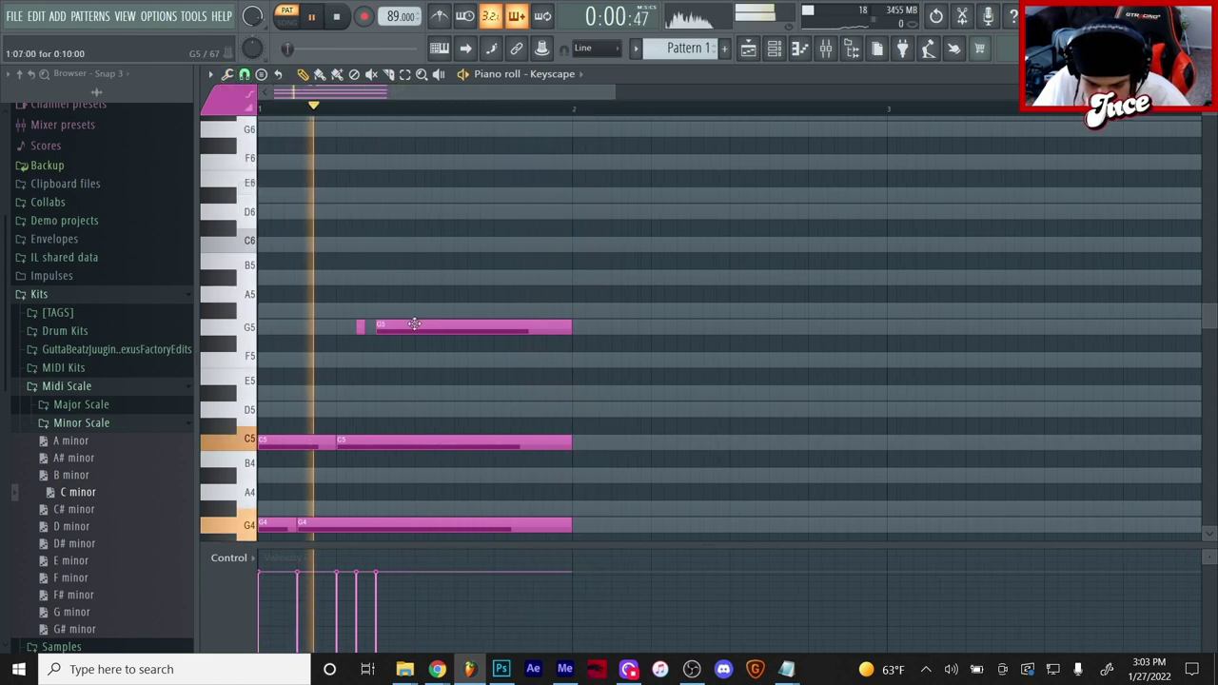
Try a high note at 1:09 above the held G5, remove it and replay the pattern.
left_click(415, 197)
right_click(447, 200)
key("space")
key("space")
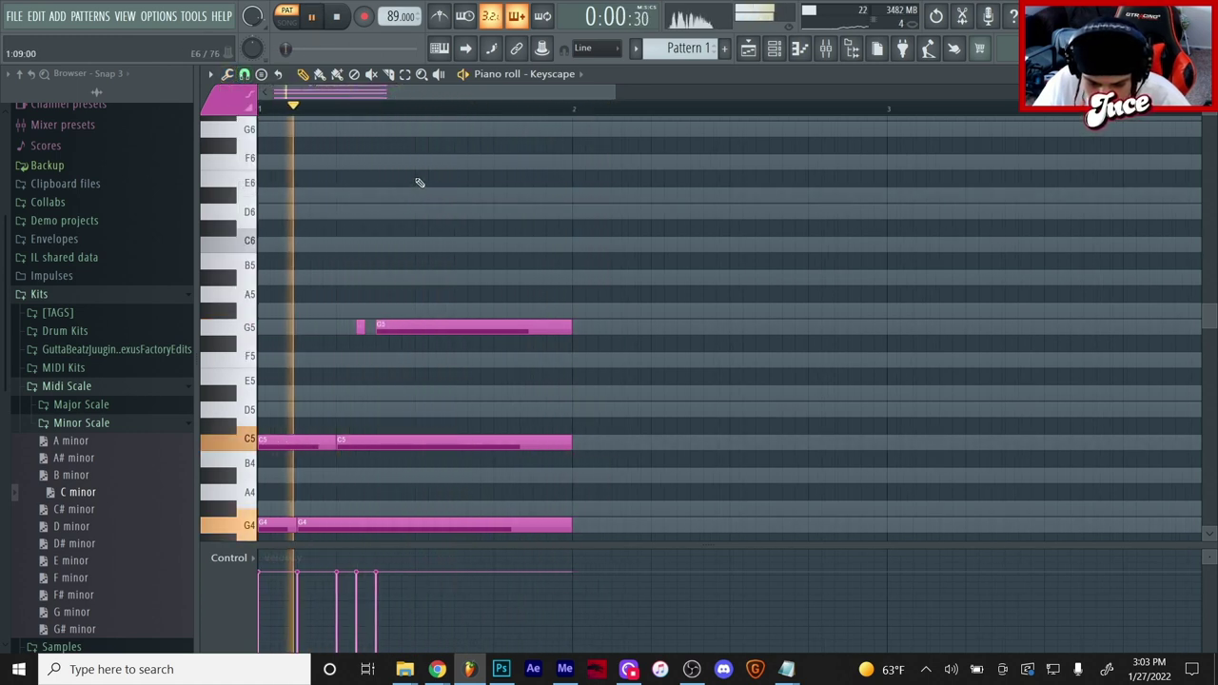
Add a ten-step G6 note at 1:09 and play the melody from the beginning.
scroll(419, 182, "up", 2)
left_click(419, 180)
key("space")
key("space")
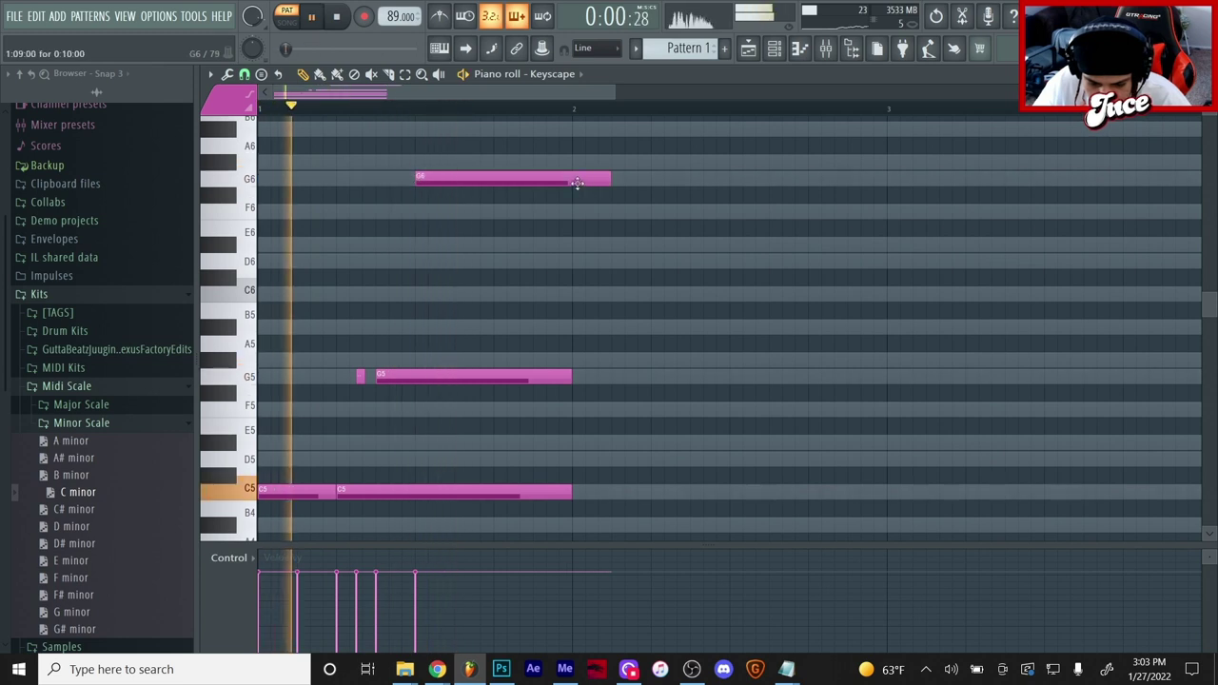
Add a C6 note after the start of the G6, audition it and move it to start at 1:12.
left_click(498, 293)
key("space")
key("space")
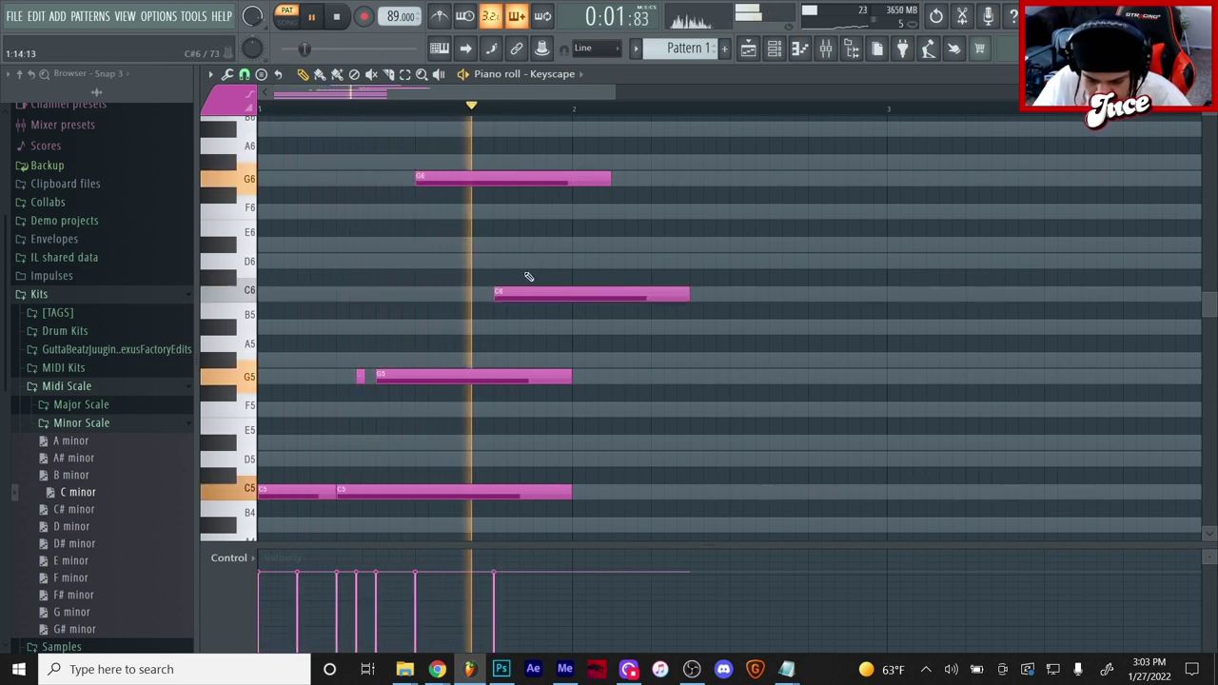
key("space")
key("space")
left_click_drag(510, 293, 486, 294)
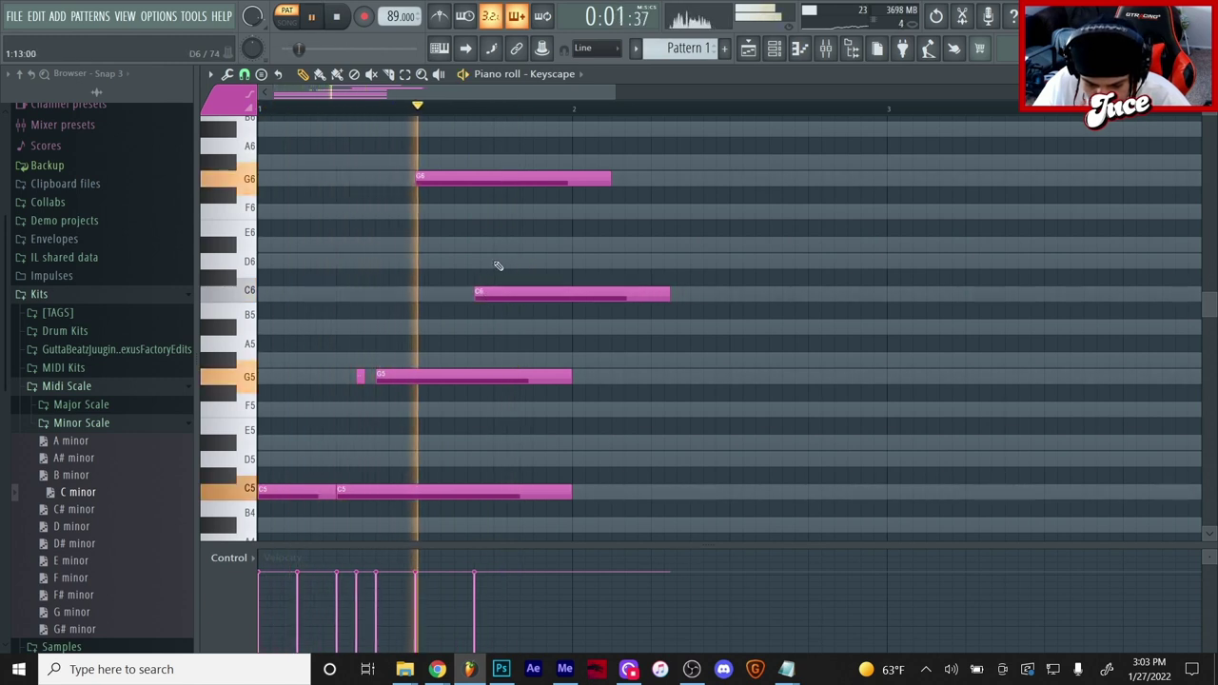
Add D6 at 1:13 and D#6 at 1:15, and trim both and the C6 to the end of bar 1.
left_click(498, 259)
left_click(537, 244)
key("space")
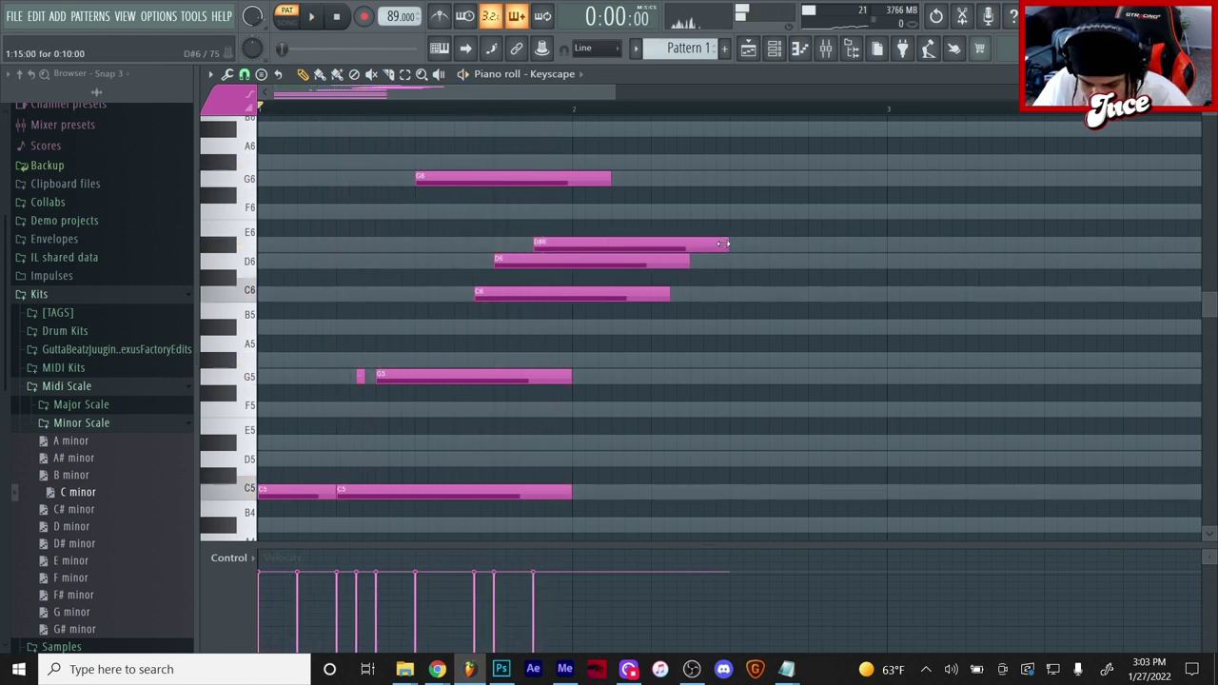
left_click_drag(724, 243, 570, 260)
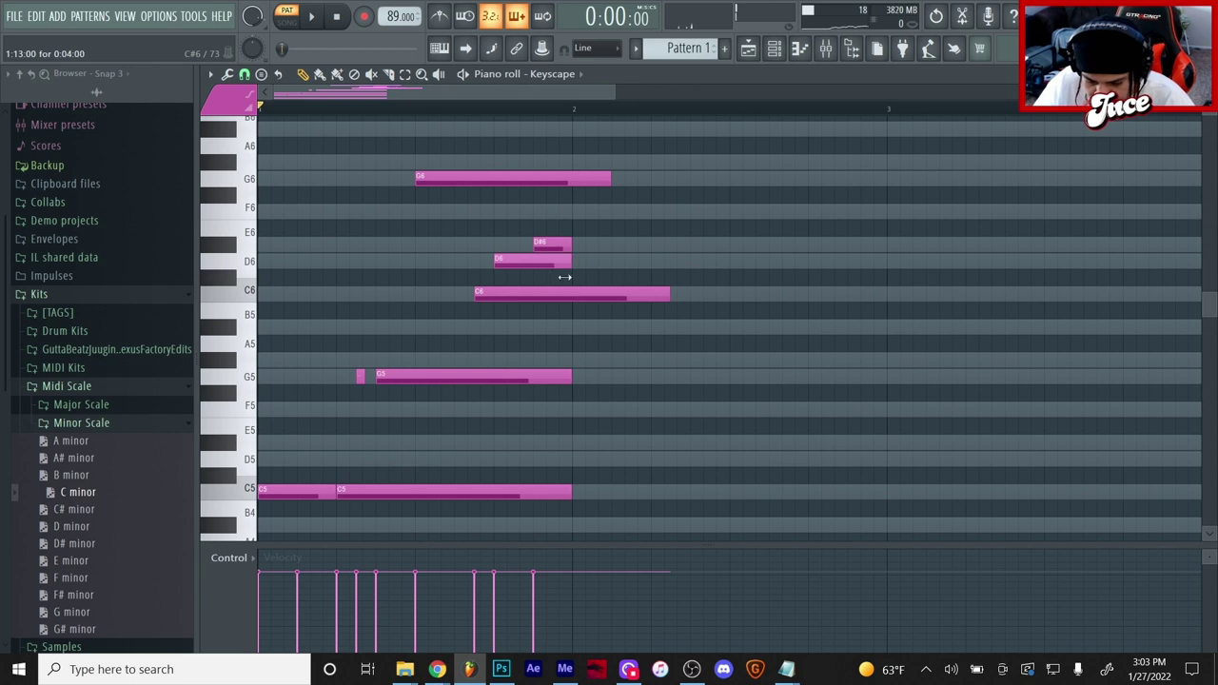
left_click_drag(571, 313, 571, 312)
key("space")
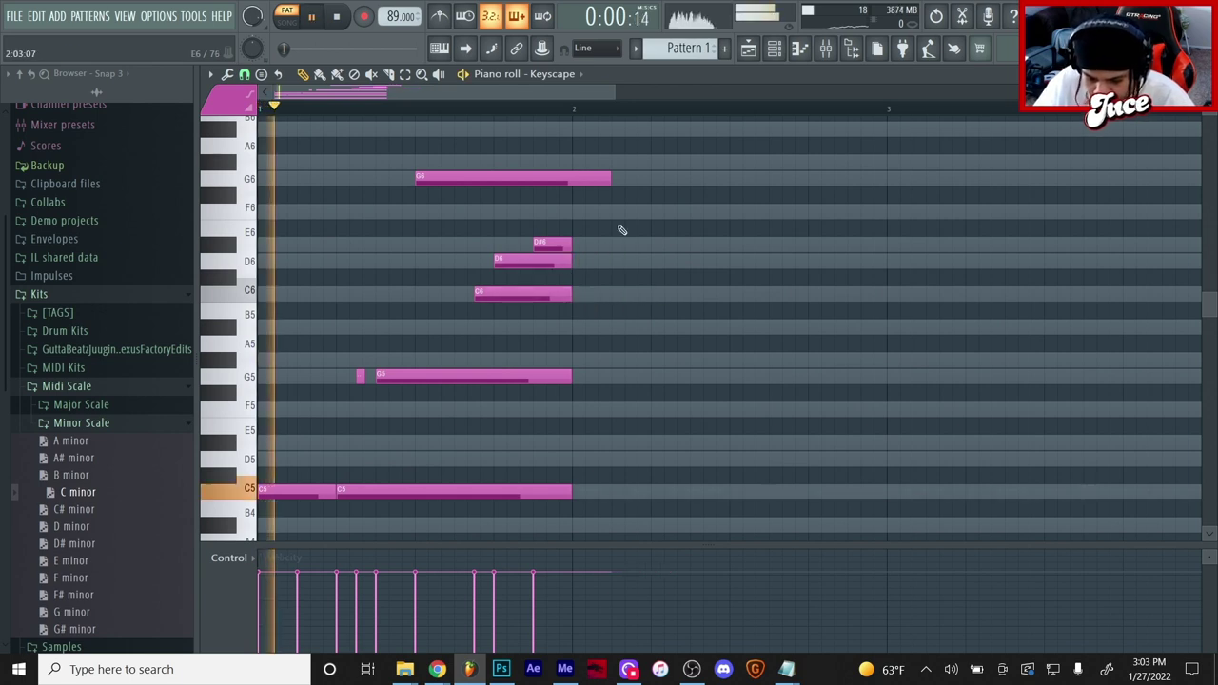
Move the G6 note to 1:11 and trim it to six steps so it stops at the end of bar 1.
left_click_drag(609, 179, 569, 190)
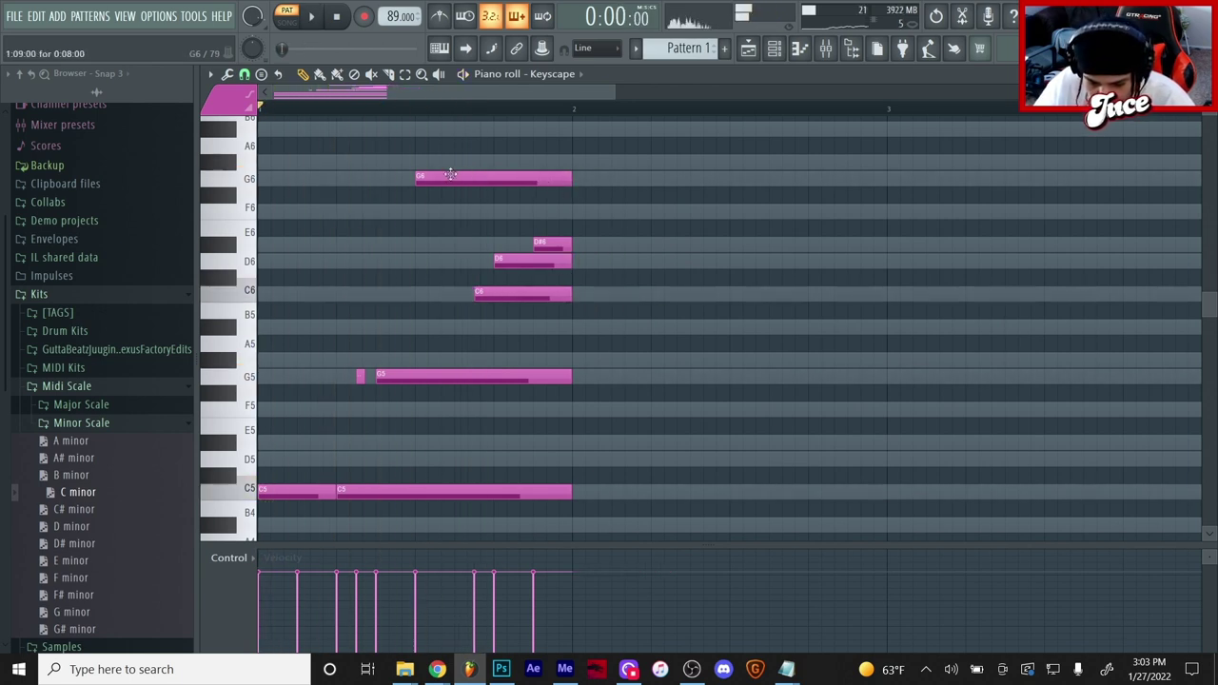
left_click_drag(435, 179, 481, 179)
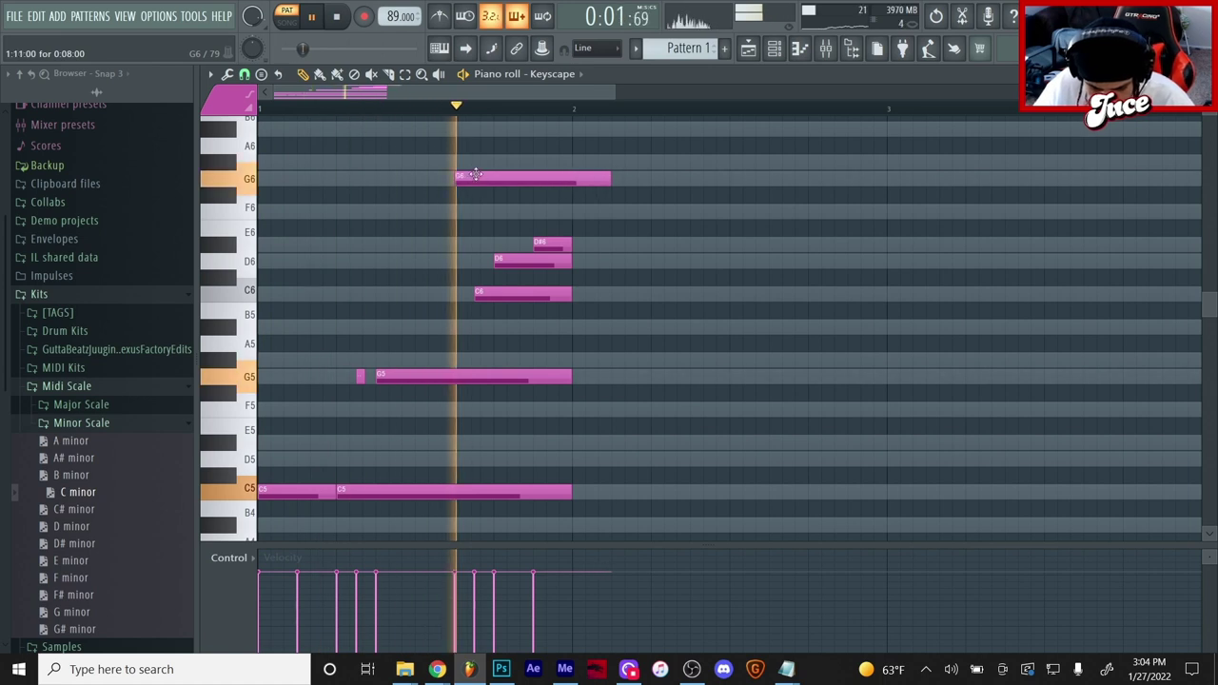
key("space")
left_click_drag(610, 177, 571, 184)
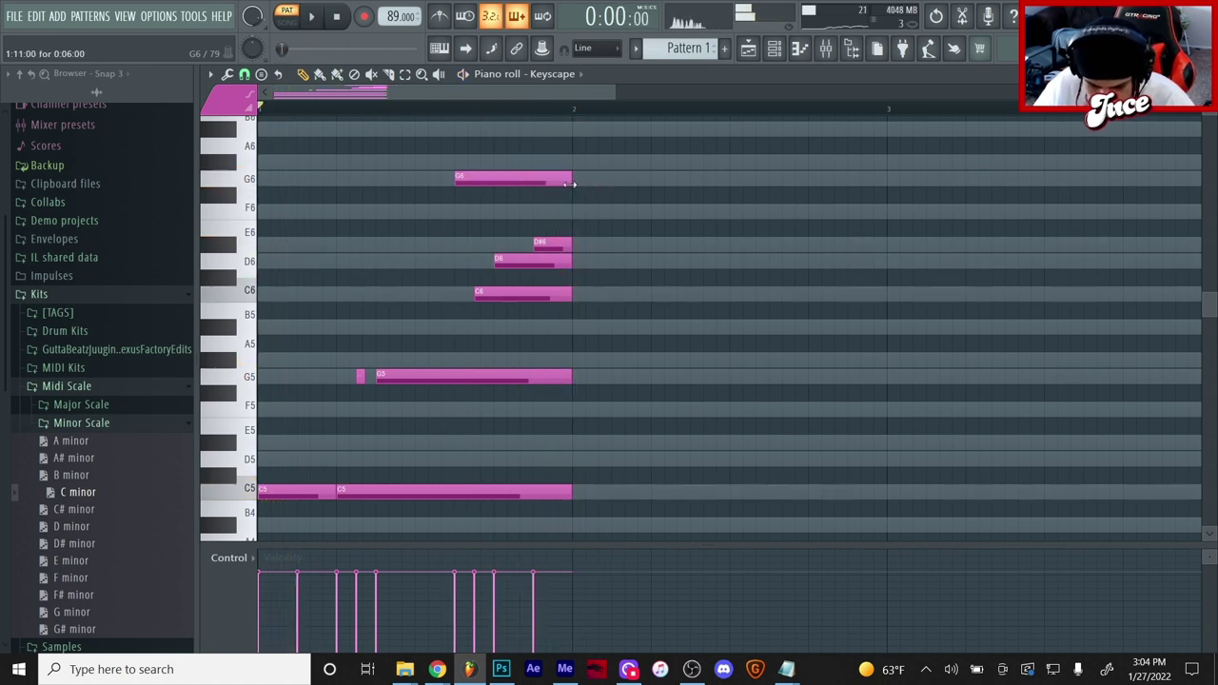
Fill 1:09 to 1:11 with six 1/3-step G6 notes, ramp their velocities upward from about 30% and play the roll.
left_click(420, 184)
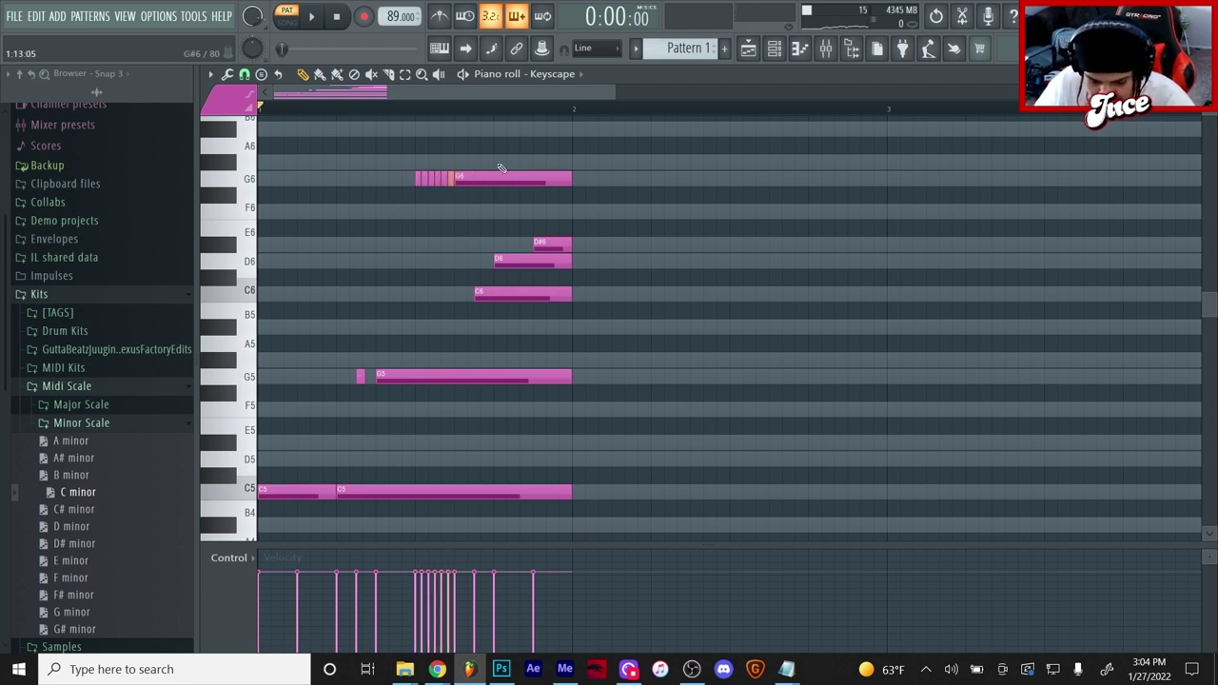
left_click_drag(595, 177, 364, 206, "ctrl")
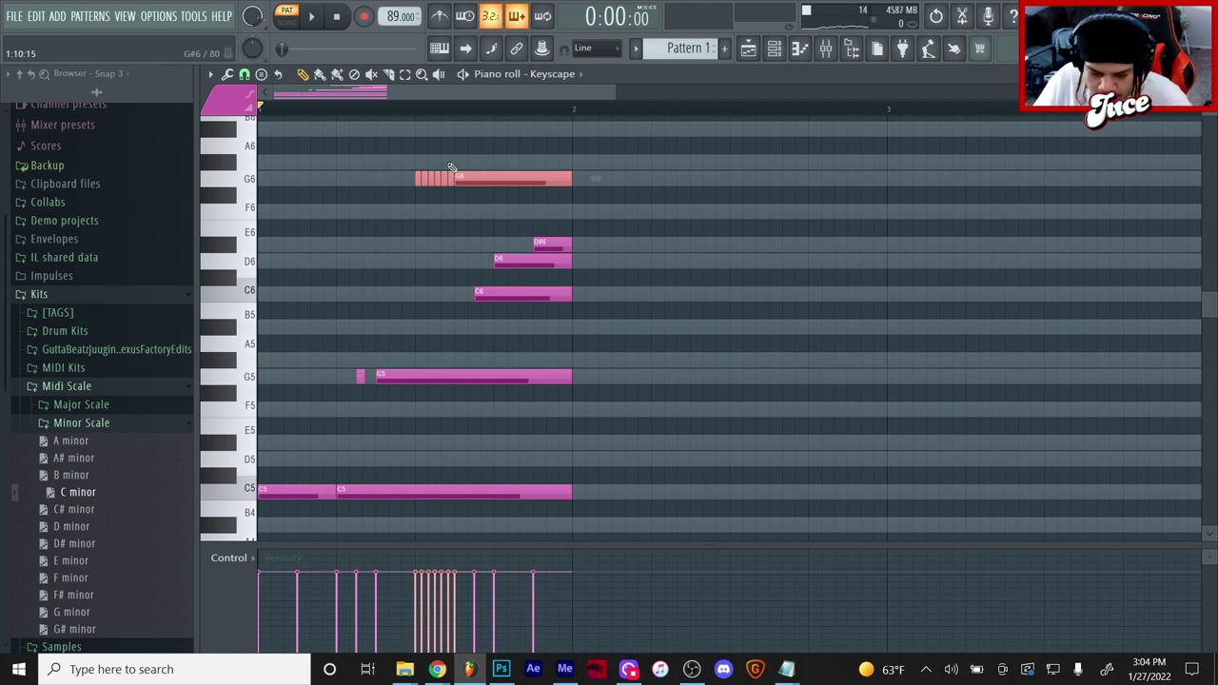
left_click_drag(484, 140, 306, 235, "ctrl")
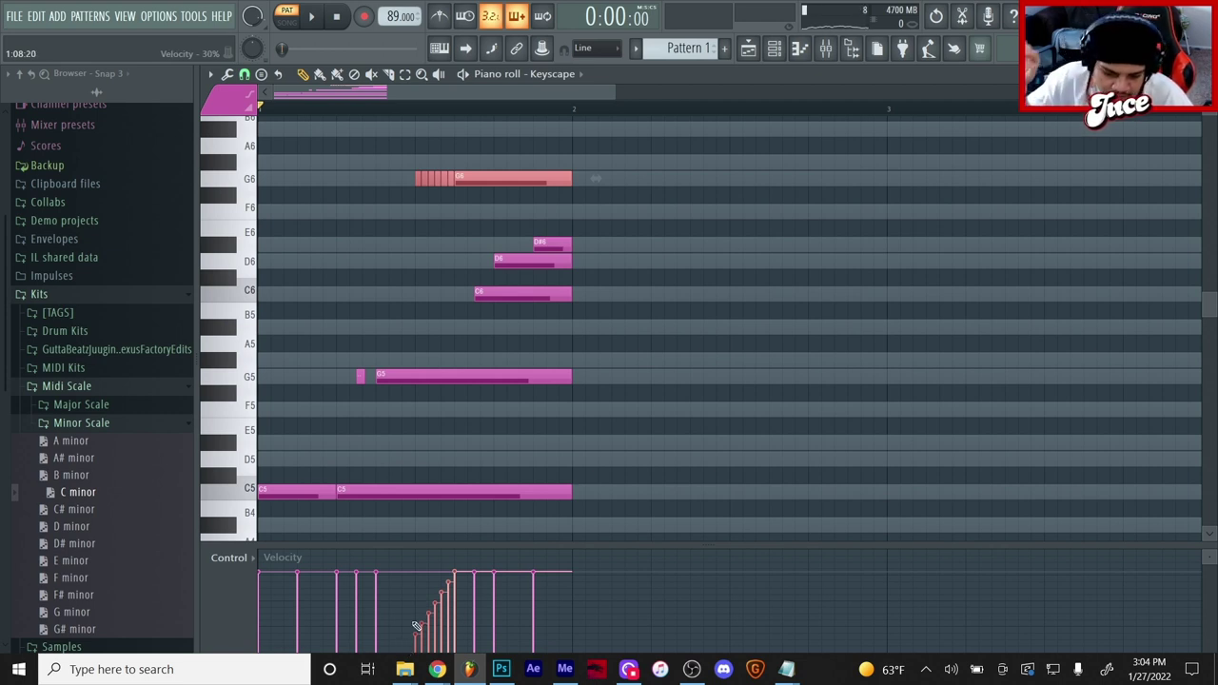
key("space")
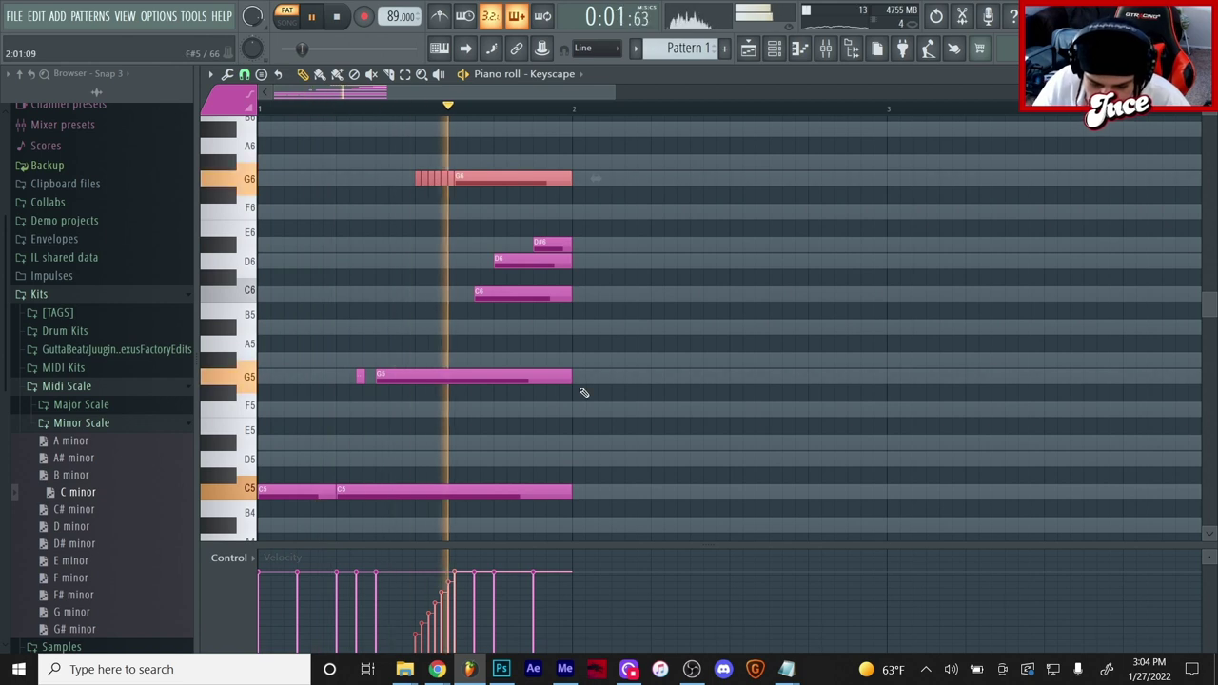
key("space")
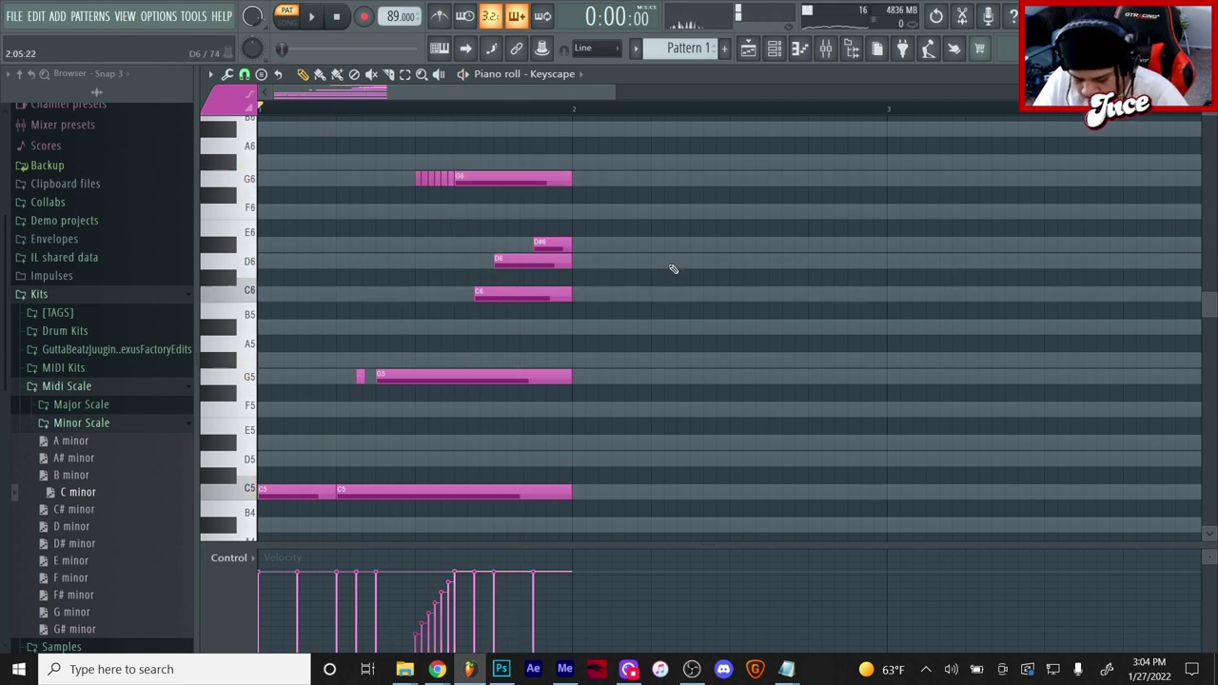
Duplicate the one-bar Keyscape phrase three times so it fills bars 1 to 4, and play the pattern back.
scroll(666, 263, "down", 3)
scroll(720, 114, "down", 2)
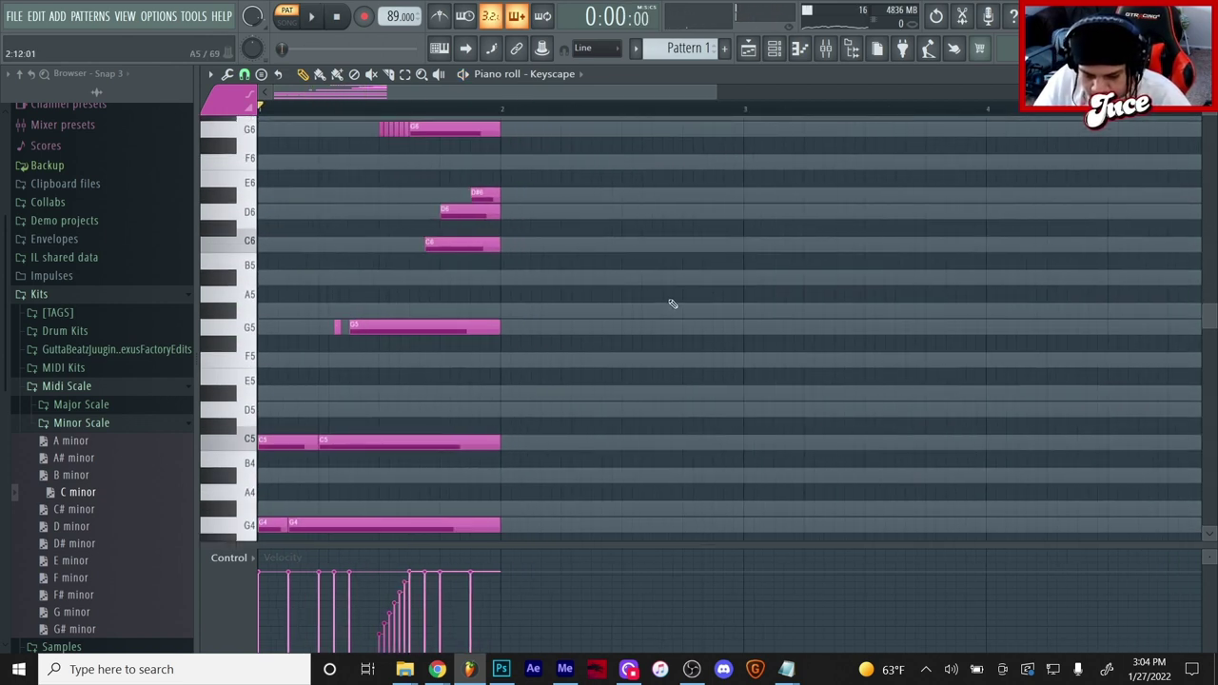
key("ctrl+b")
key("ctrl+b")
key("ctrl+b")
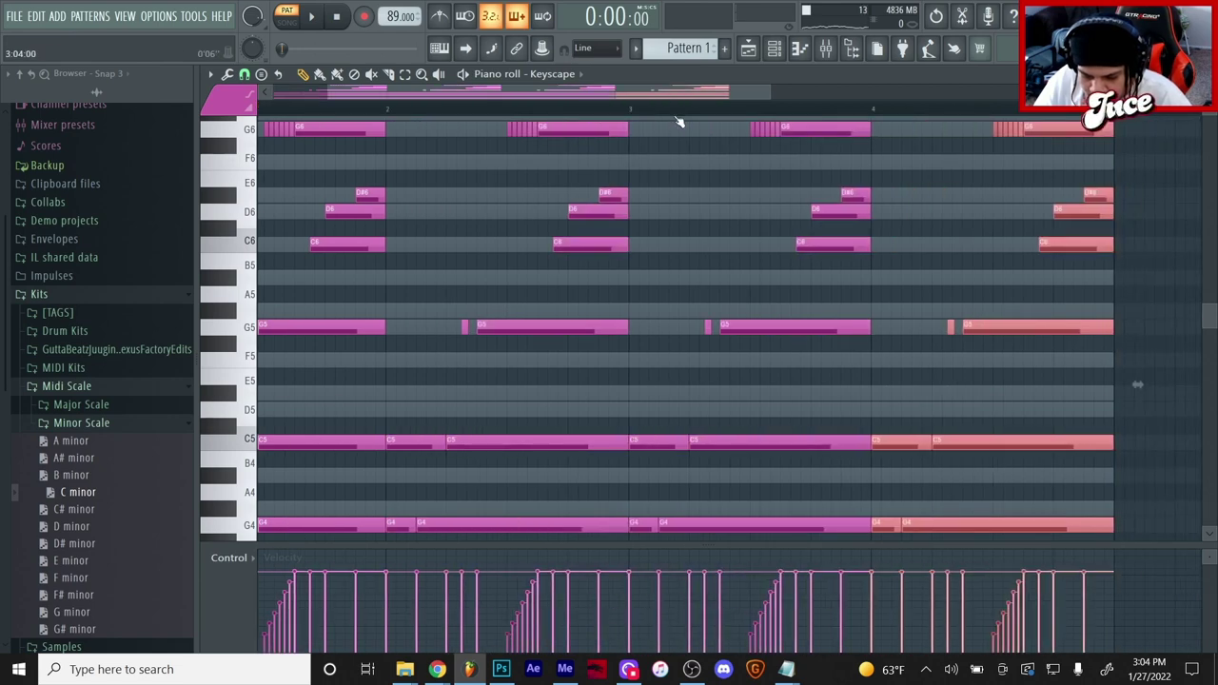
scroll(677, 119, "down", 2)
left_click(568, 290)
key("space")
scroll(581, 333, "down", 2)
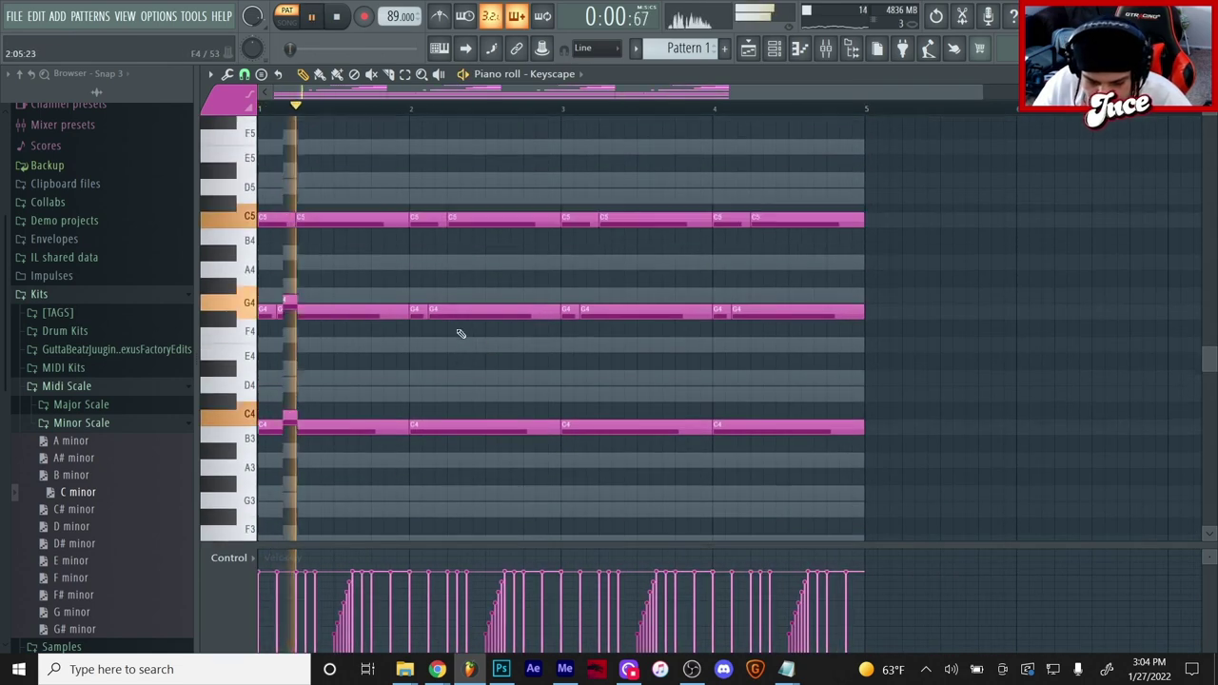
left_click_drag(1209, 118, 1208, 133)
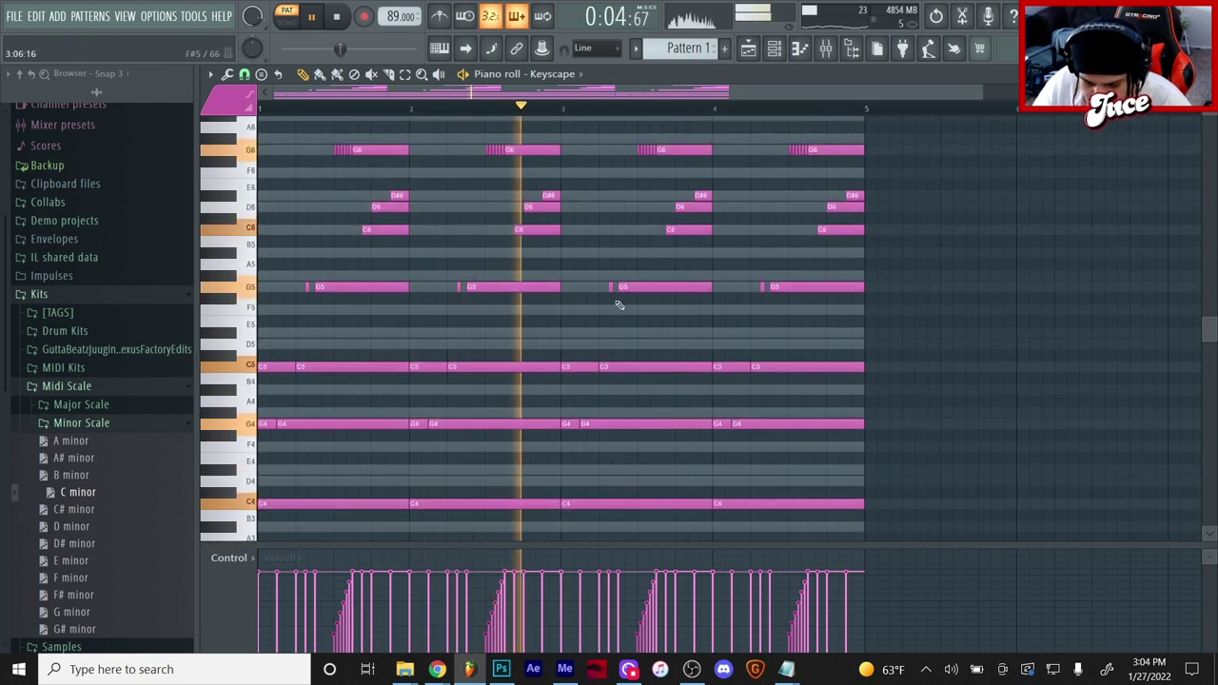
key("space")
Add one-bar bass notes under the melody: C3 in bars 1 and 2, G#2 in bar 3 and A#2 in bar 4.
scroll(401, 327, "down", 3)
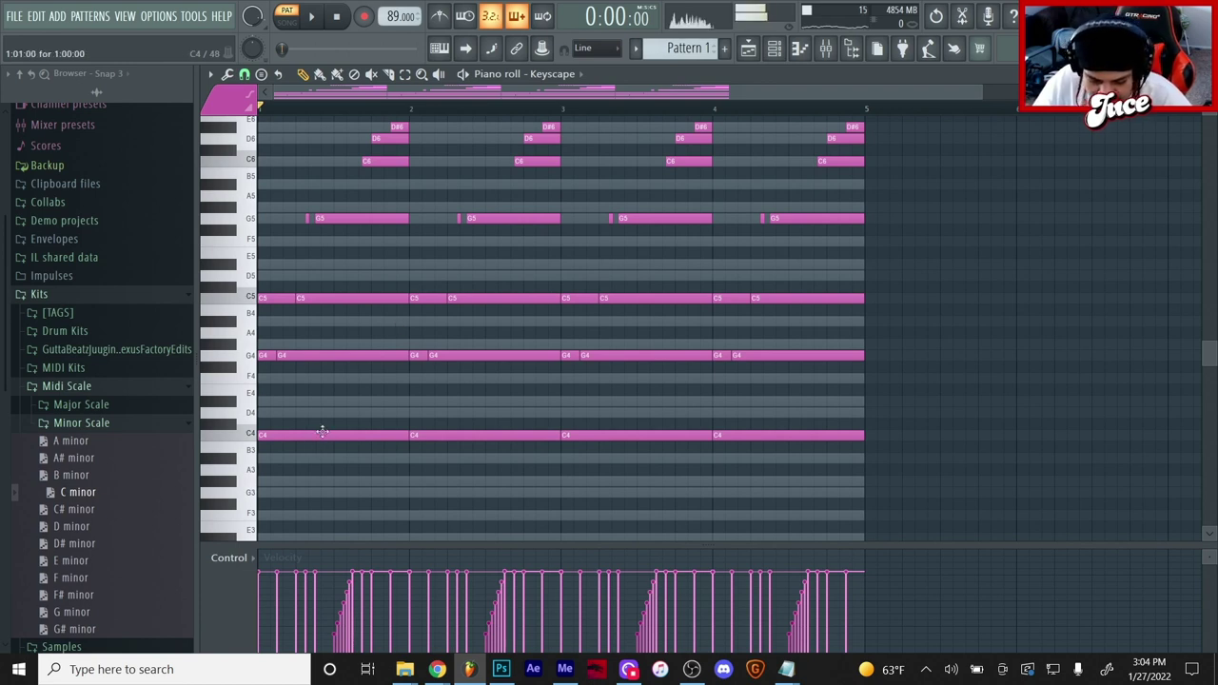
scroll(301, 390, "down", 3)
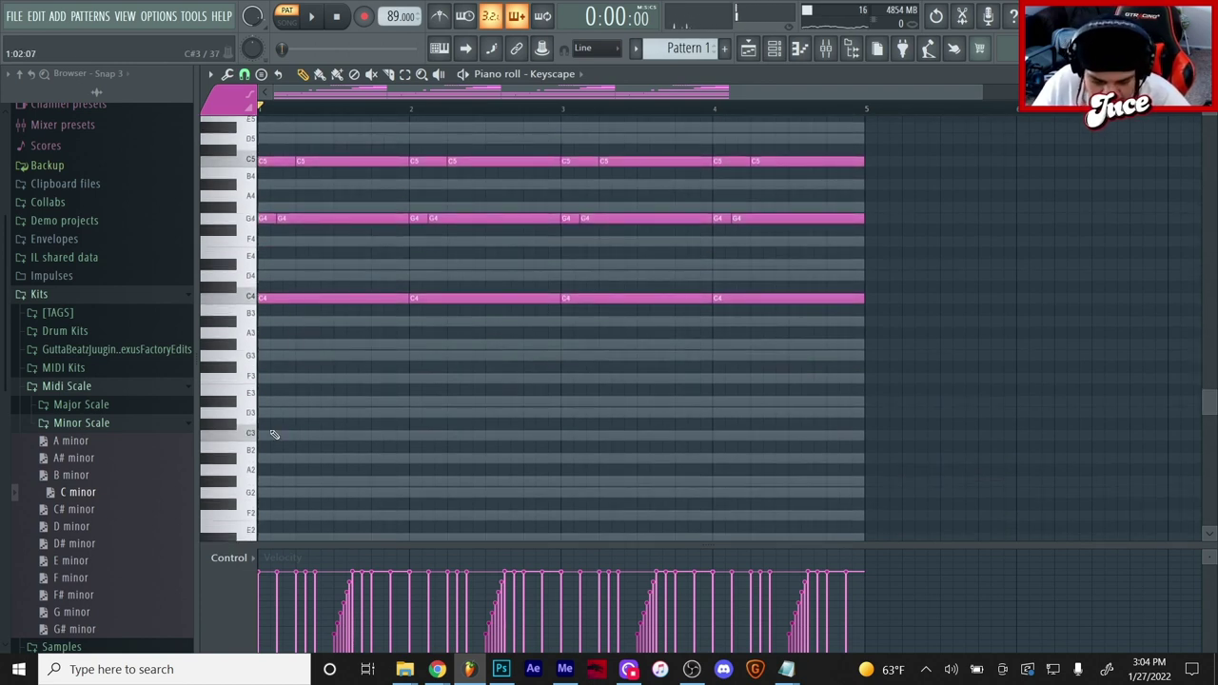
left_click_drag(380, 339, 979, 278)
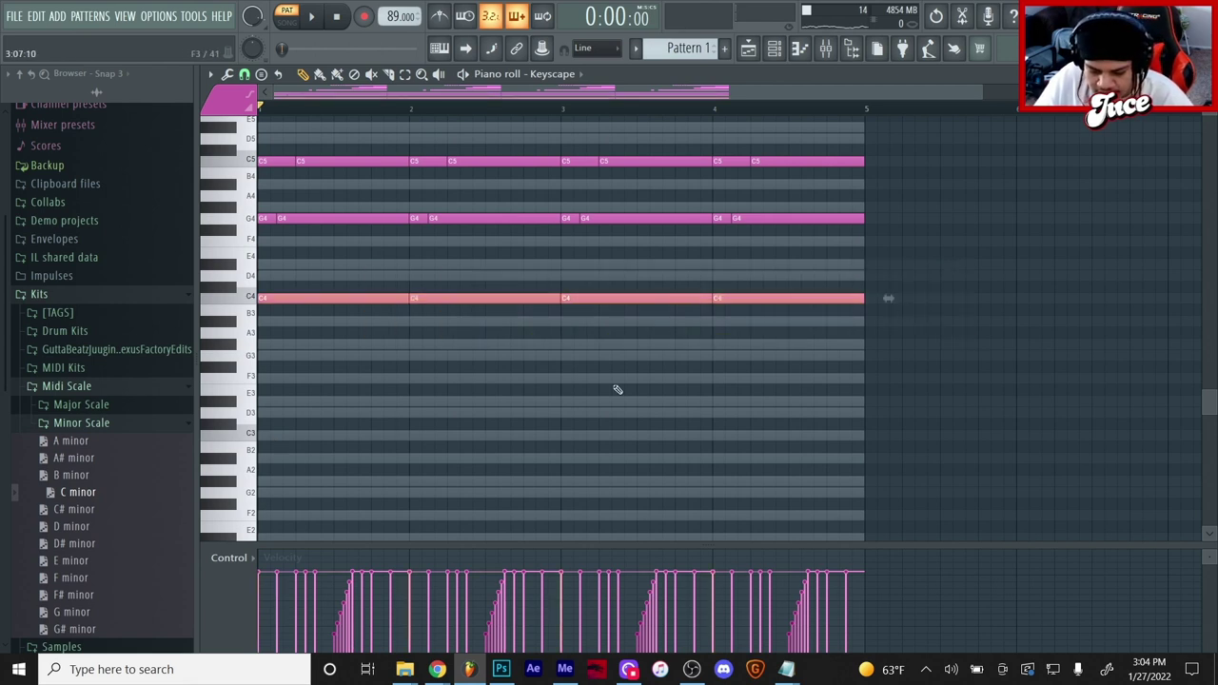
left_click(352, 442, "ctrl")
left_click(265, 437)
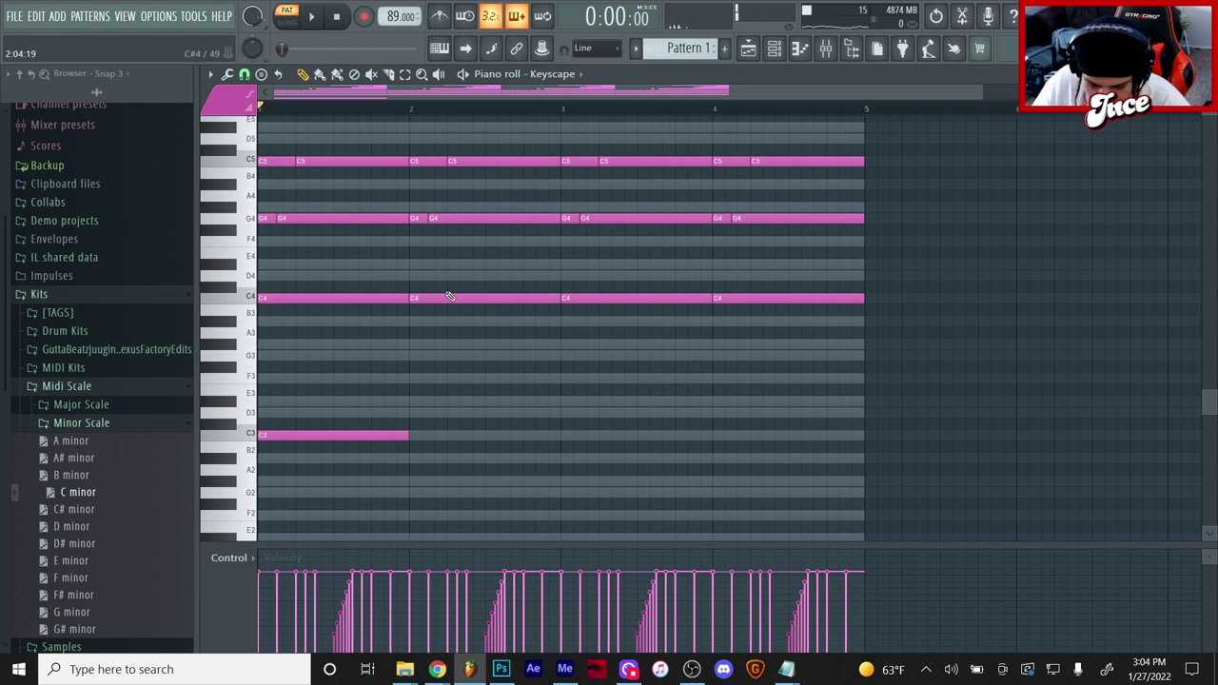
left_click_drag(427, 449, 409, 429)
key("space")
left_click(566, 483)
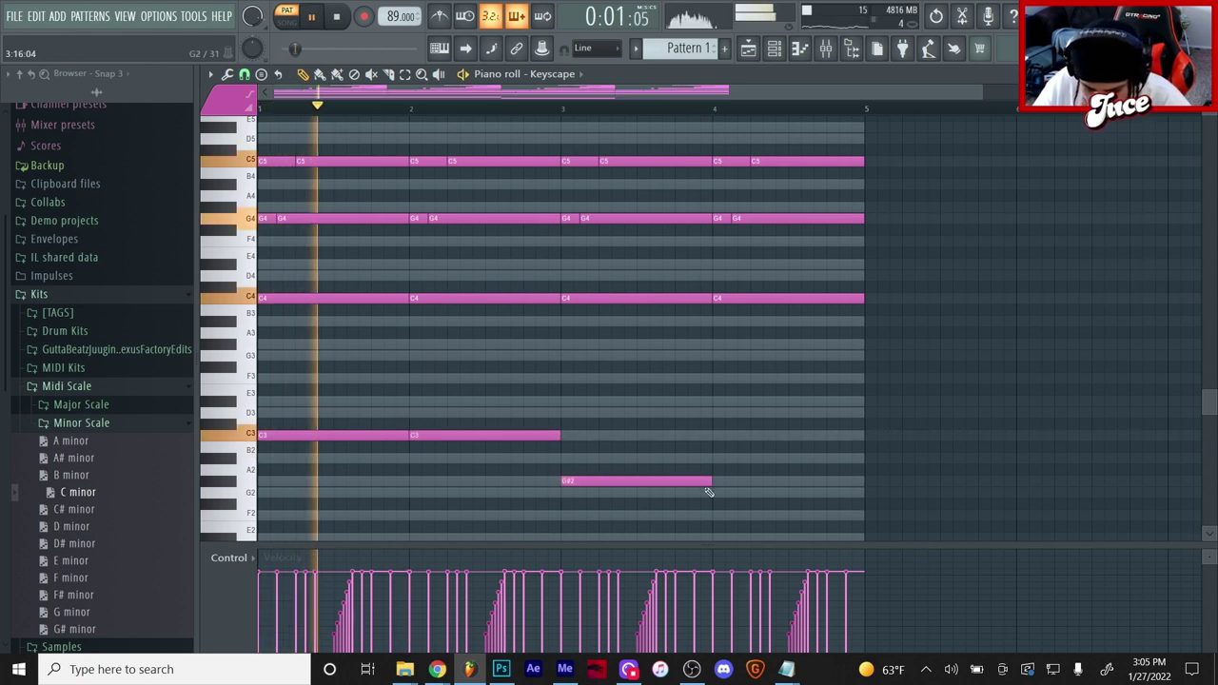
left_click(722, 460)
Lower the bar 3 C4 note to G#3 and the bar 4 C4 note to A#3, keeping each aligned to its bar.
left_click_drag(655, 298, 653, 345)
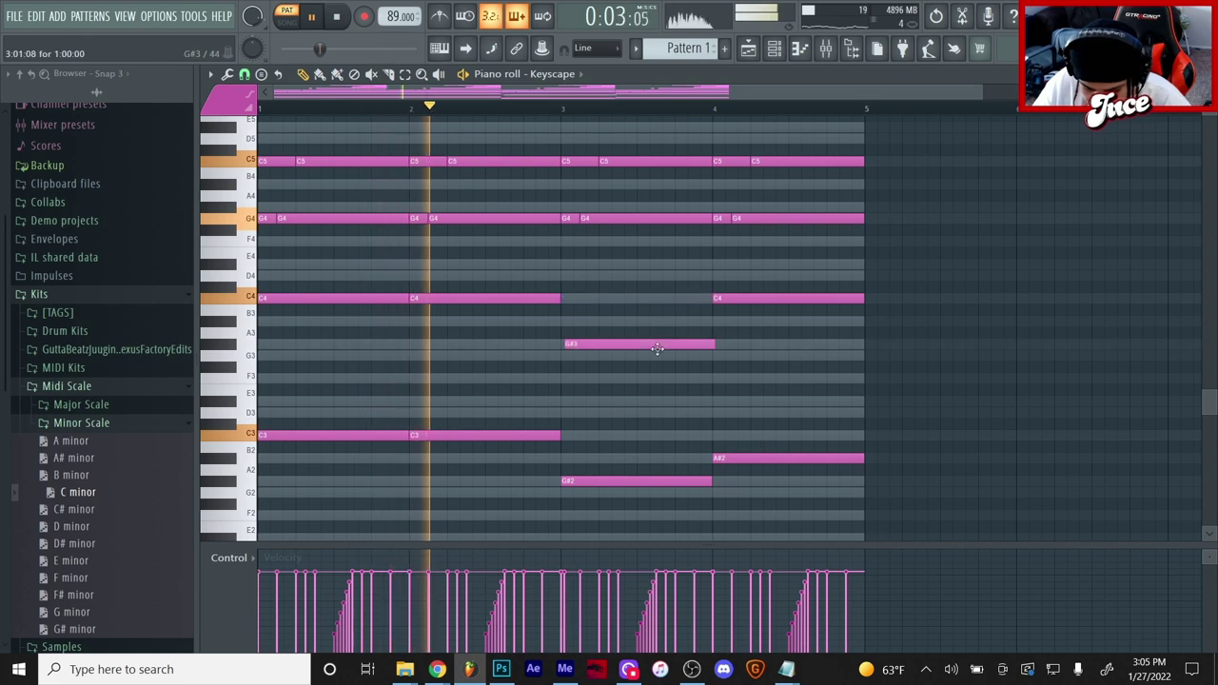
left_click_drag(729, 299, 746, 321)
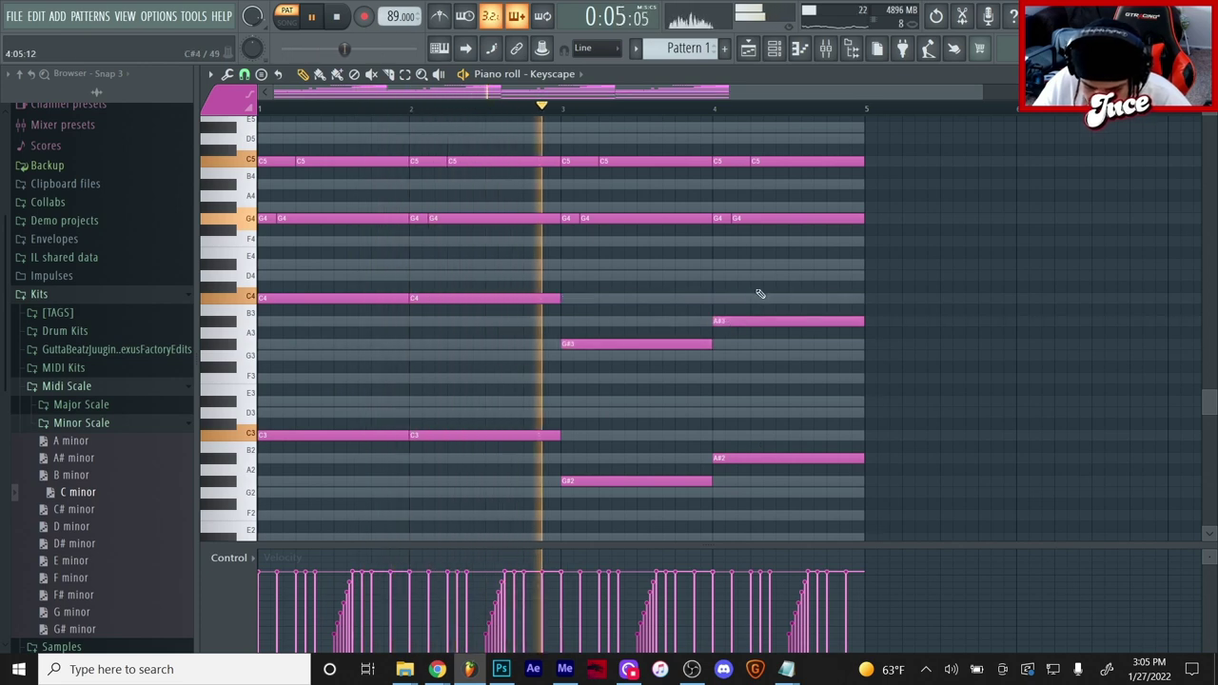
scroll(762, 324, "up", 6)
key("space")
Add one-step F6 notes on the last step of bars 2 and 4 and listen to the four-bar pattern.
scroll(562, 124, "up", 3)
key("space")
left_click(557, 242)
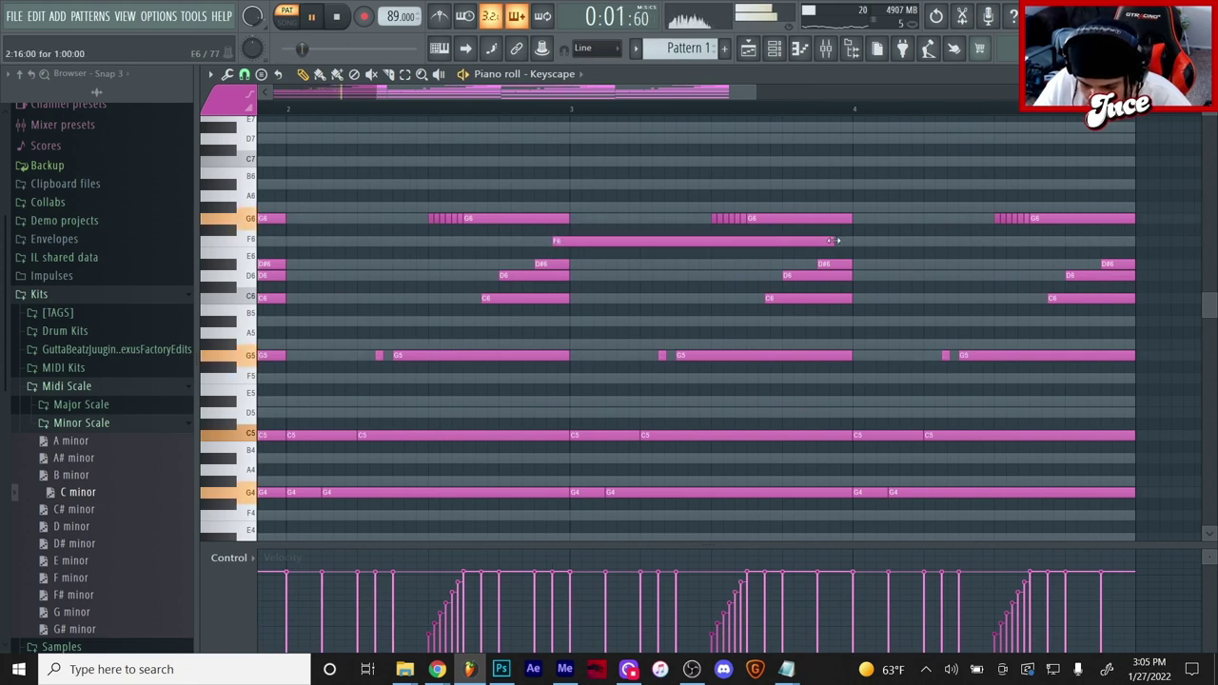
left_click_drag(836, 241, 564, 242)
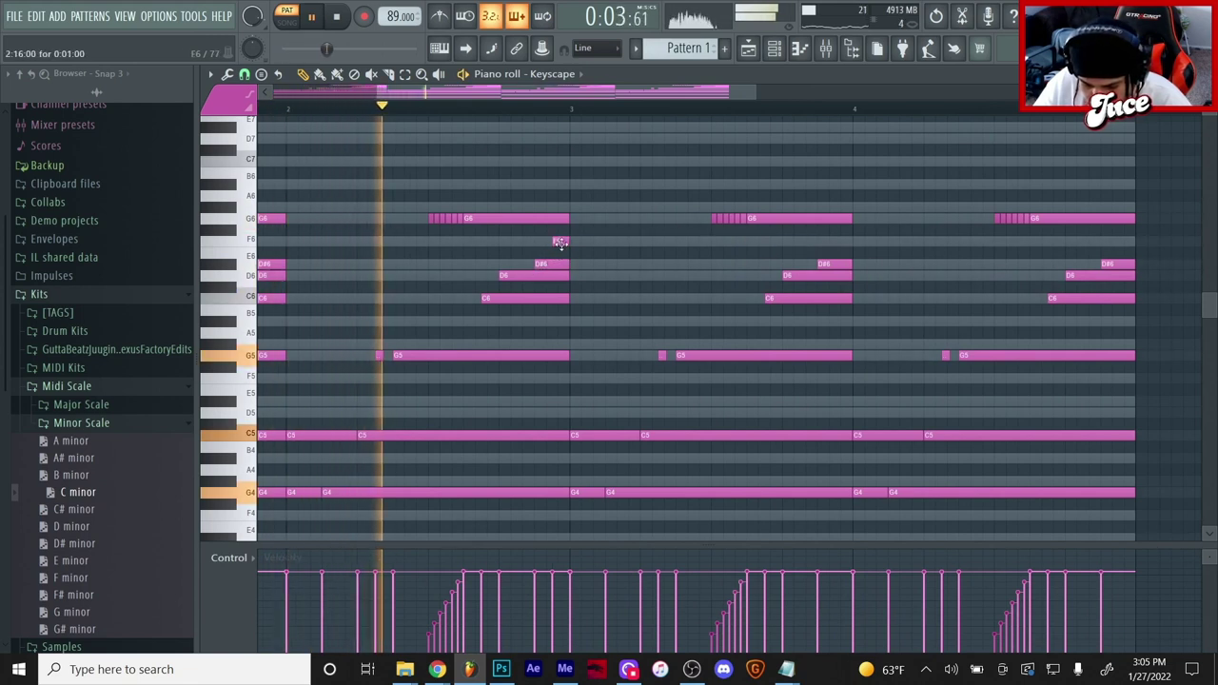
left_click(1120, 241)
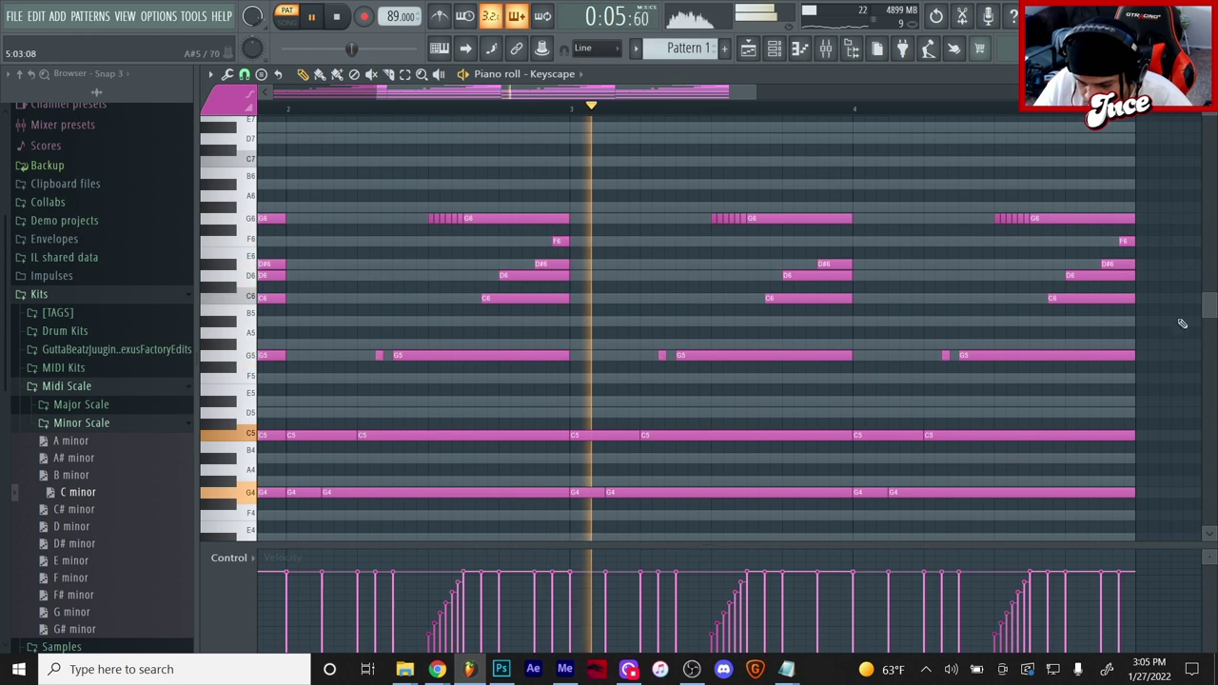
scroll(650, 109, "up", 1)
scroll(650, 110, "down", 4)
scroll(936, 312, "down", 3)
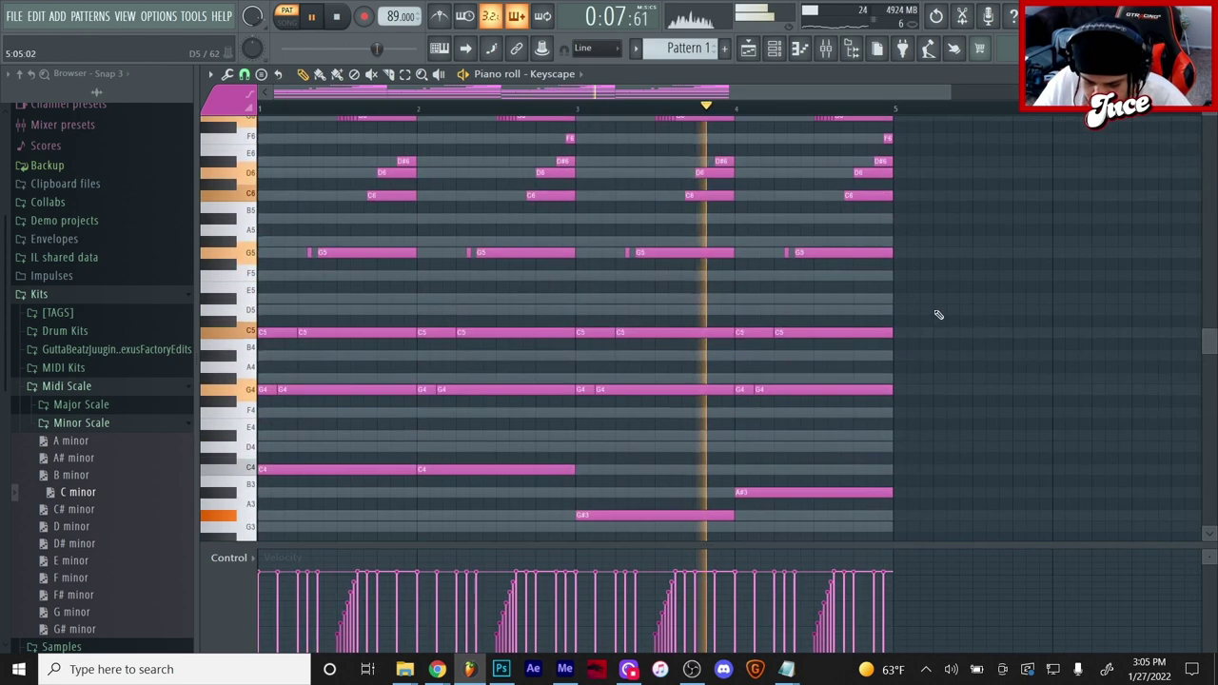
scroll(937, 316, "down", 4)
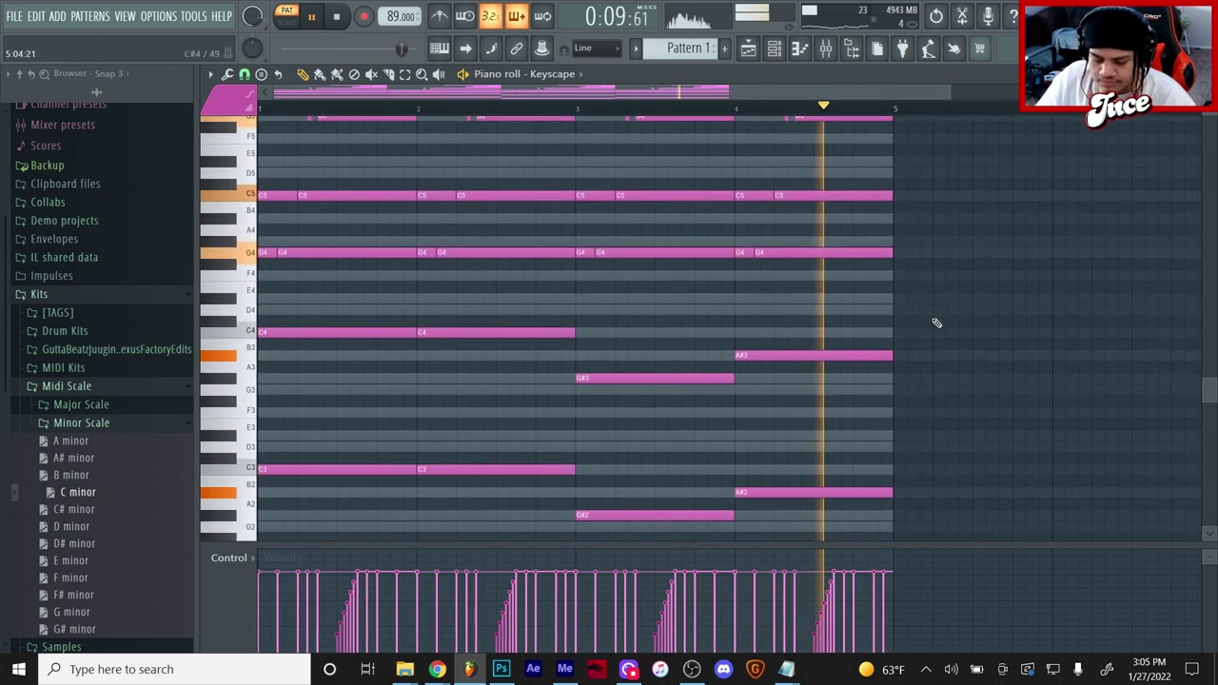
key("space")
Select all notes below the G6 row, randomize their velocity levels at 15% while auditioning, and accept the result.
scroll(928, 238, "up", 5)
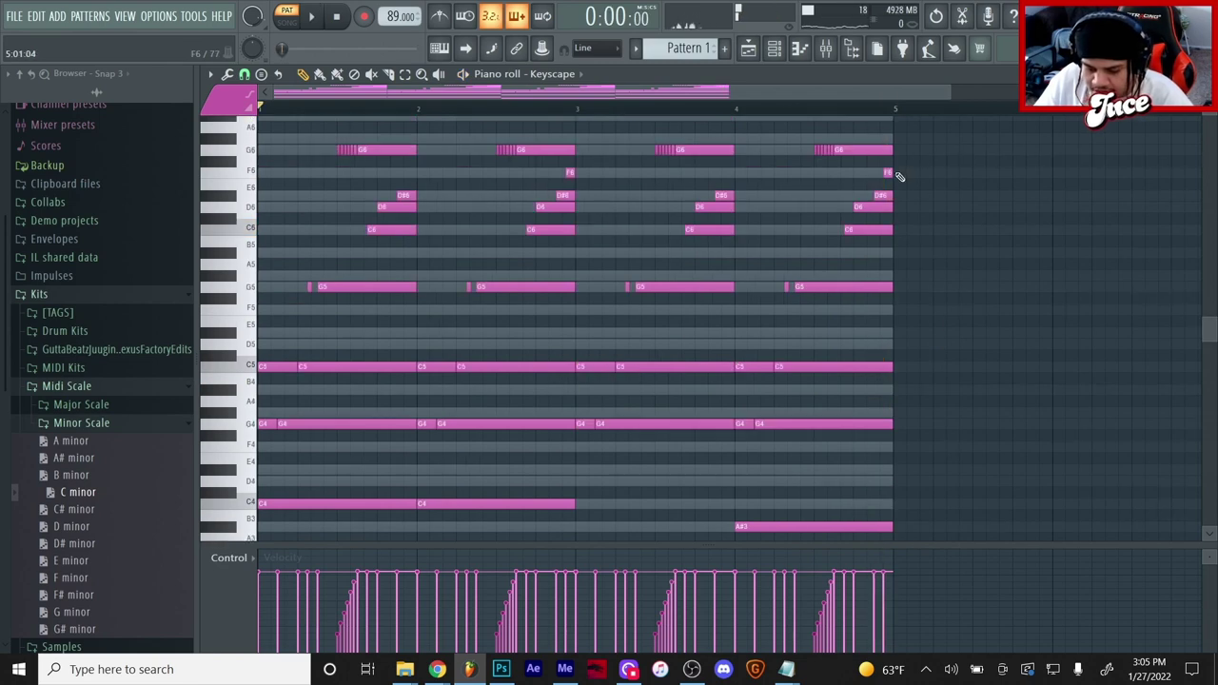
left_click_drag(917, 173, 231, 598)
scroll(905, 296, "up", 6)
scroll(917, 209, "up", 5)
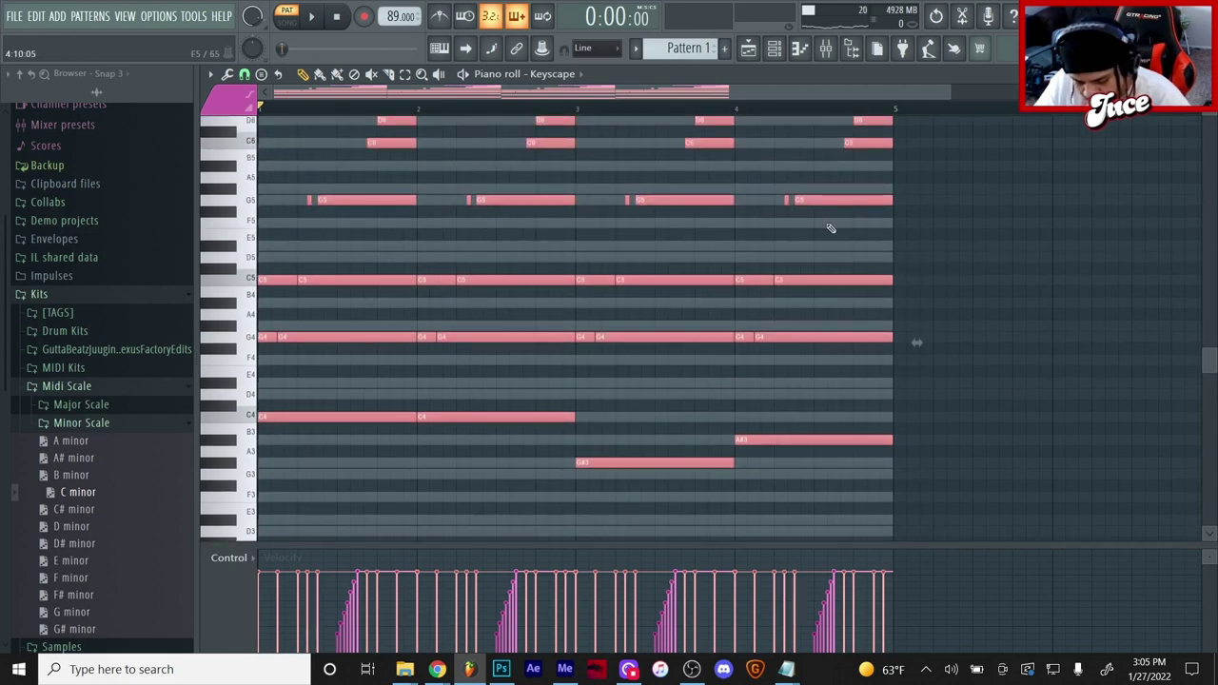
key("alt+r")
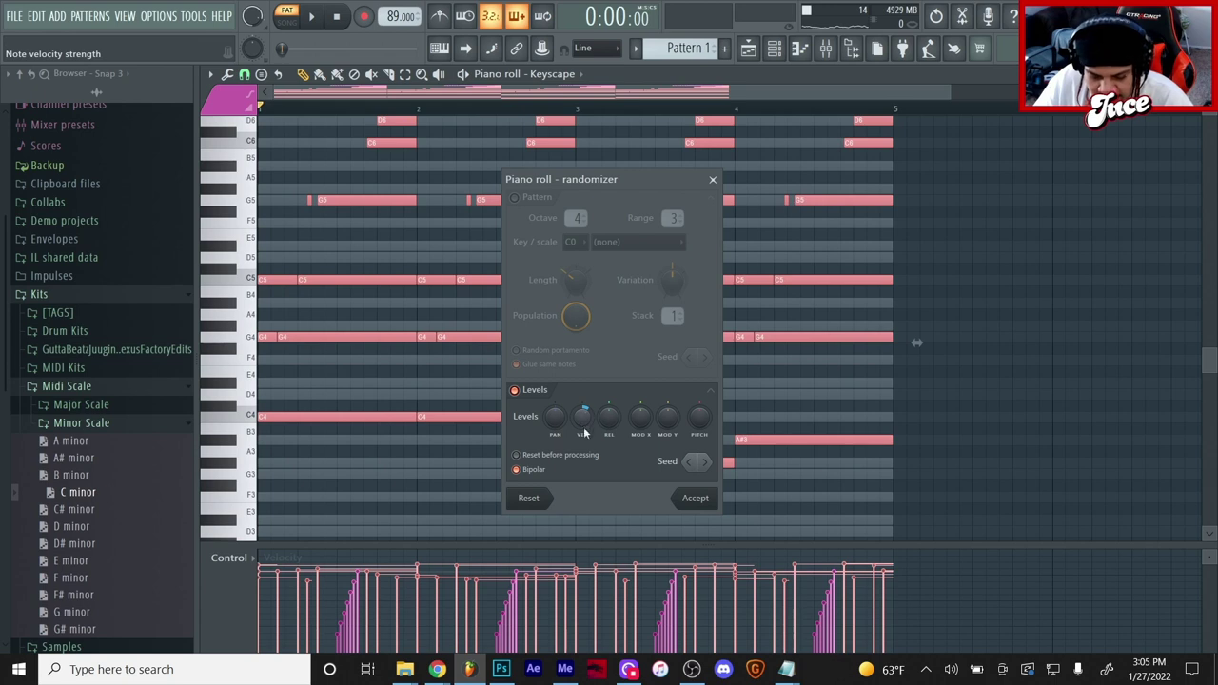
mouse_move(583, 422)
left_mouse_down()
mouse_move(583, 405)
mouse_move(582, 429)
left_mouse_up()
key("space")
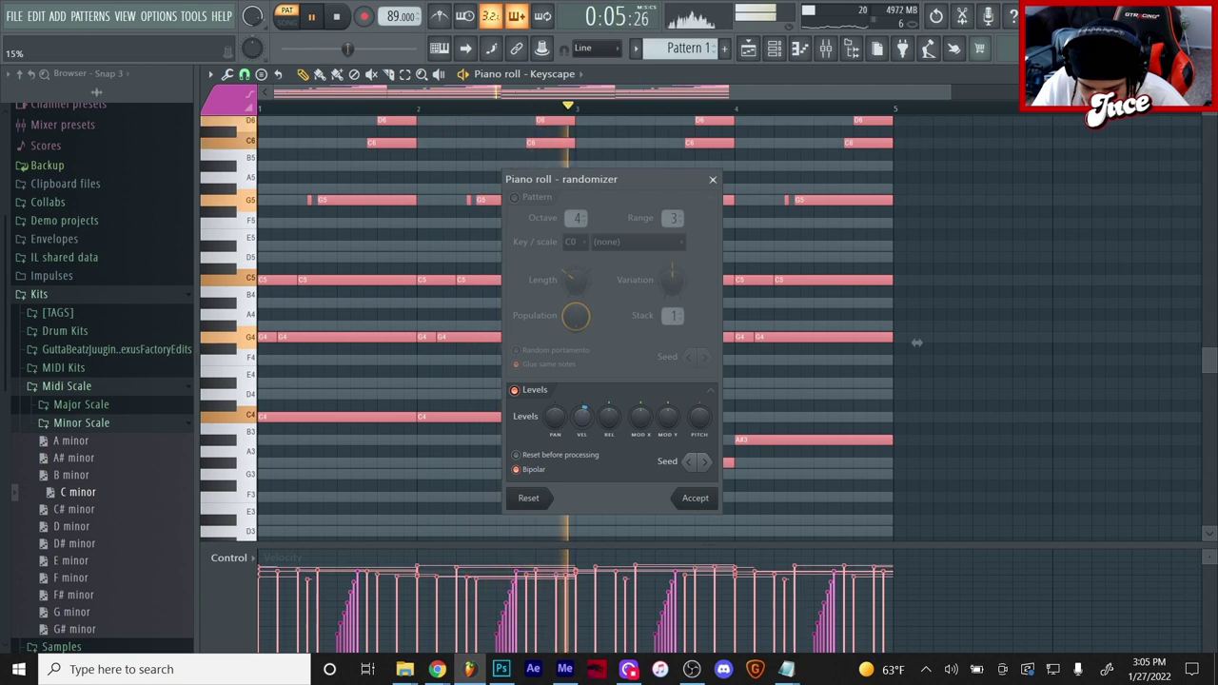
left_click(695, 498)
key("space")
Add an Xpand!2 channel with the 007 Soft Leads Theremin sound in part A and open its piano roll.
left_click(776, 53)
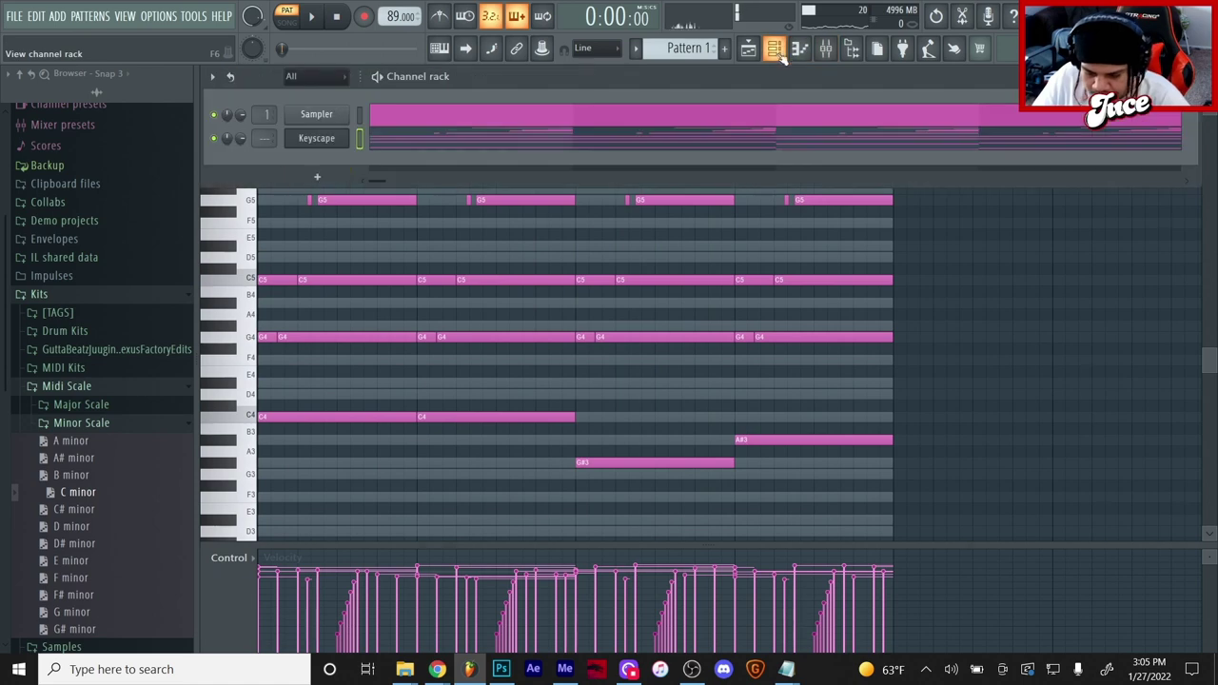
left_click(341, 182)
left_click(609, 150)
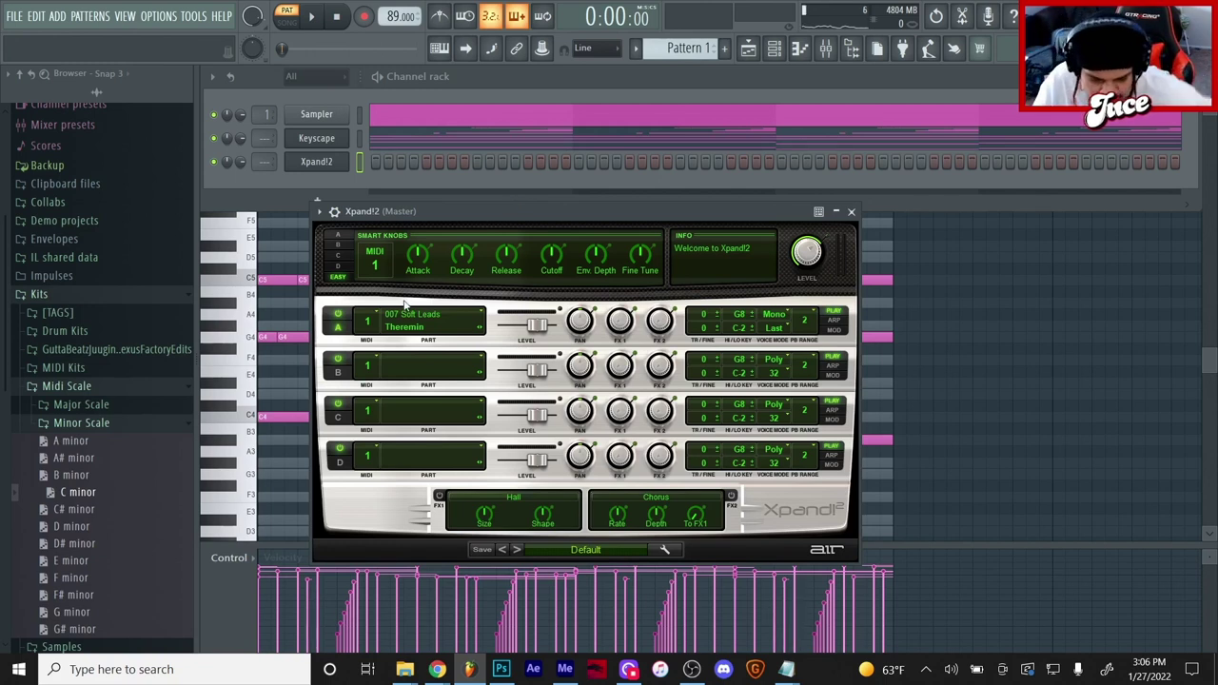
right_click(352, 164)
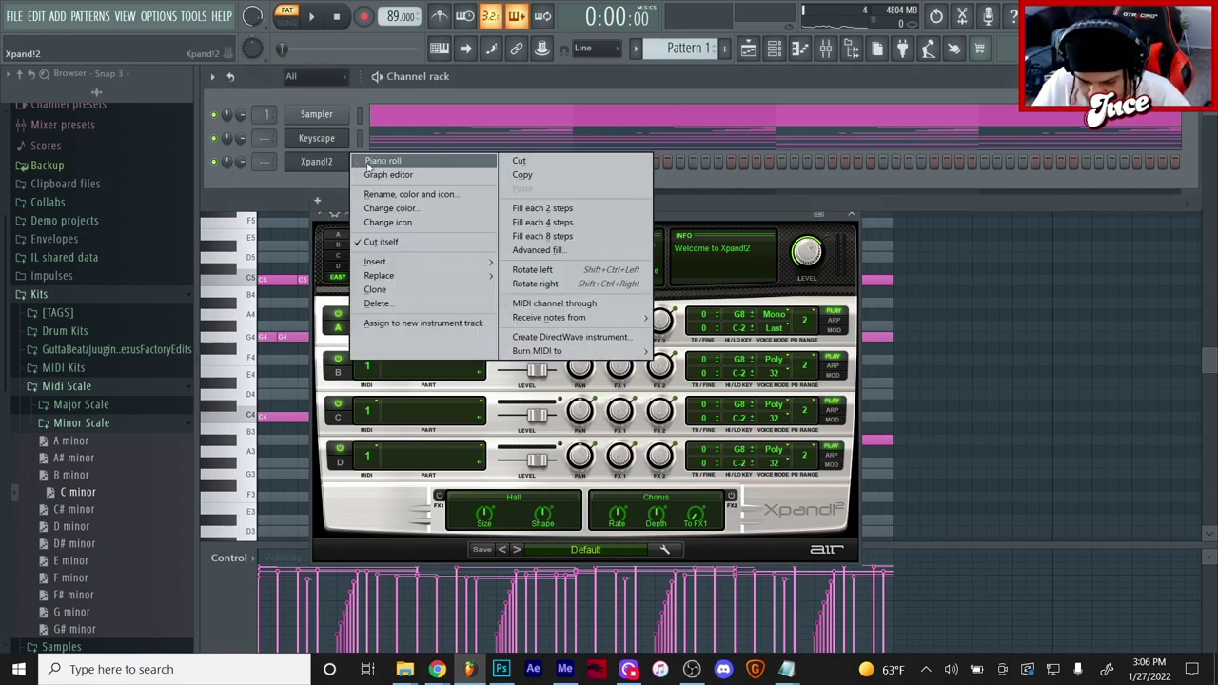
left_click(367, 162)
key("space")
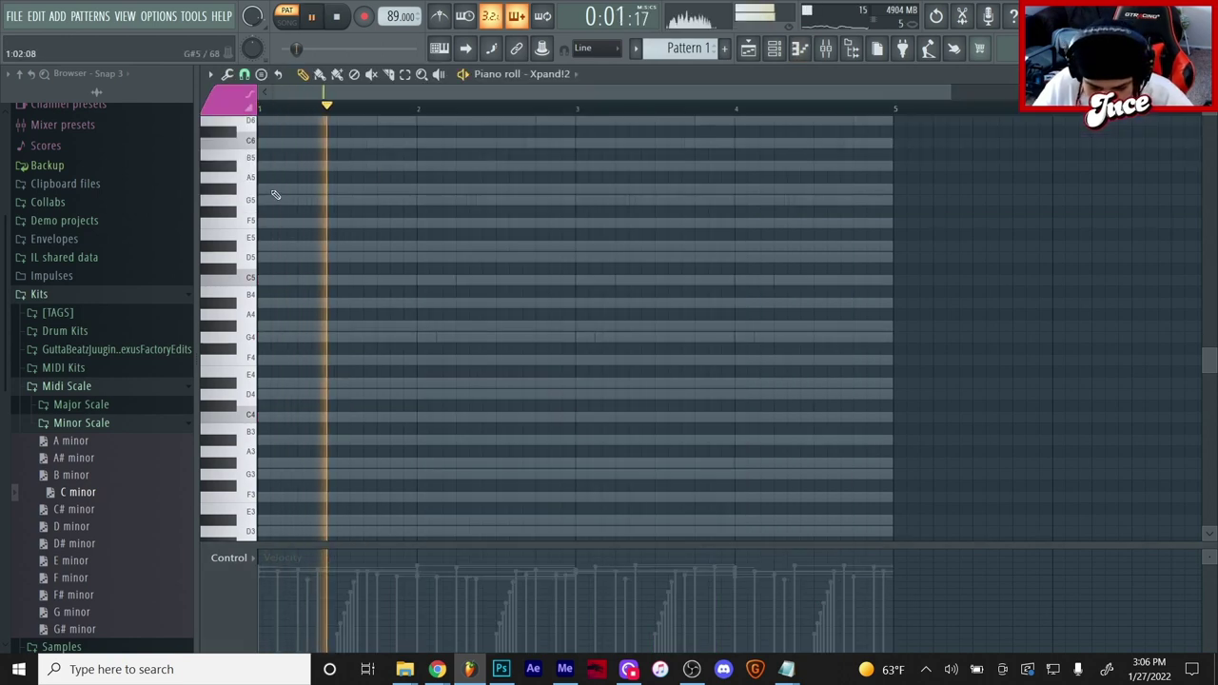
scroll(274, 200, "up", 2)
key("space")
Place a G6 note at the start of bar 1 in the Xpand!2 piano roll, stretch it to one bar and play it.
left_click(236, 271)
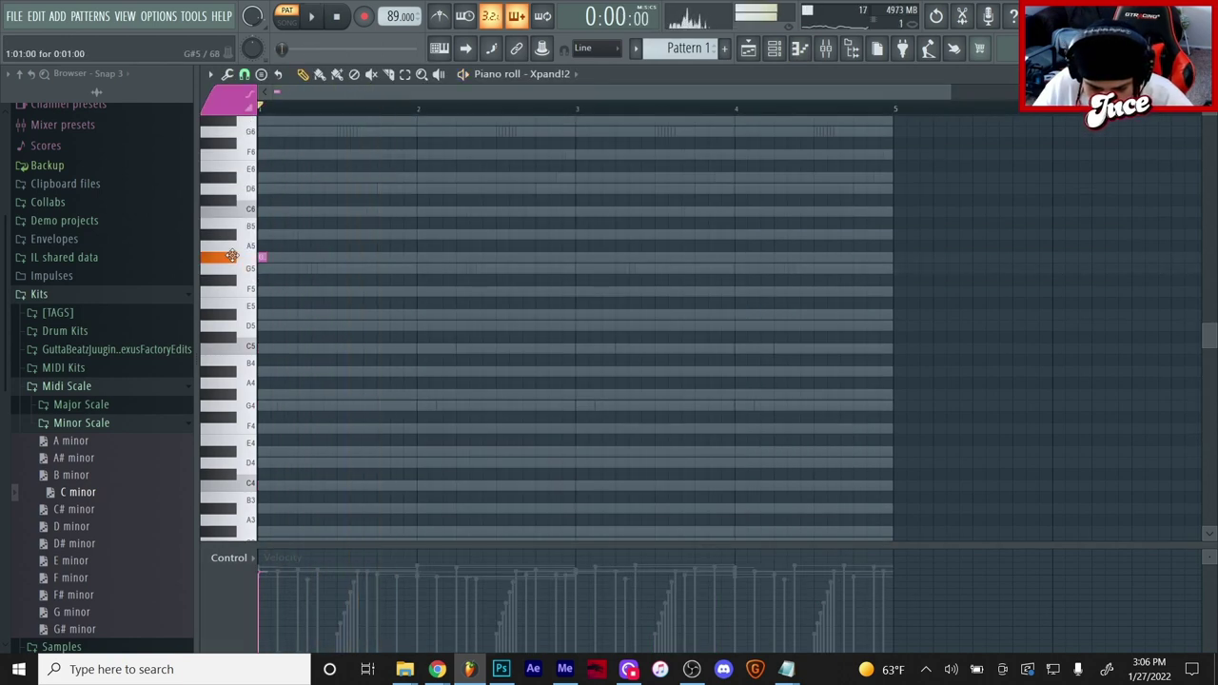
scroll(285, 248, "up", 2)
left_click_drag(273, 220, 416, 222)
key("space")
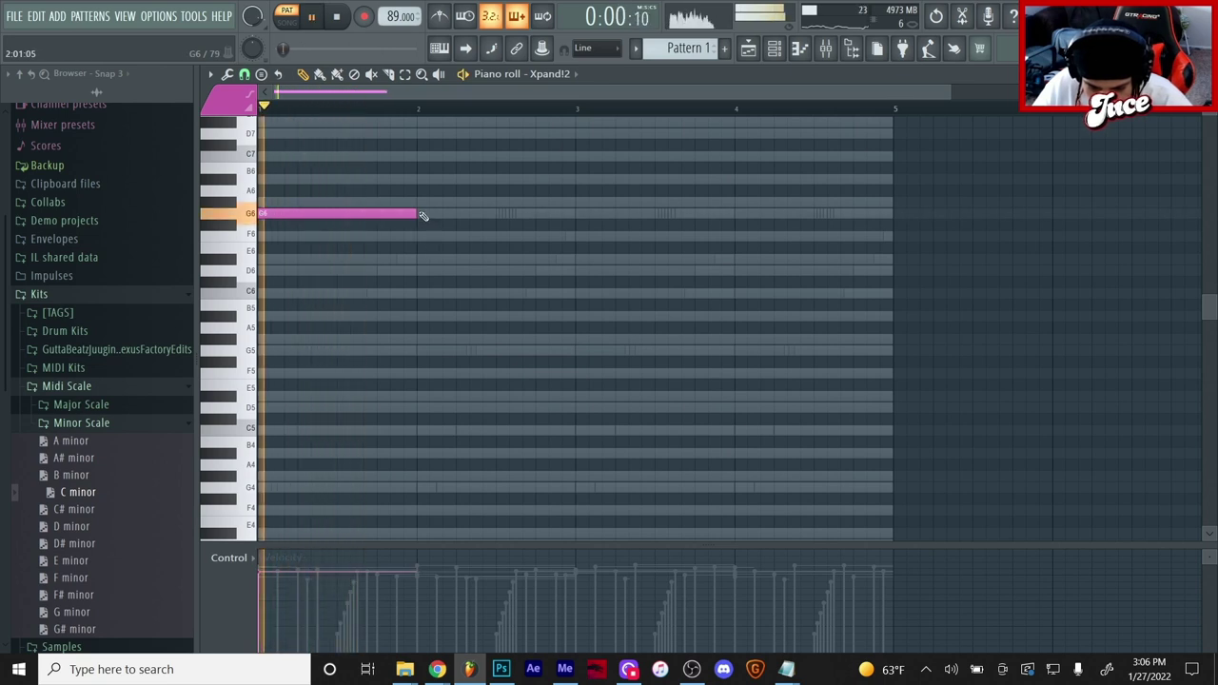
Add a twelve-step D6 at the start of bar 2 and a four-step C6 at 2:13, ending at bar 3.
left_click(422, 273)
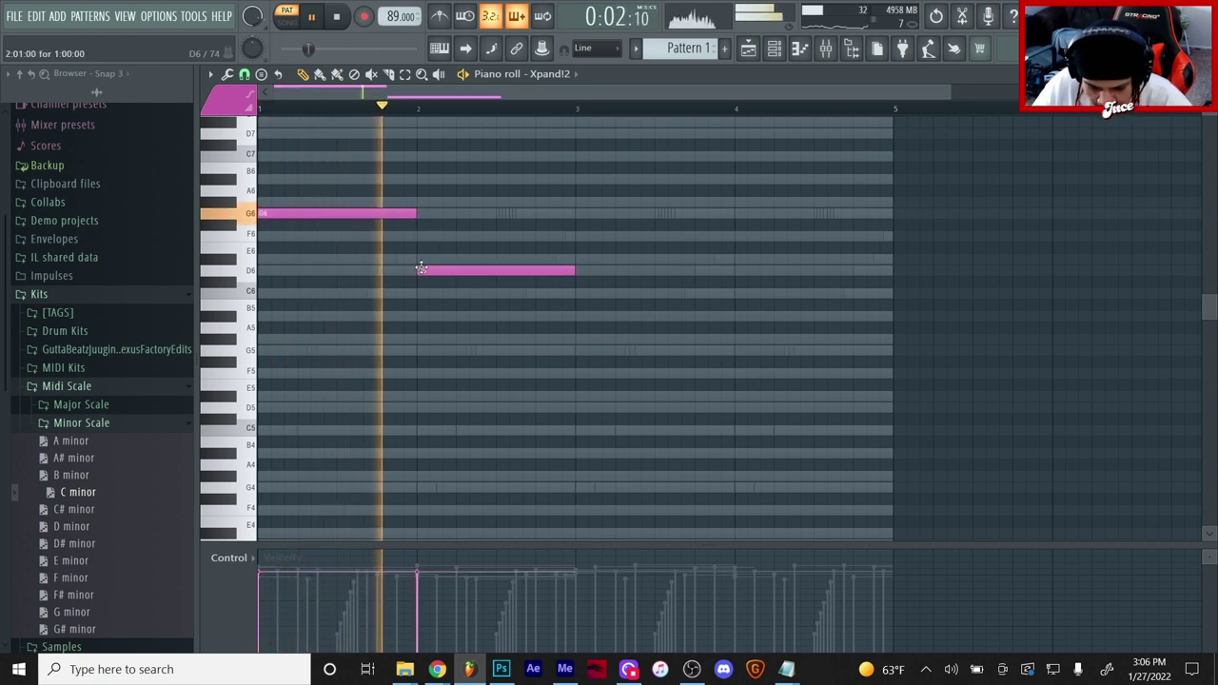
left_click(539, 293)
left_click_drag(540, 274, 536, 272)
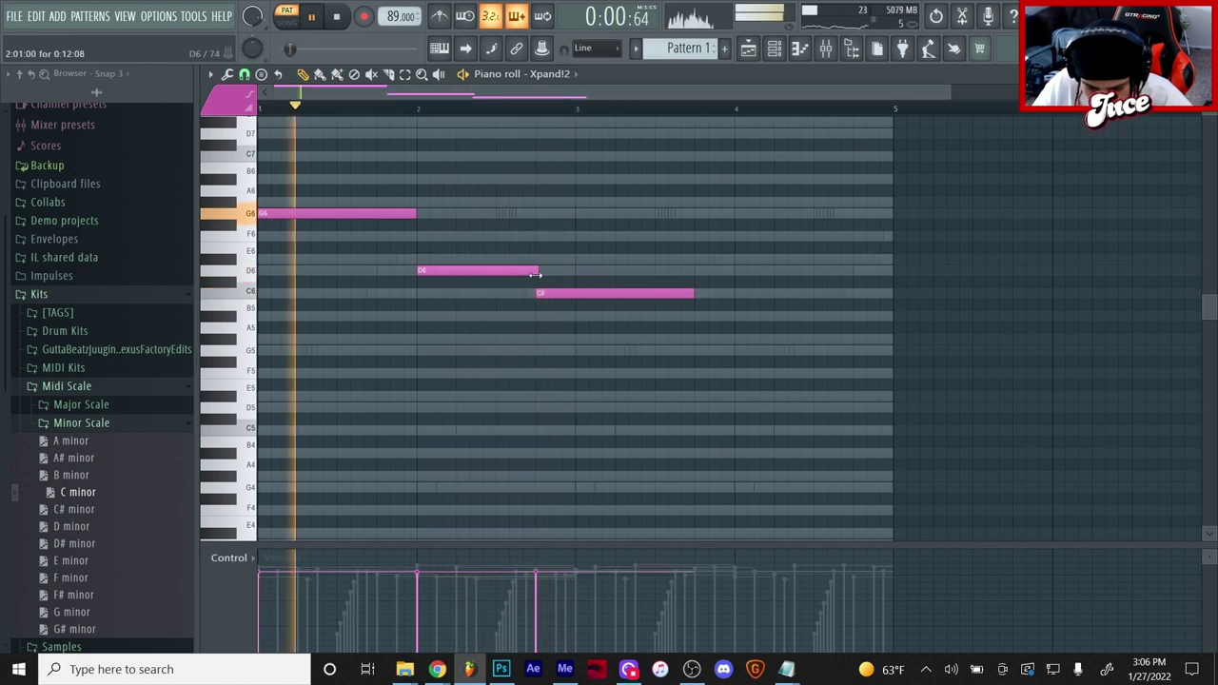
left_click_drag(692, 293, 571, 294)
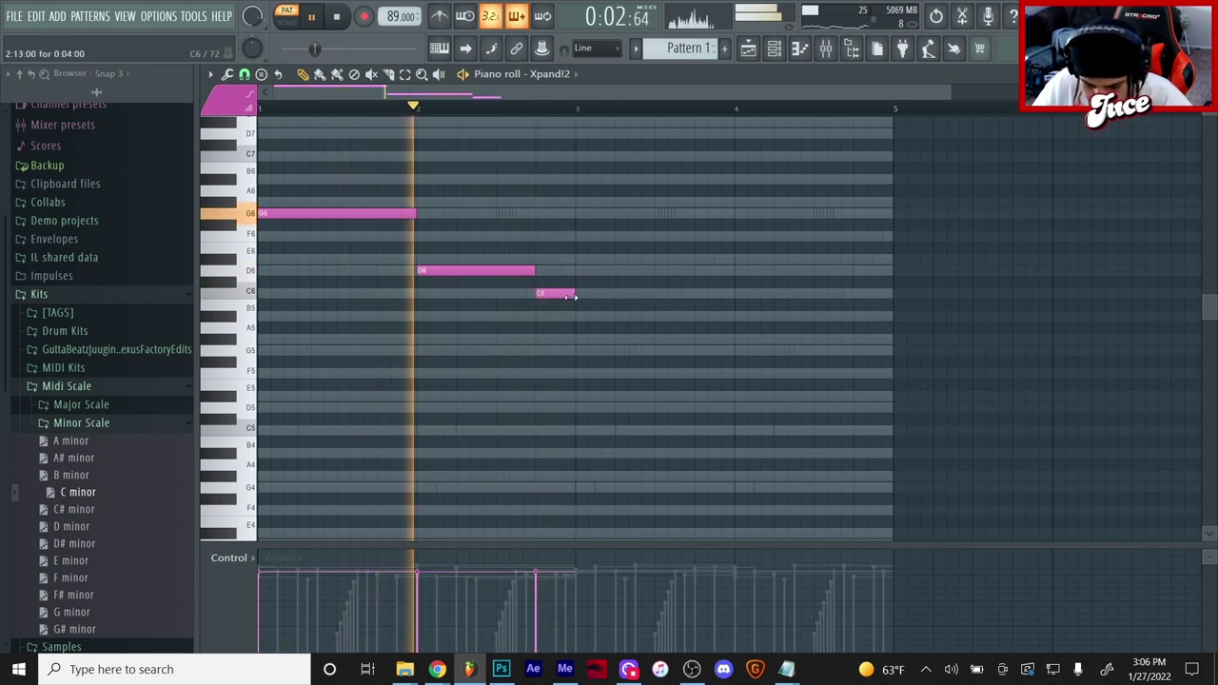
Duplicate the two-bar Xpand!2 melody into bars 3 and 4, raising the copied D6 to C7 and the copied C6 to F6.
key("ctrl+b")
left_click_drag(785, 271, 778, 155)
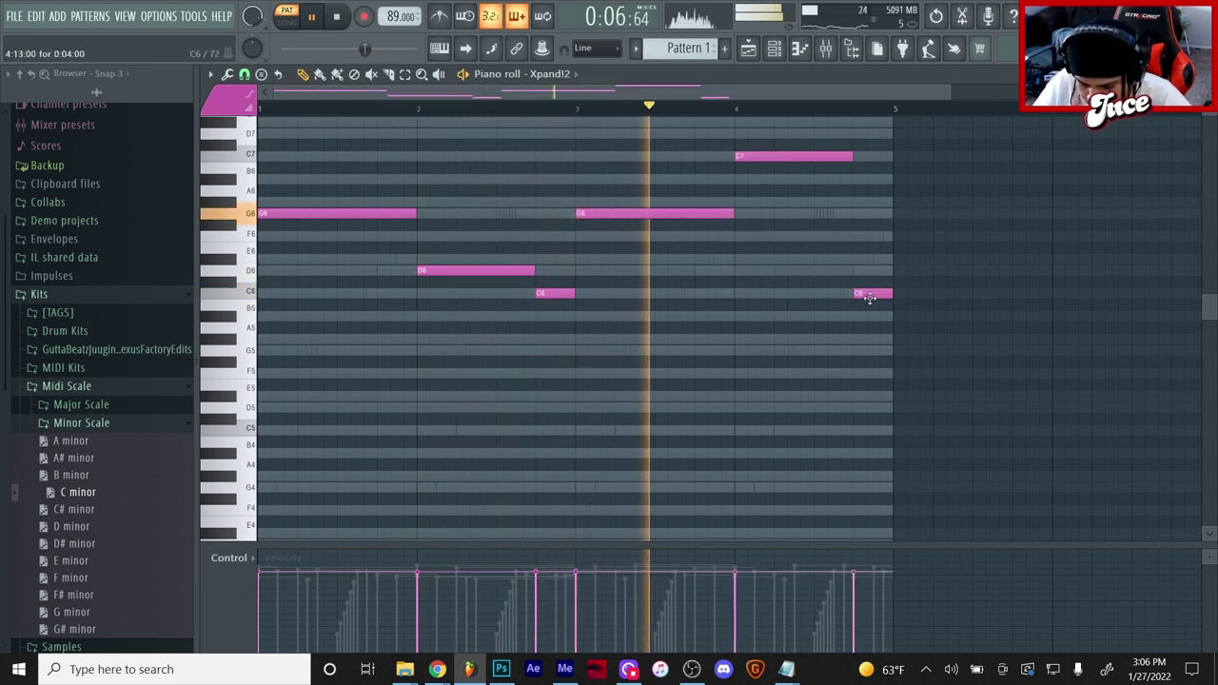
left_click_drag(857, 293, 871, 238)
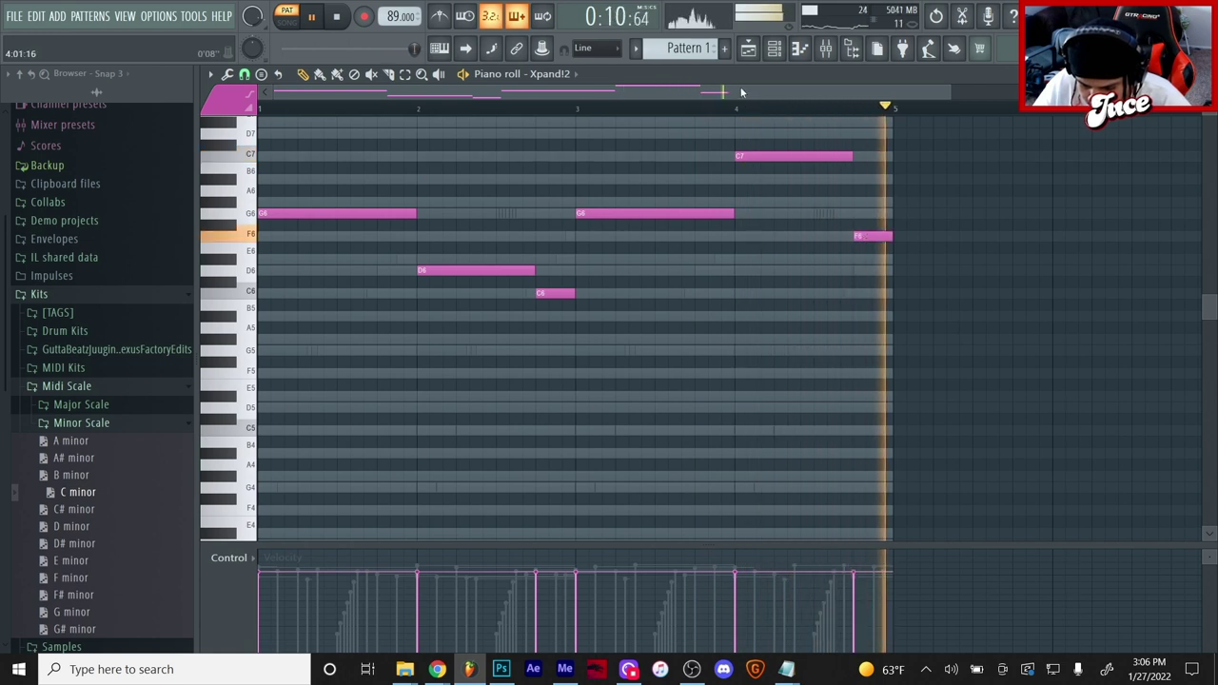
Lower the Xpand!2 channel's volume in the channel rack.
left_click(775, 48)
left_click_drag(241, 163, 242, 193)
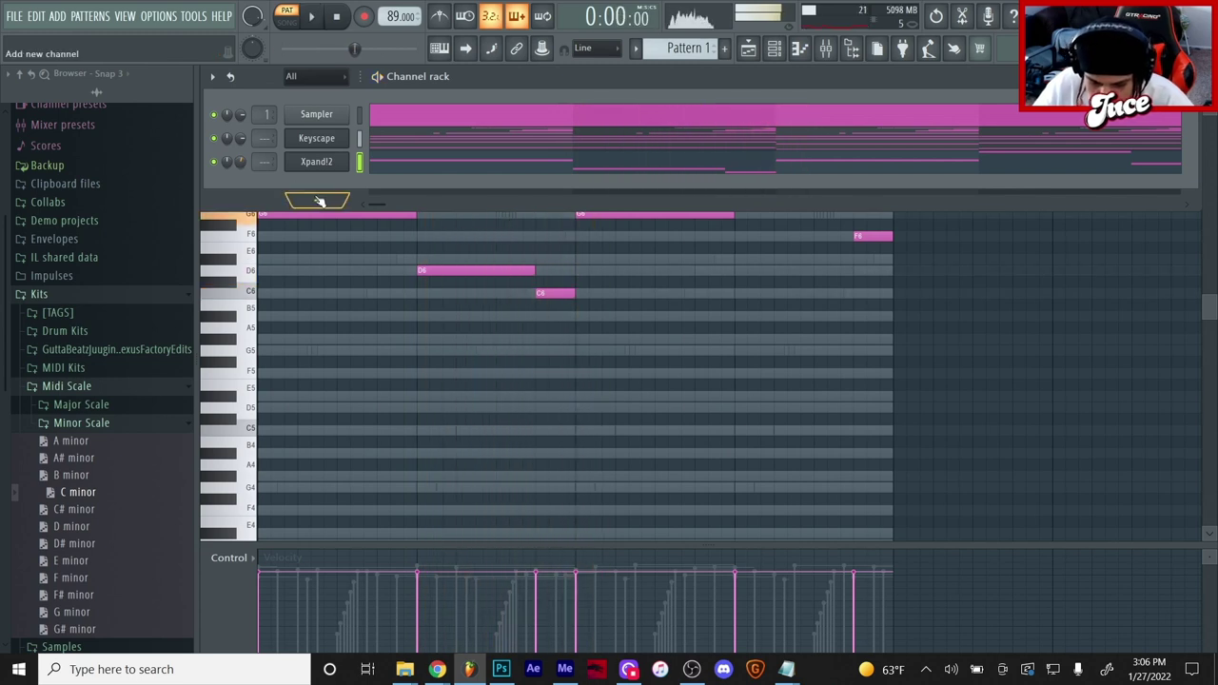
Add an Omnisphere channel with the Throwback Reso Bass patch and open its layer A settings.
left_click(317, 200)
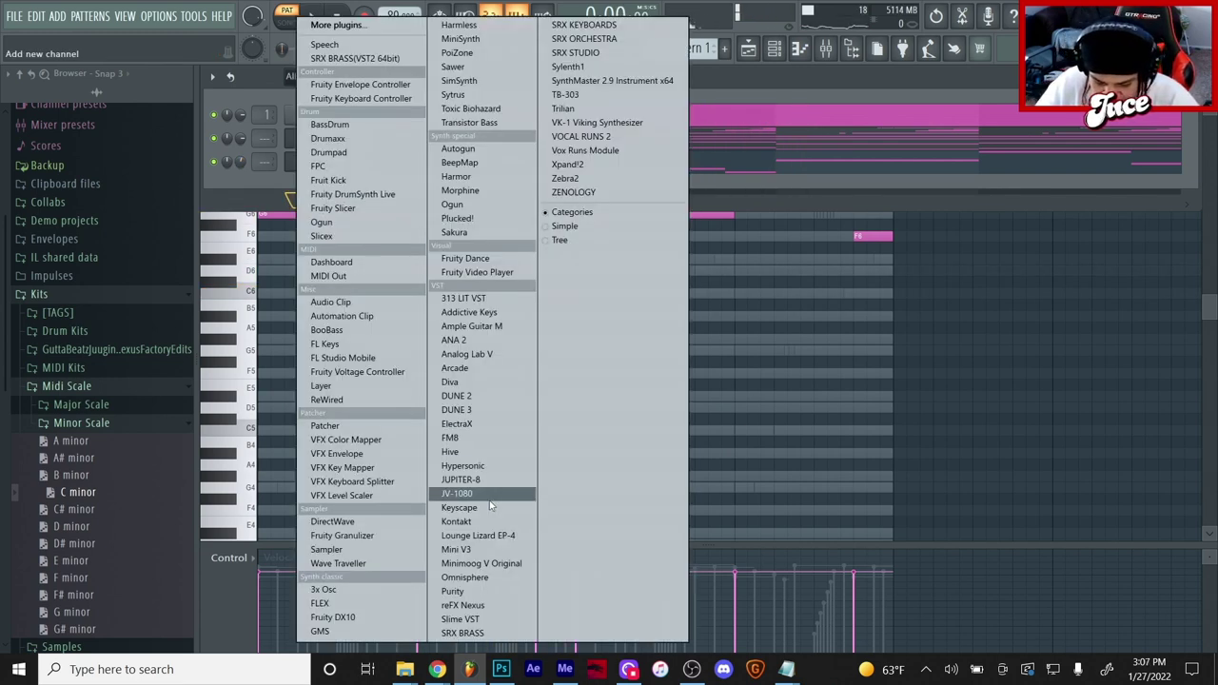
left_click(482, 577)
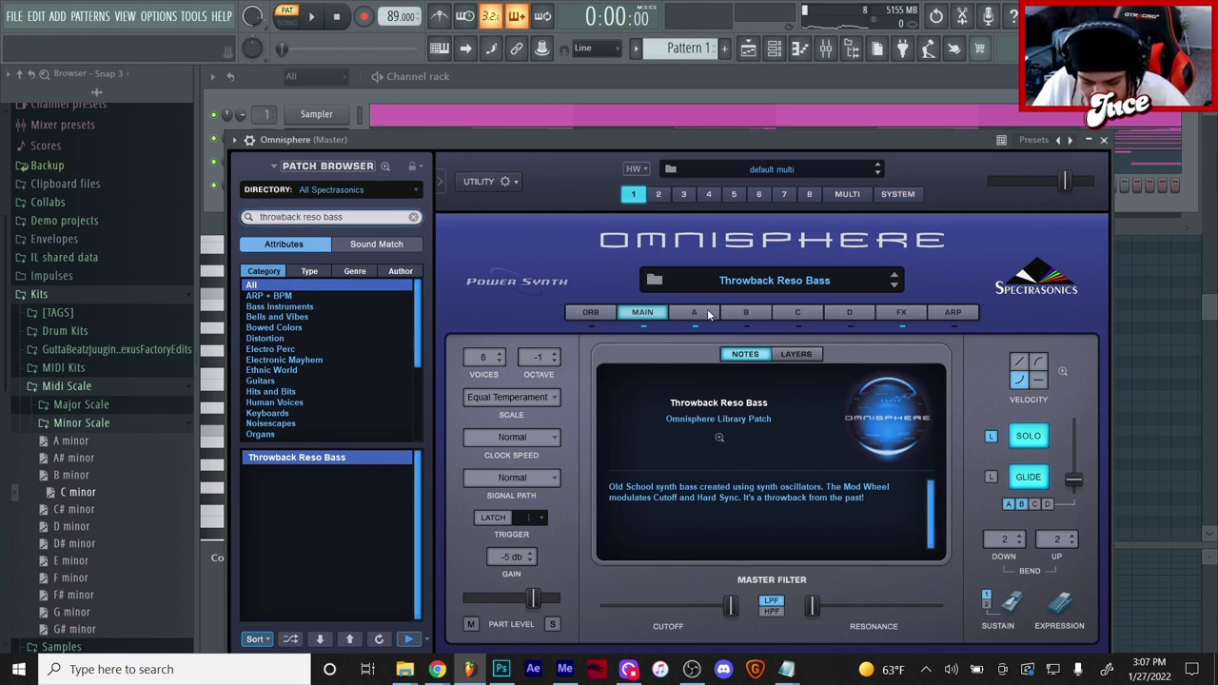
left_click(706, 313)
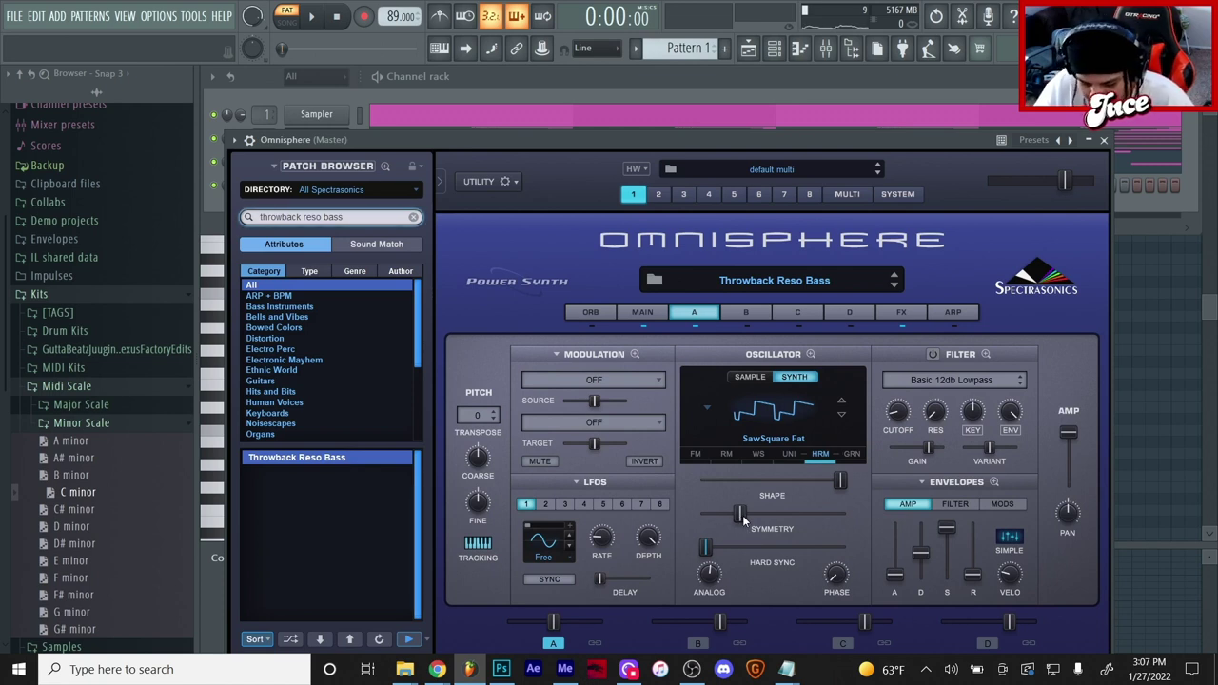
Lower the Symmetry and Shape of layer A's SawSquare Fat oscillator to their minimum.
left_click_drag(741, 515, 705, 517)
left_click_drag(839, 481, 706, 481)
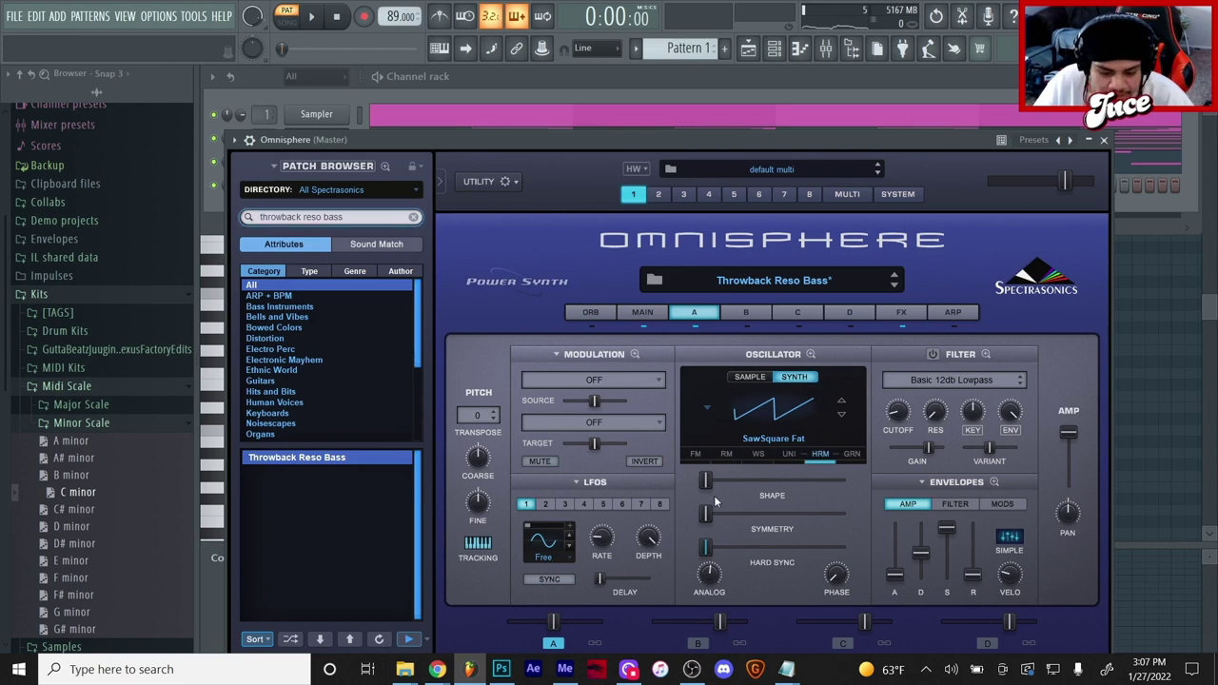
Shorten the Sampler channel's four-bar C minor scale notes to tiny slivers at the start of bar 1.
key("F6")
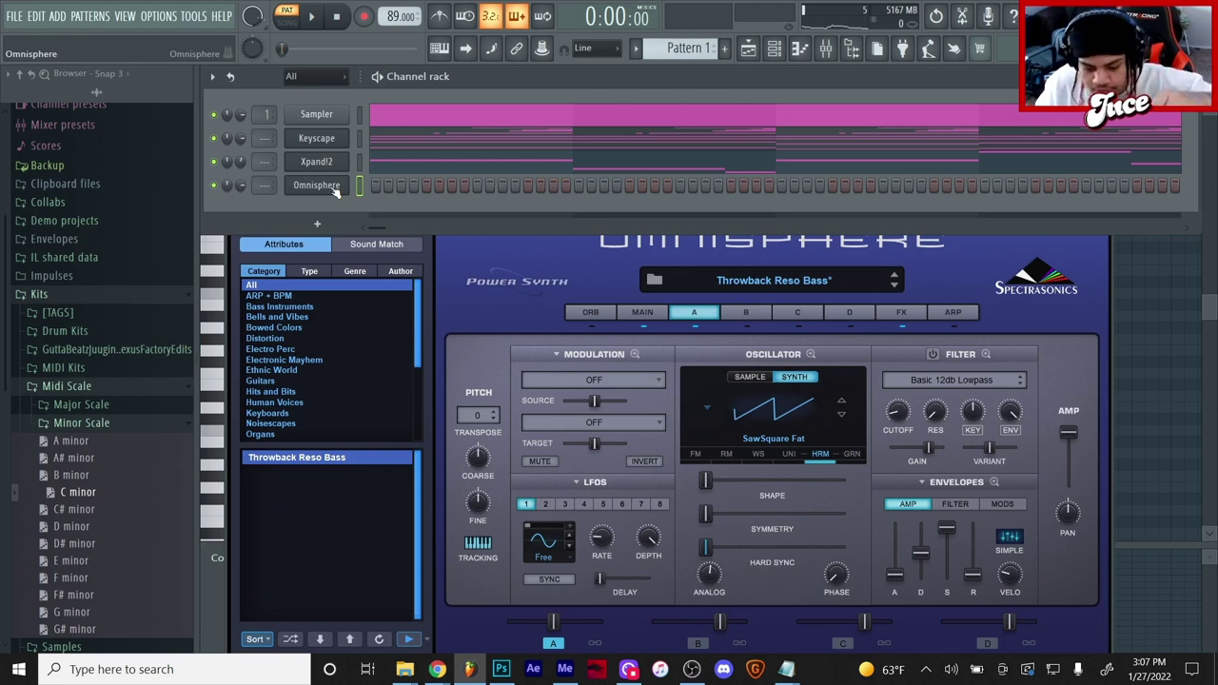
left_click(432, 112)
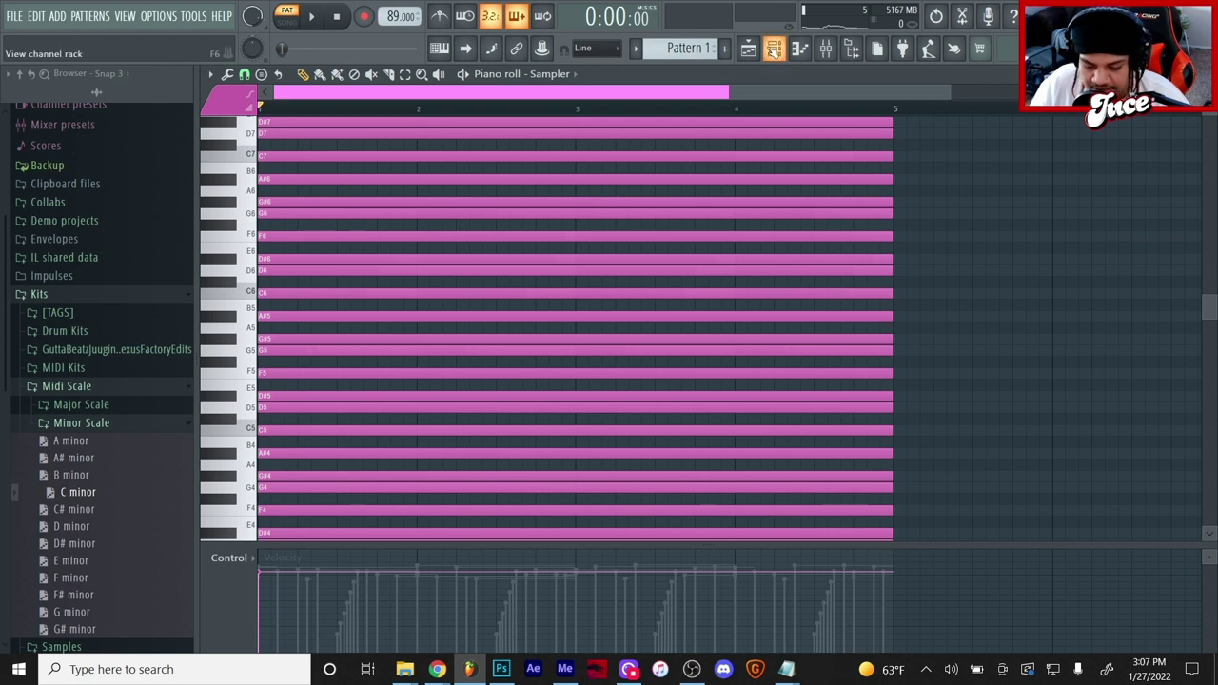
left_click(774, 49)
key("F6")
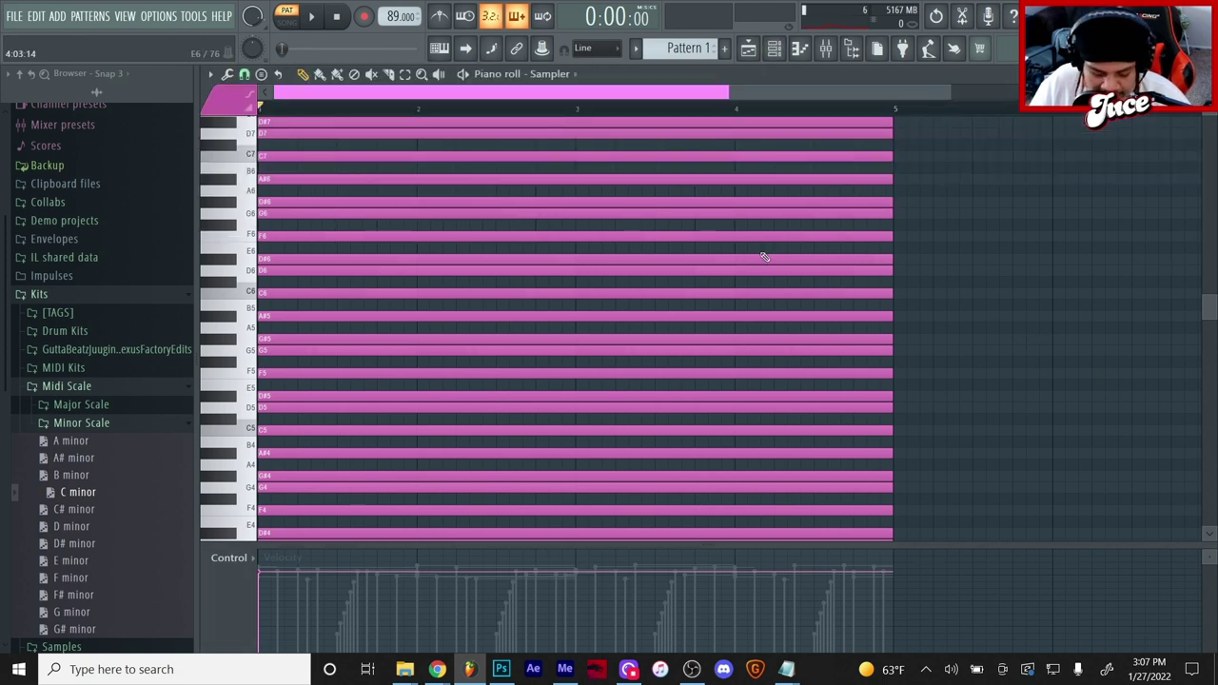
key("Delete")
scroll(295, 345, "down", 8)
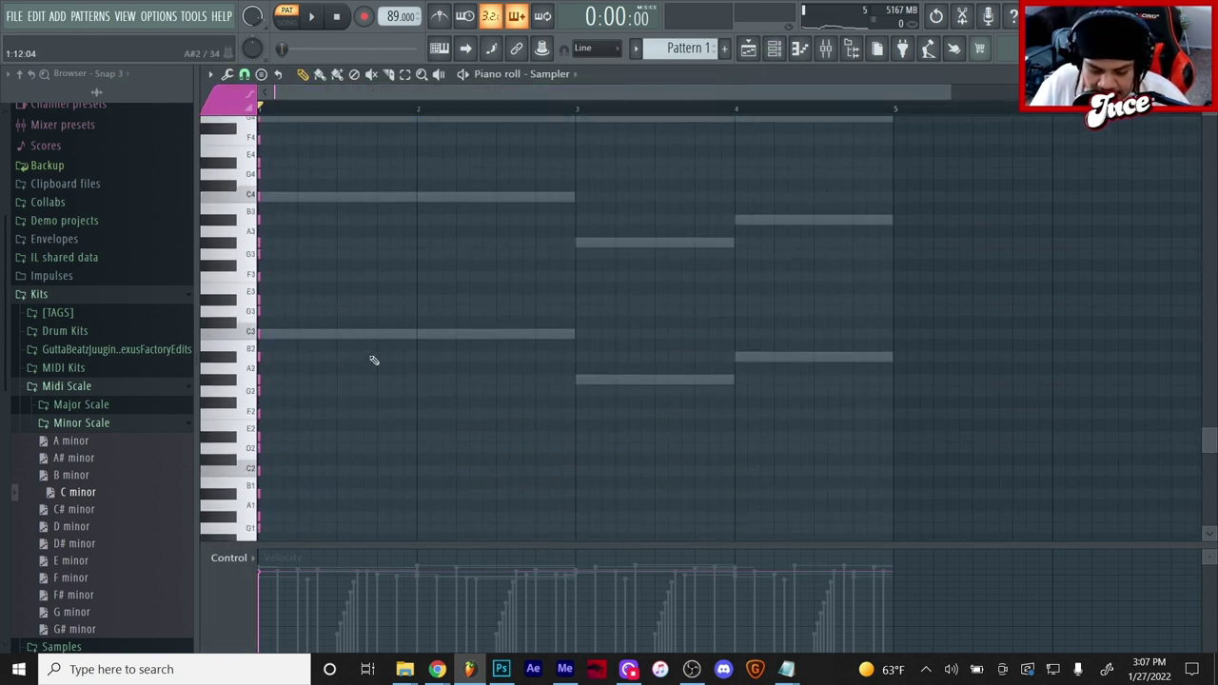
Place two-step C4 notes at 1:01 and 1:07 in the Omnisphere channel's piano roll.
left_click(776, 49)
right_click(349, 177)
left_click(399, 185)
scroll(286, 266, "up", 2)
left_click(285, 260)
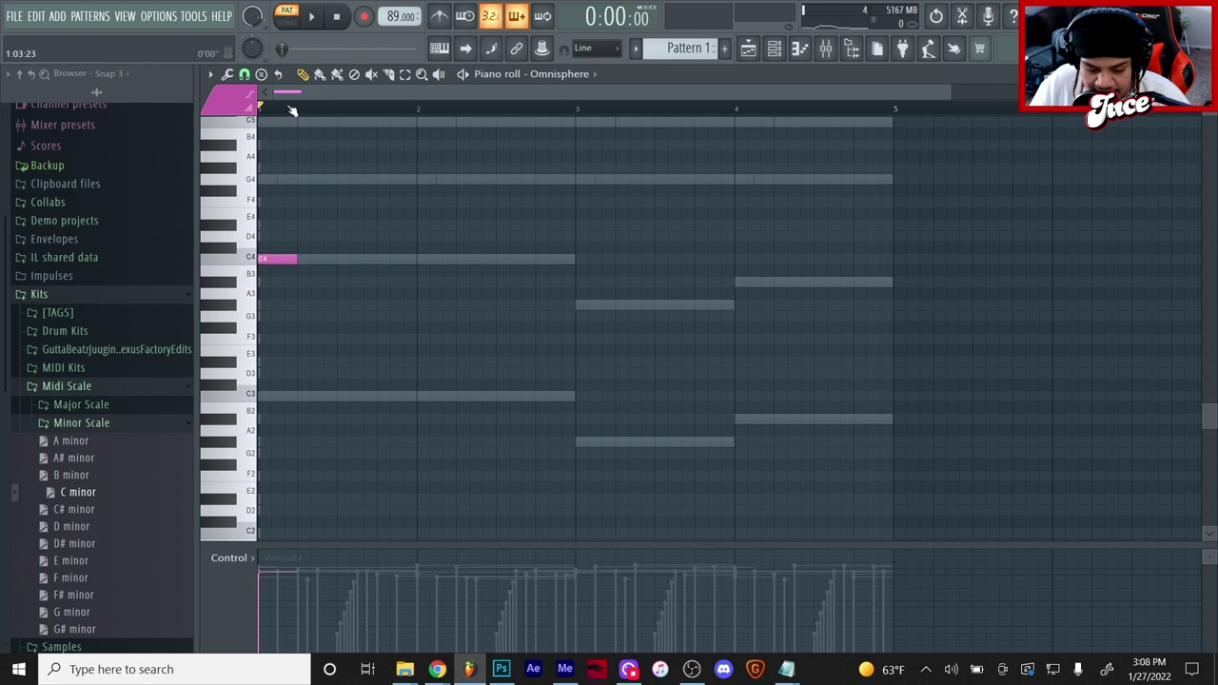
scroll(290, 107, "up", 4)
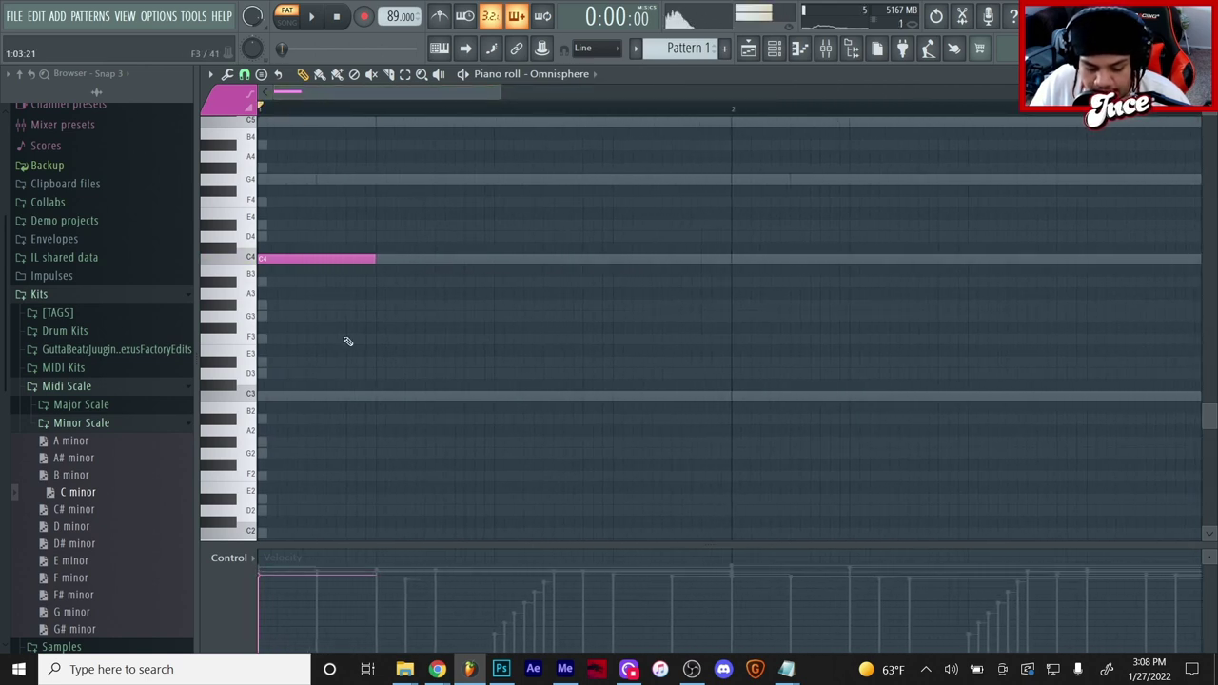
left_click_drag(378, 260, 296, 259)
left_click(442, 259)
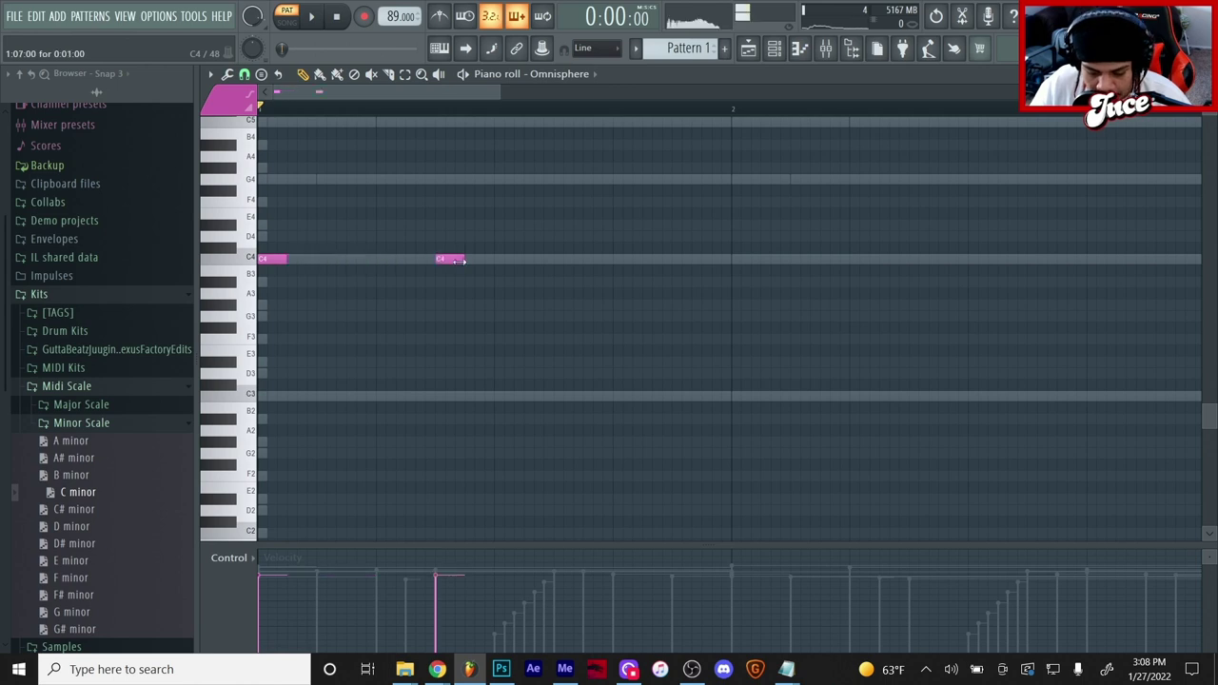
key("ctrl+d")
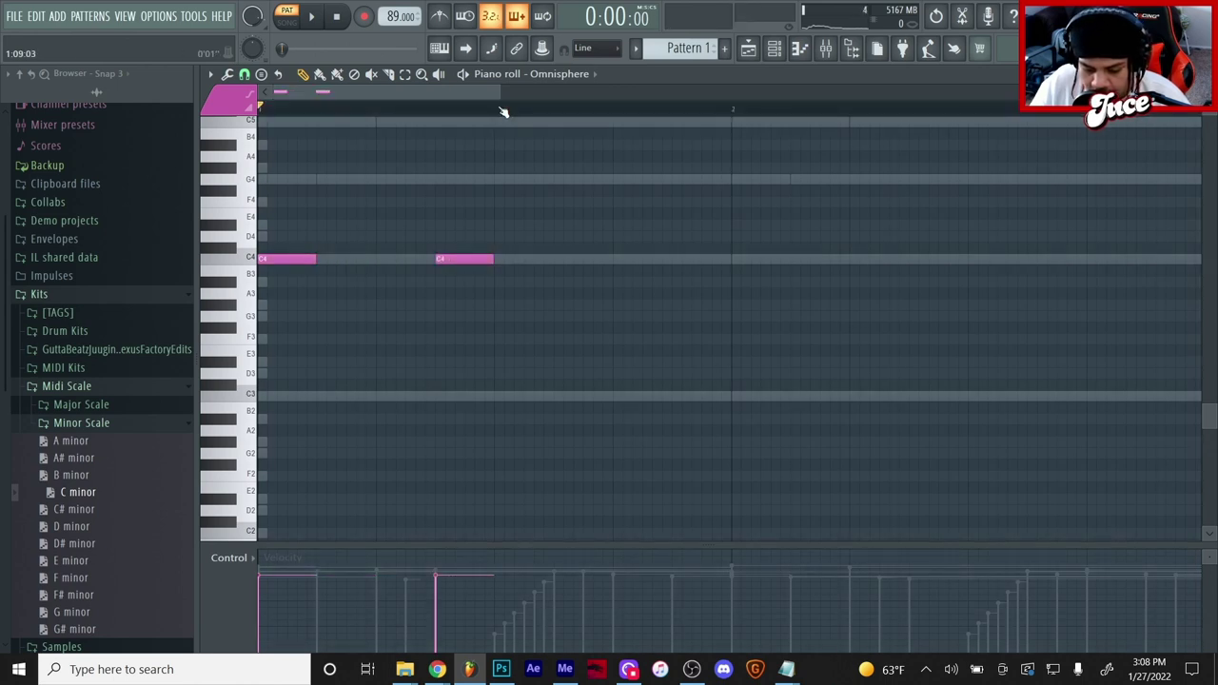
Duplicate the two bass C4 notes from bar 1 into bar 2.
scroll(503, 112, "down", 3)
key("space")
scroll(453, 322, "up", 2)
left_click(440, 330)
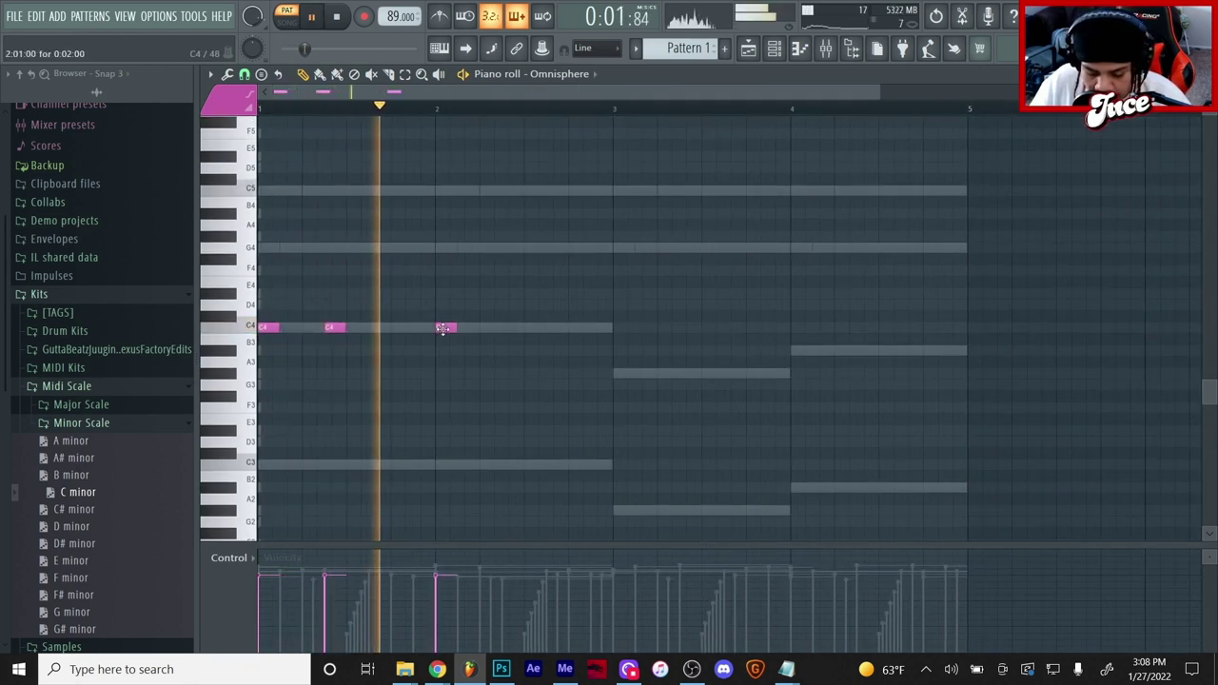
right_click(446, 331)
left_click_drag(348, 317, 438, 340)
key("ctrl+d")
Finish bass bar 2 with a one-step C4 at 2:11, two-step D4 at 2:12, one-step D4 at 2:14 and two-step D#4 at 2:15.
scroll(554, 111, "up", 3)
left_click(553, 330)
left_click_drag(583, 328, 565, 328)
key("space")
left_click(571, 292)
left_click_drag(536, 85, 422, 116)
scroll(445, 110, "down", 1)
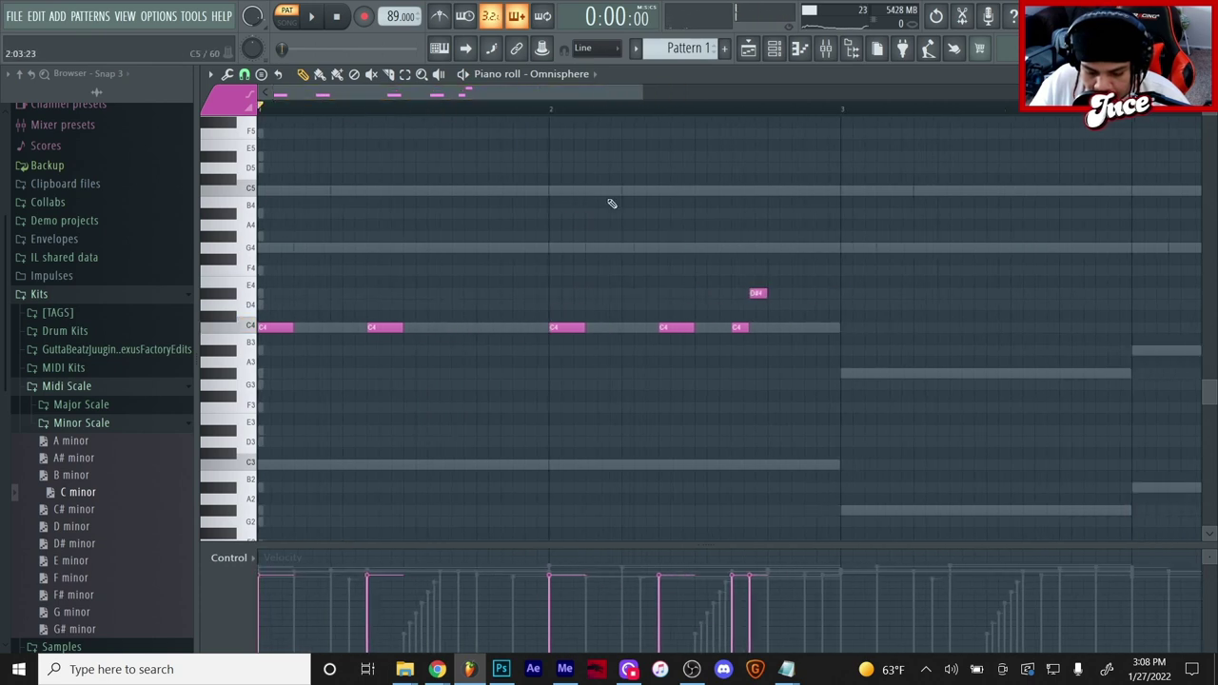
left_click_drag(752, 301, 755, 312)
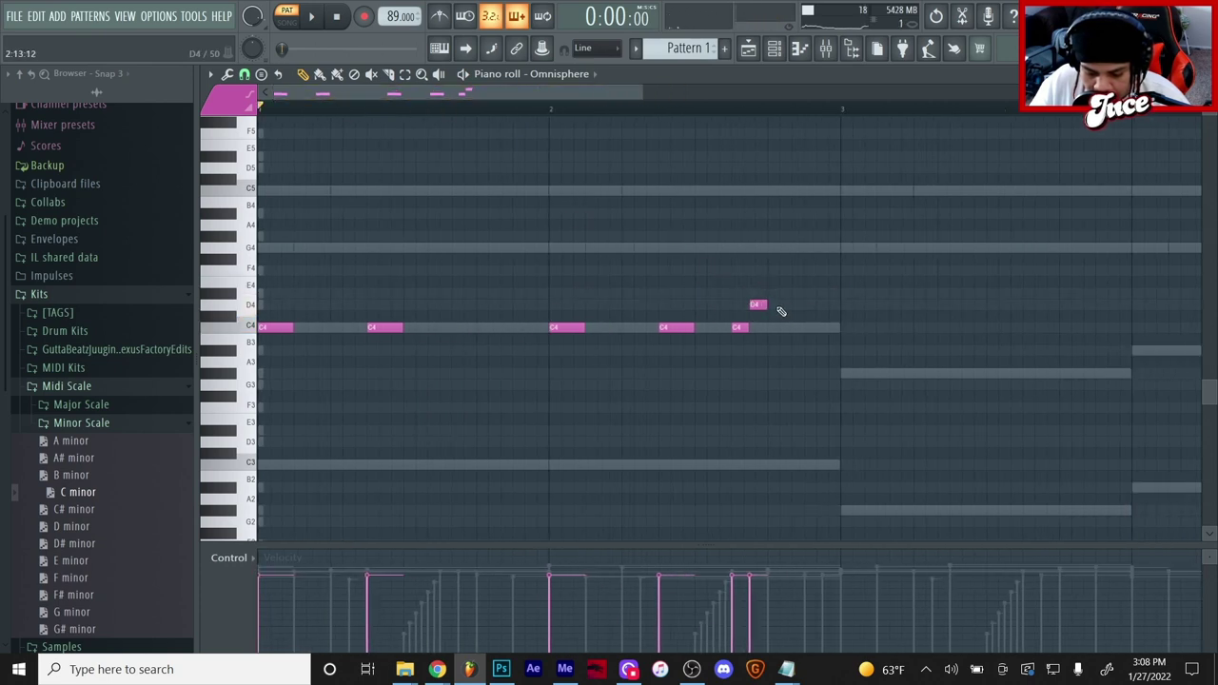
left_click(789, 295)
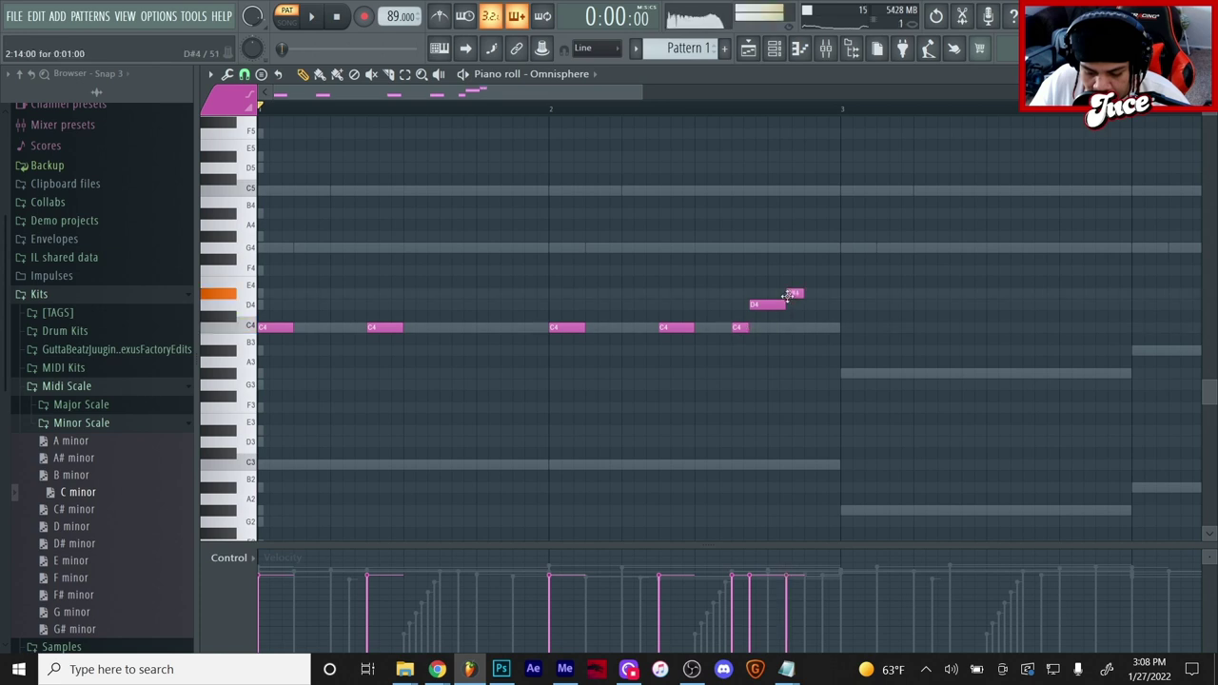
left_click_drag(796, 297, 838, 295)
key("space")
Copy the two-note bass rhythm into bar 3 on G#3 and into bar 4 on A#3.
mouse_move(697, 321)
left_mouse_down()
mouse_move(258, 331)
mouse_move(838, 376)
mouse_move(844, 361)
left_mouse_up()
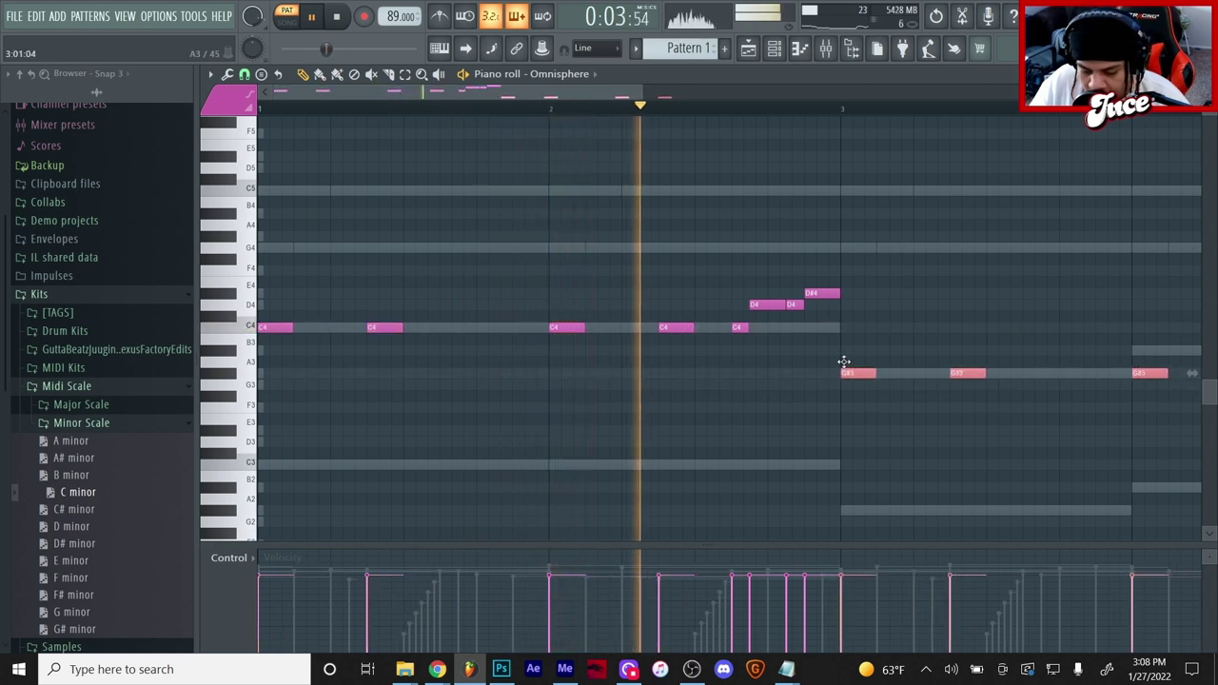
scroll(977, 158, "down", 2)
left_click_drag(1054, 347, 899, 374)
key("shift+Up")
key("shift+Up")
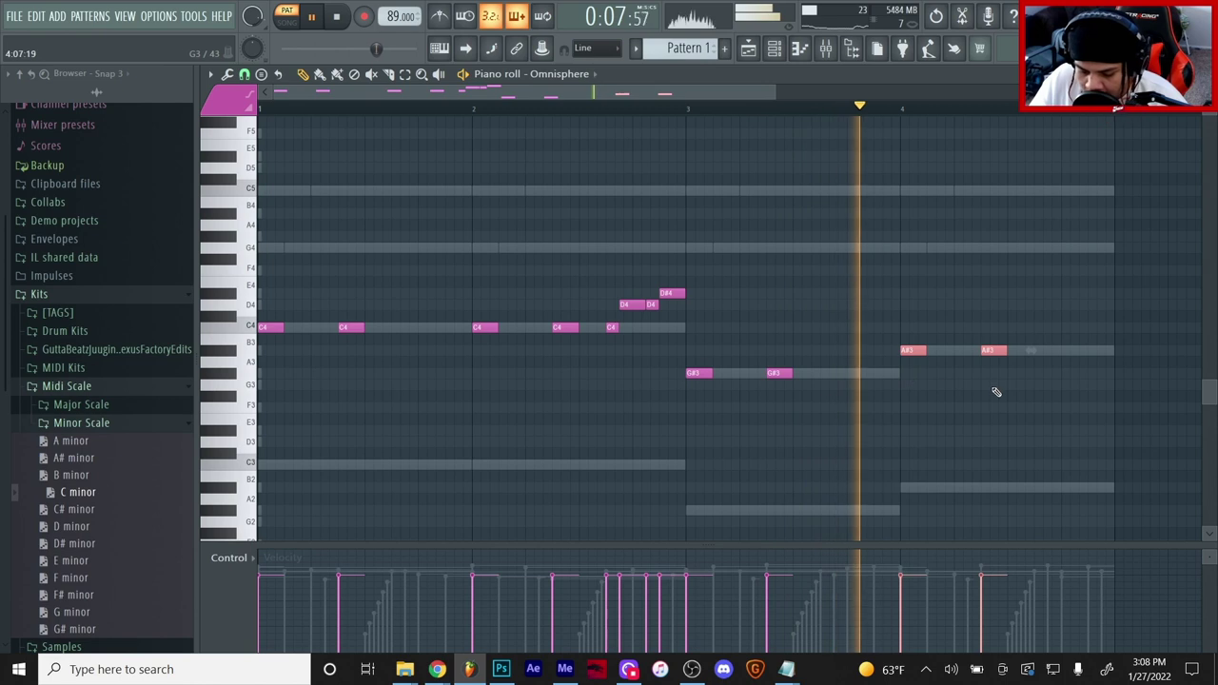
Add a one-step A#3 at 4:11 and a one-step C4 at 4:12 to the bass line.
left_click(1039, 351)
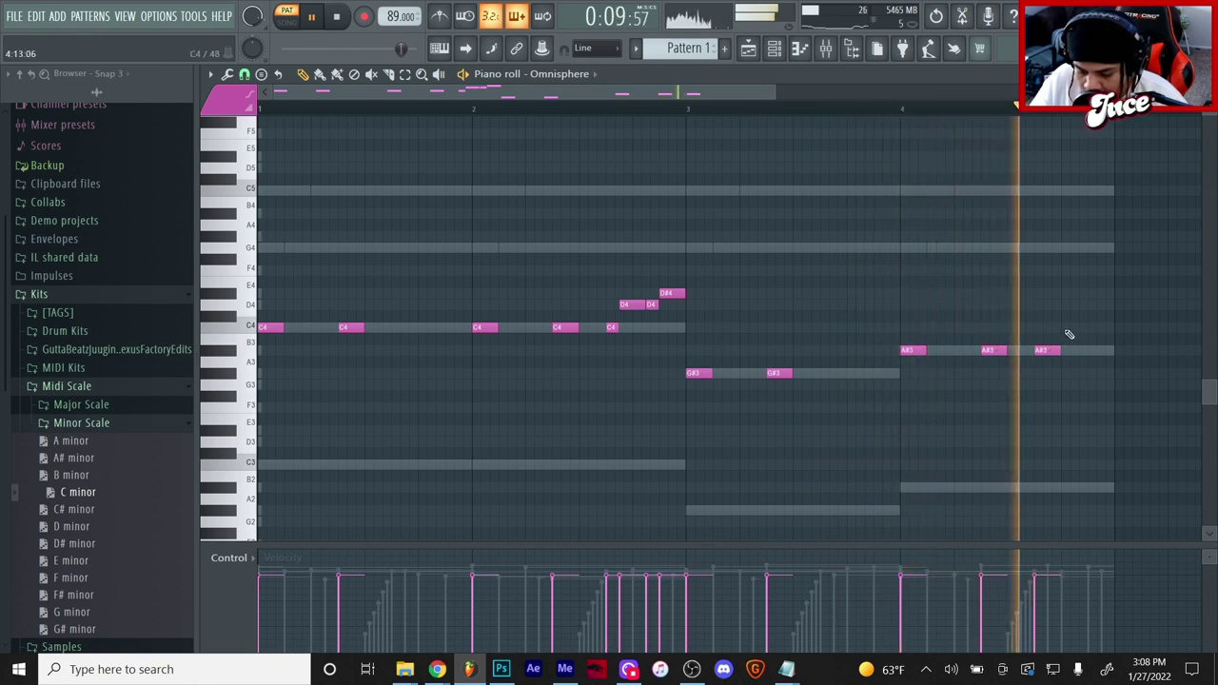
key("space")
left_click(1056, 328)
key("space")
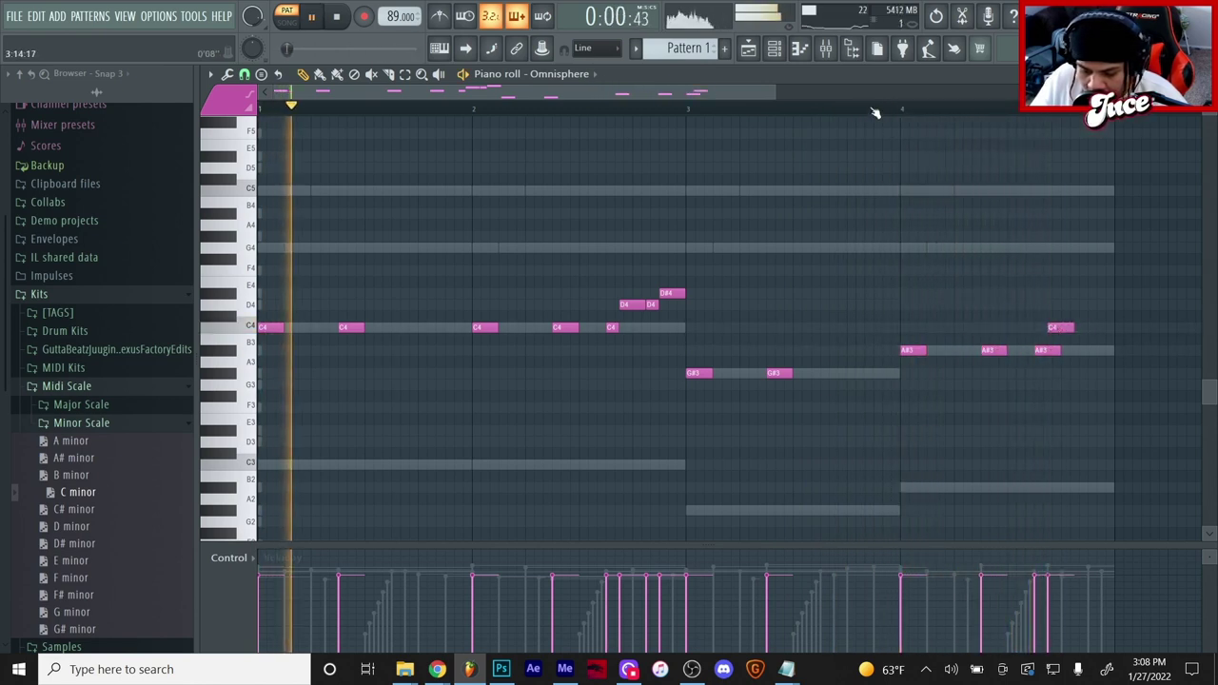
scroll(866, 106, "down", 2)
left_click_drag(940, 328, 928, 327)
key("space")
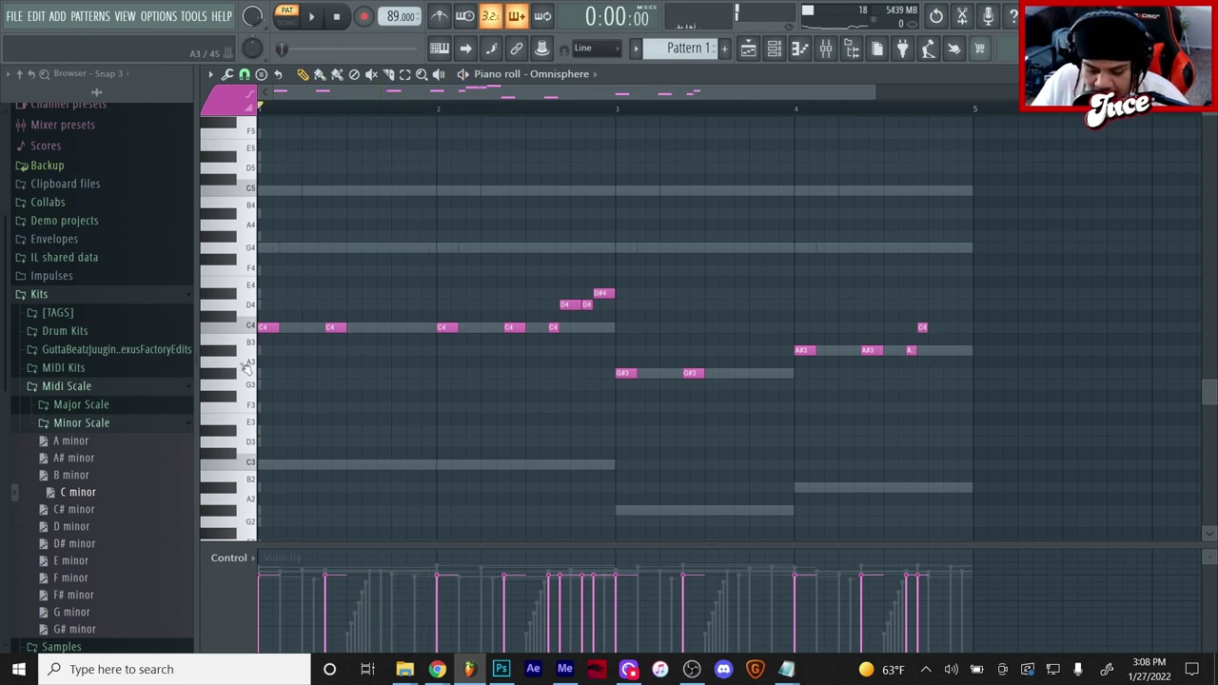
Extend the C4 at 4:12 to two steps and finish bar 4 with a one-step D#4 at 4:14 and a two-step D4 at 4:15.
left_click_drag(619, 279, 559, 310)
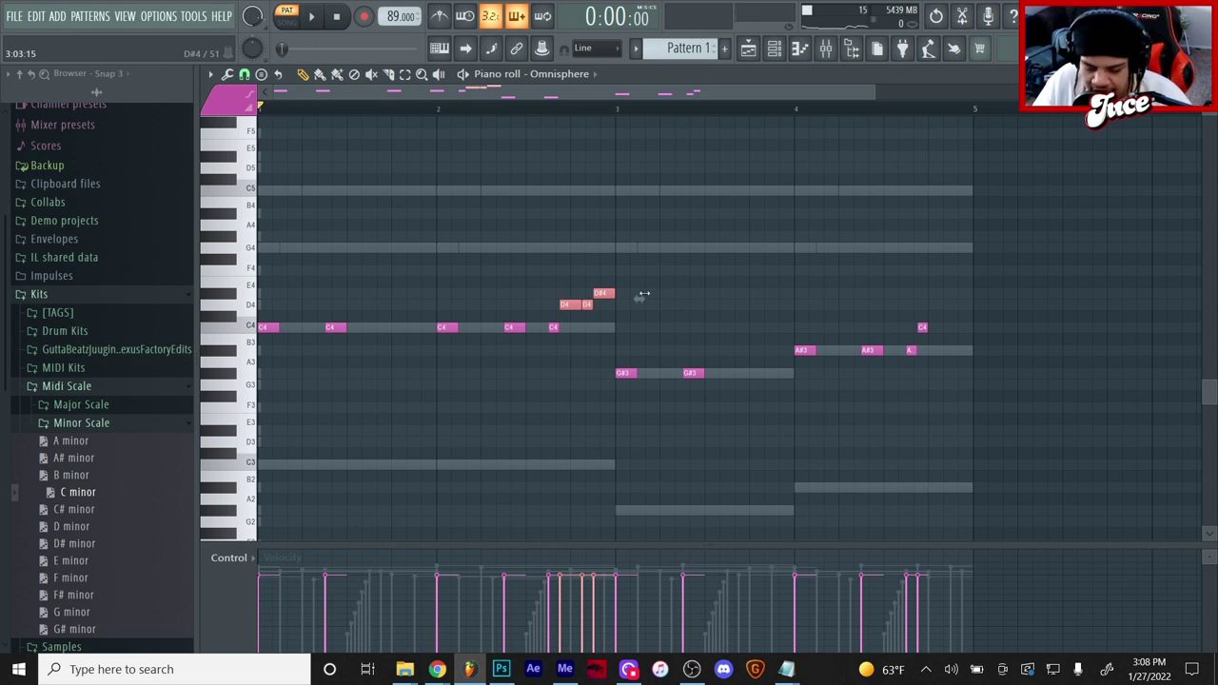
left_click(746, 287)
key("space")
scroll(978, 334, "up", 2)
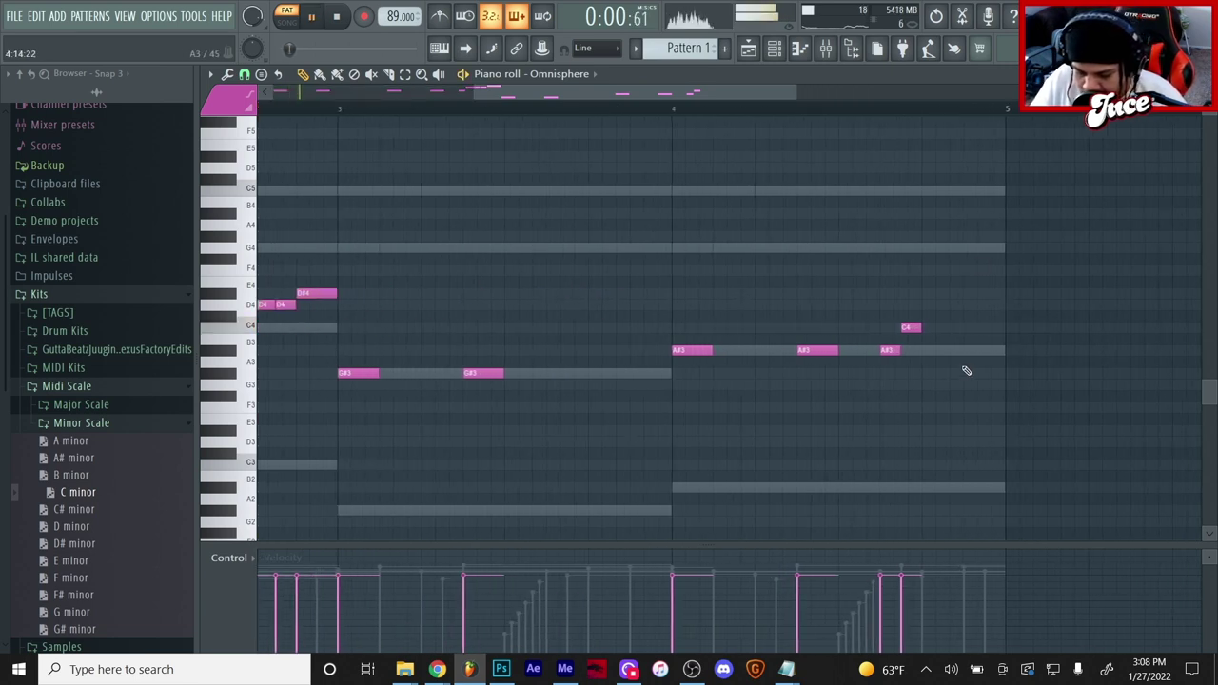
left_click_drag(917, 330, 943, 290)
left_click(947, 330)
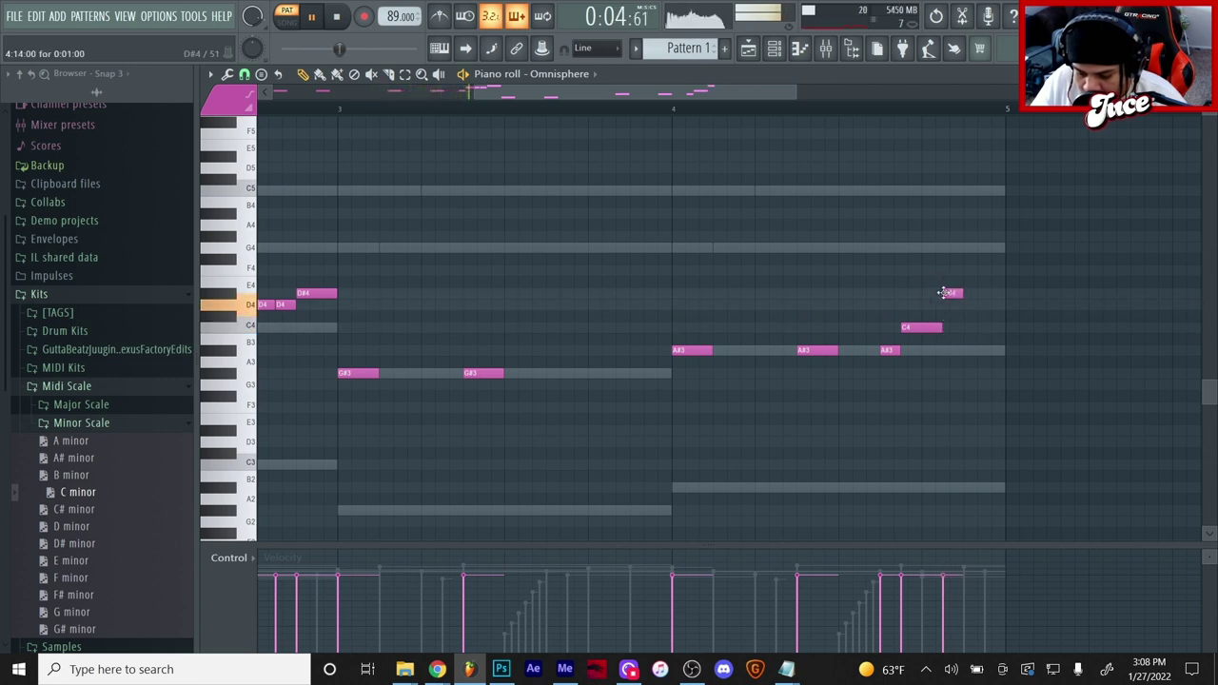
left_click(969, 304)
left_click_drag(987, 305, 999, 305)
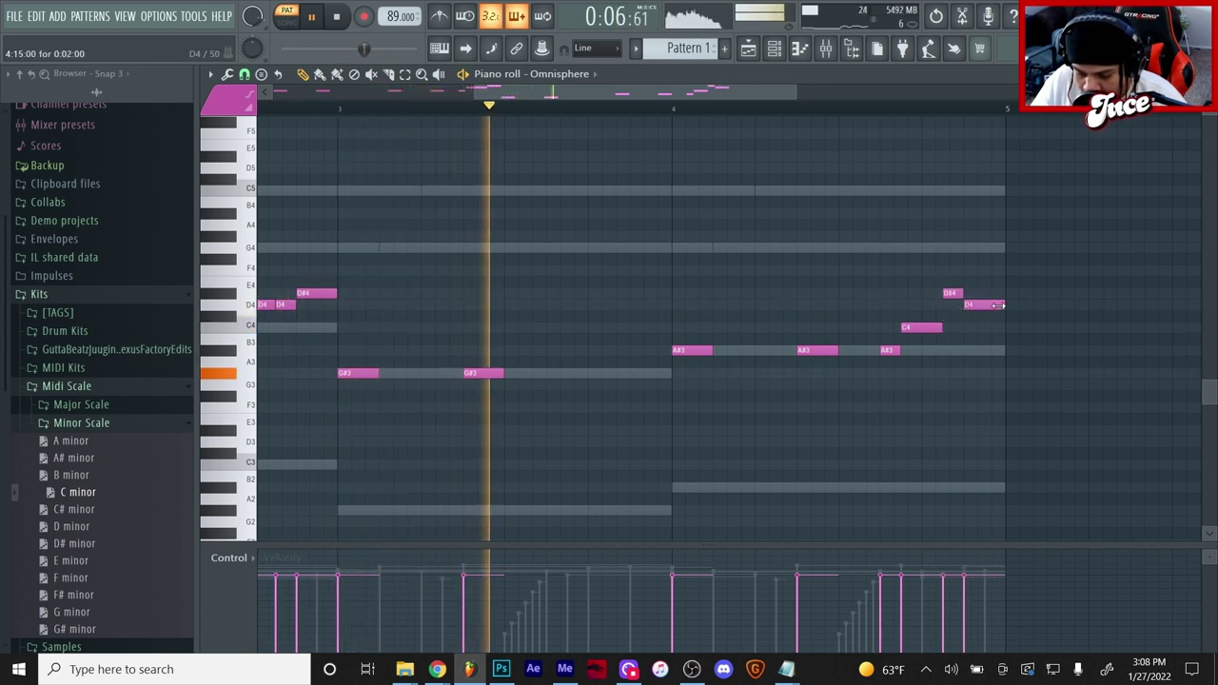
scroll(959, 122, "down", 4)
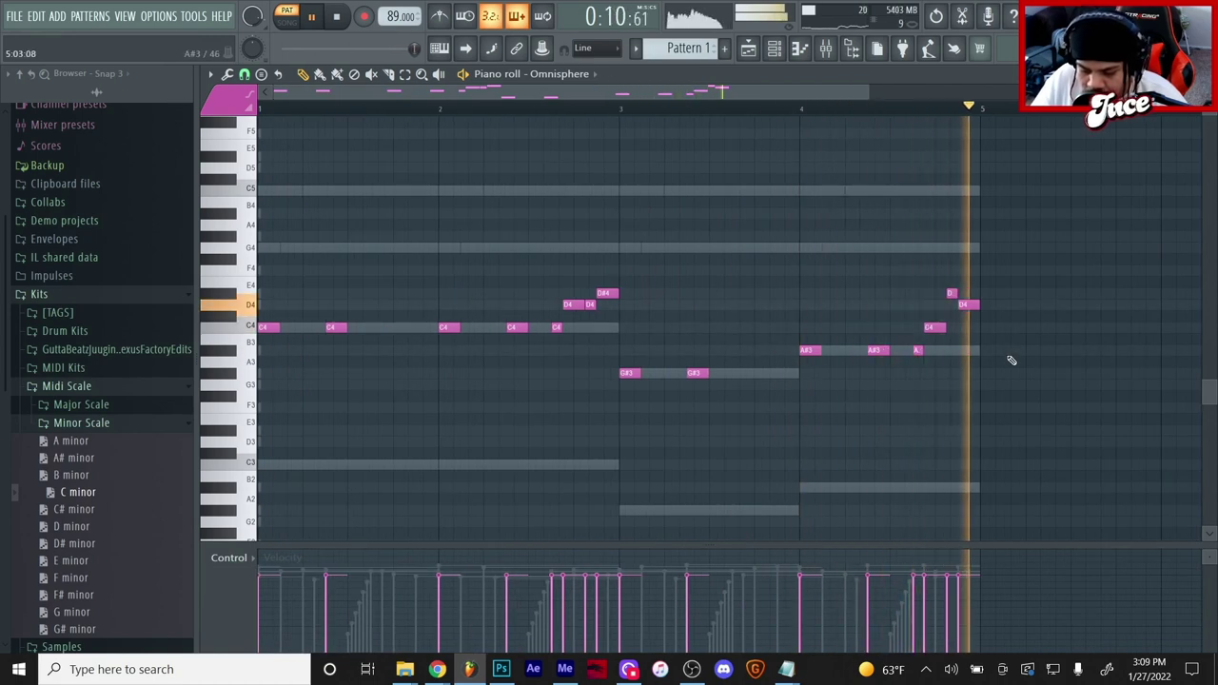
key("space")
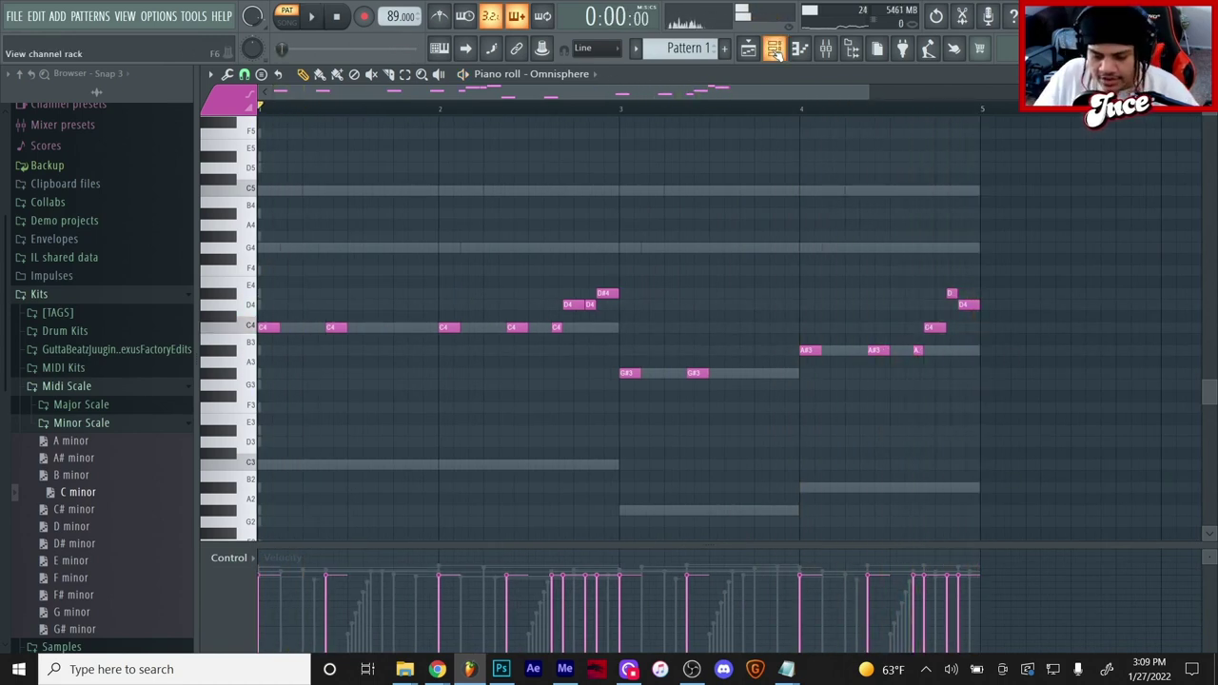
Add an Arcade channel and set its session key to C minor.
left_click(776, 52)
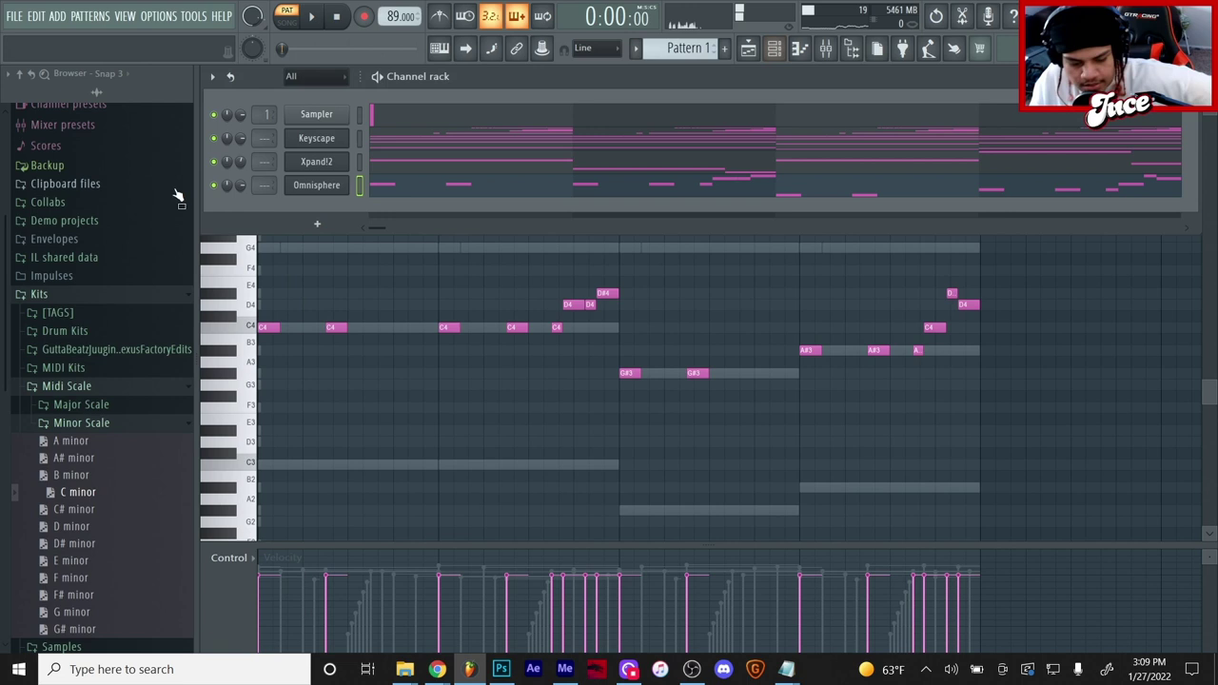
left_click(319, 223)
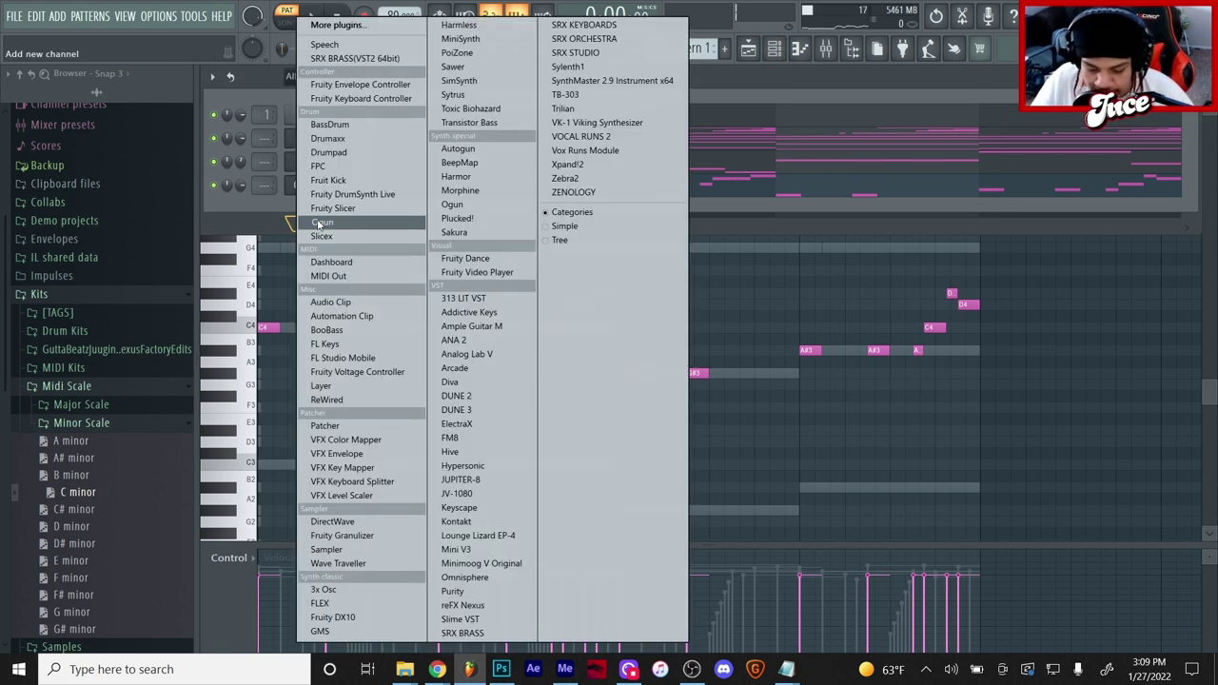
left_click(476, 367)
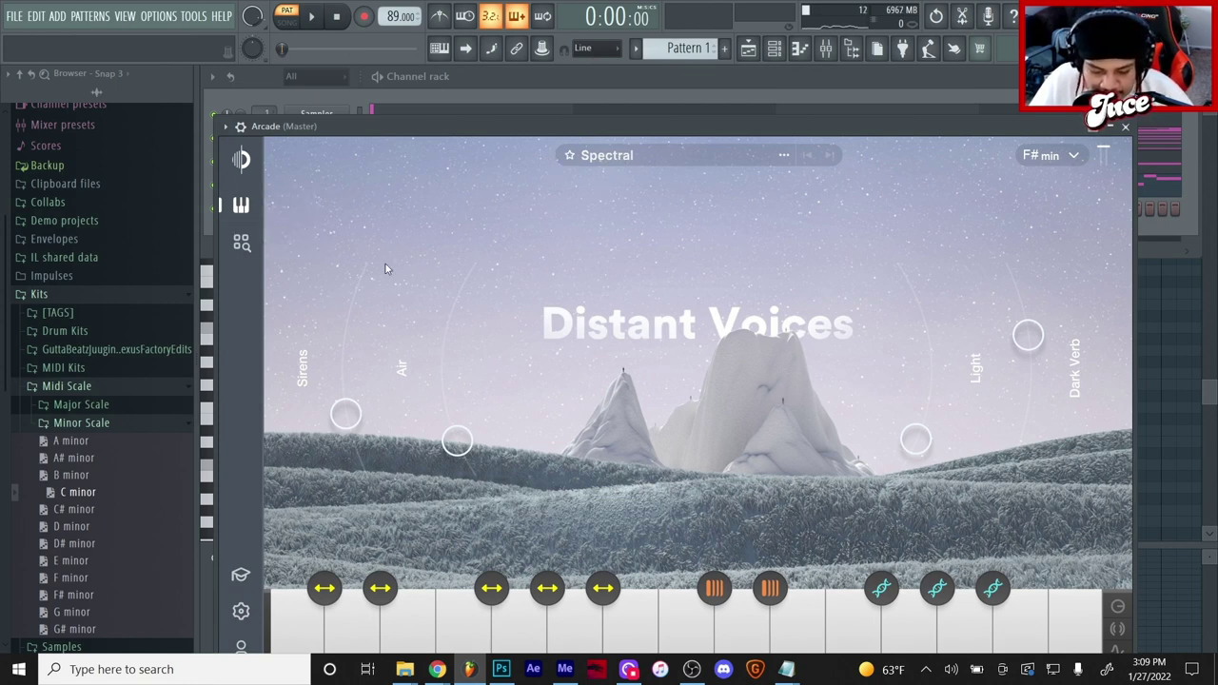
left_click(1074, 156)
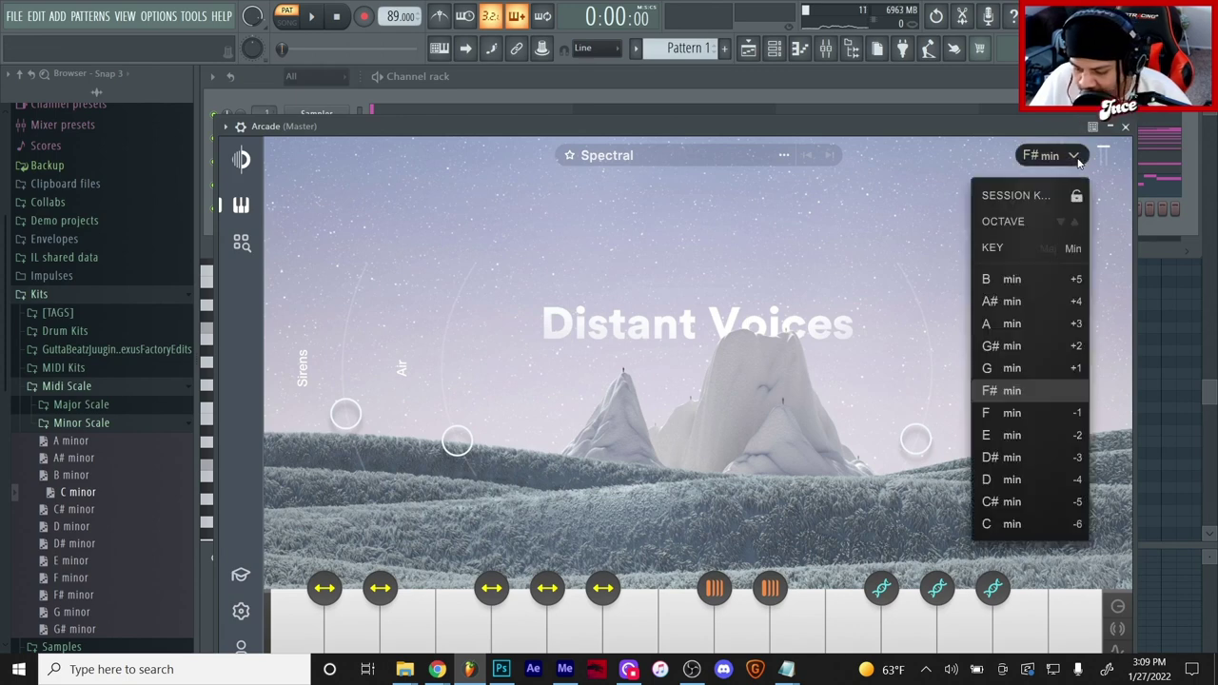
left_click(1008, 523)
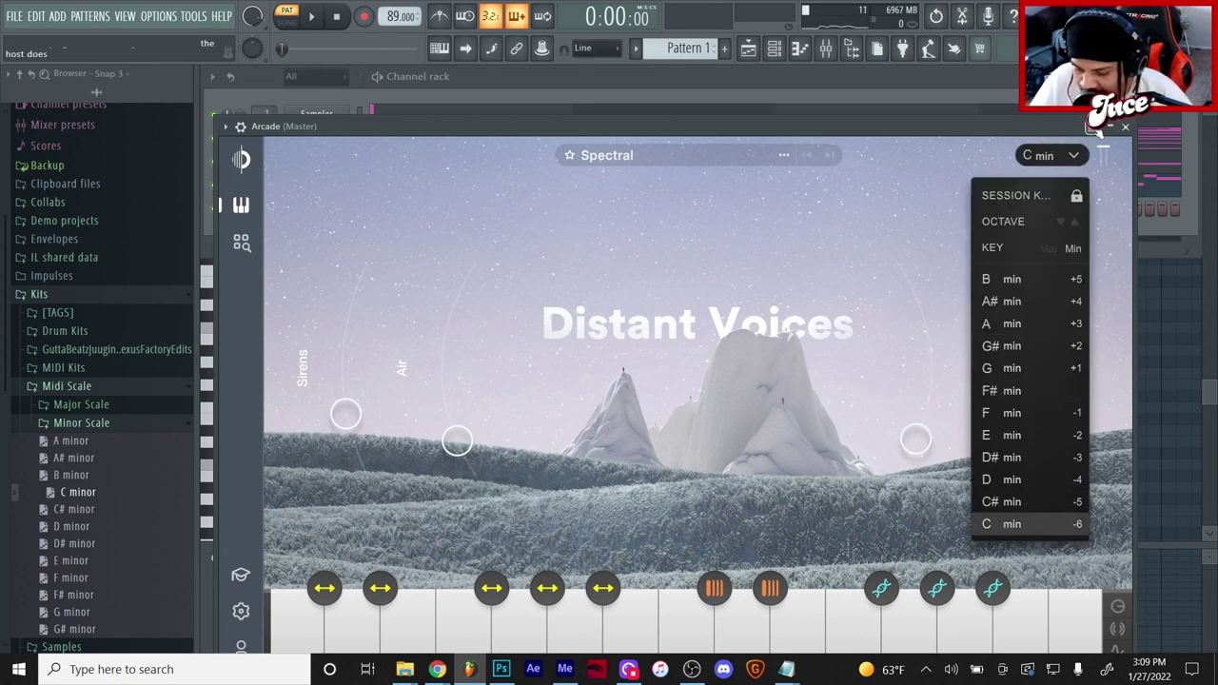
Place a two-step note at the start of bar 1 in the Arcade channel's piano roll and audition it at E4.
left_click(806, 91)
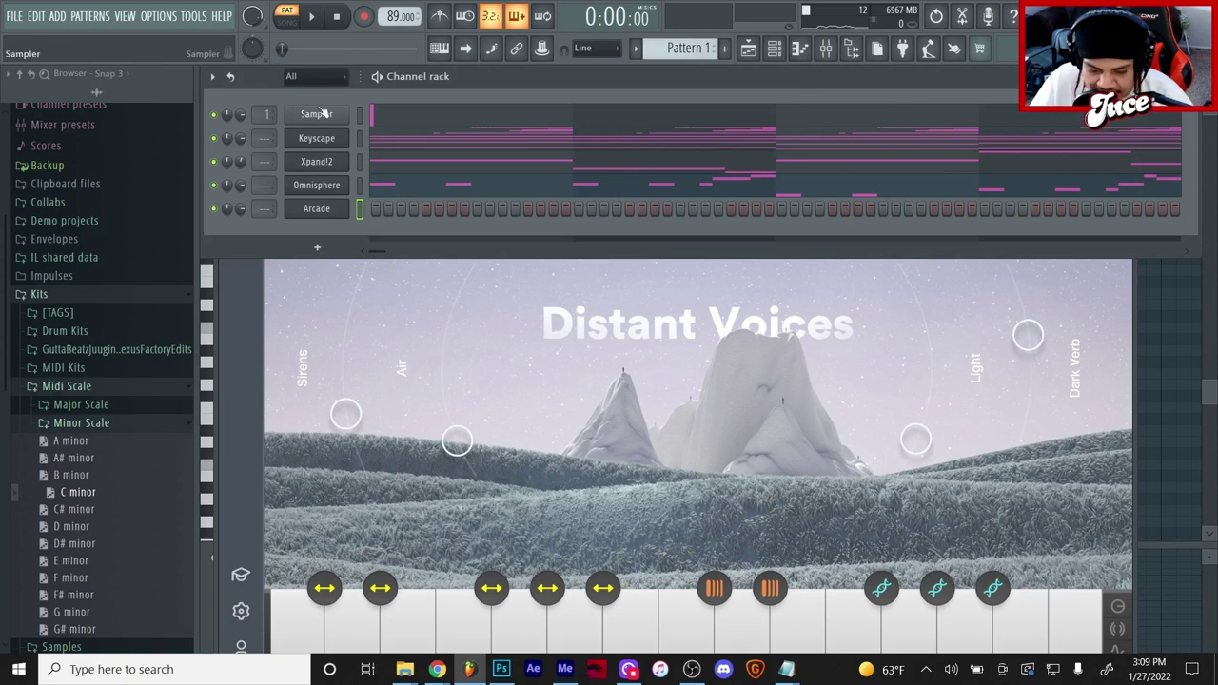
left_click(411, 124)
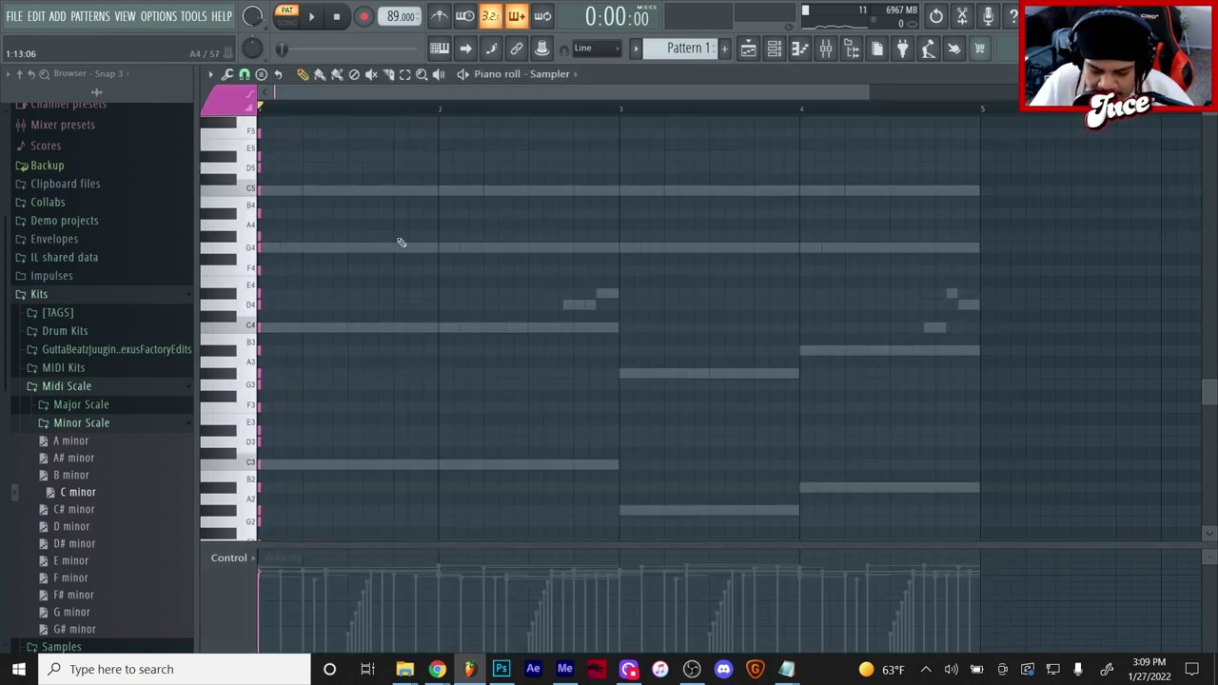
left_click(774, 48)
right_click(324, 208)
left_click(399, 209)
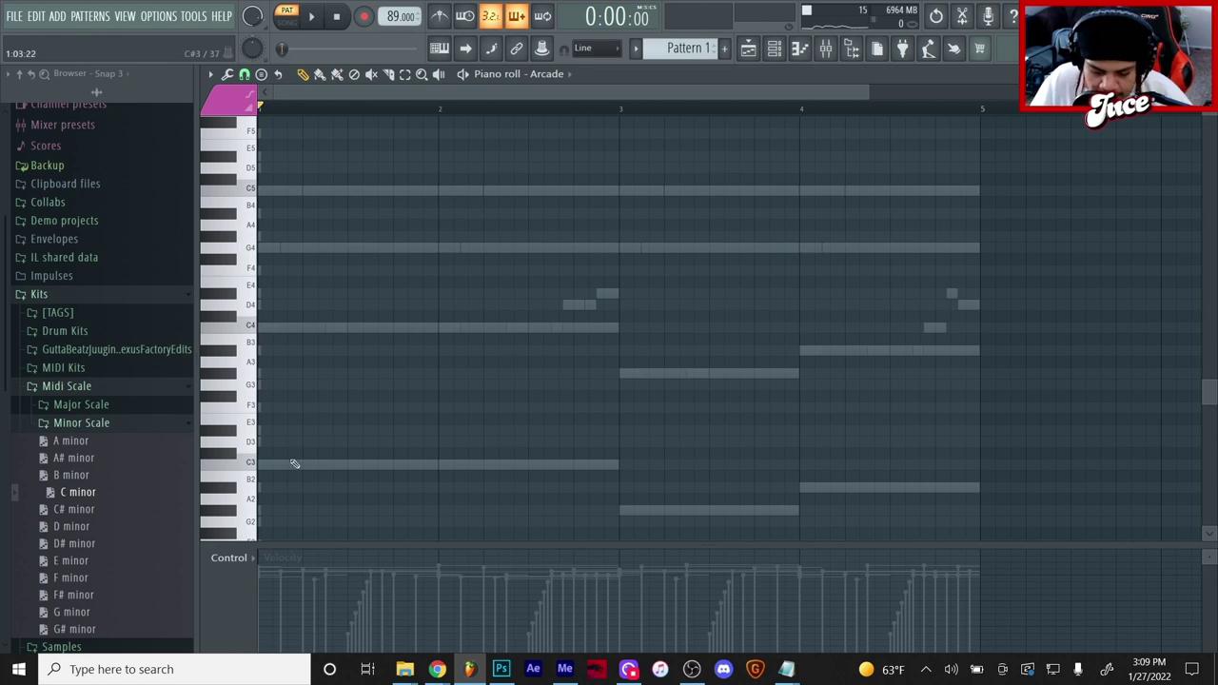
left_click(279, 329)
left_click_drag(233, 326, 217, 277)
key("space")
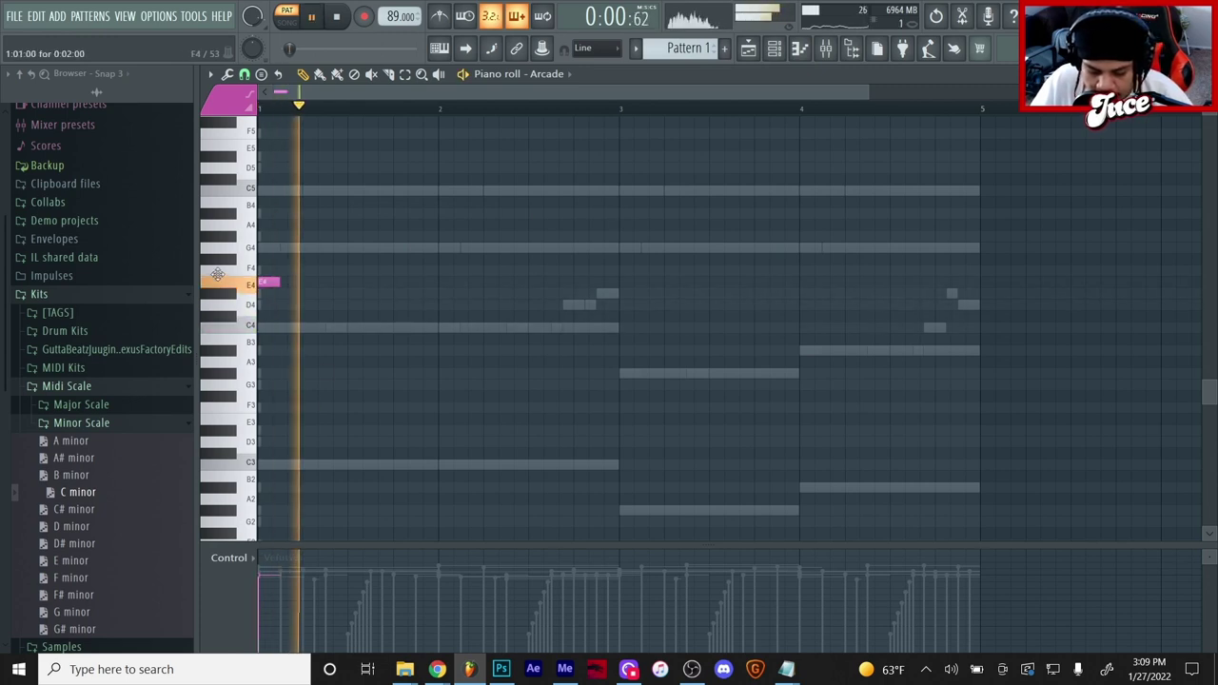
Lengthen the Arcade note to a full bar, audition it at F4 and raise it to D5.
key("space")
left_click_drag(217, 275, 442, 275)
key("space")
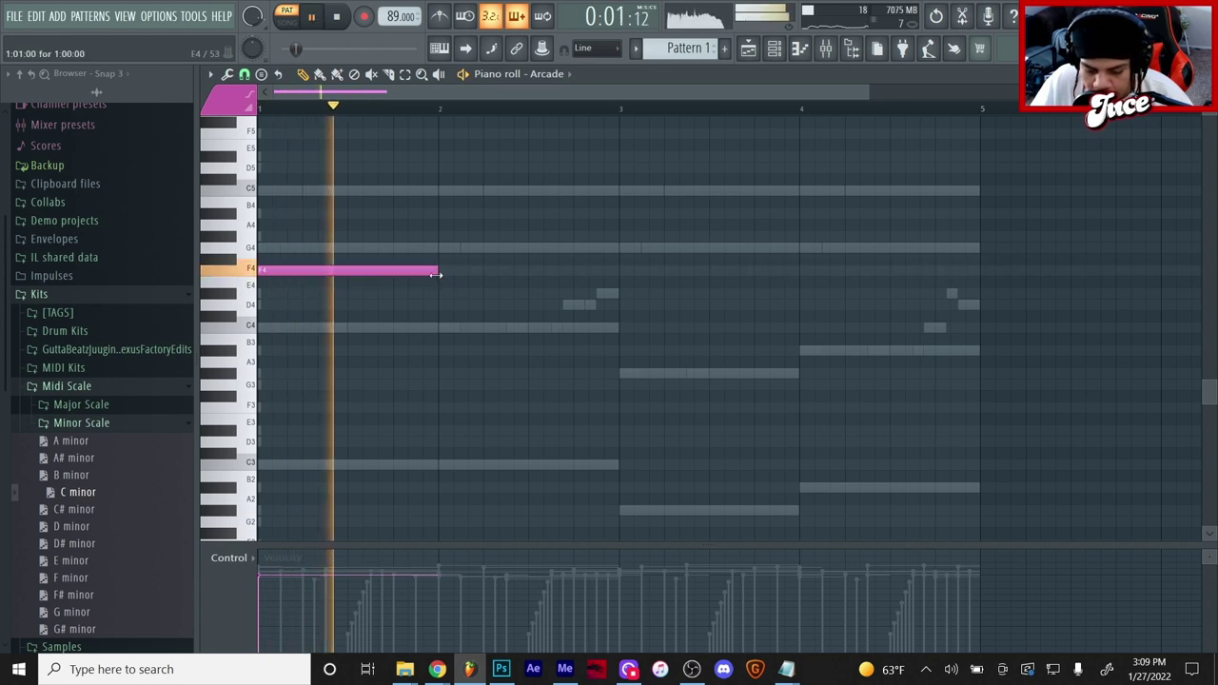
key("space")
left_click_drag(275, 269, 246, 165)
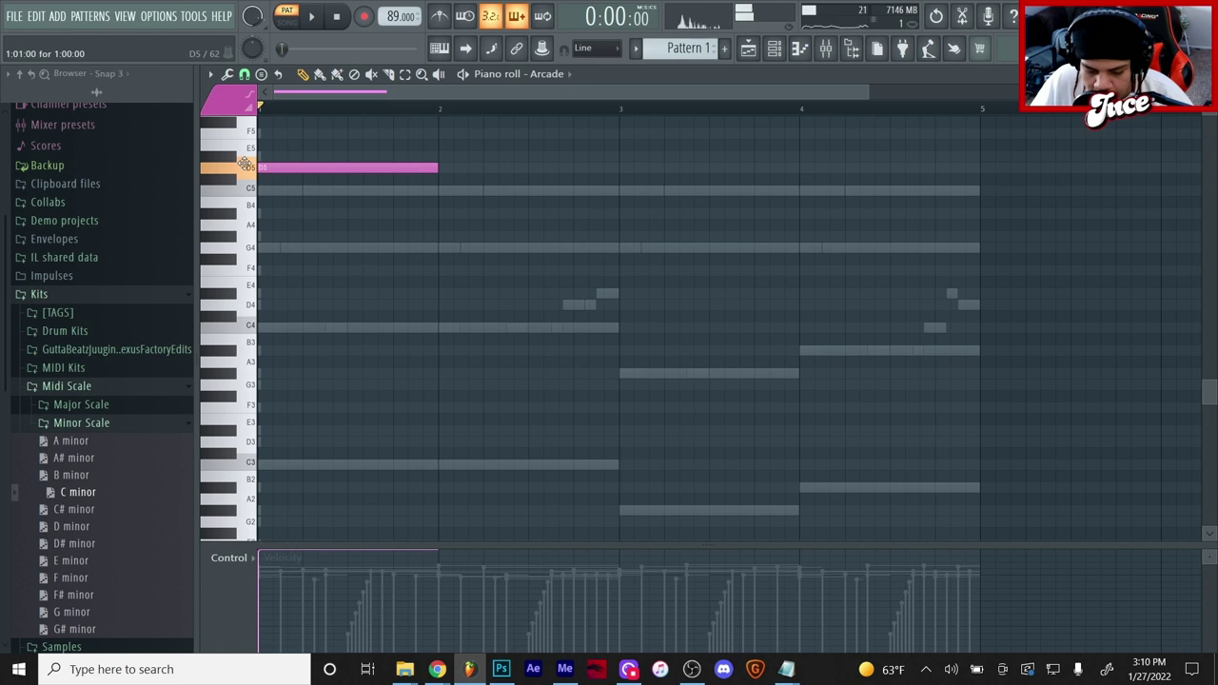
Extend the D5 Arcade note to two bars, duplicate it across bars 3 and 4, and play back the pattern.
scroll(457, 275, "up", 3)
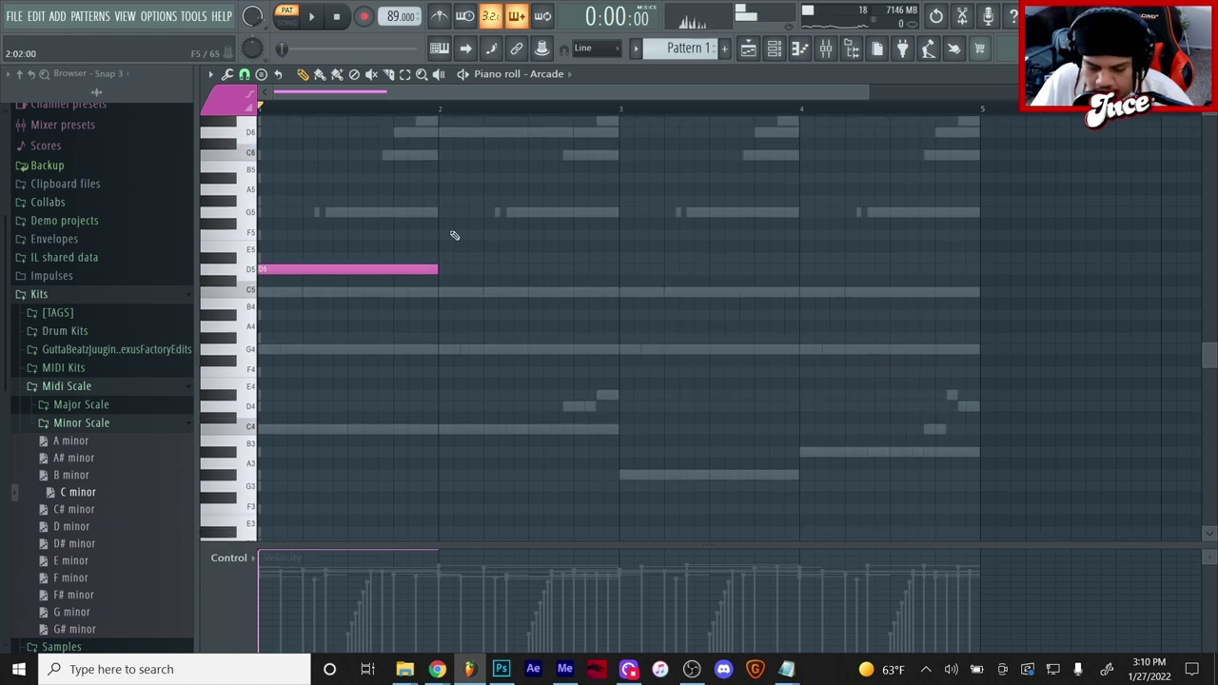
left_click_drag(440, 271, 598, 294)
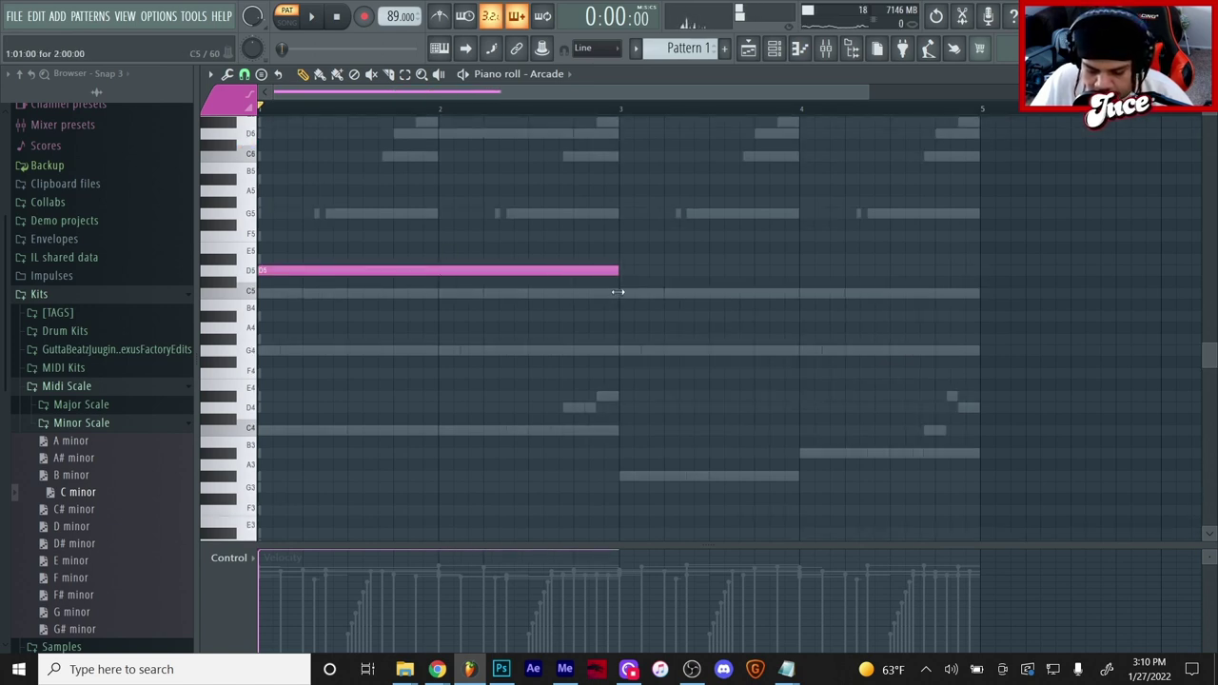
key("ctrl+b")
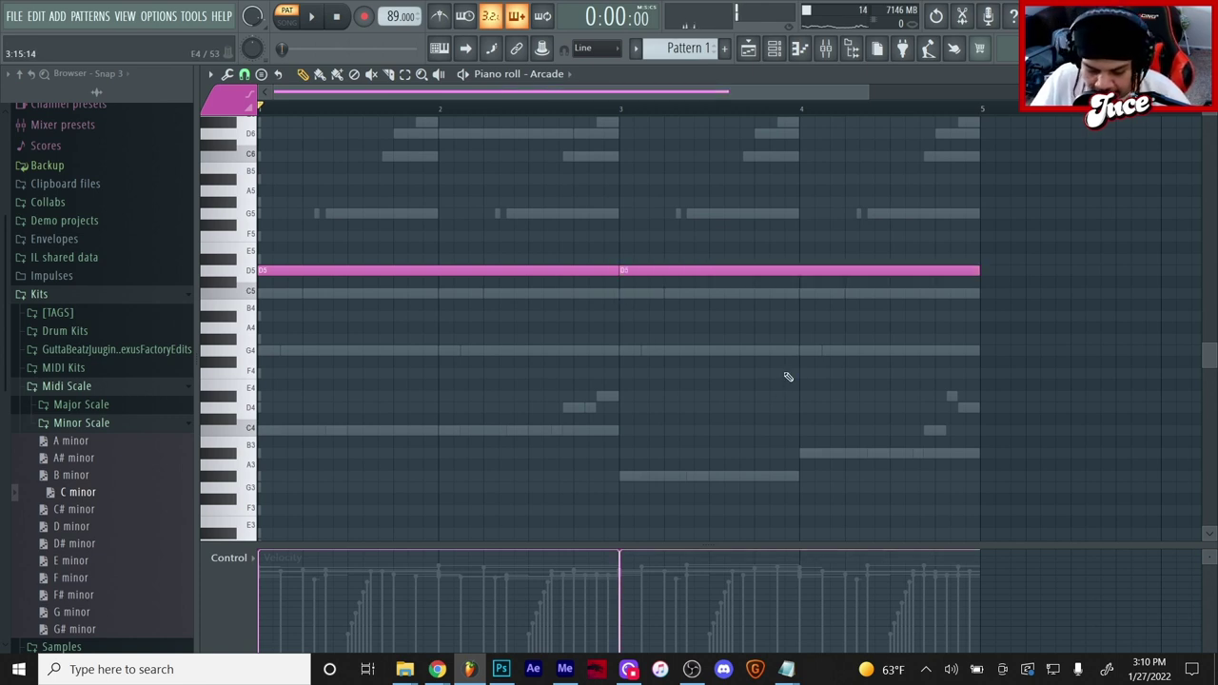
key("space")
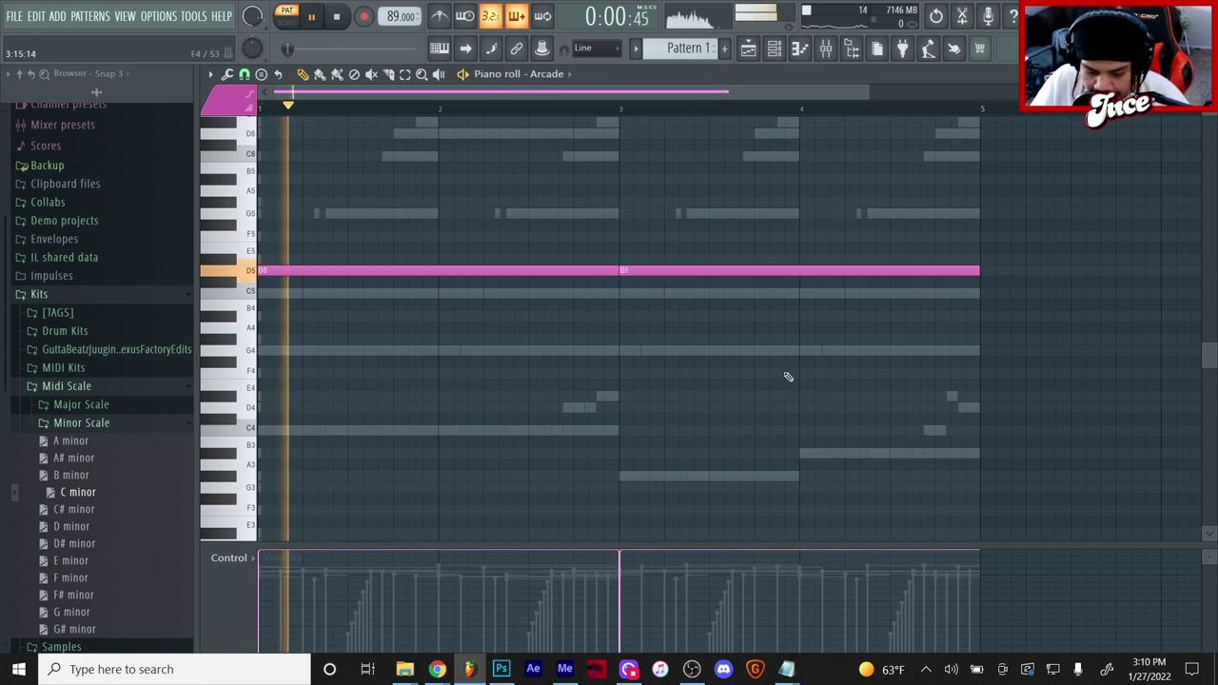
key("space")
Open the Arcade plugin and raise its octave setting by one, keeping the C minor session key.
left_click(775, 49)
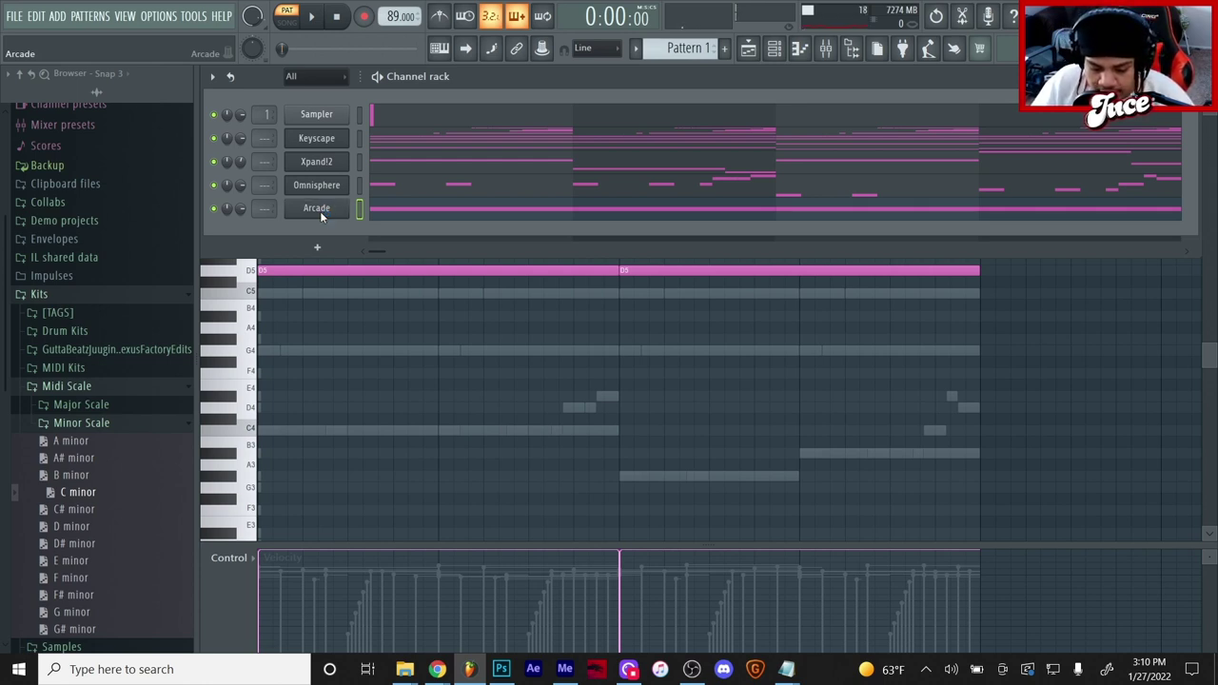
left_click(320, 210)
left_click(1073, 157)
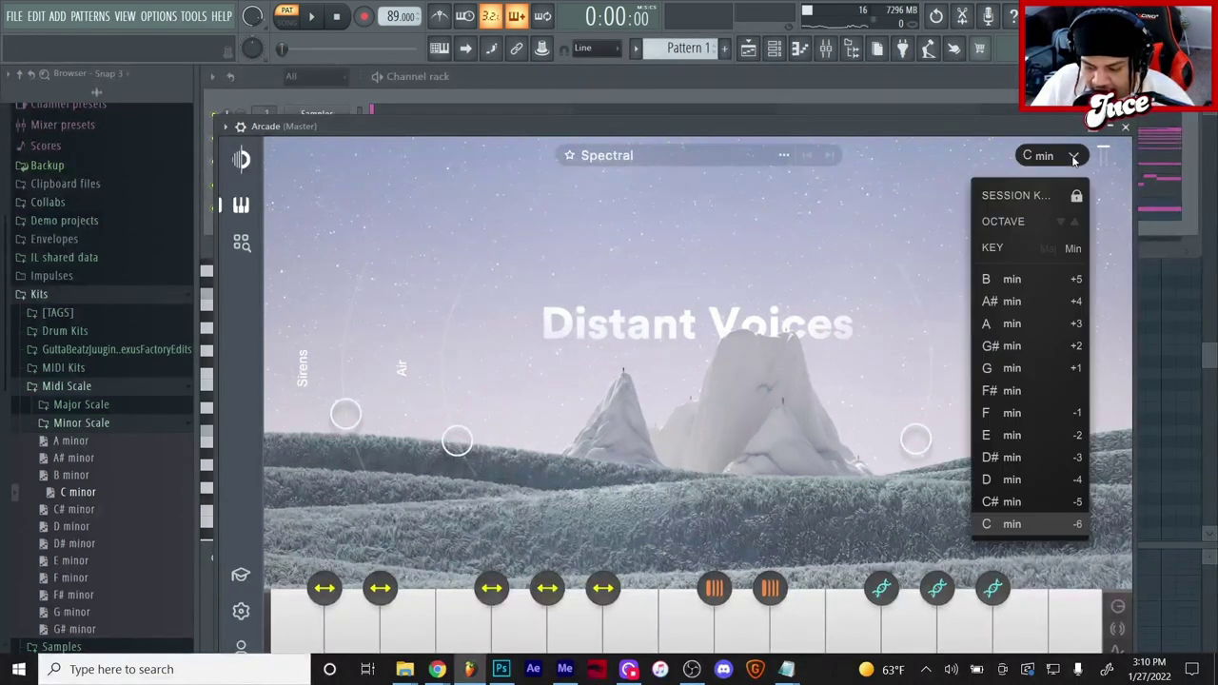
left_click(1074, 222)
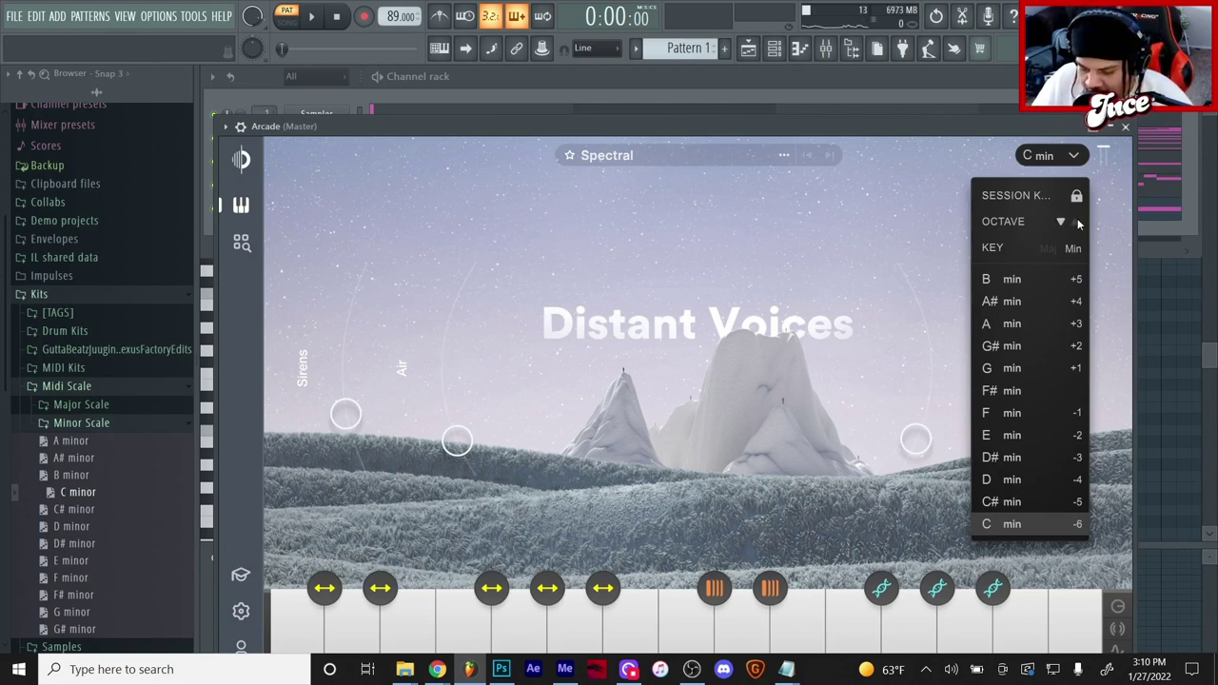
left_click(712, 87)
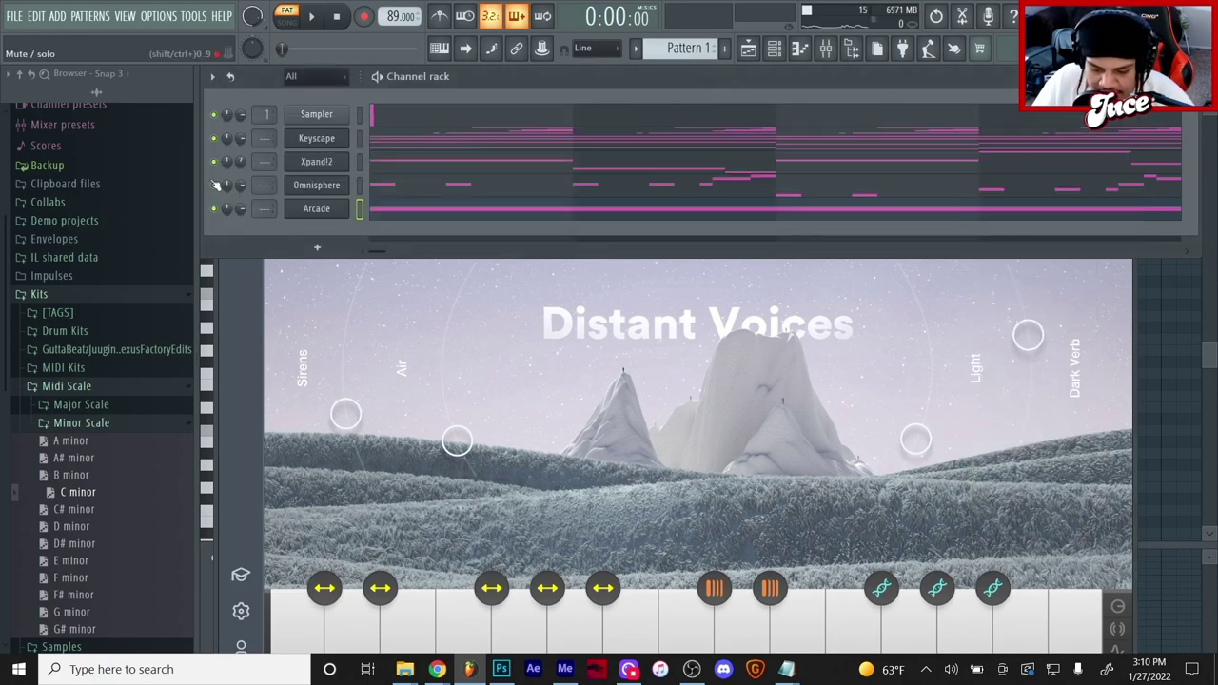
Play the pattern and move the Arcade channel up three places, directly below Sampler.
key("space")
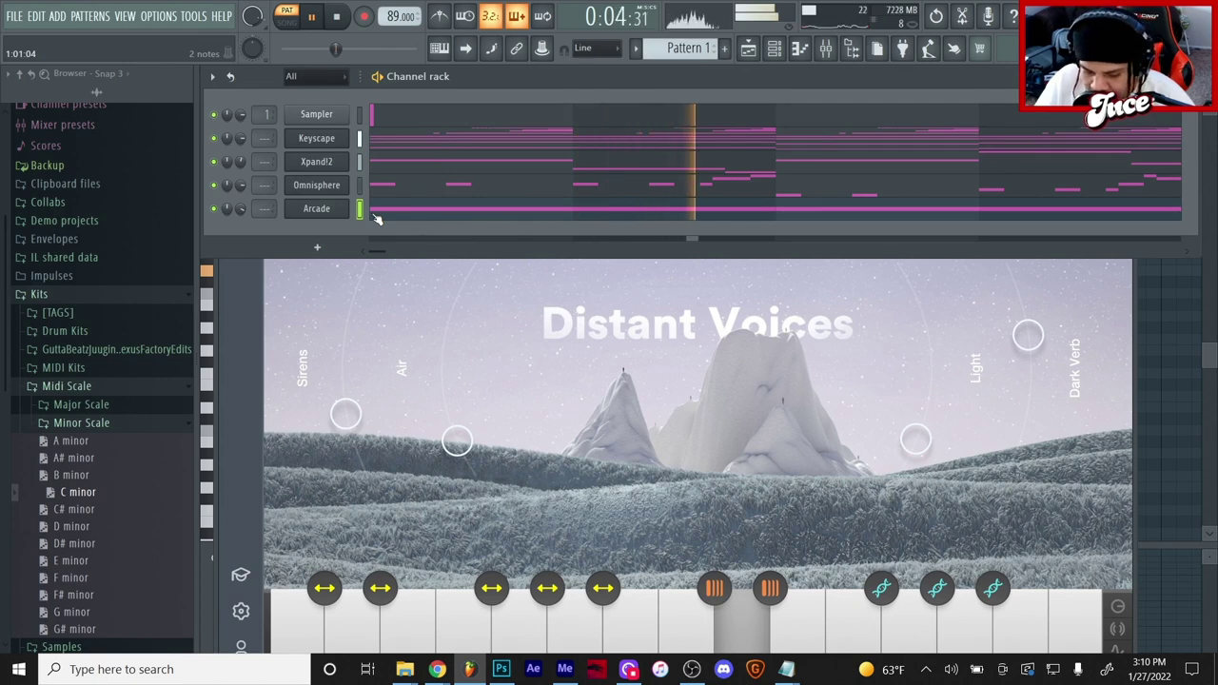
key("alt+Up")
key("alt+Up")
key("alt+Up")
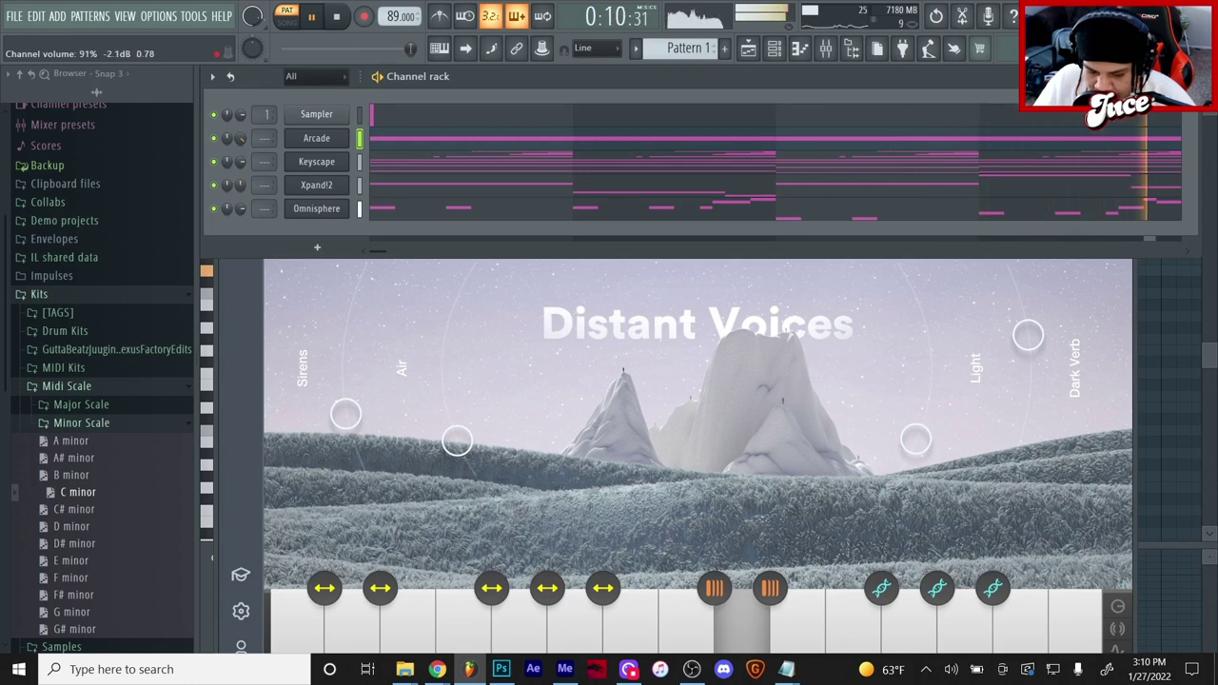
Add JP - Clap 3 from Juce Pack Vol. 1 as a channel and load Standard Clap Pattern (Under 100 BPM) onto it.
left_click(99, 329)
scroll(99, 328, "down", 5)
scroll(99, 329, "down", 6)
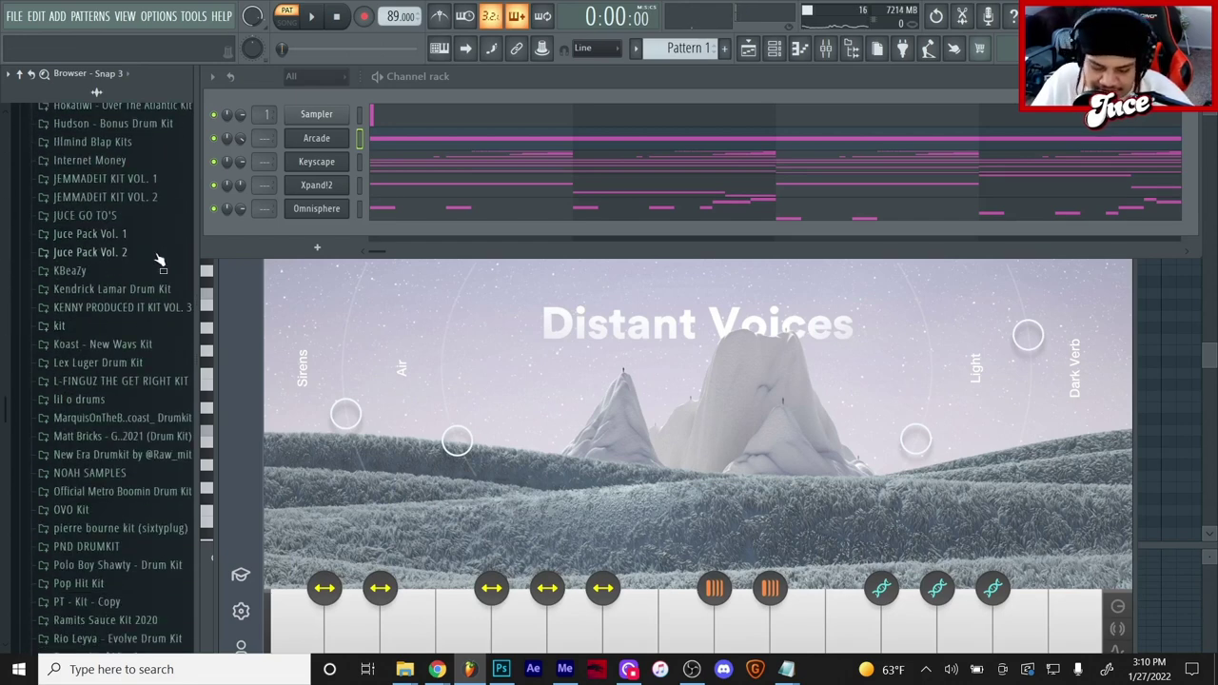
left_click(155, 237)
left_click(102, 150)
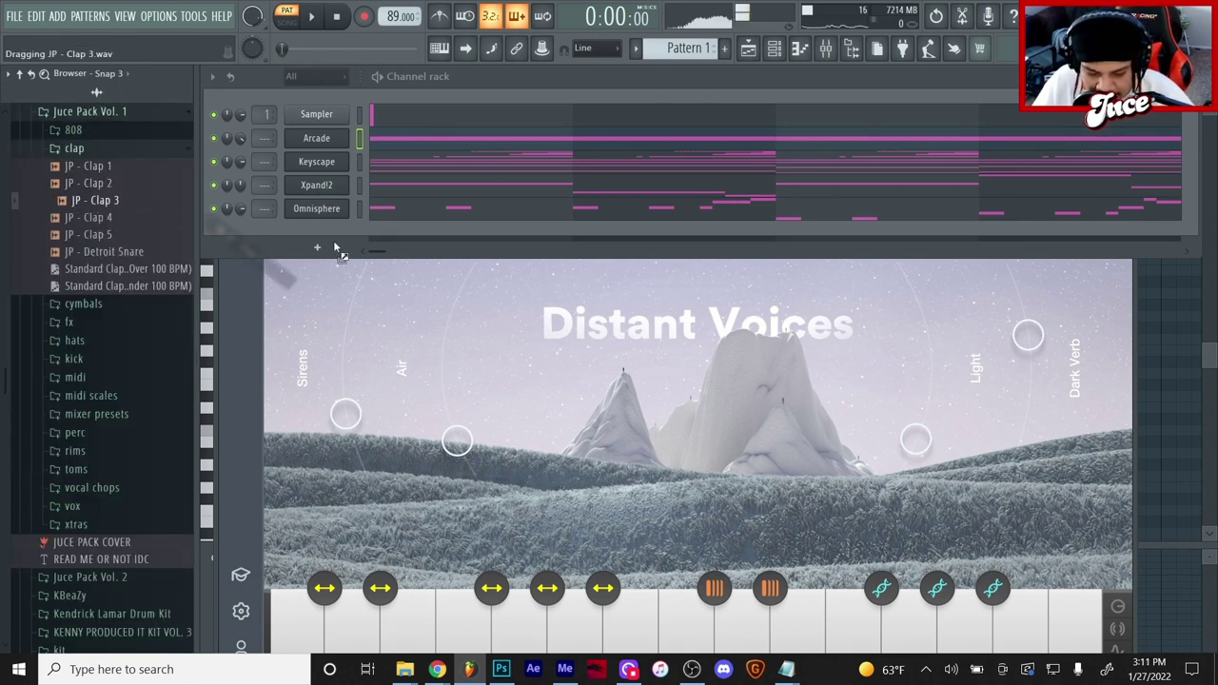
left_click_drag(333, 236, 333, 233)
left_click_drag(127, 285, 170, 297)
key("space")
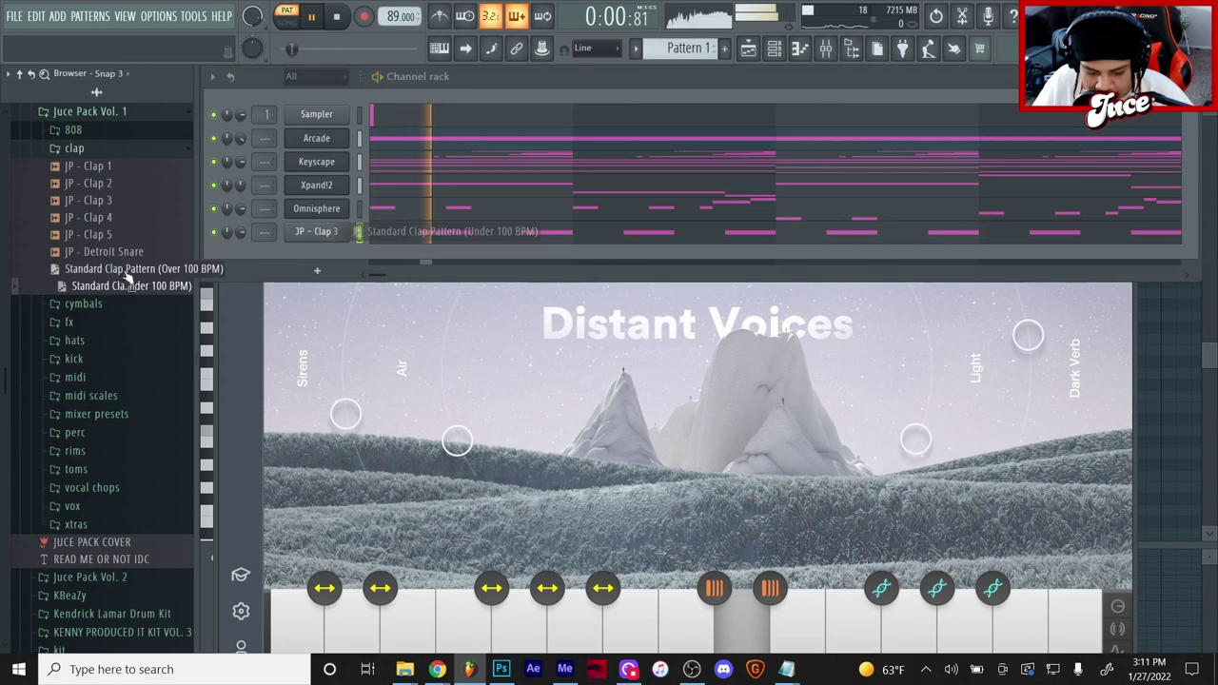
Add JP - Hi Hat 2 as a channel and place C5 hits on the first four steps of bar 1.
left_click(103, 151)
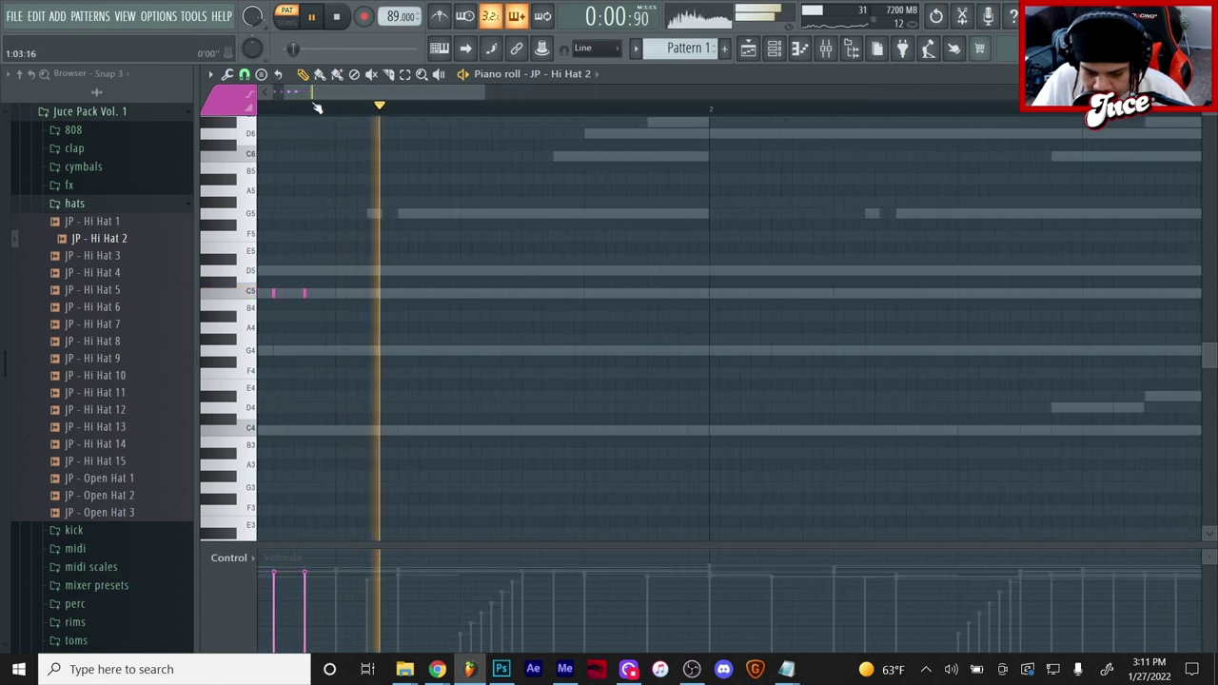
left_click(356, 291)
key("space")
Set the piano roll snap to 1/2 step, add C5 hits between steps 1, 2 and 3, and lower the step 4 hit to A#4.
left_click(244, 74)
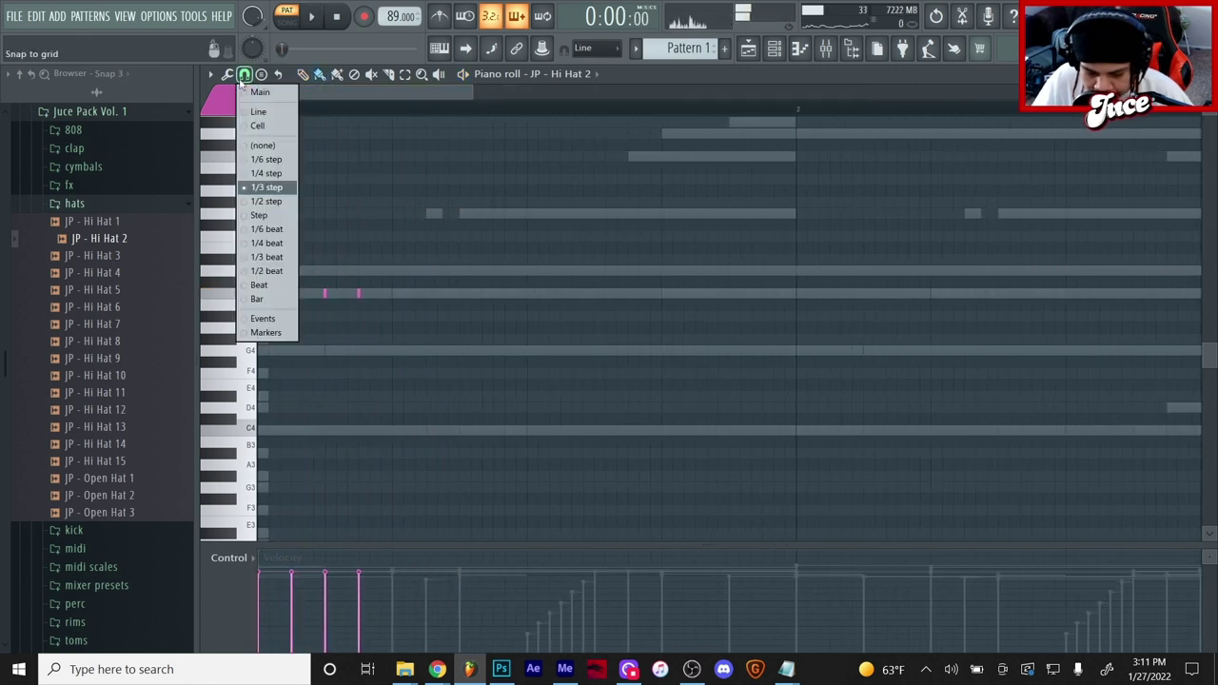
left_click(267, 201)
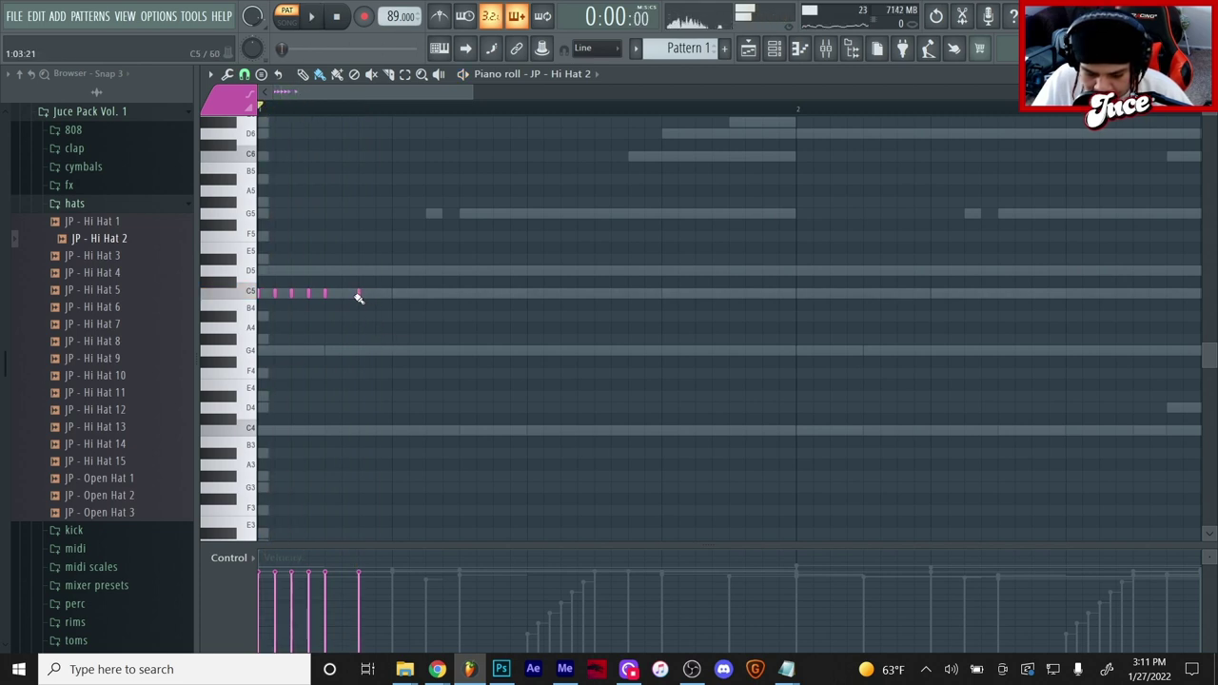
key("space")
left_click_drag(352, 331, 352, 315)
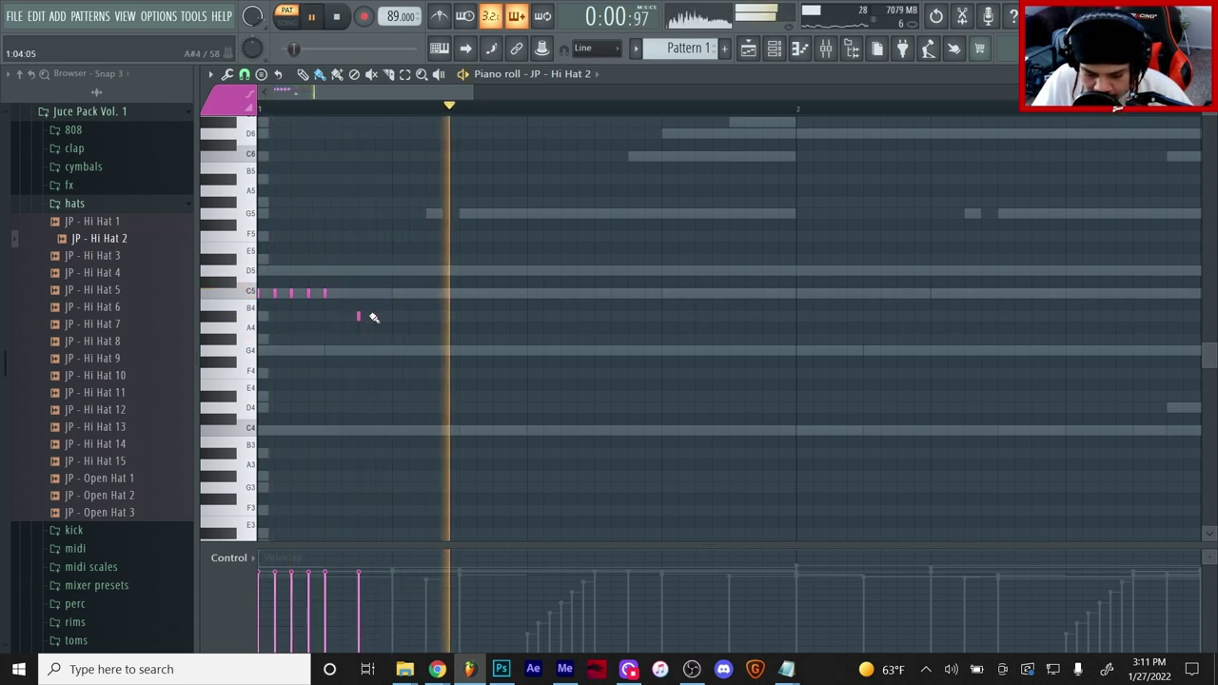
Complete bar 1 of the hi-hat with C5 hits on steps 5, 7, 12, 13 and 15 and C4 hits on steps 9 and 10.
left_click(397, 296)
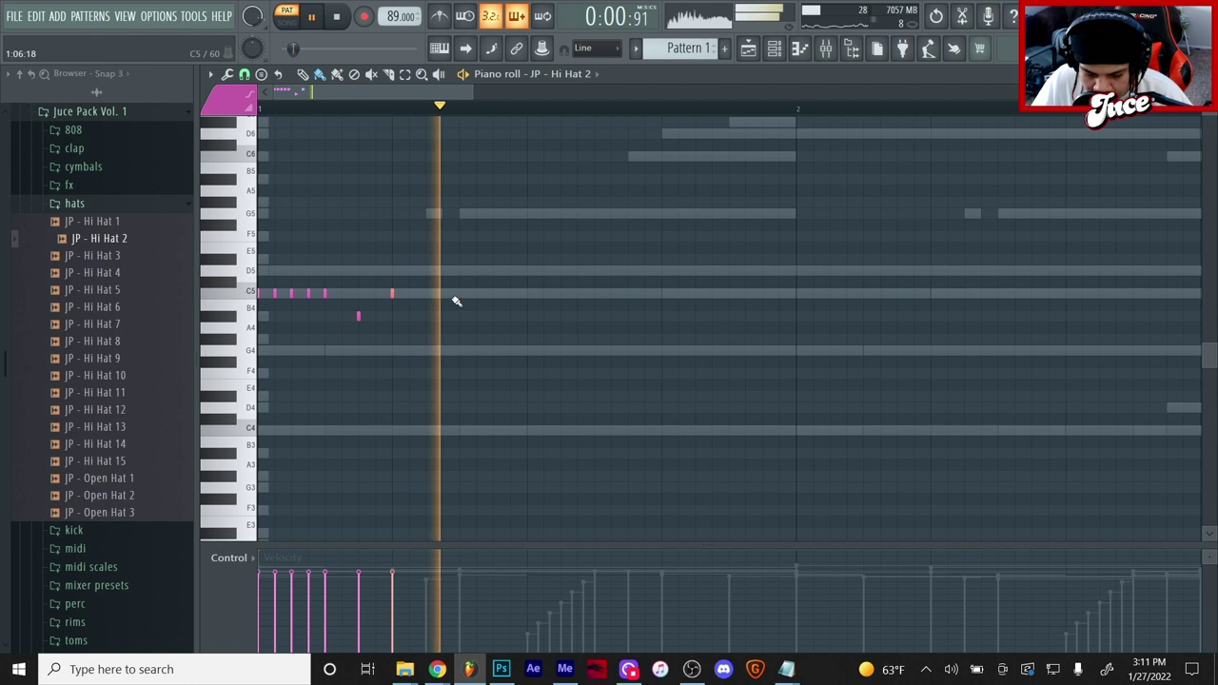
left_click(470, 298)
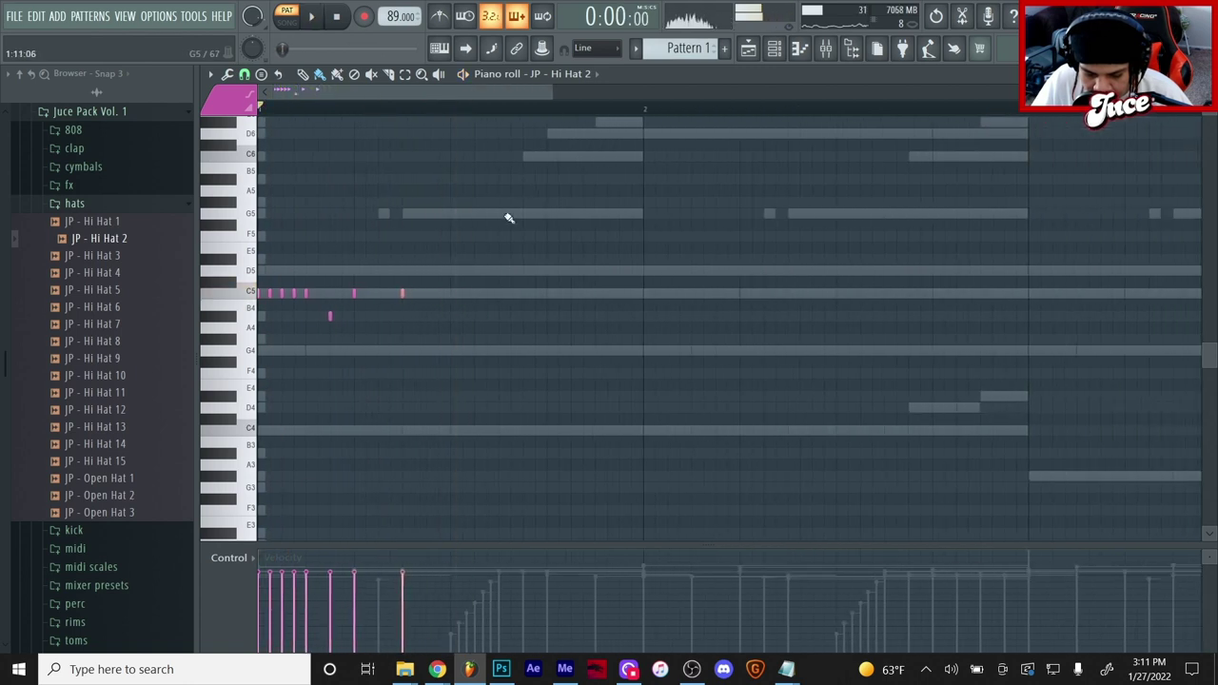
scroll(499, 295, "down", 4)
left_click(452, 327)
left_click(475, 327)
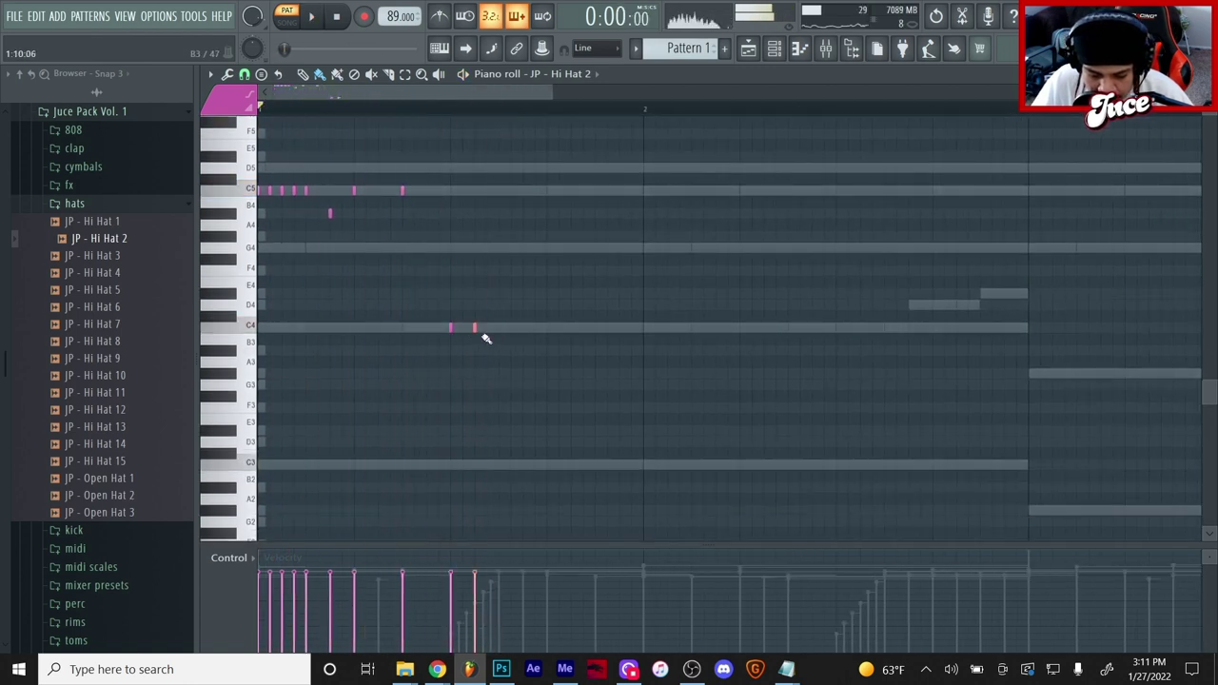
left_click(530, 191)
left_click(599, 192)
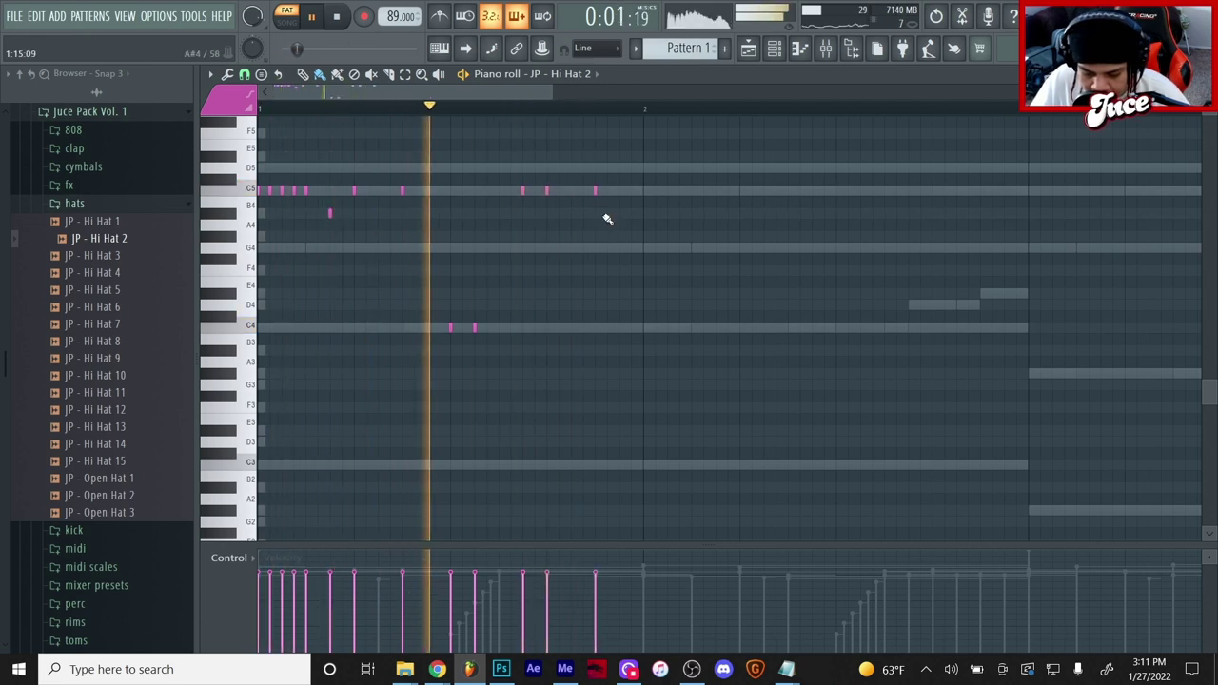
Copy the bar 1 hi-hat hits from step 4 onward to the same positions in bar 2.
scroll(614, 118, "down", 2)
scroll(539, 187, "down", 2)
scroll(533, 191, "up", 3)
left_click_drag(515, 198, 290, 436)
left_click_drag(295, 284, 488, 305)
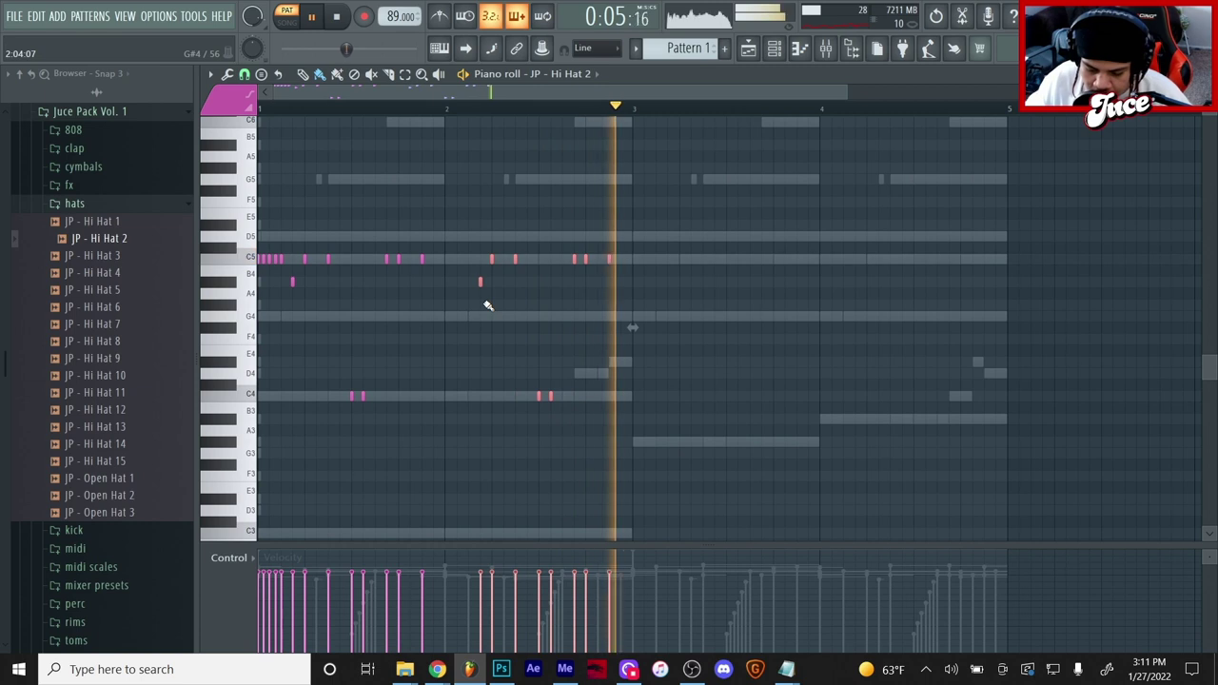
Duplicate the two-bar hi-hat pattern across bars 3 and 4 and slightly lower the velocity of all C4 hits.
key("ctrl+b")
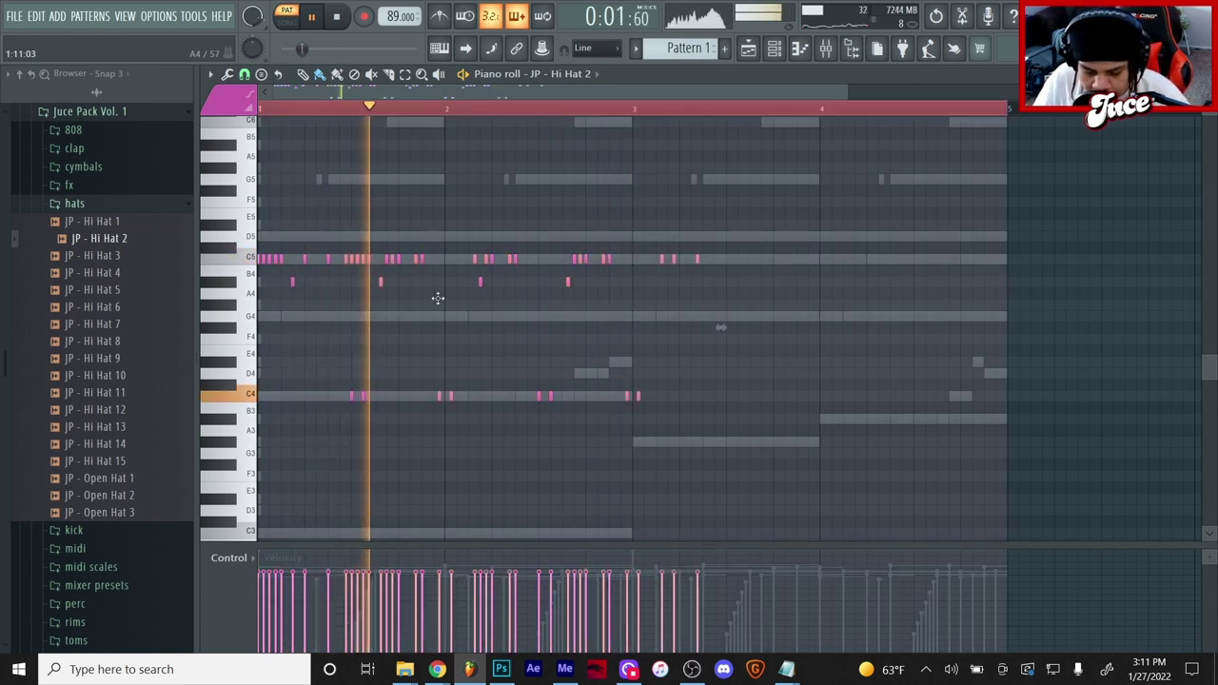
key("space")
left_click_drag(326, 390, 1090, 413)
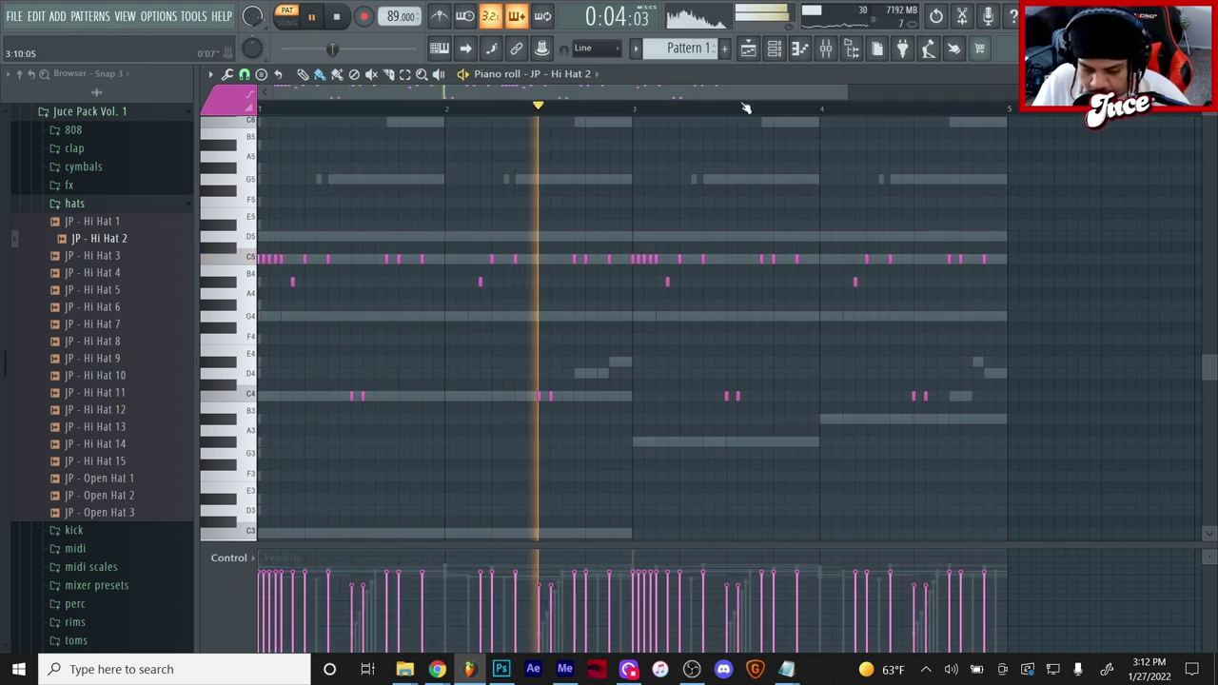
Add JP - Cymbal 5 as a channel and enable its volume envelope with full hold and zero decay, sustain and release.
key("F6")
left_click(114, 203)
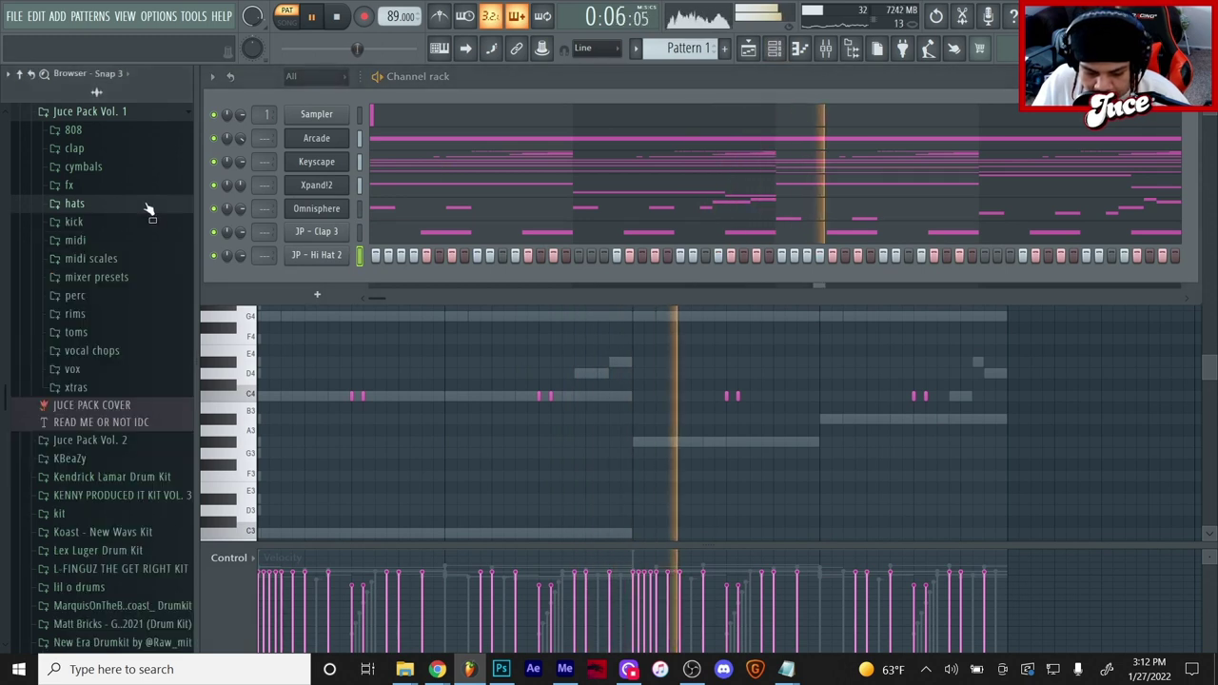
left_click(95, 167)
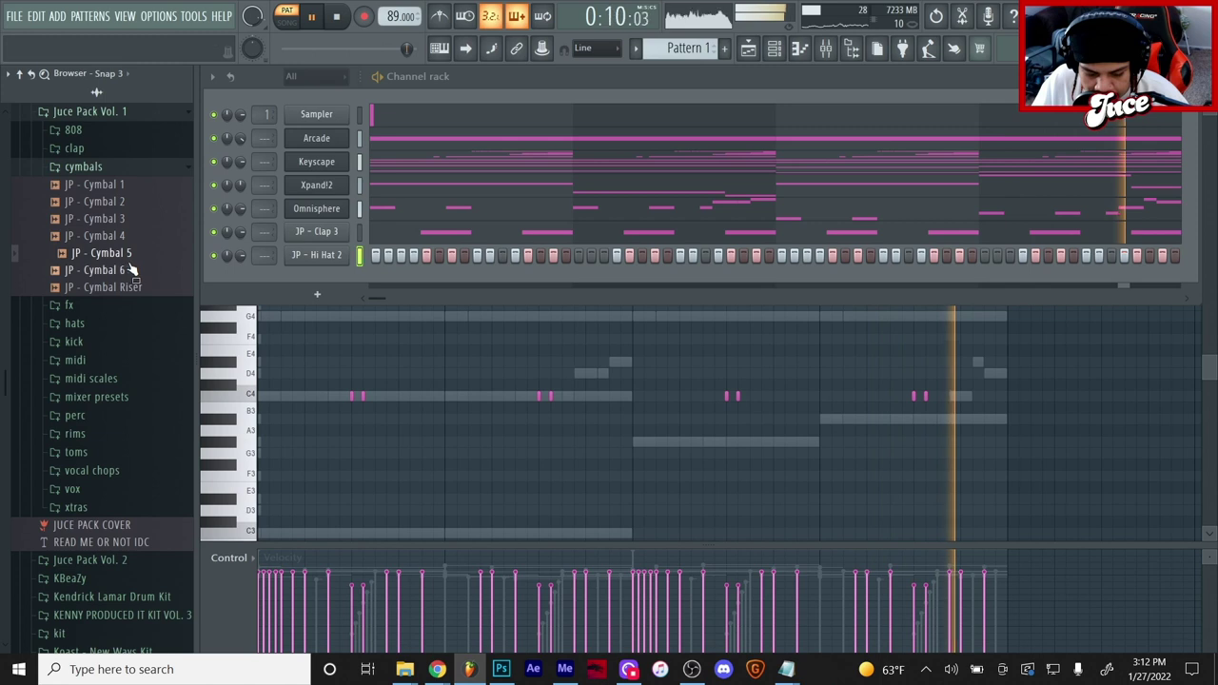
left_click_drag(114, 253, 335, 289)
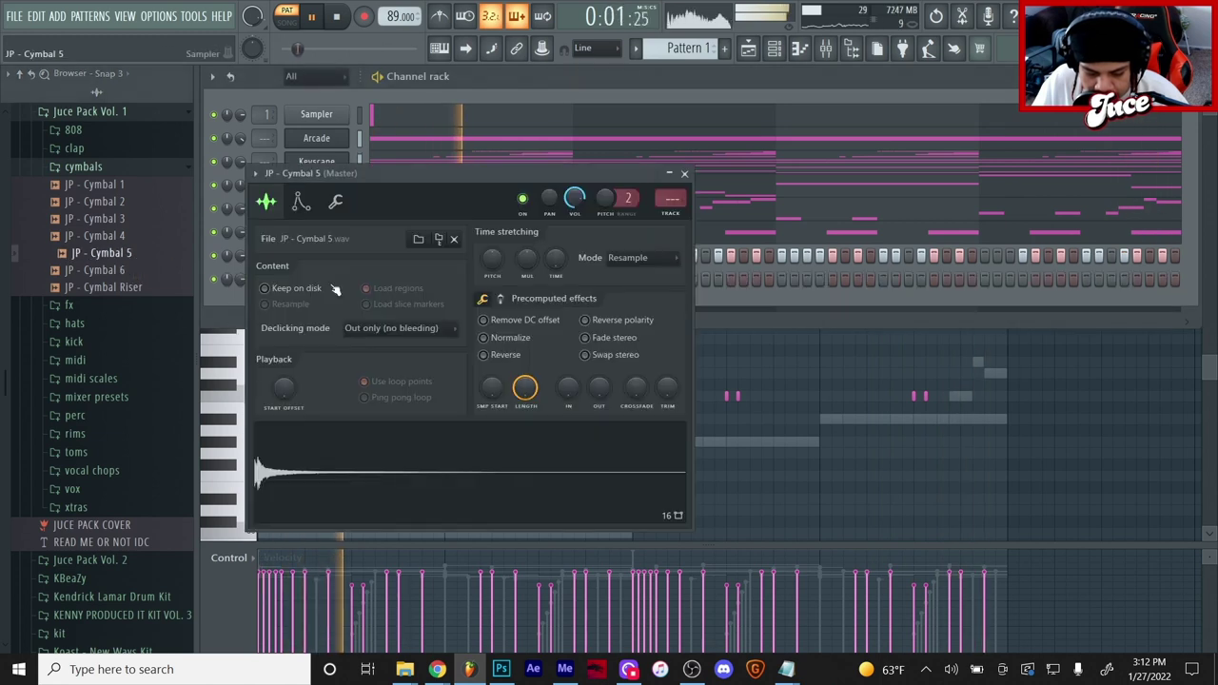
left_click(301, 203)
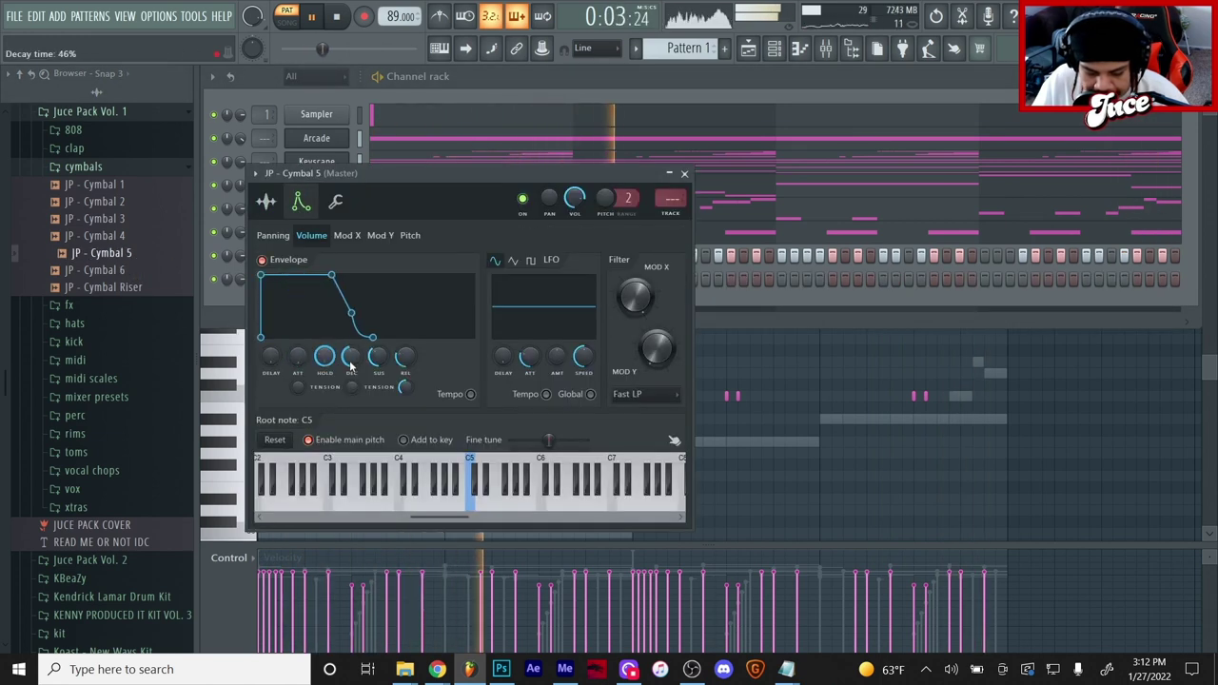
left_click(220, 315)
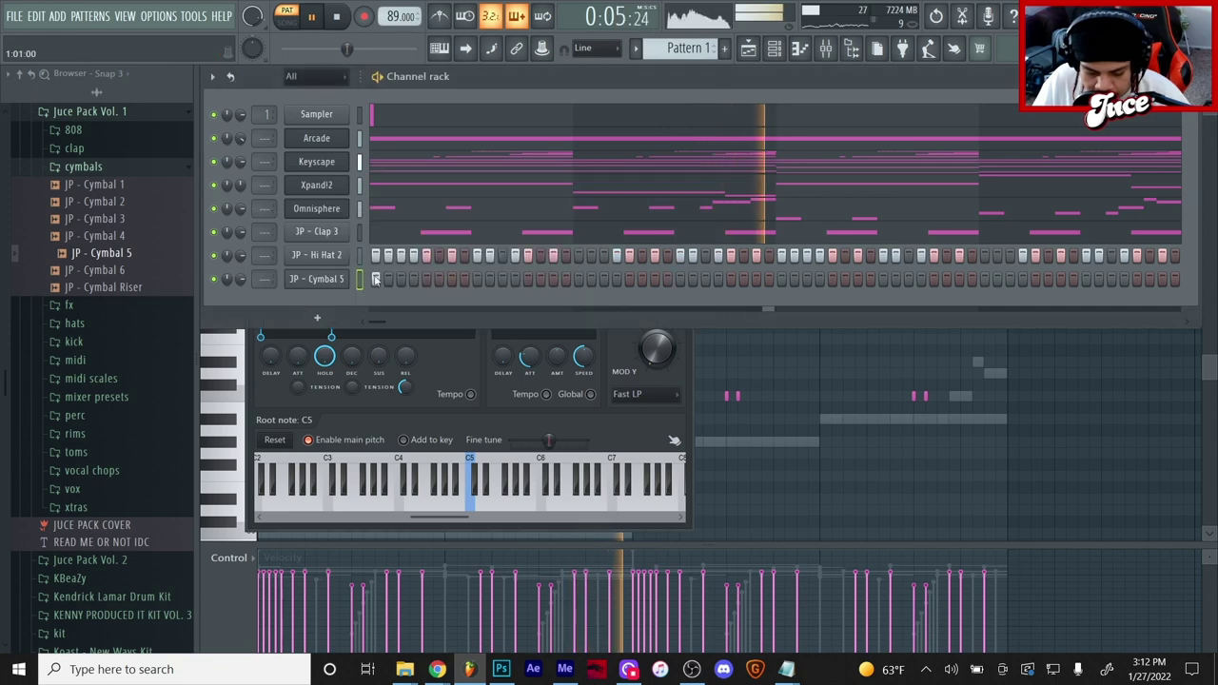
Place JP - Cymbal 5 hits at C5 on steps 1 and 11 of bar 1, using its piano roll for the second.
right_click(360, 274)
left_click(329, 298)
key("space")
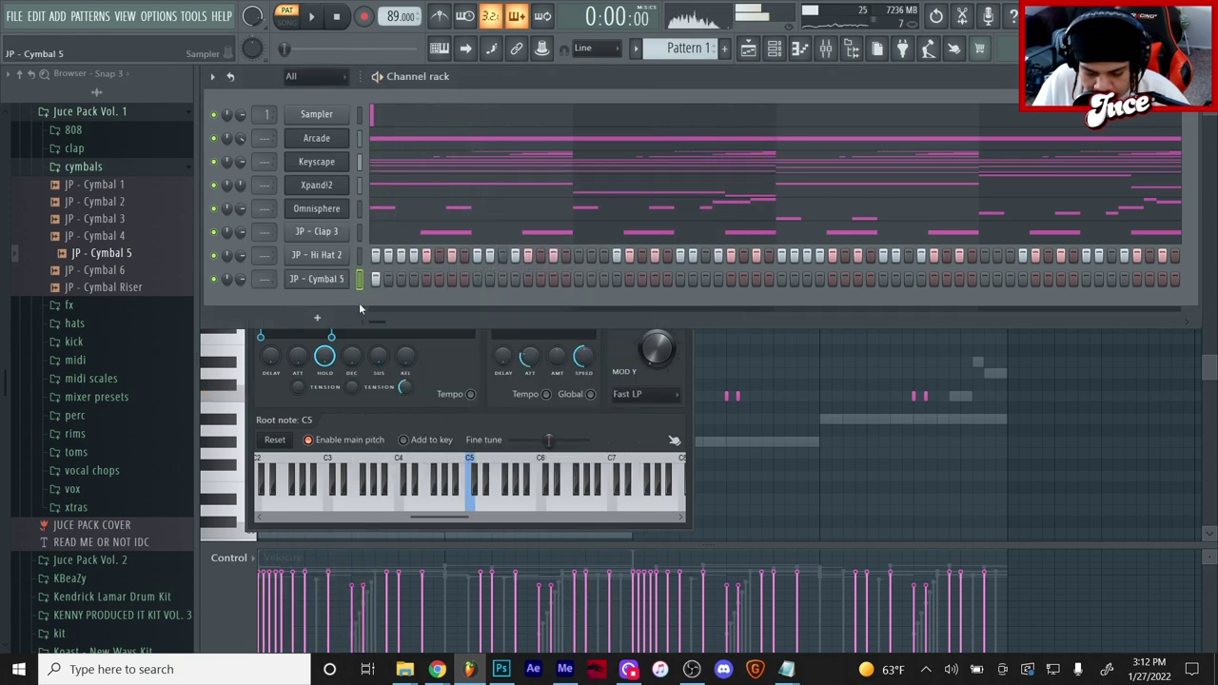
right_click(326, 277)
left_click(382, 282)
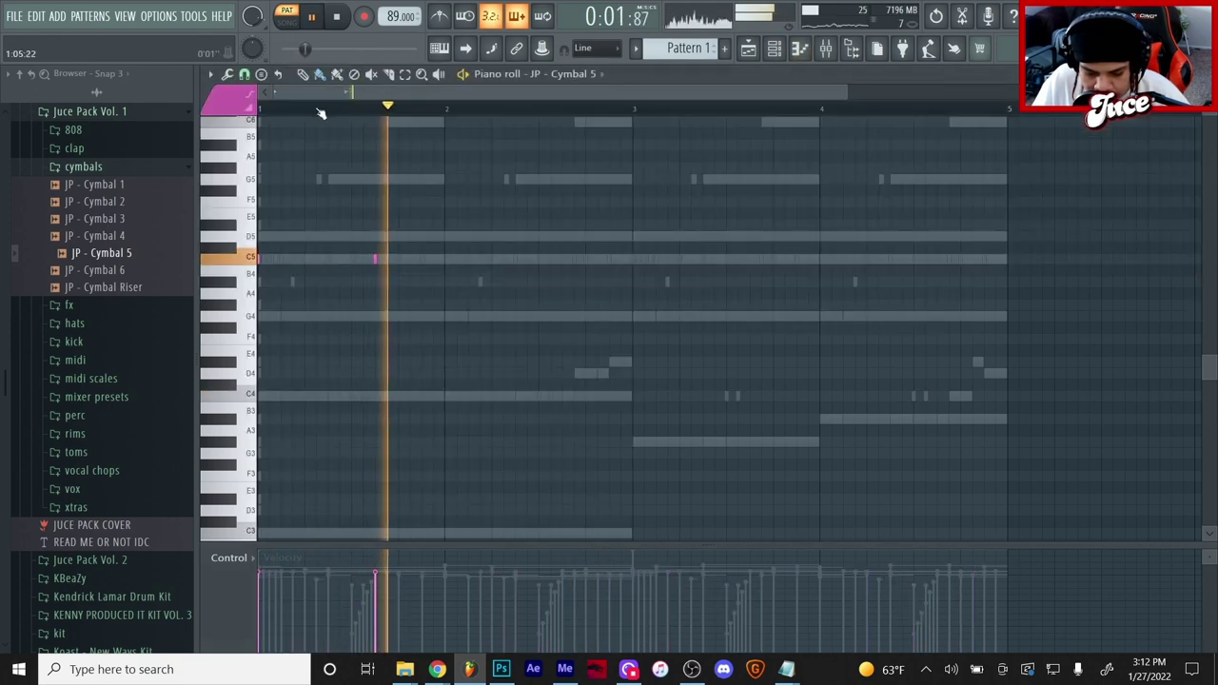
Lengthen the first cymbal note to ten steps and turn the one at 1:11 into a two-step F4.
scroll(302, 110, "up", 3)
key("space")
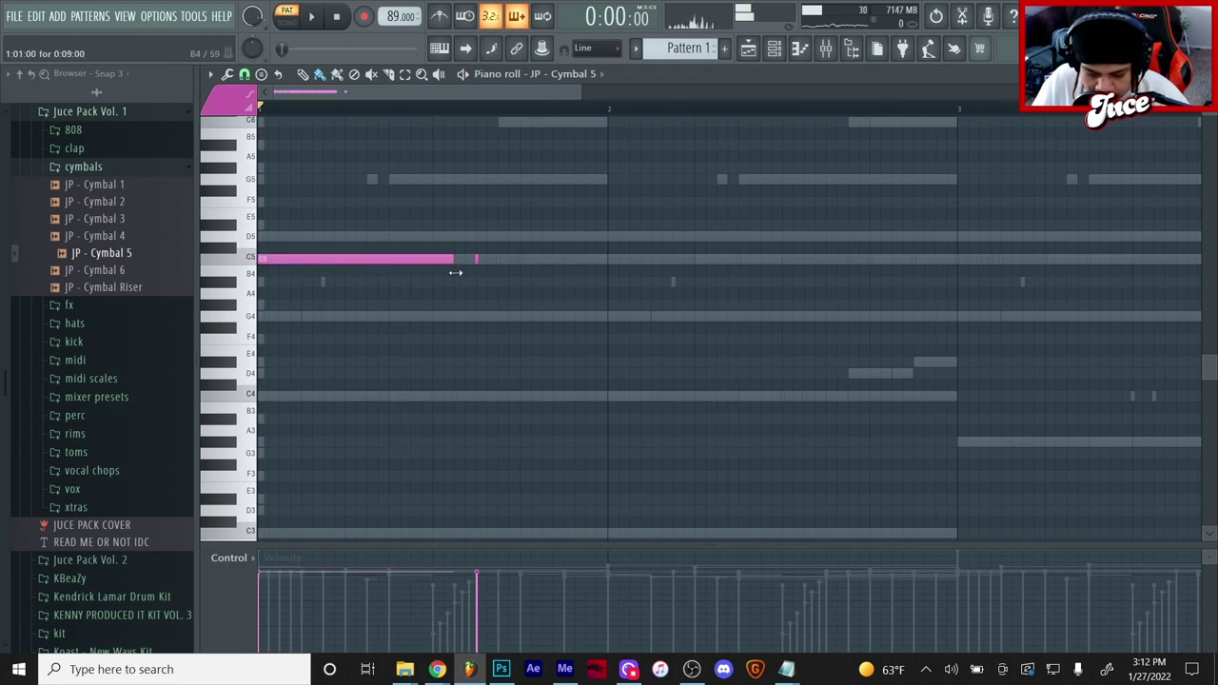
key("space")
left_click_drag(481, 349, 517, 341)
scroll(562, 114, "down", 1)
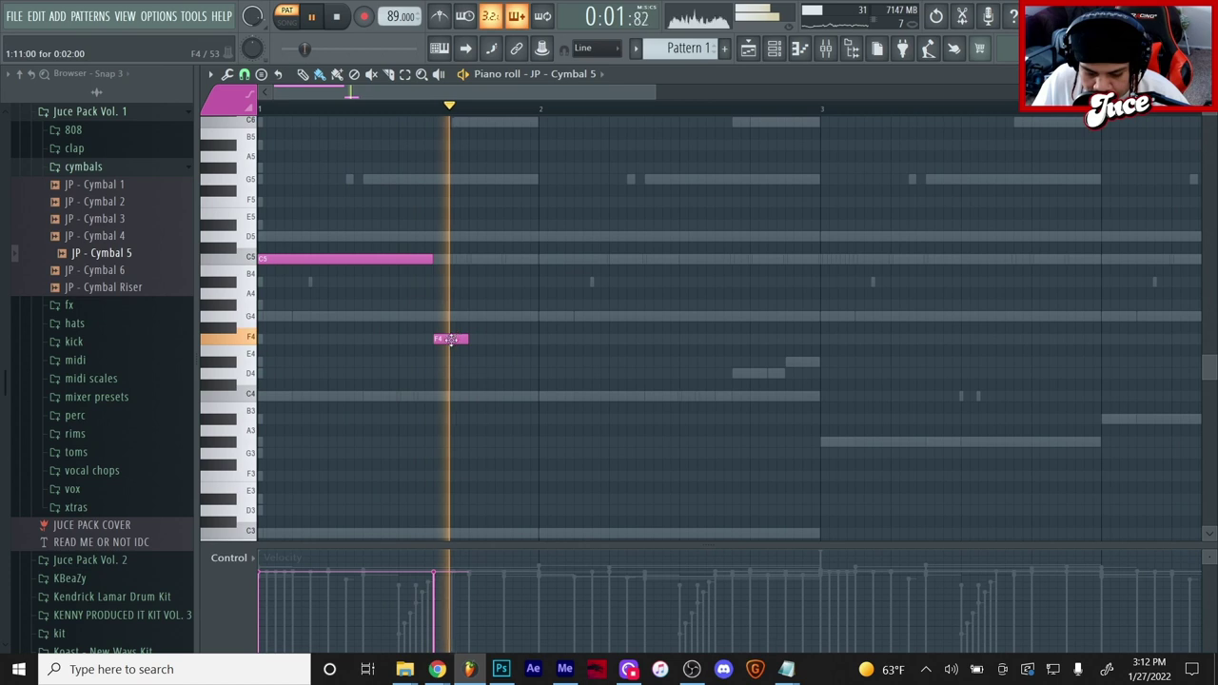
Add a two-step F4 at 2:11 and a one-step F5 at 2:15 to the cymbal, and duplicate the two-bar pattern across bars 3 and 4.
left_click(720, 341)
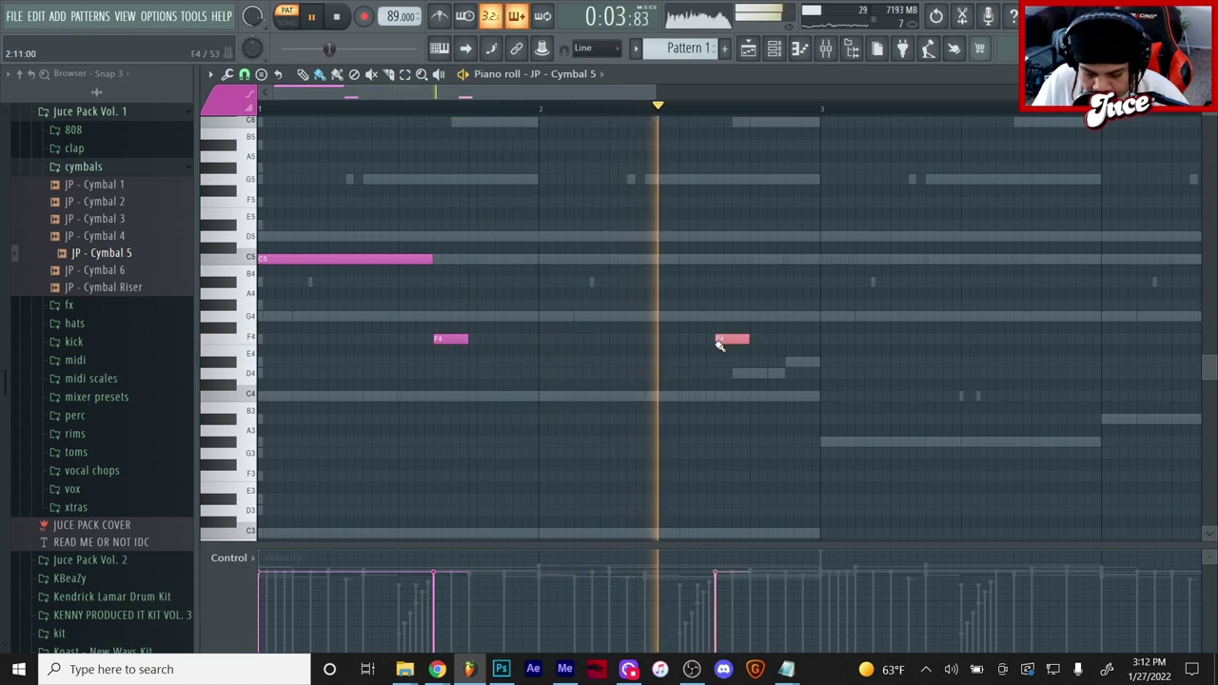
left_click(794, 181)
left_click_drag(802, 183, 565, 314)
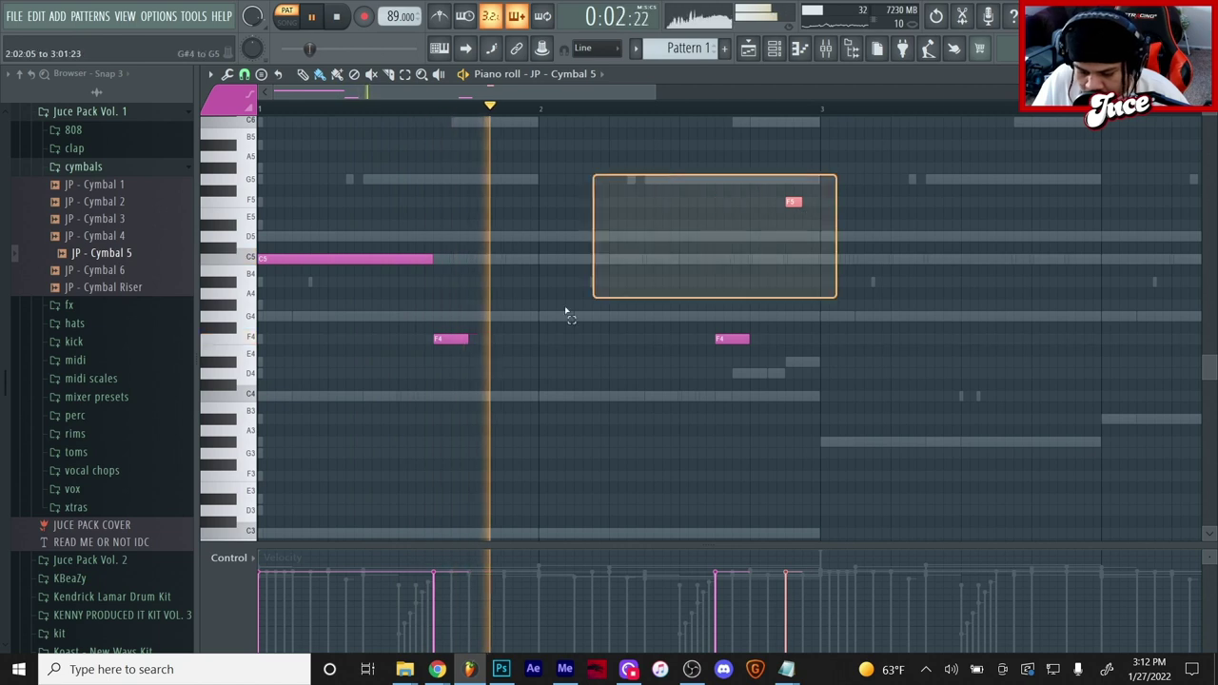
key("ctrl+z")
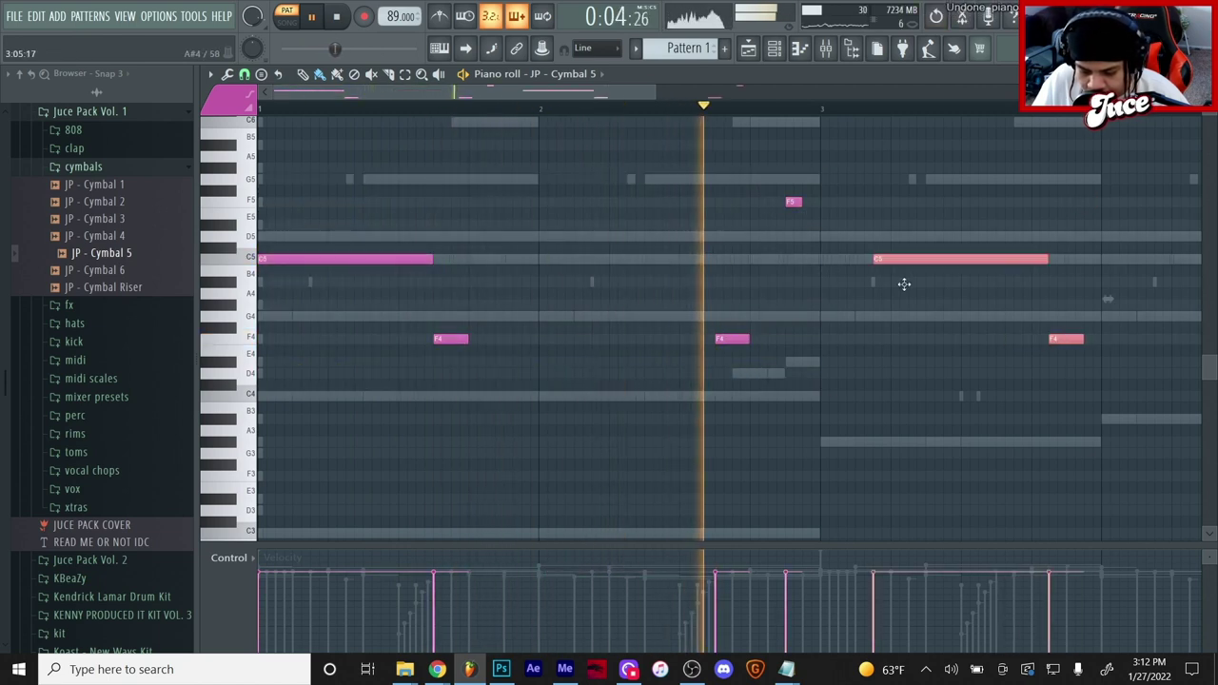
key("ctrl+z")
scroll(778, 115, "down", 2)
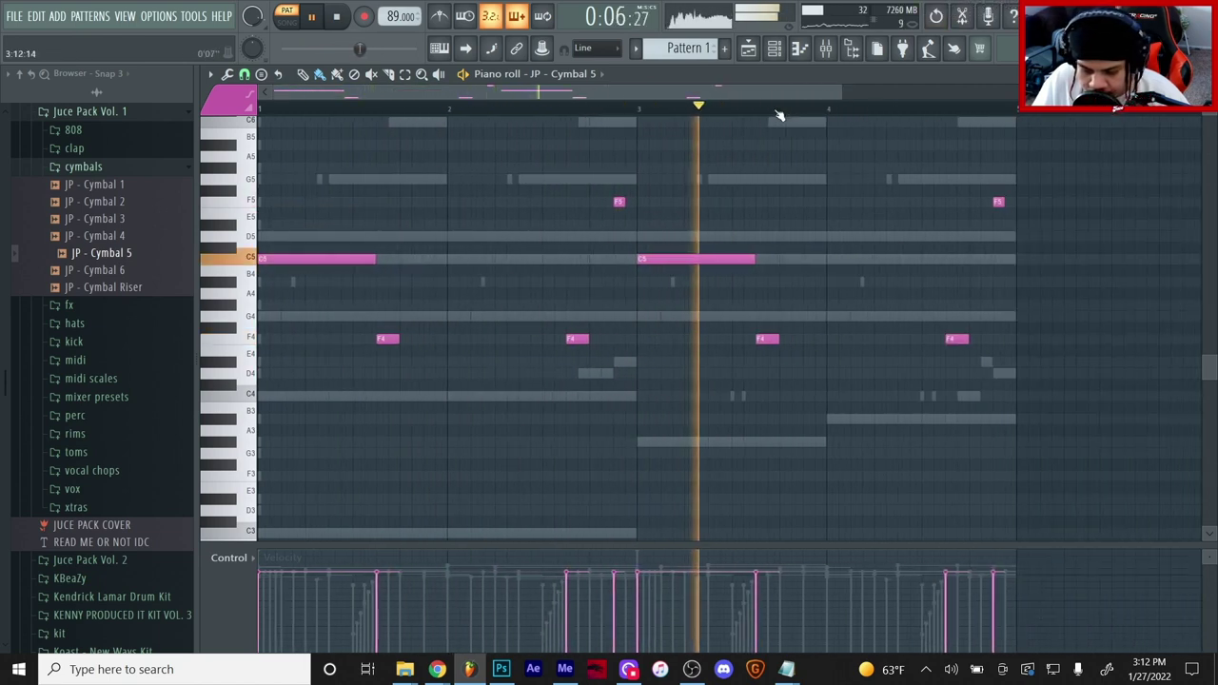
scroll(777, 105, "down", 1)
Add JEM - CHEESY (OPH) from the hats of JEMMADEIT KIT VOL. 2 as a channel above JP - Cymbal 5.
key("F6")
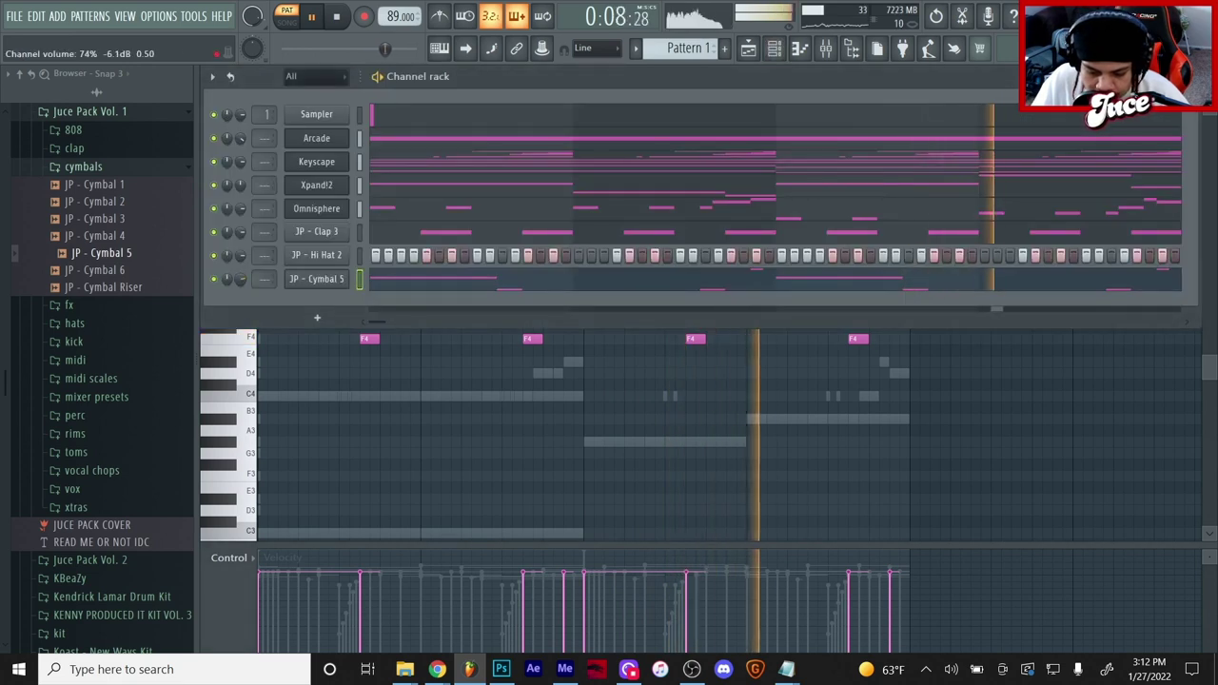
left_click(84, 166)
left_click(93, 112)
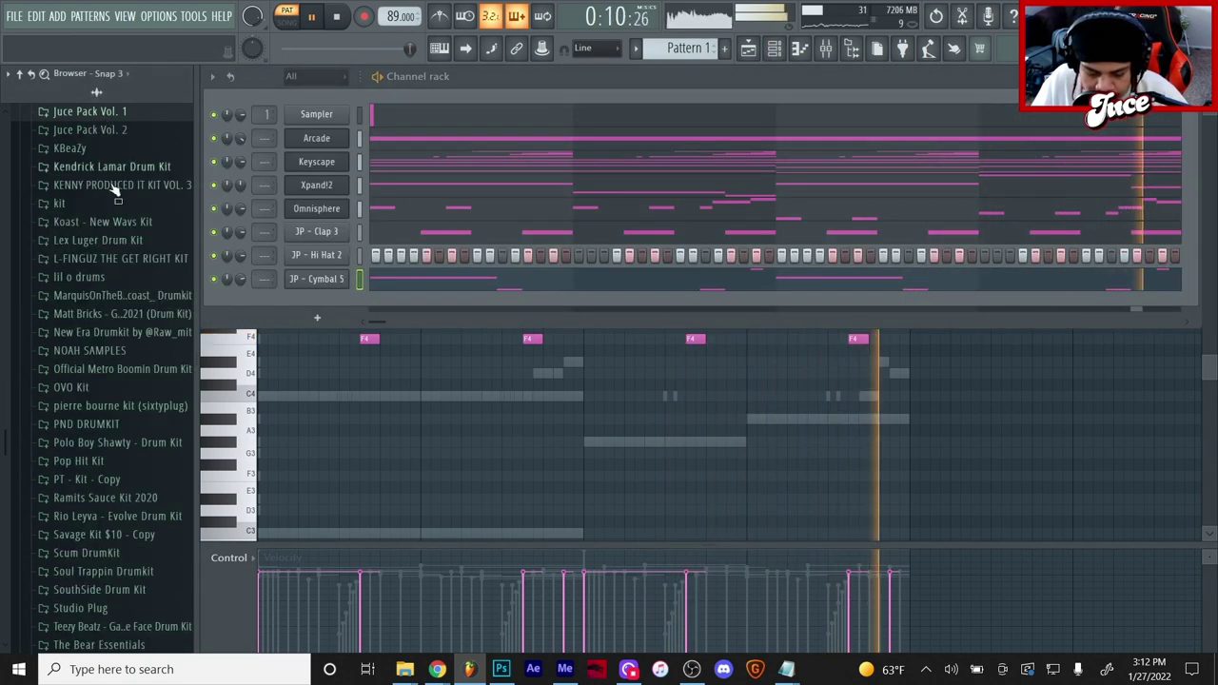
scroll(112, 200, "up", 4)
left_click(111, 298)
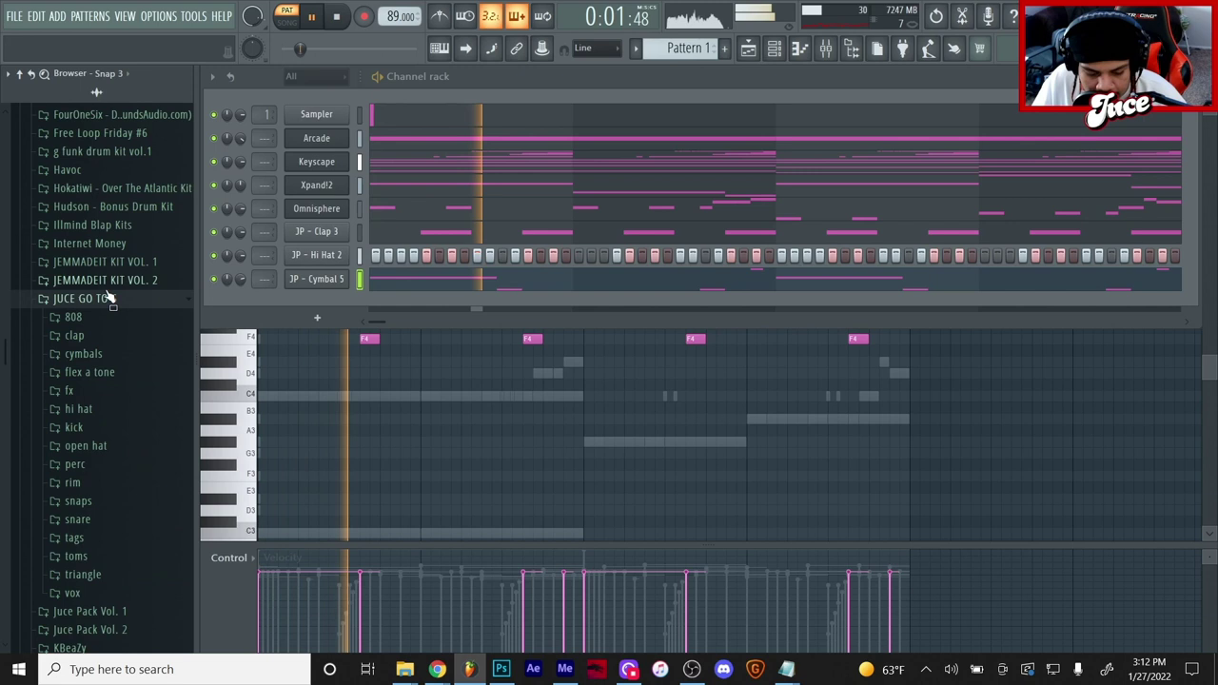
left_click(105, 280)
left_click(77, 372)
left_click(136, 389)
left_click_drag(136, 389, 319, 285)
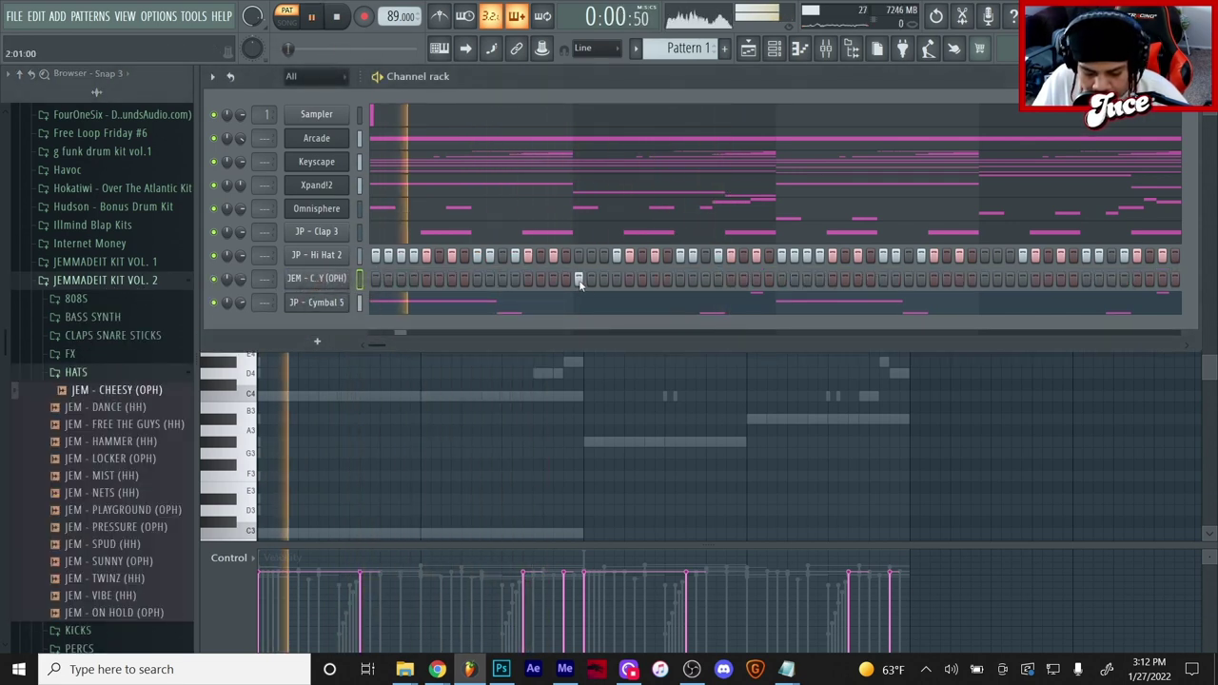
Program the JEM - CHEESY (OPH) open hat on steps 1, 4 and 7 of bars 2 and 4.
left_click(617, 279)
left_click(655, 278)
left_click(984, 279)
left_click(1022, 279)
left_click(1060, 278)
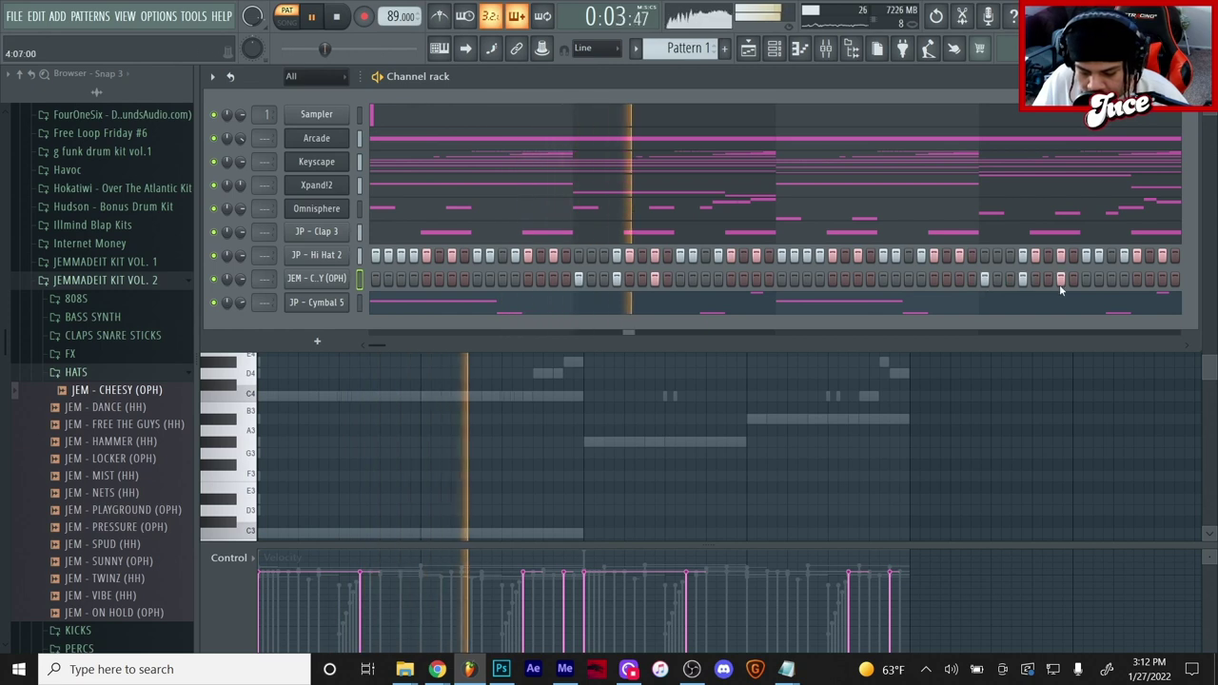
Normalize the JP - Cymbal 5 sample and lower its channel volume.
left_click(333, 303)
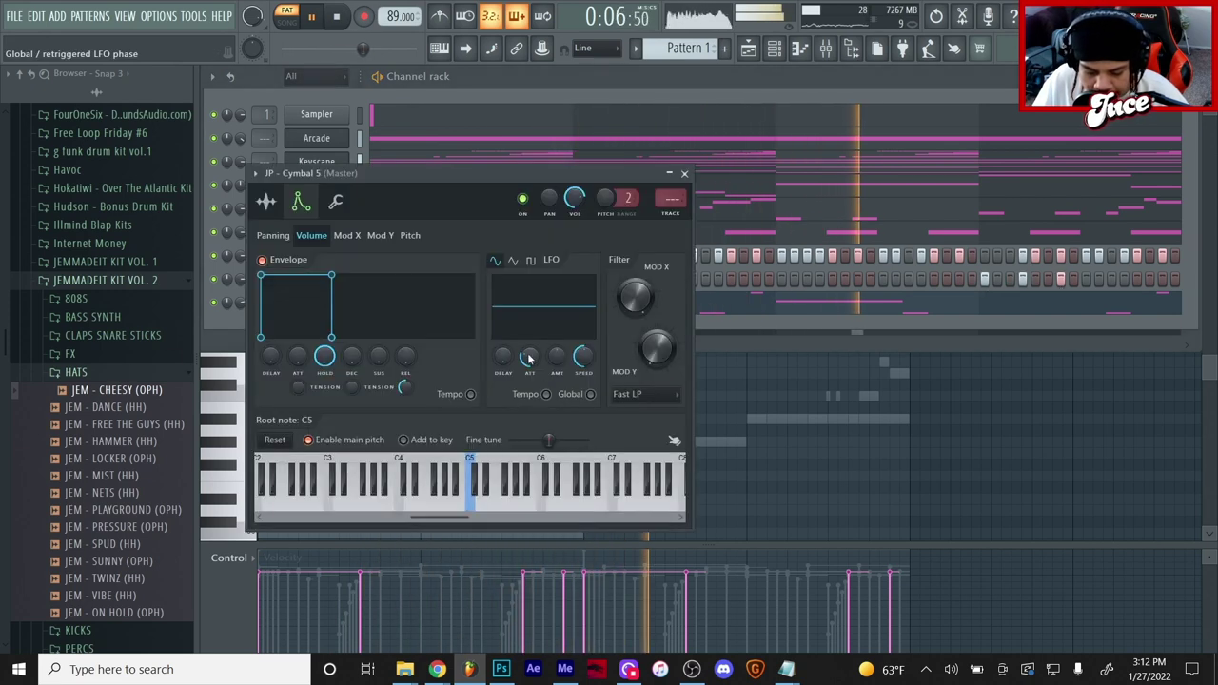
left_click(268, 202)
left_click(519, 340)
left_click_drag(242, 303, 242, 325)
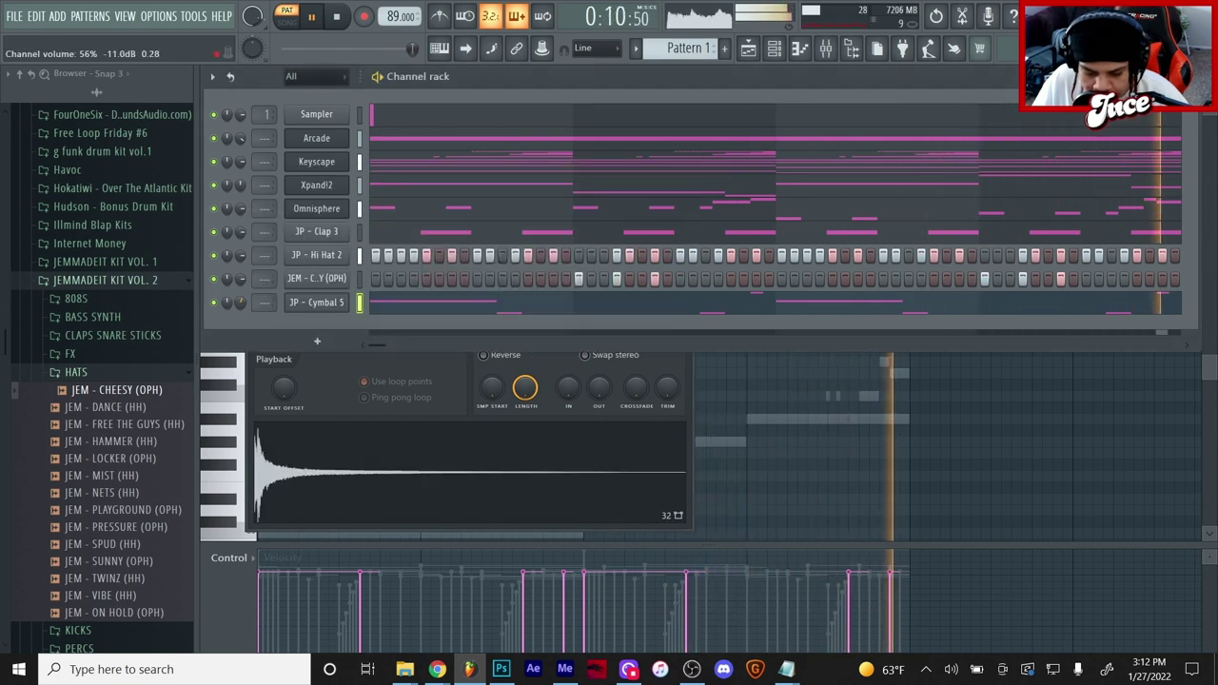
left_click(465, 315)
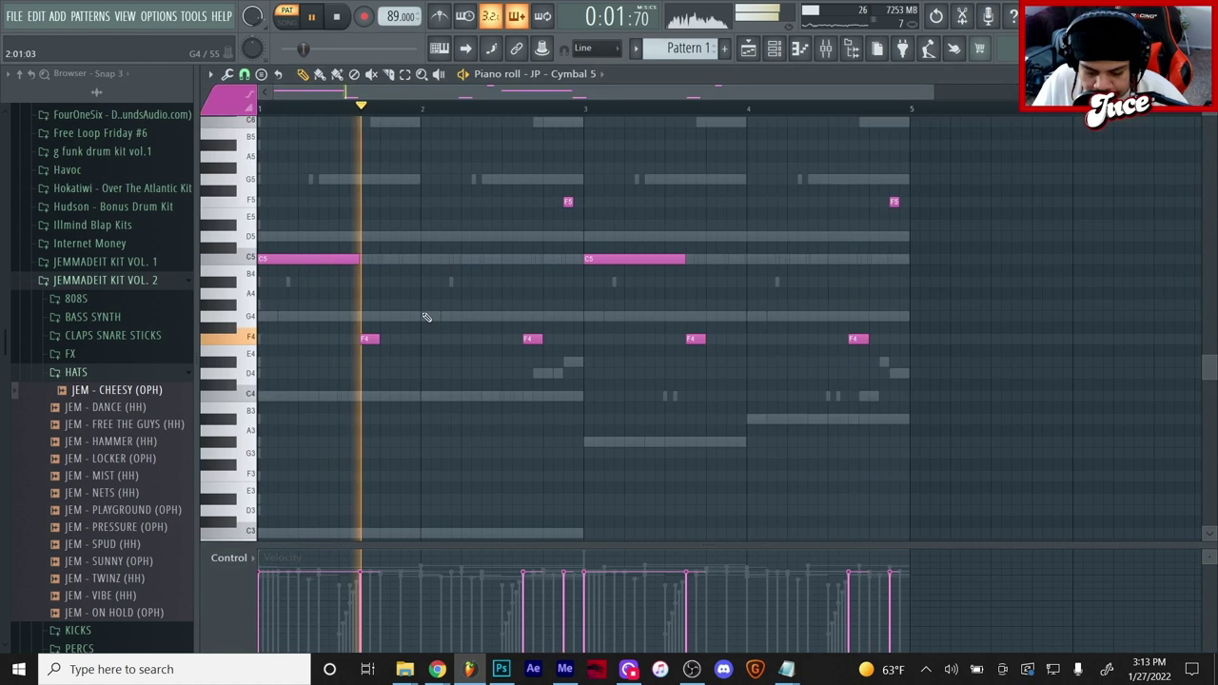
left_click(776, 48)
left_click_drag(241, 303, 241, 312)
Add JEM - PLAYGROUND (OPH) as a channel above JP - Cymbal 5 and place hits on step 9 of bars 2 and 4.
key("space")
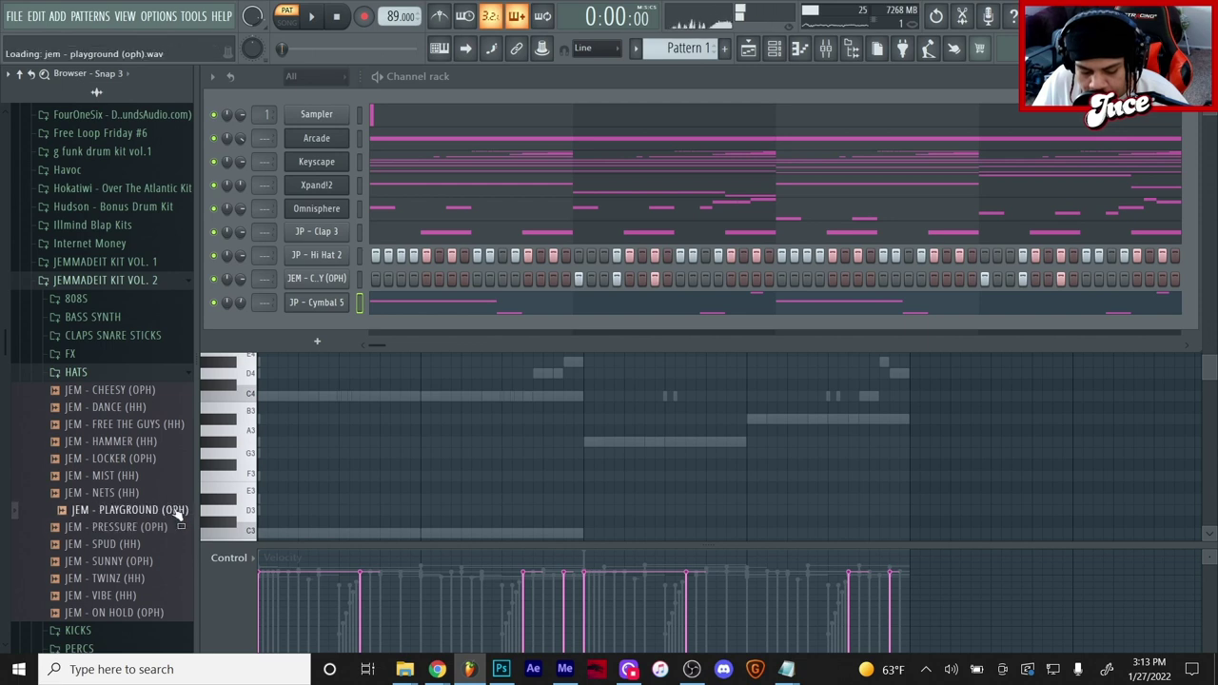
left_click_drag(320, 297, 319, 292)
key("space")
left_click(680, 304)
left_click(1087, 304)
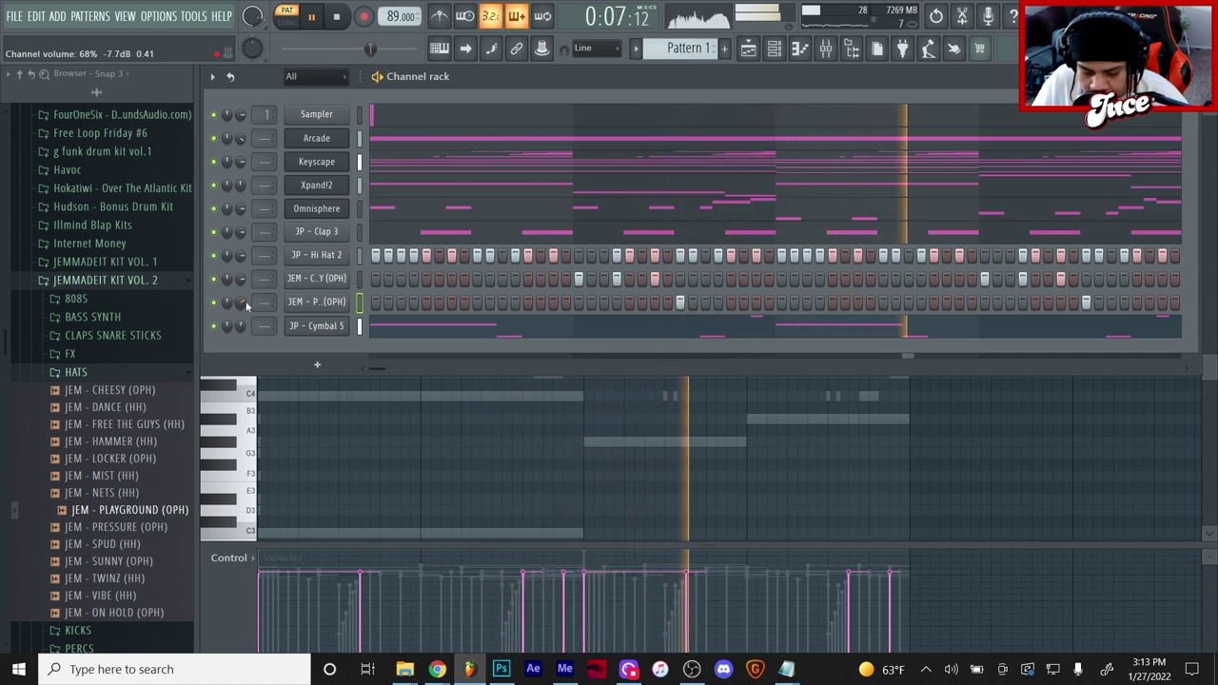
Add HKTW - Rim 1 Perc from the Hokatiwi - Over The Atlantic Kit as a channel, with hits on step 12 of bars 1 and 3.
left_click(111, 281)
left_click(114, 187)
left_click(112, 353)
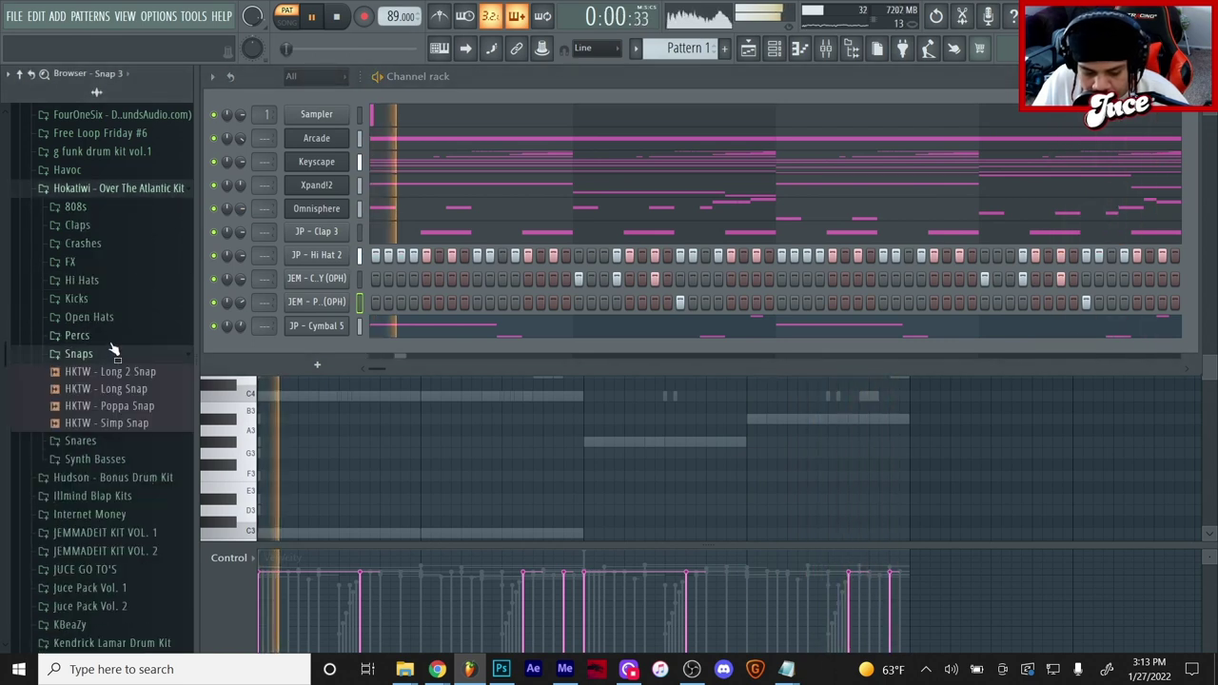
left_click(114, 335)
left_click_drag(114, 507, 323, 278)
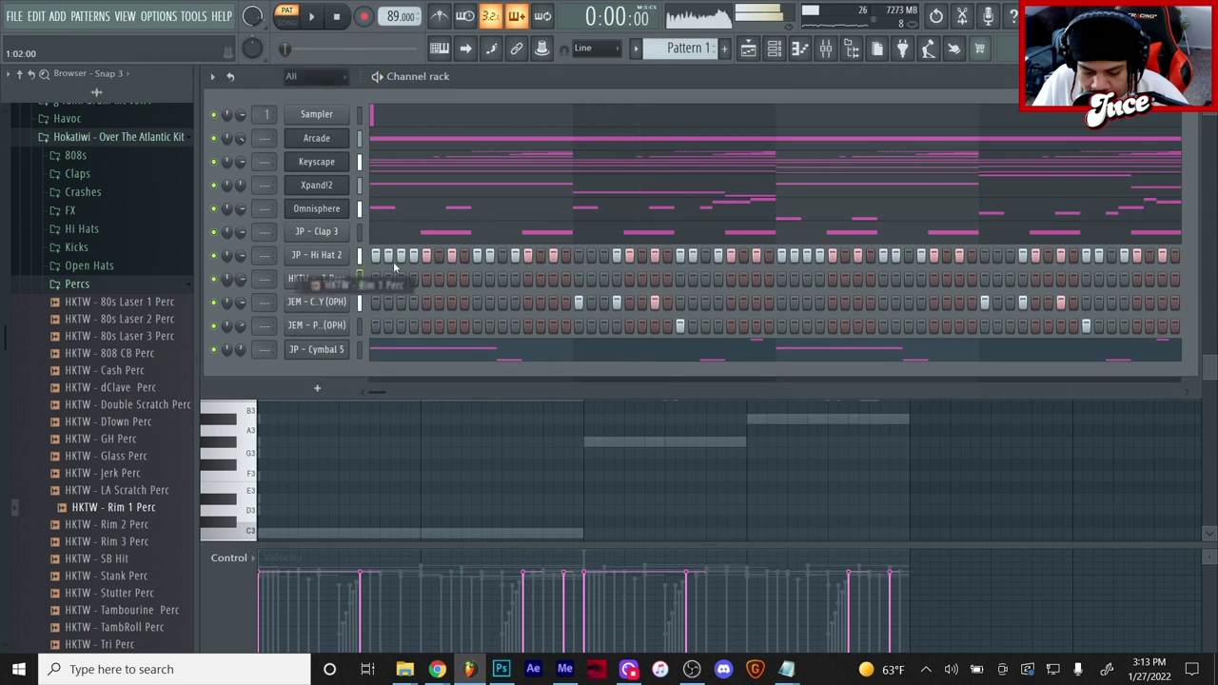
left_click(514, 279)
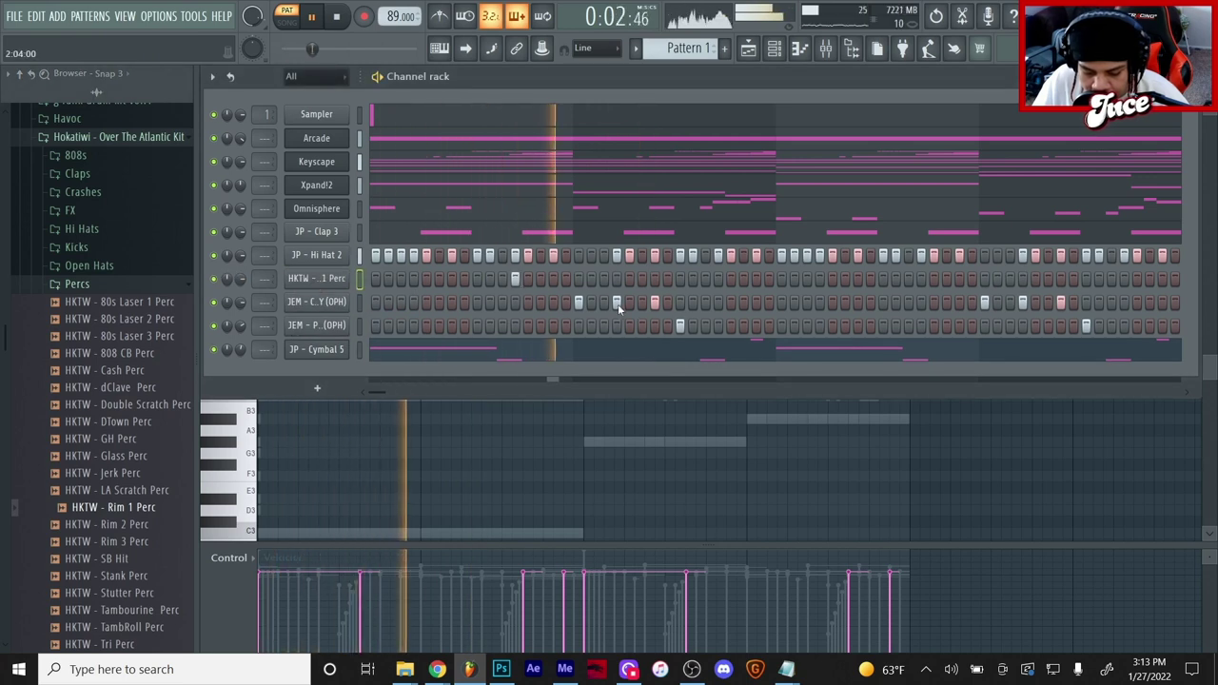
left_click(922, 279)
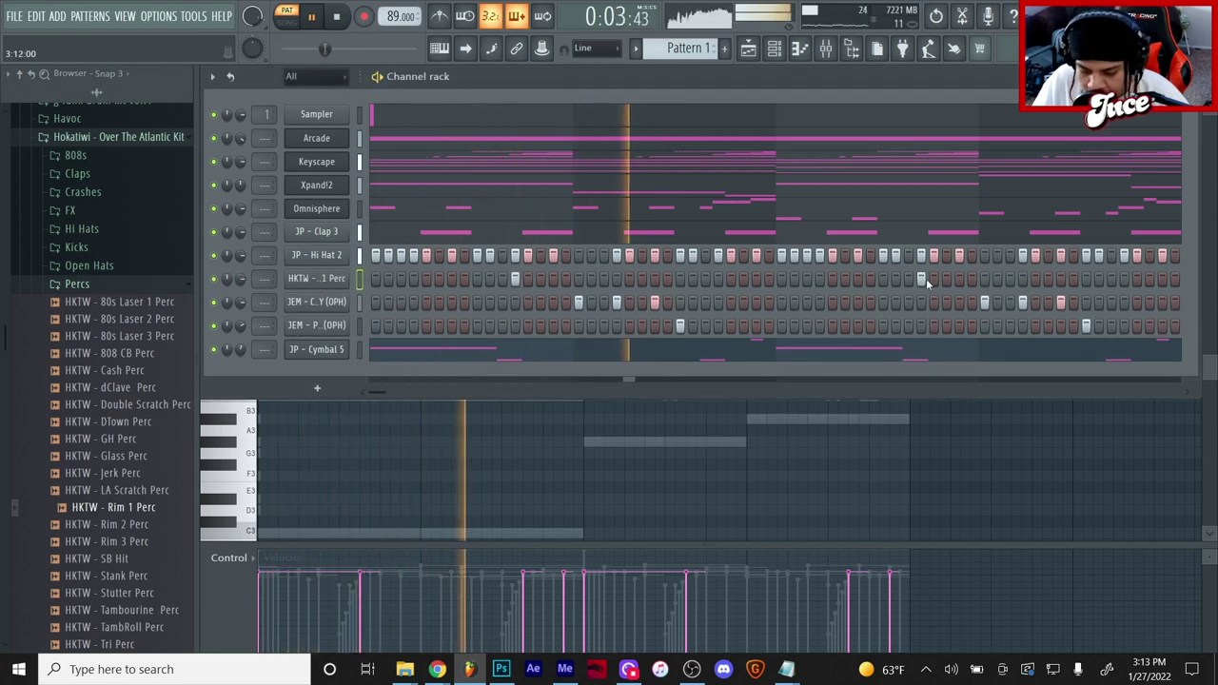
Add JP - Kick 2 from the kicks of Juce Pack Vol. 2 as a channel above JP - Hi Hat 2.
left_click(116, 286)
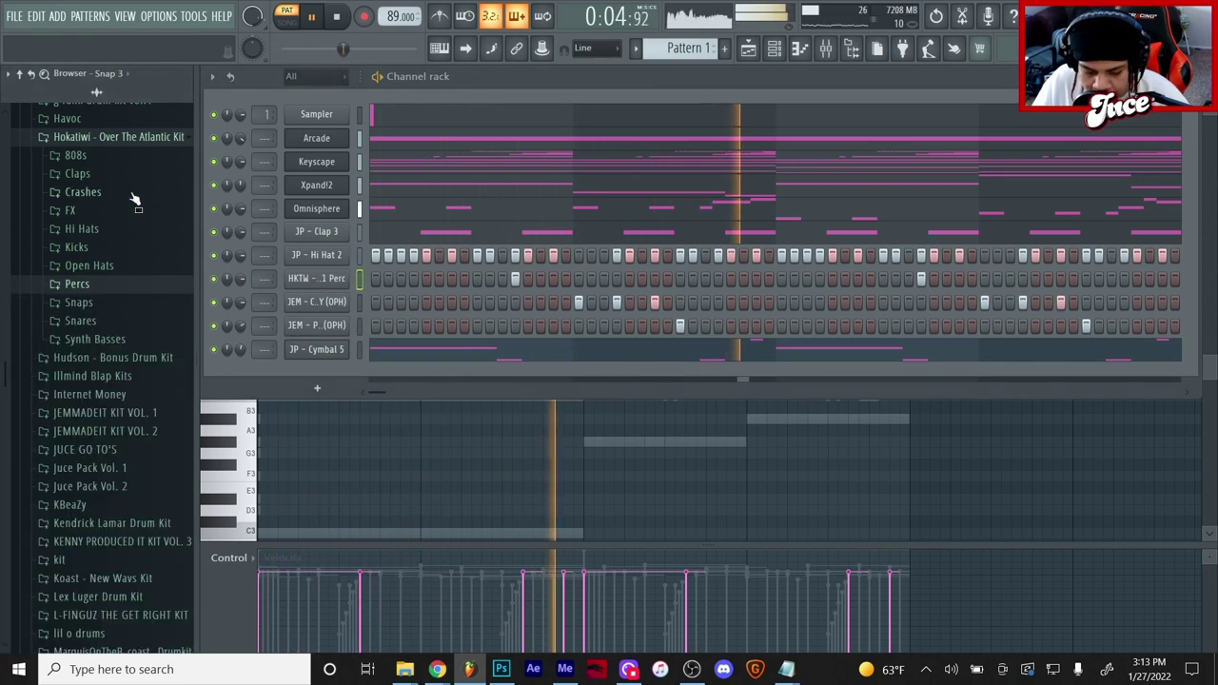
left_click(121, 143)
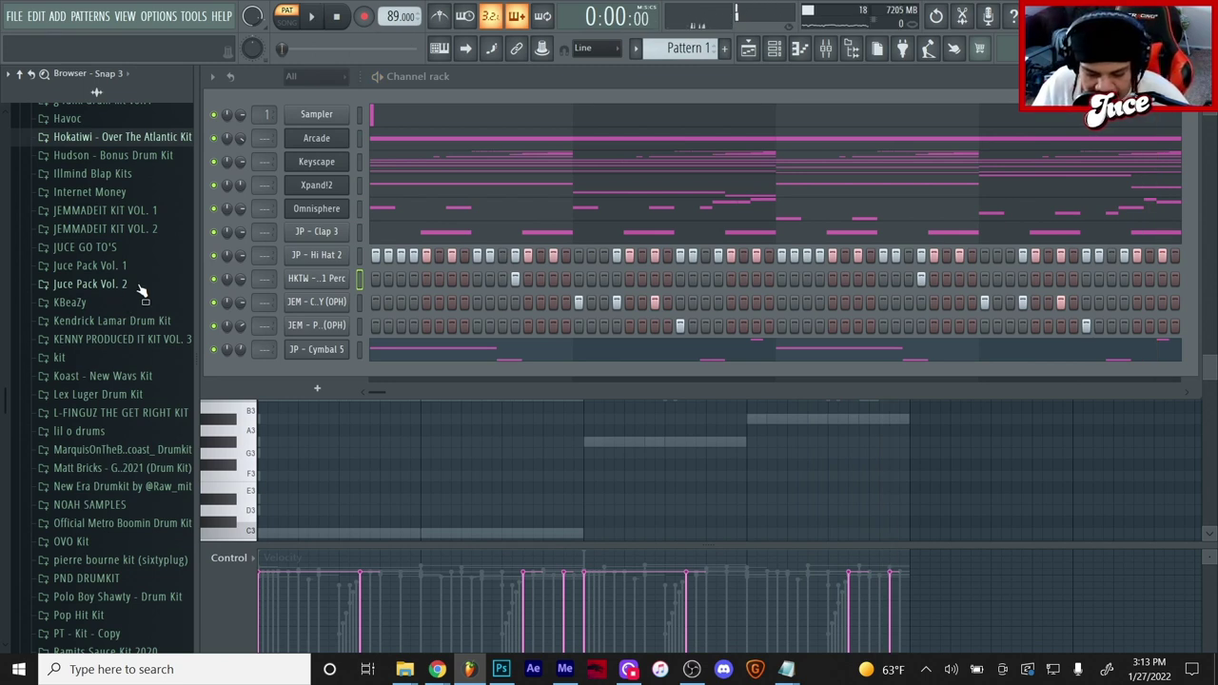
left_click(95, 283)
left_click(123, 396)
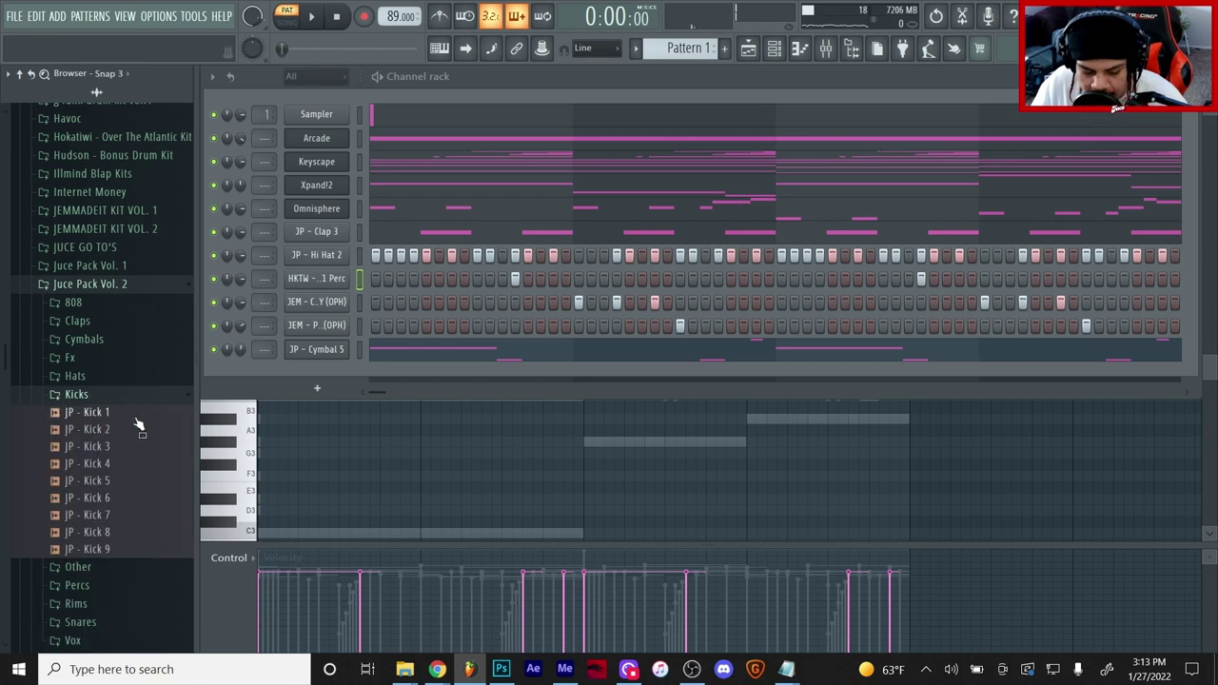
left_click_drag(340, 255, 335, 259)
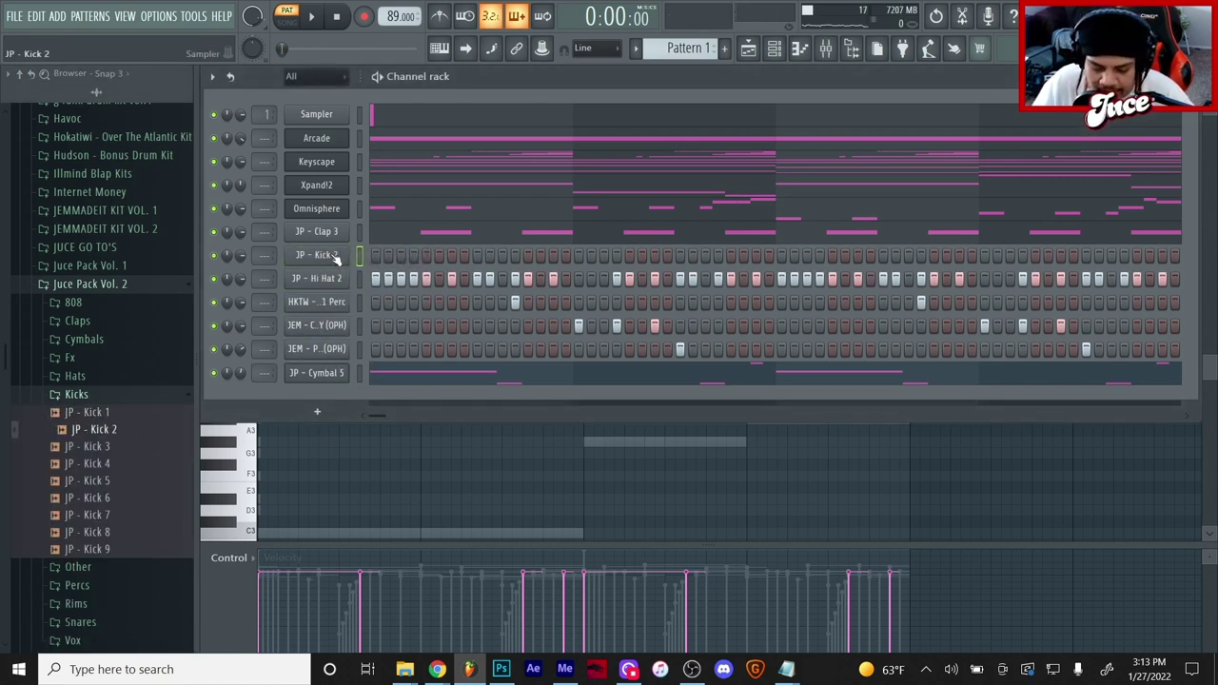
Program JP - Kick 2 on steps 1 and 7 of every bar, plus steps 12 and 15 of bars 2 and 4.
left_click(333, 256)
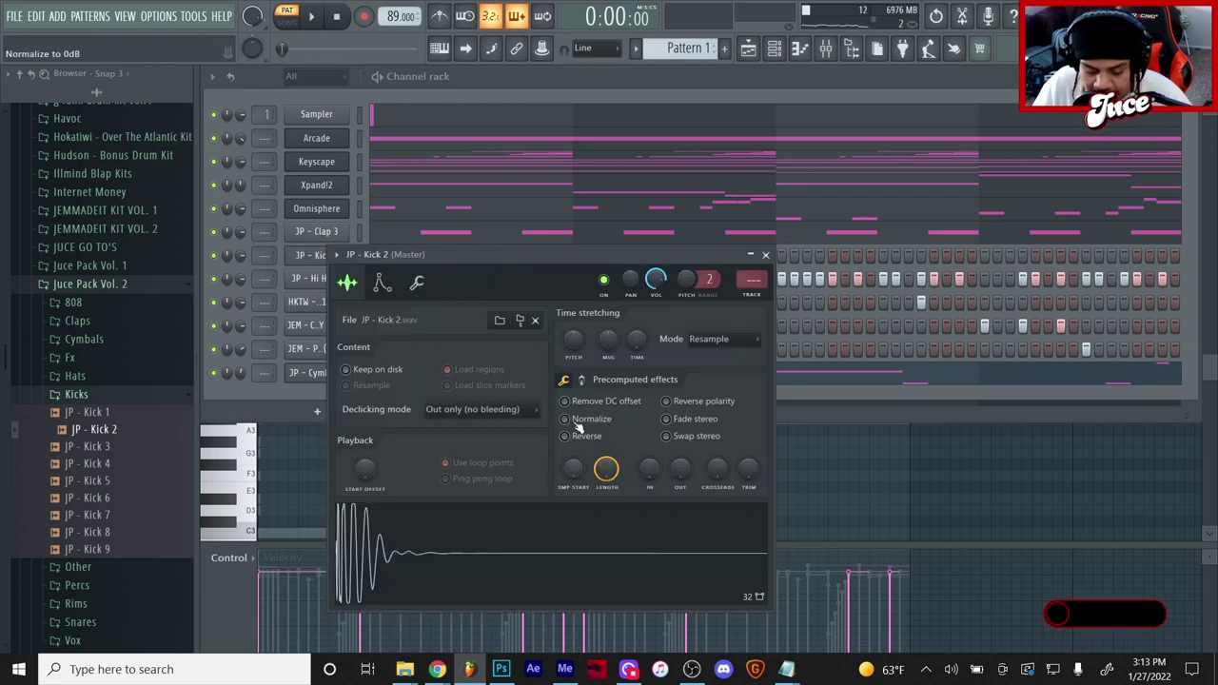
left_click(230, 395)
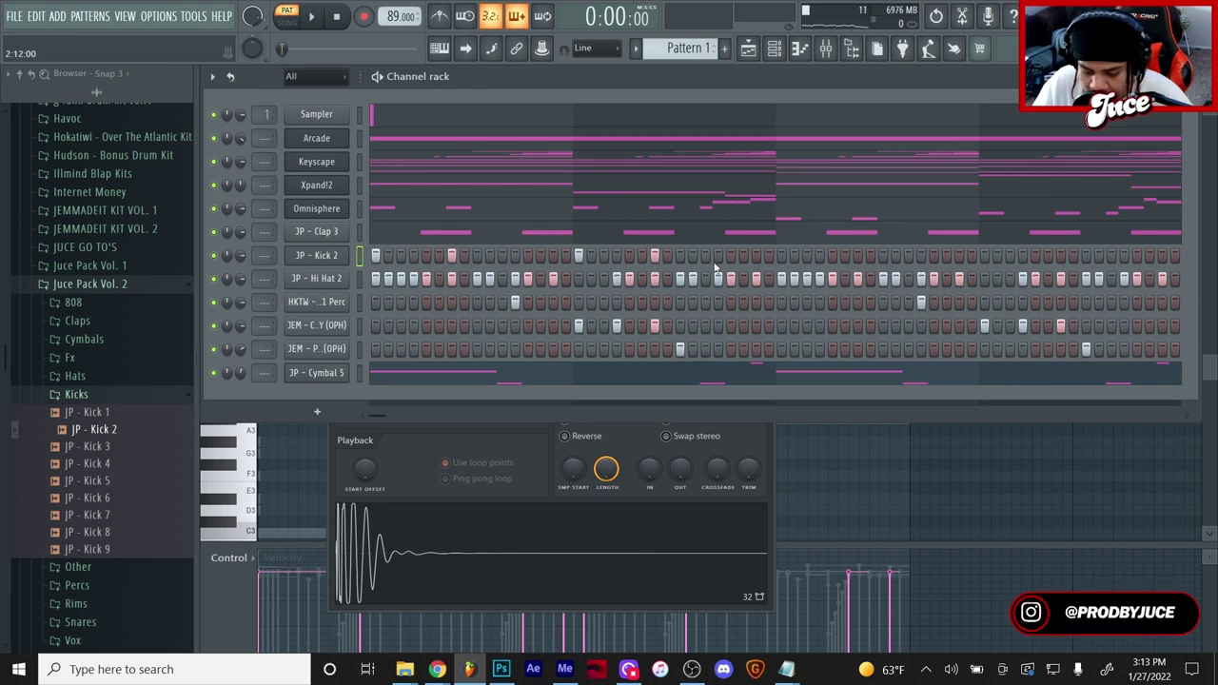
key("F7")
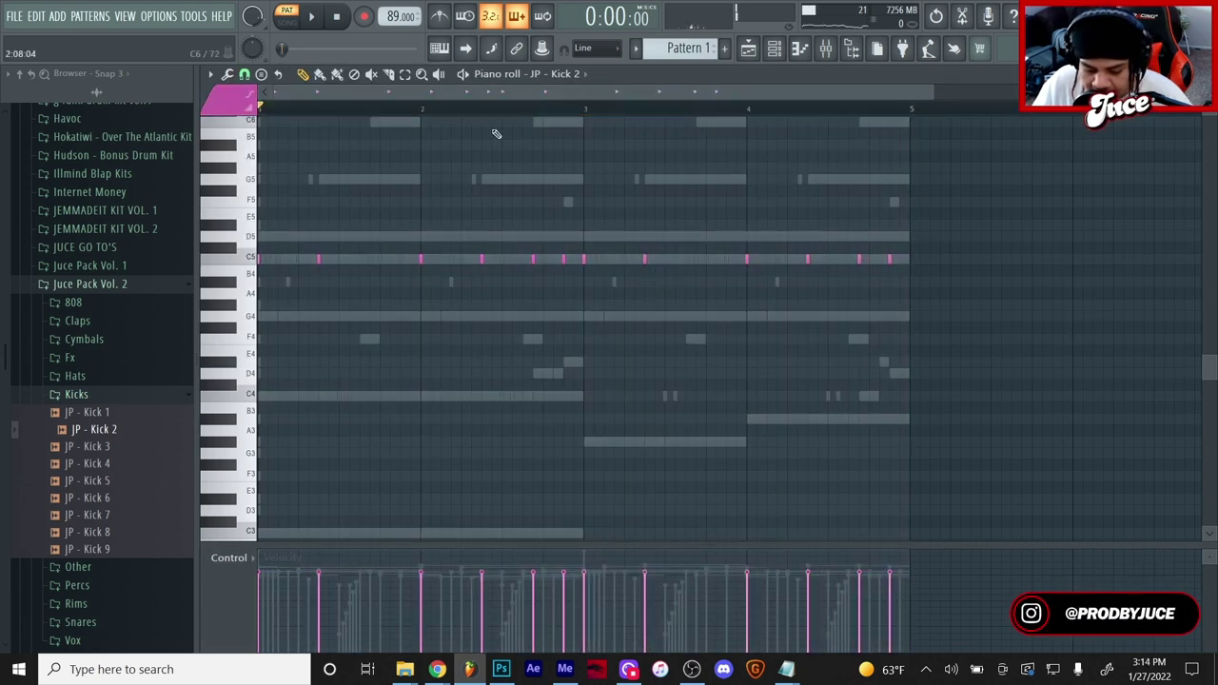
Raise all JP - Kick 2 velocities to maximum, layer a copy of every kick note on A#4, and play the pattern.
scroll(376, 168, "up", 2)
scroll(352, 121, "up", 2, "ctrl")
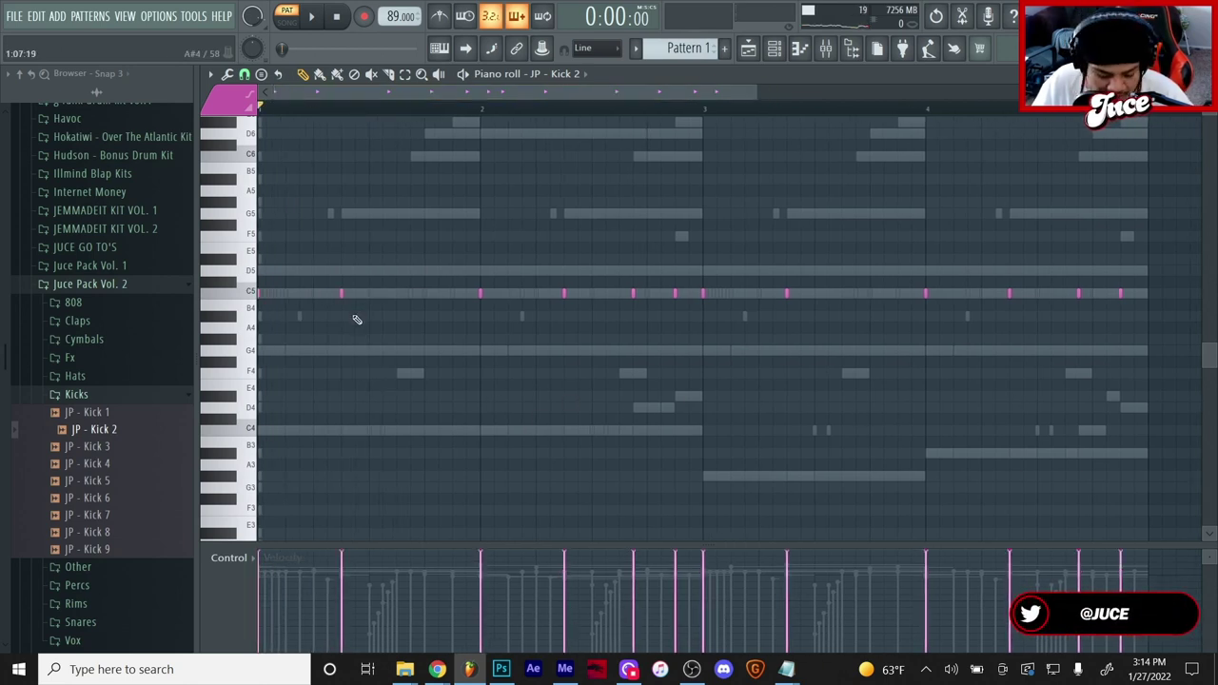
key("ctrl+a")
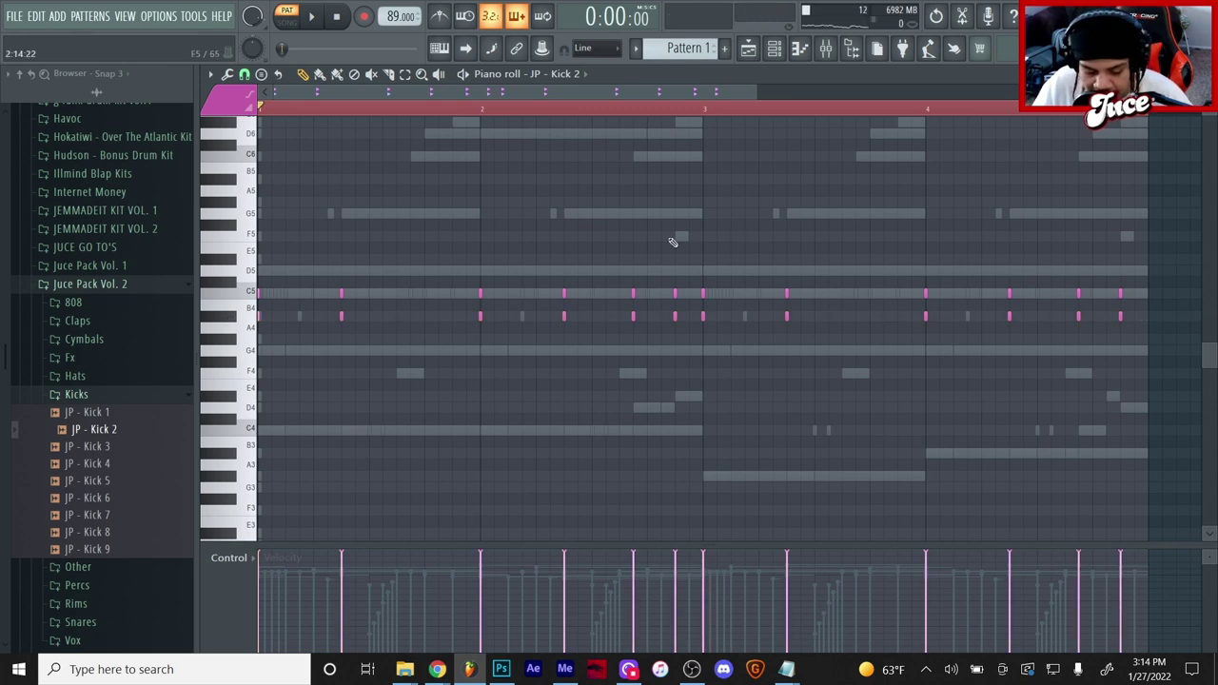
key("space")
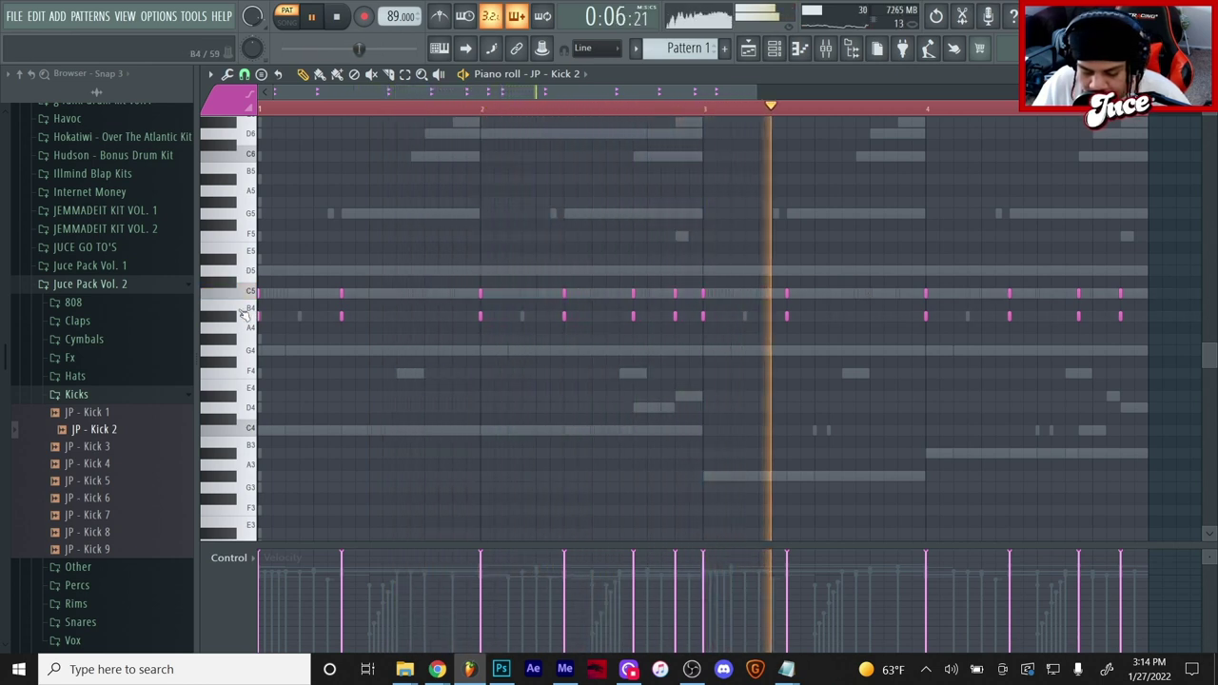
Raise the JP - Kick 2 volume multiplier to 120% in its levels adjustment and play back the pattern.
left_click(774, 47)
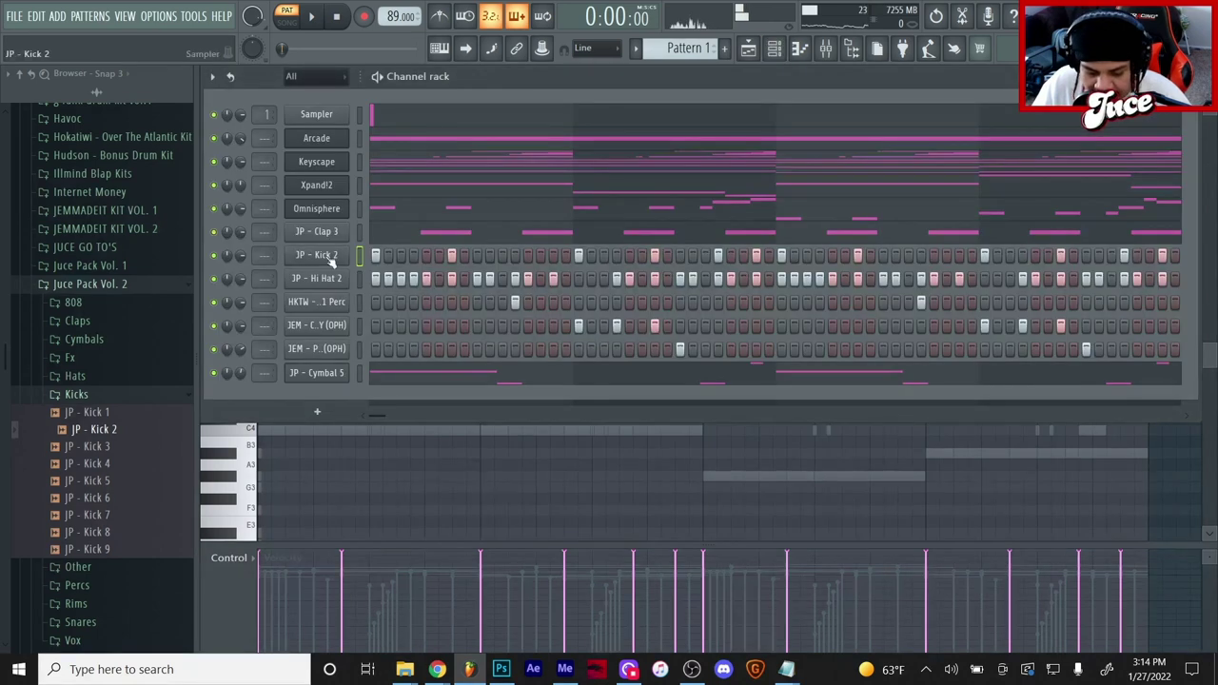
left_click(330, 260)
left_click(425, 285)
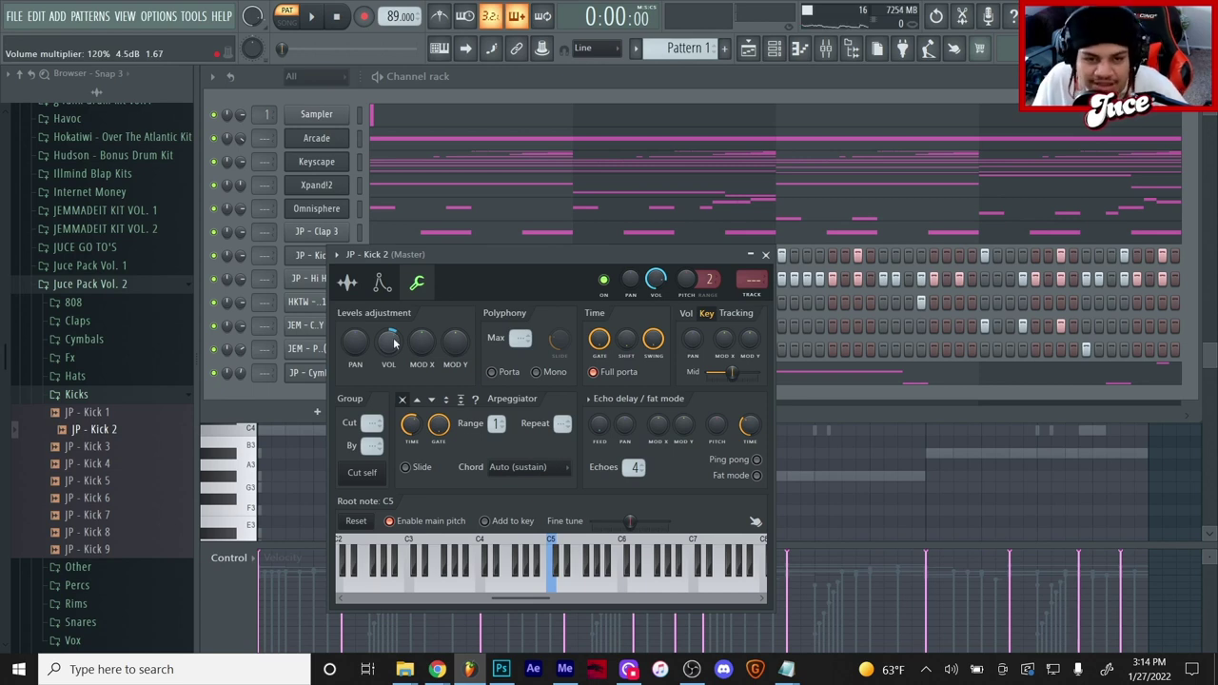
left_click(309, 462)
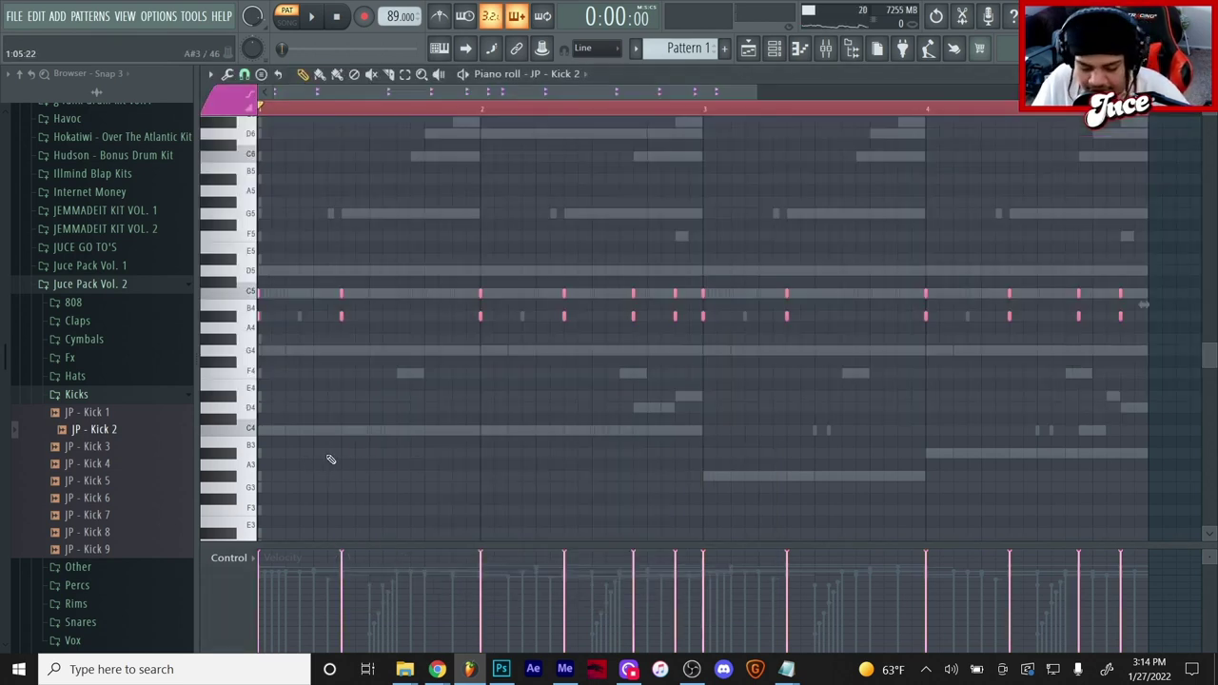
key("space")
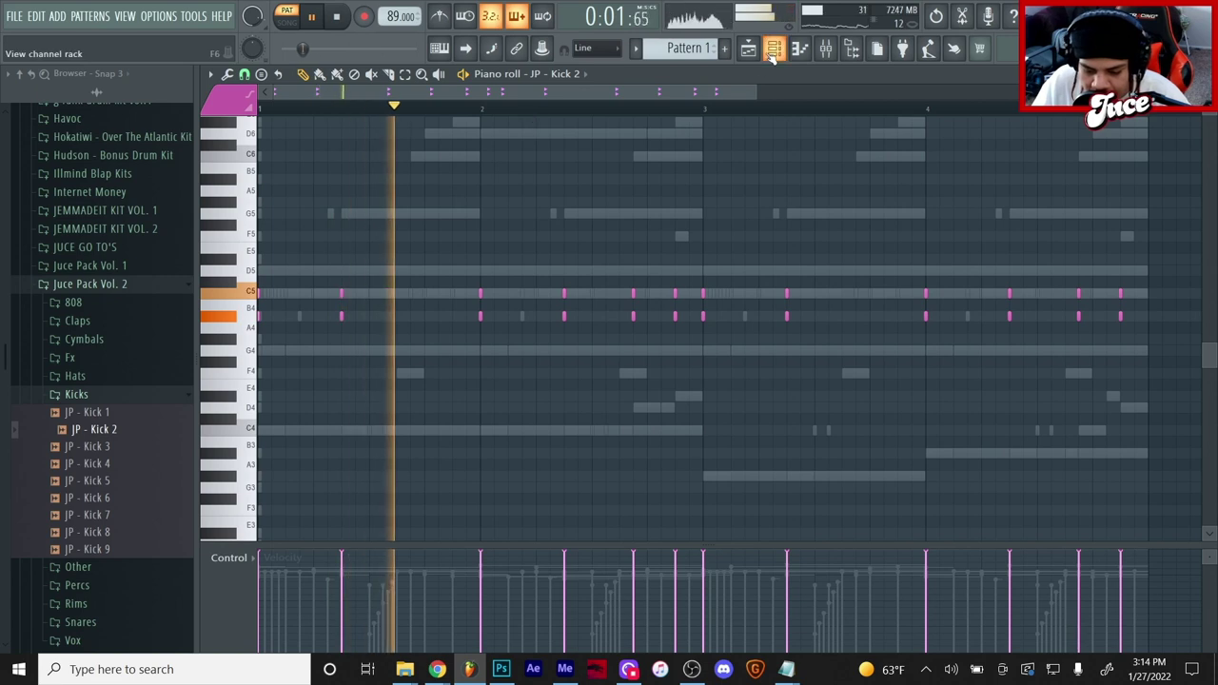
key("F6")
key("space")
Examine the Fruity soft clipper on the master mixer track and return to the channel rack.
left_click(826, 48)
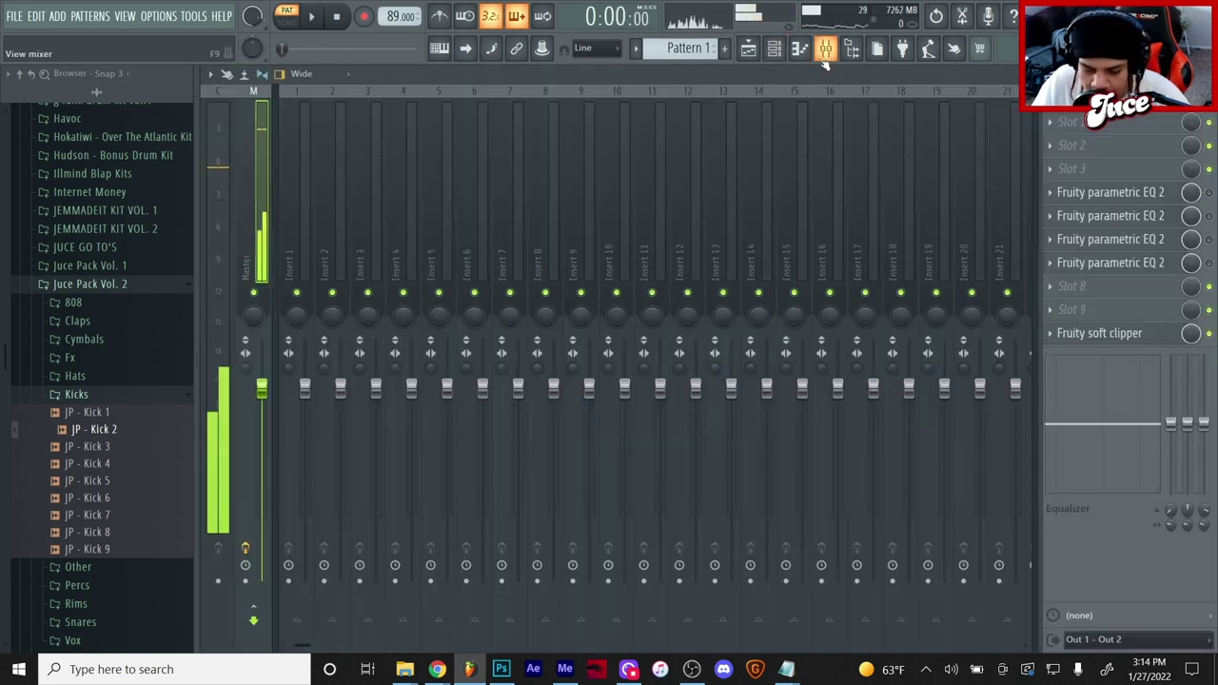
left_click(1104, 335)
left_click(1109, 336)
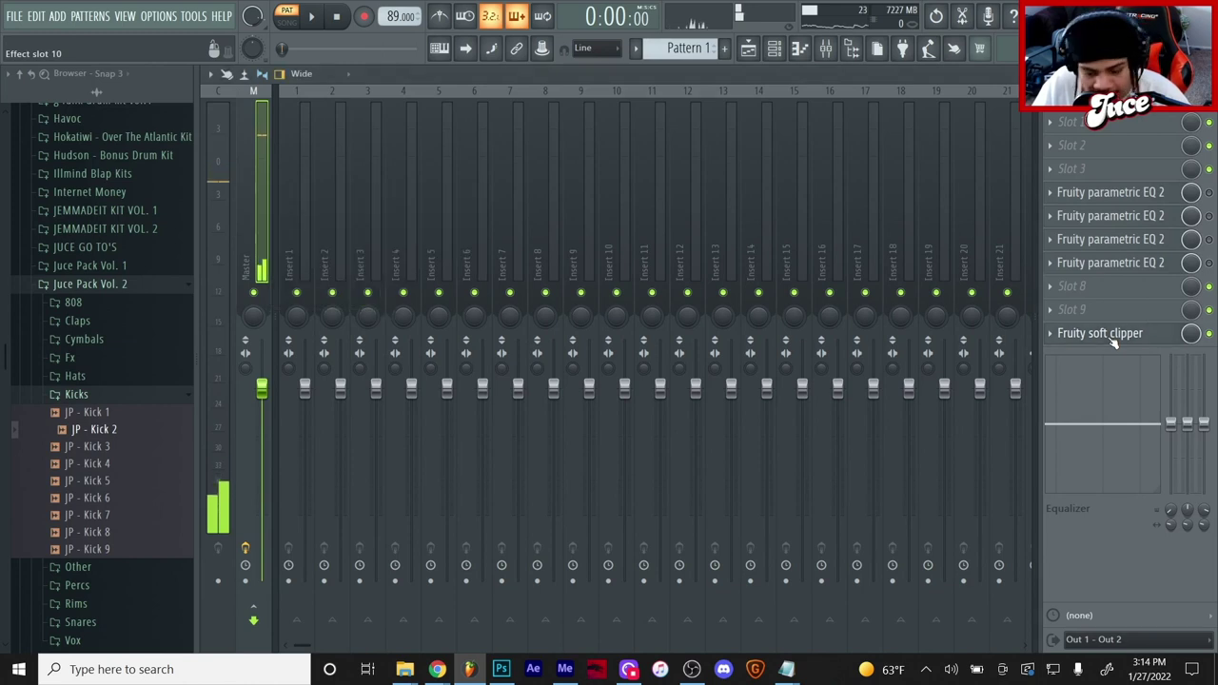
left_click(800, 49)
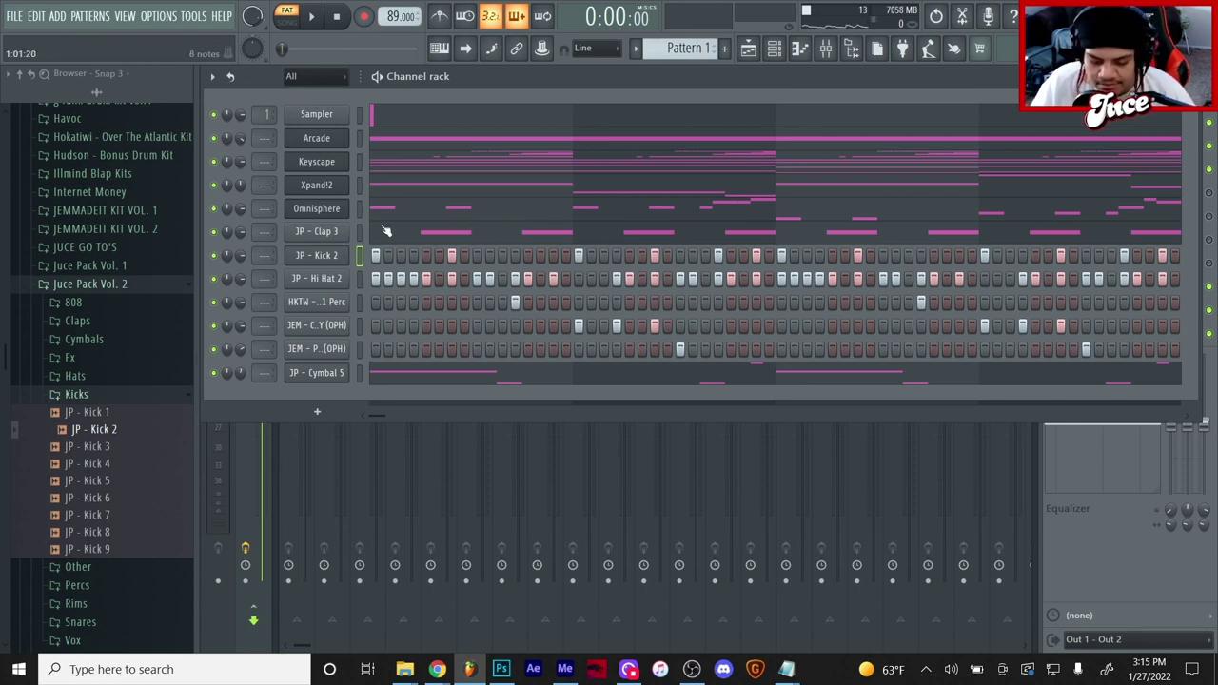
Route the Omnisphere channel to mixer insert 4 and load Fruity Parametric EQ 2 in its first effect slot.
left_click(257, 202)
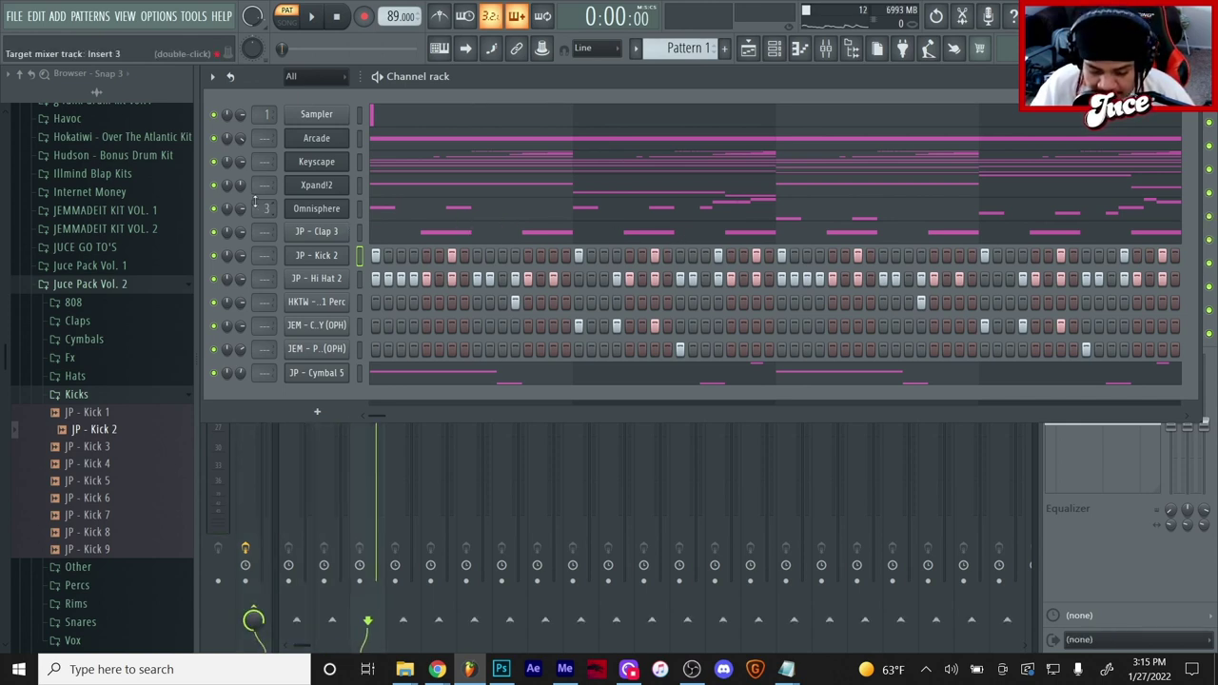
left_click(825, 47)
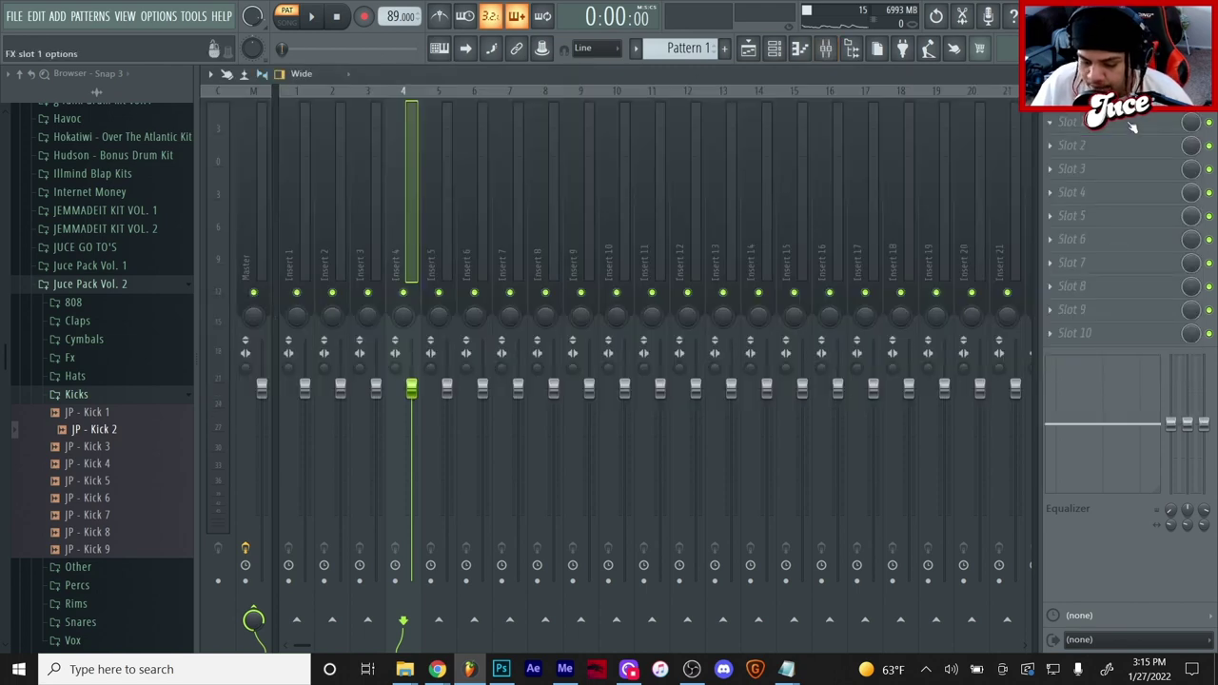
left_click(1066, 121)
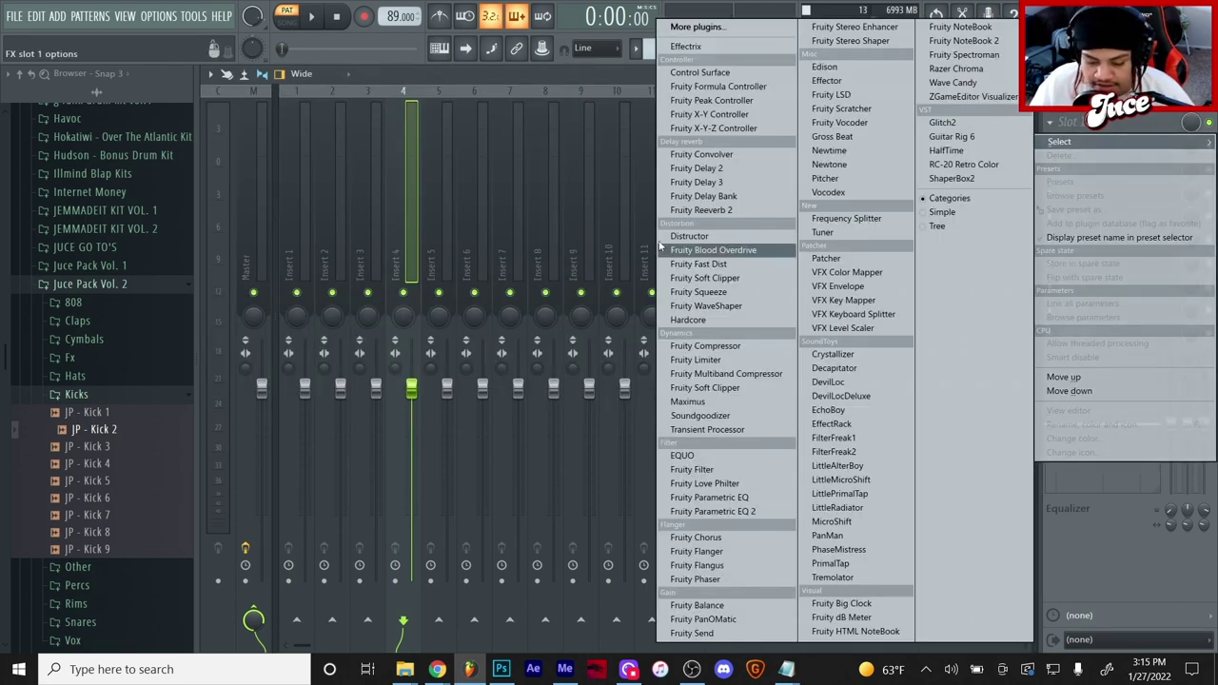
left_click(729, 516)
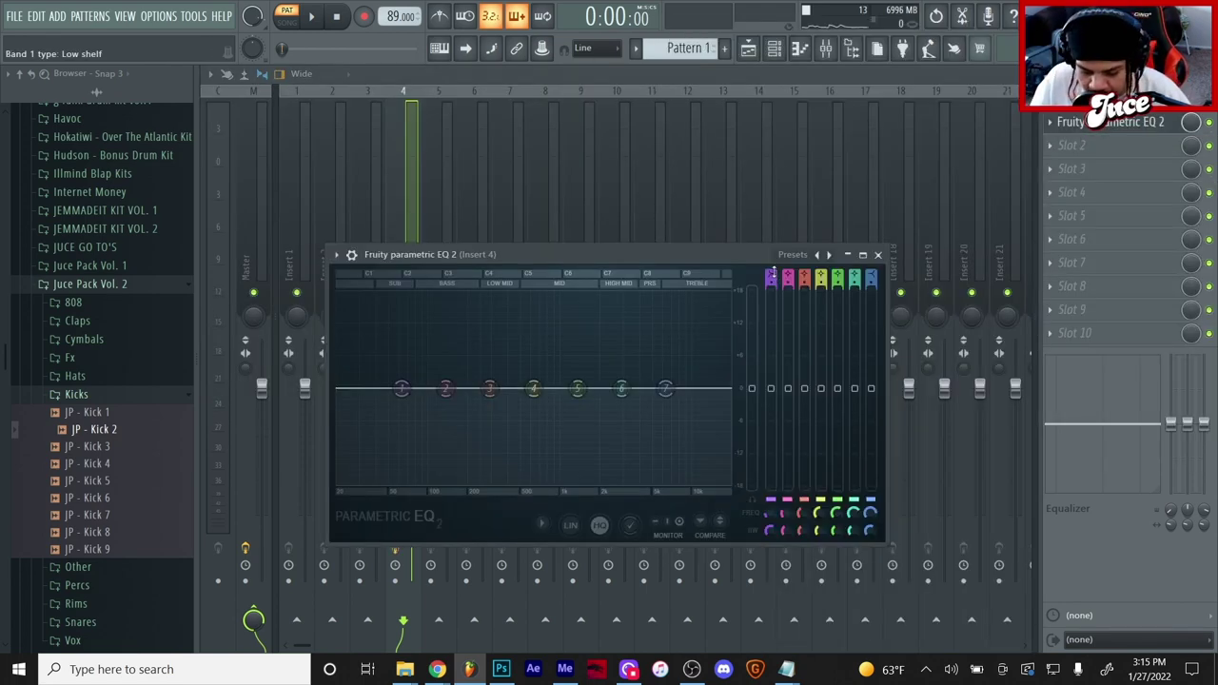
Make EQ band 1 a steep high-pass filter and raise its cutoff to about 91 Hz during playback.
scroll(772, 274, "down", 1)
left_click_drag(772, 275, 772, 289)
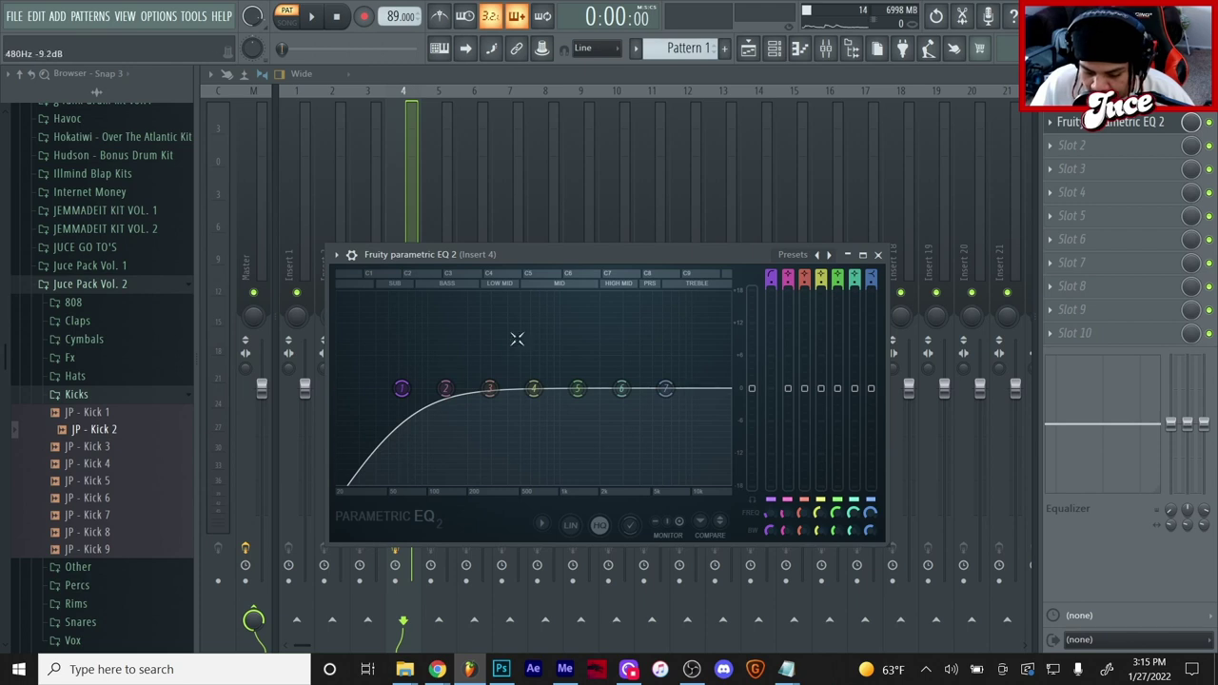
scroll(772, 282, "up", 2)
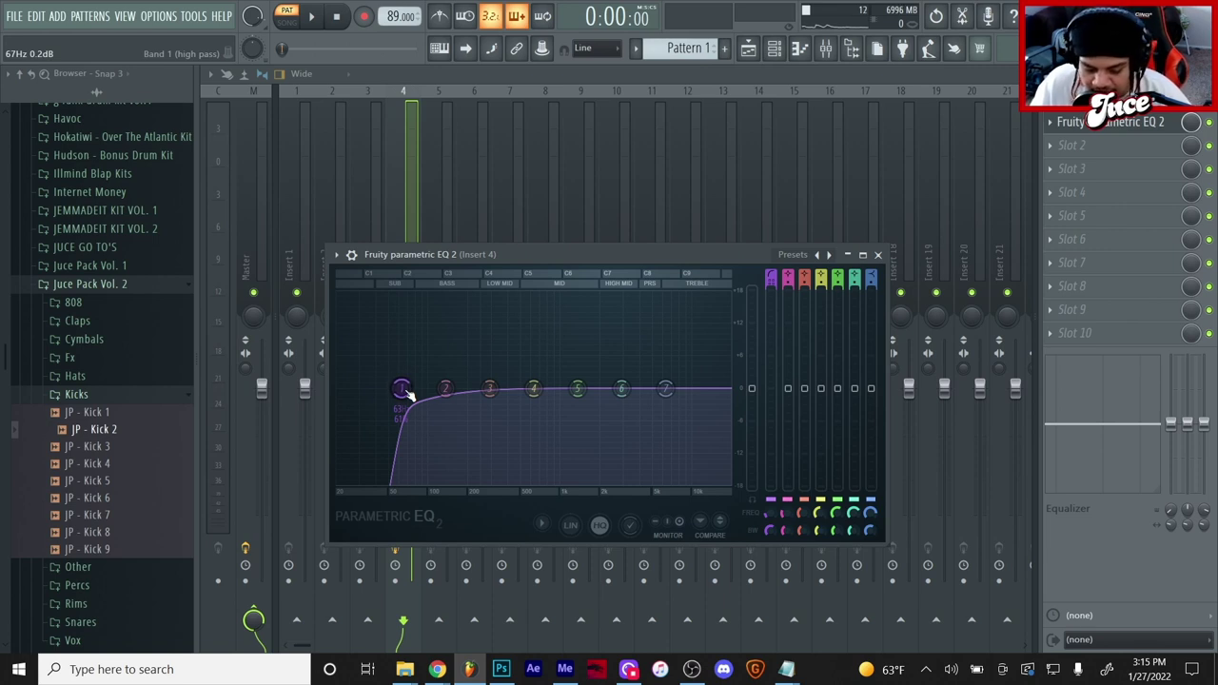
key("space")
mouse_move(402, 390)
left_mouse_down()
mouse_move(429, 388)
mouse_move(384, 388)
mouse_move(421, 388)
left_mouse_up()
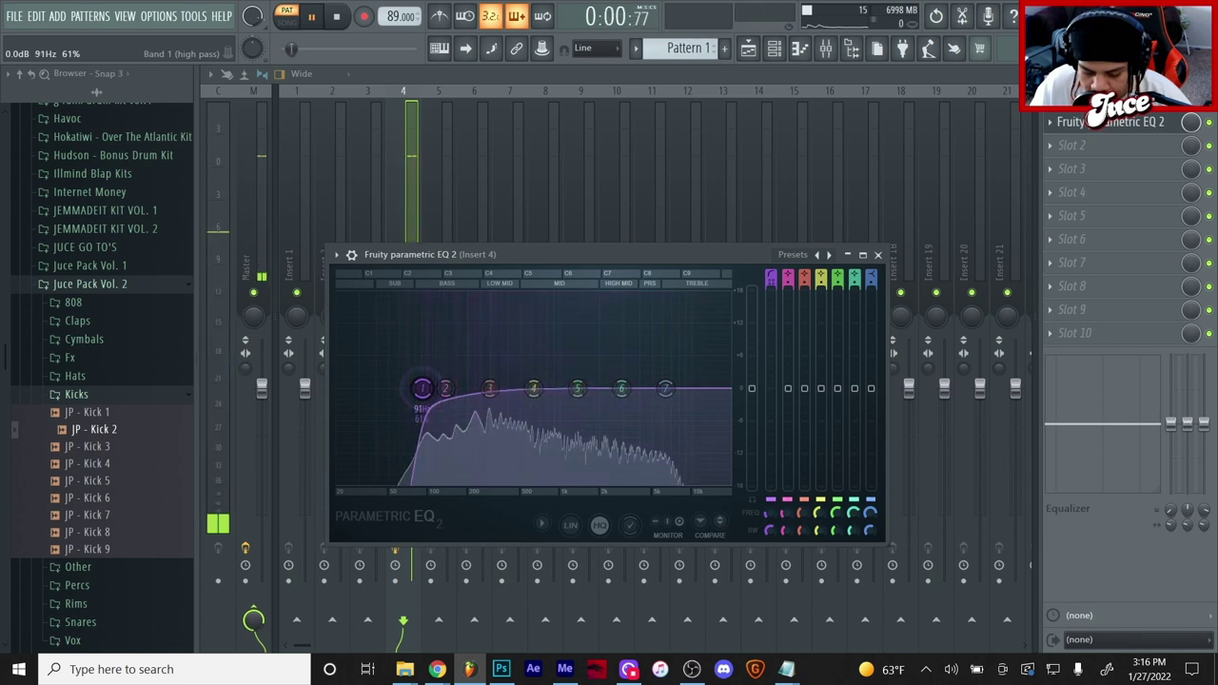
key("space")
Turn off the Omnisphere solo so every channel is enabled, and close the EQ window.
left_click(774, 47)
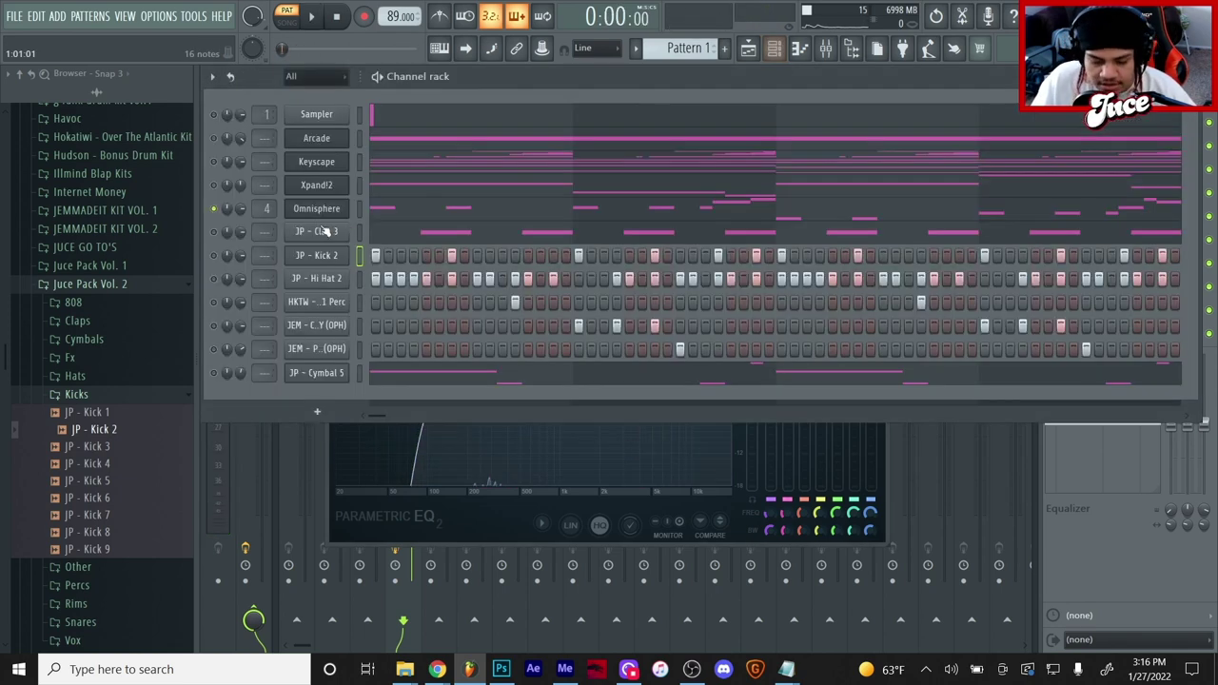
right_click(213, 209)
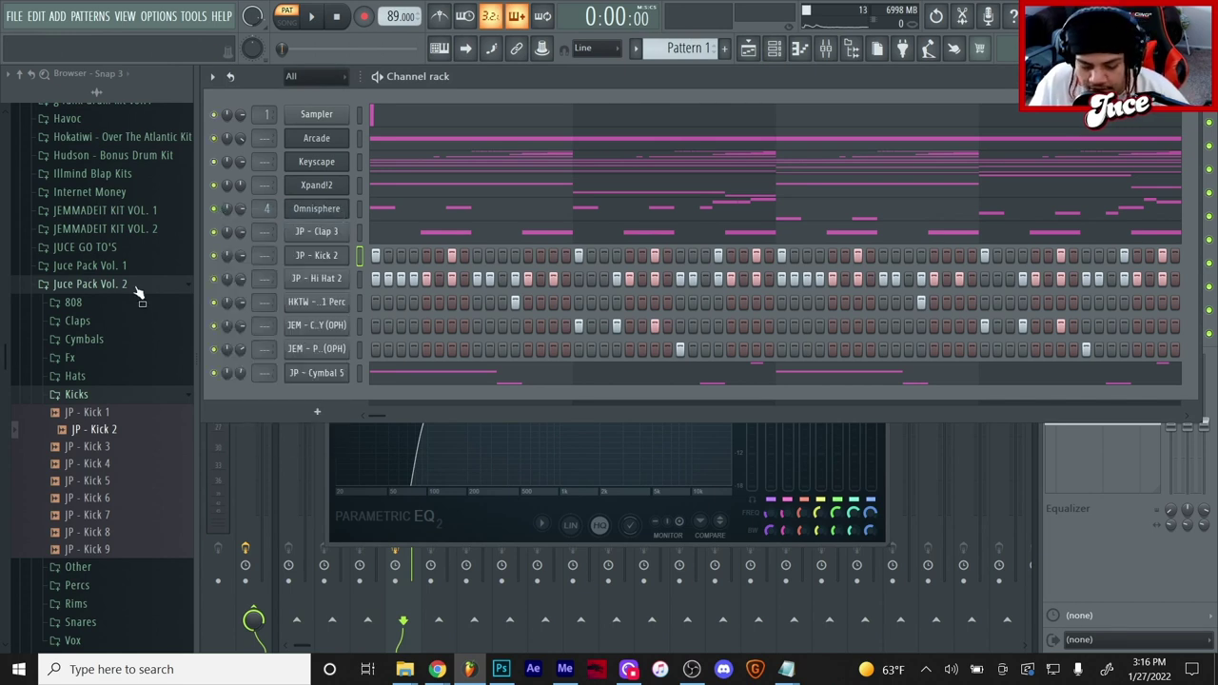
left_click(825, 48)
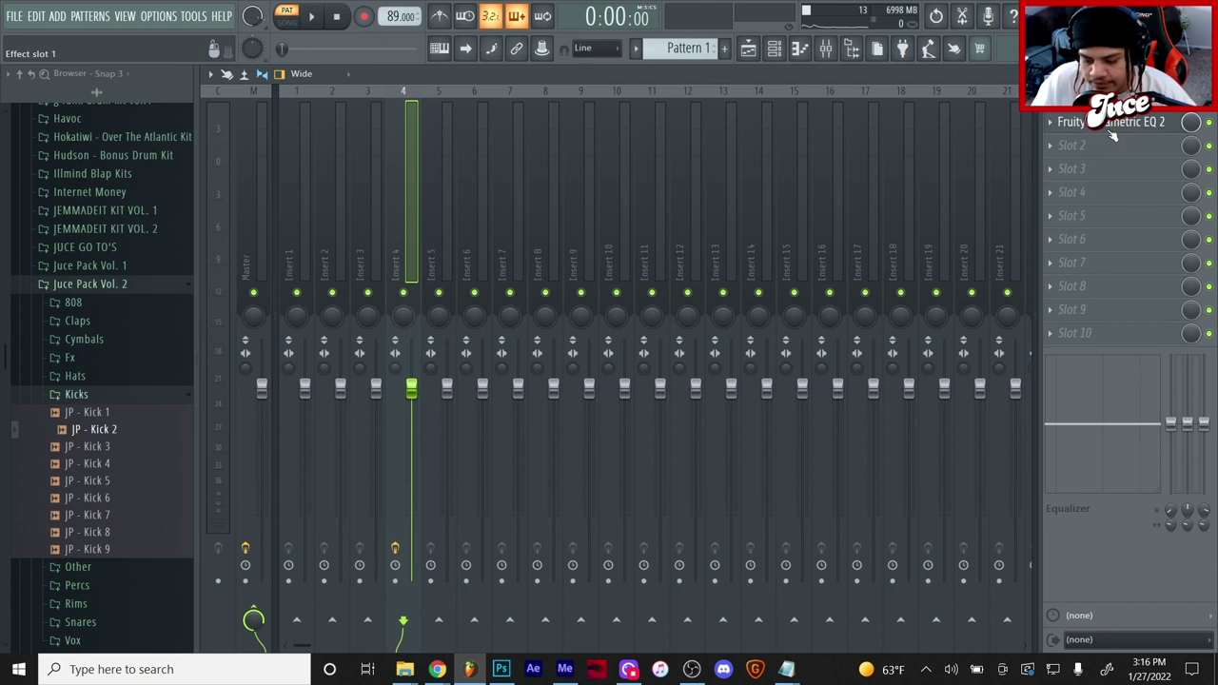
left_click(773, 47)
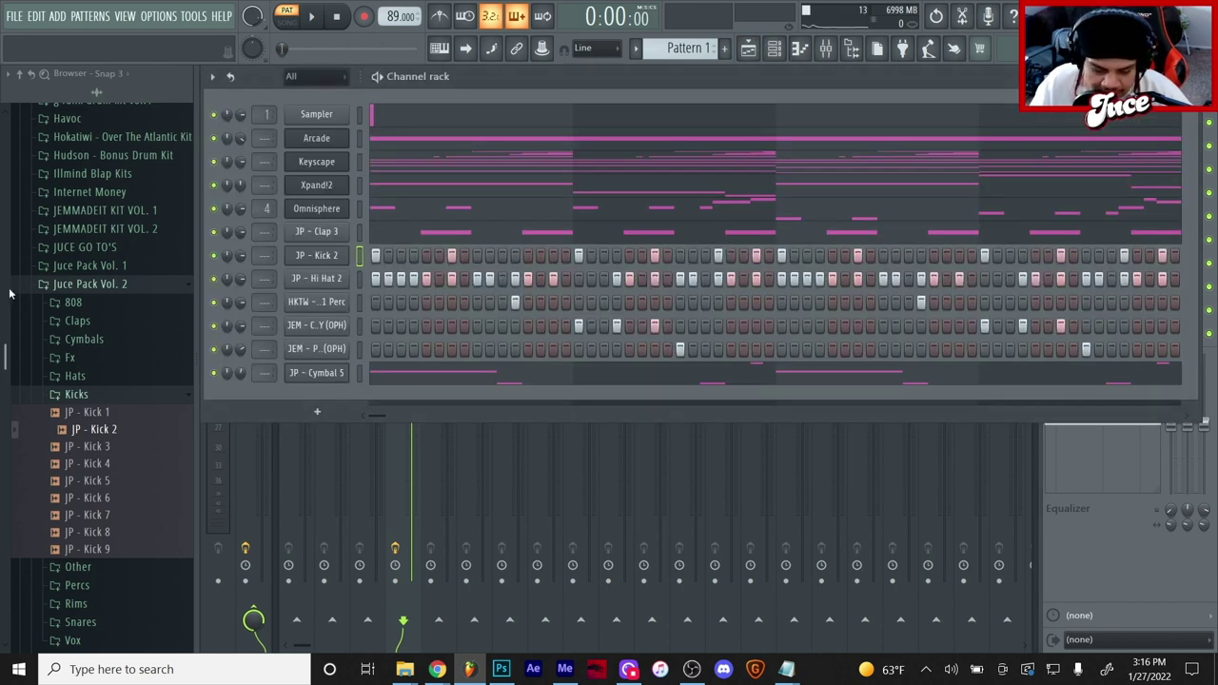
Add JP - 808 8 from the Juce Pack Vol. 1 808 folder above JP - Kick 2 and paste the Omnisphere notes into it.
left_click(88, 266)
left_click(73, 284)
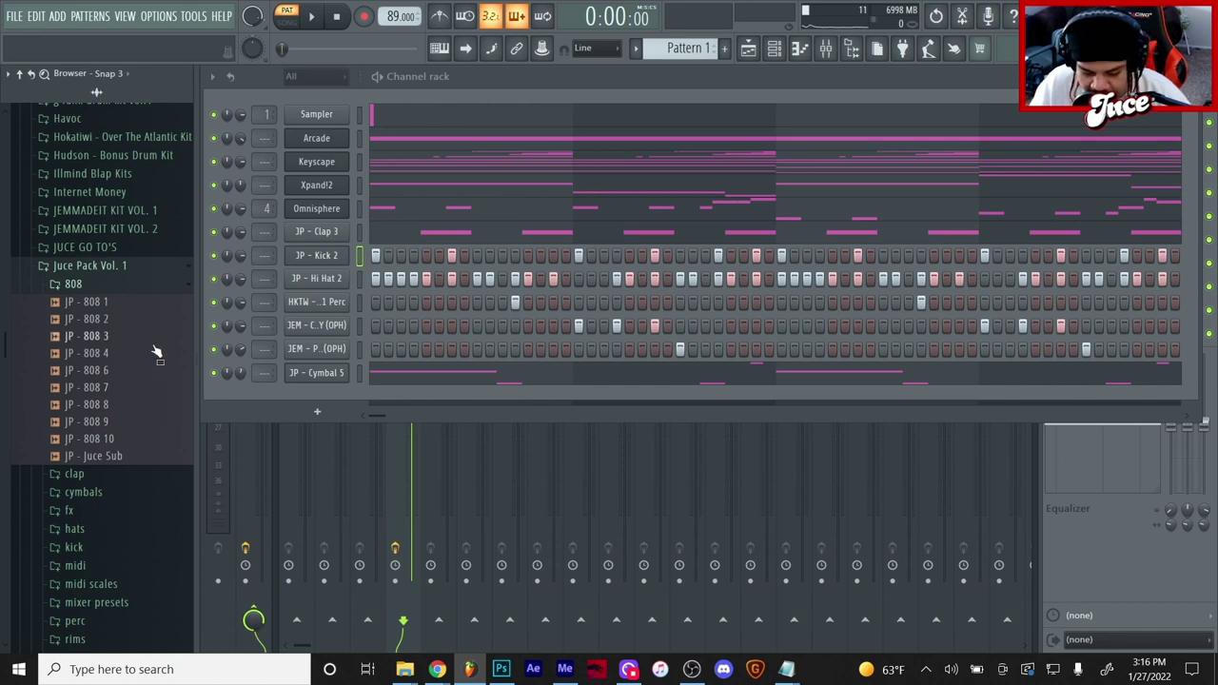
left_click_drag(133, 404, 329, 265)
right_click(344, 253)
left_click(378, 253)
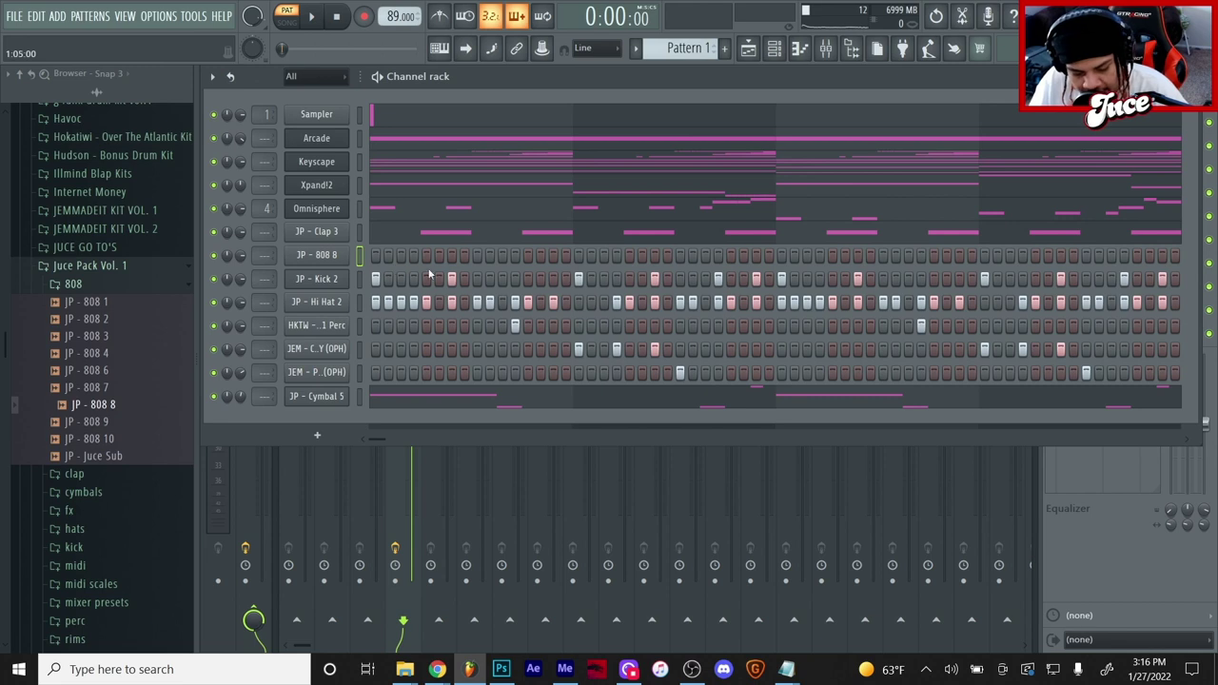
key("ctrl+v")
Transpose all JP - 808 8 notes up one octave and raise their velocities to 100%.
left_click(469, 259)
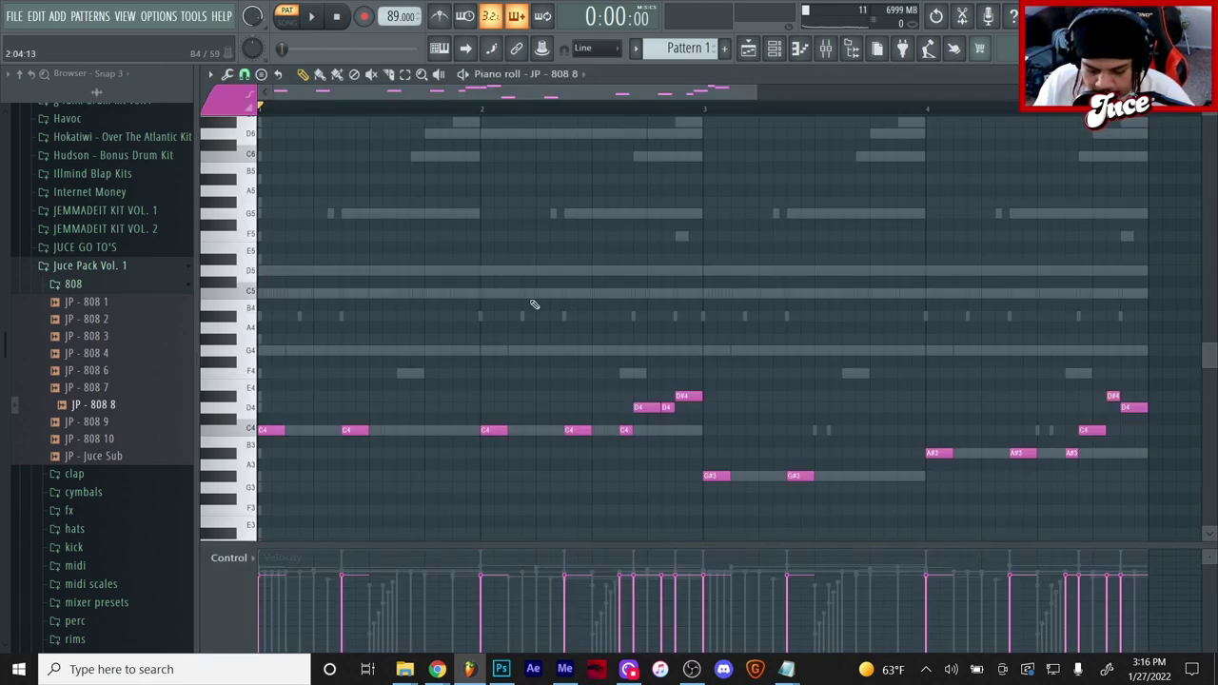
key("ctrl+Up")
key("ctrl+a")
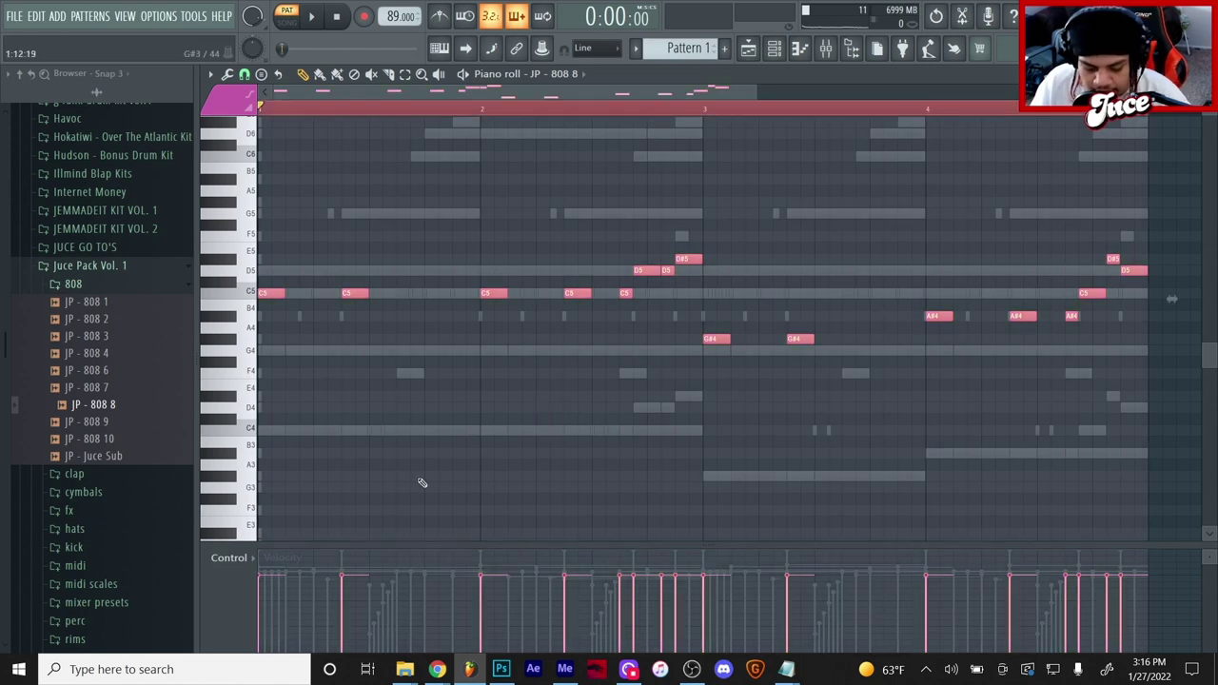
left_click_drag(265, 571, 1078, 396)
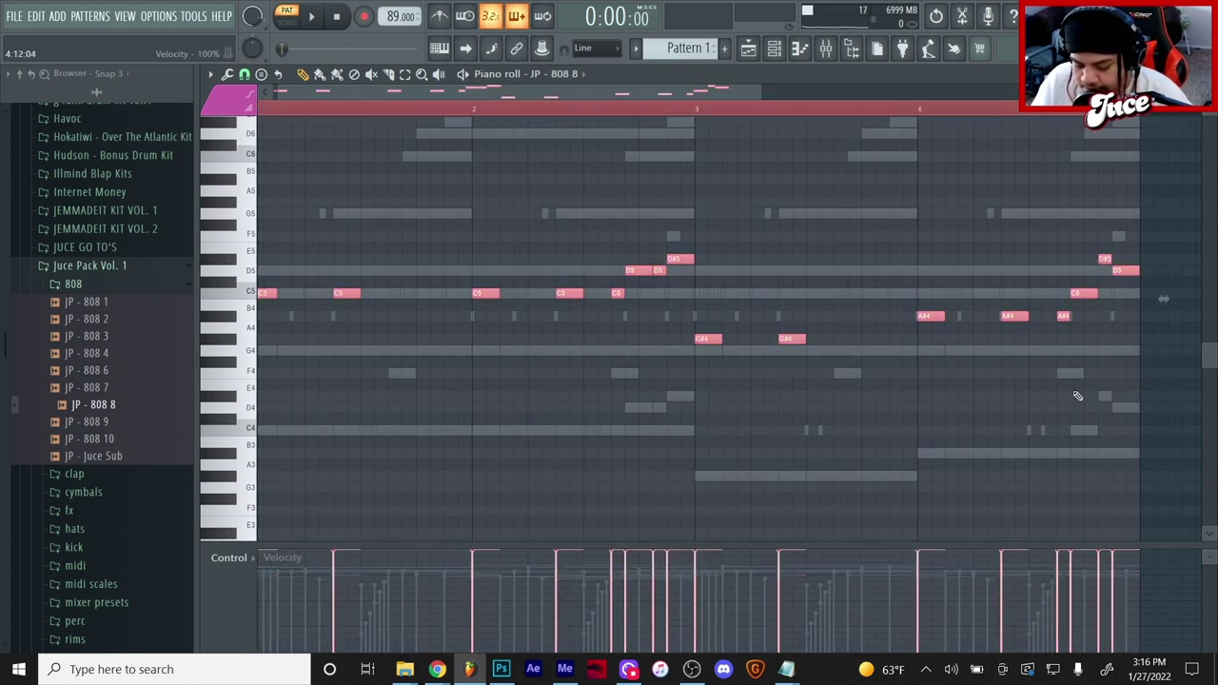
left_click_drag(562, 92, 492, 85)
left_click(774, 49)
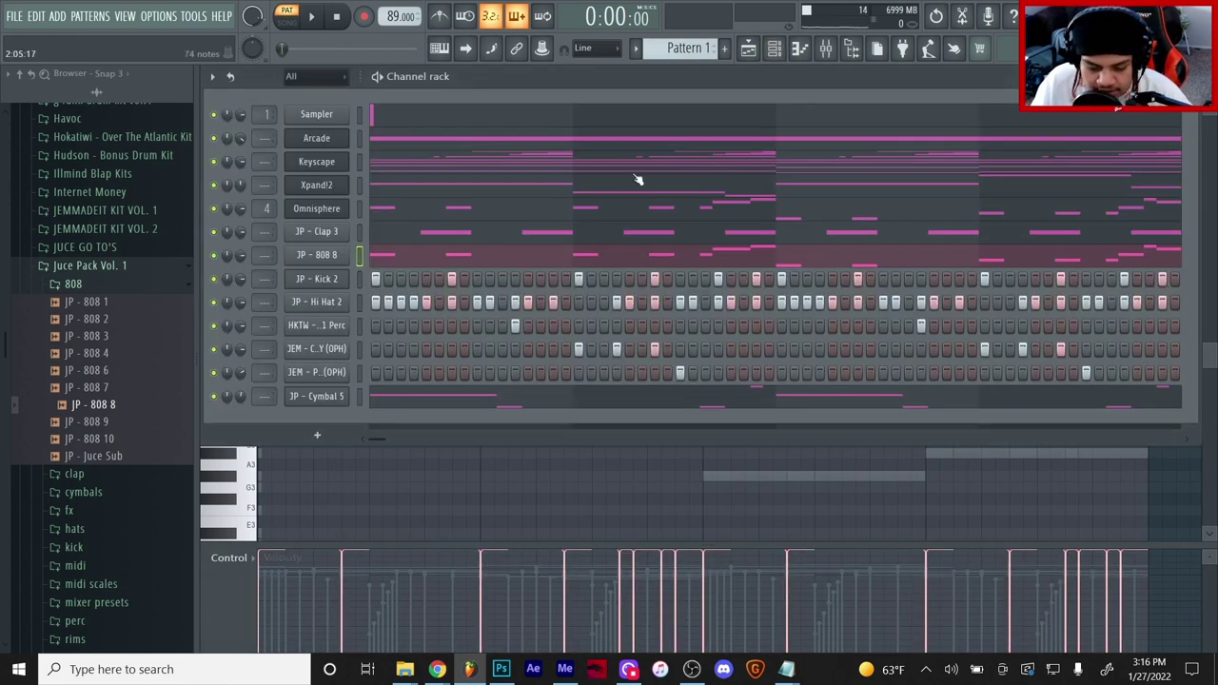
Play the pattern and examine the timing of the JP - 808 8 notes in the second half of bar 2.
key("space")
key("F9")
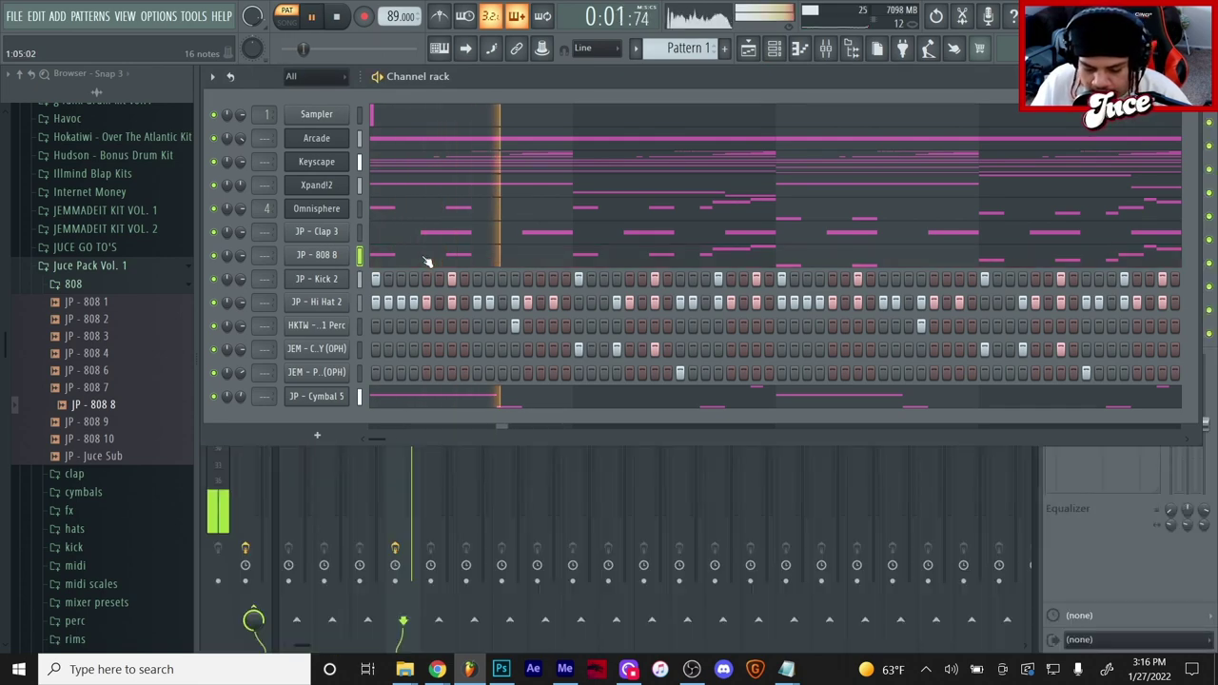
left_click(616, 266)
scroll(615, 267, "down", 4)
key("space")
left_click(593, 112)
scroll(597, 113, "up", 2)
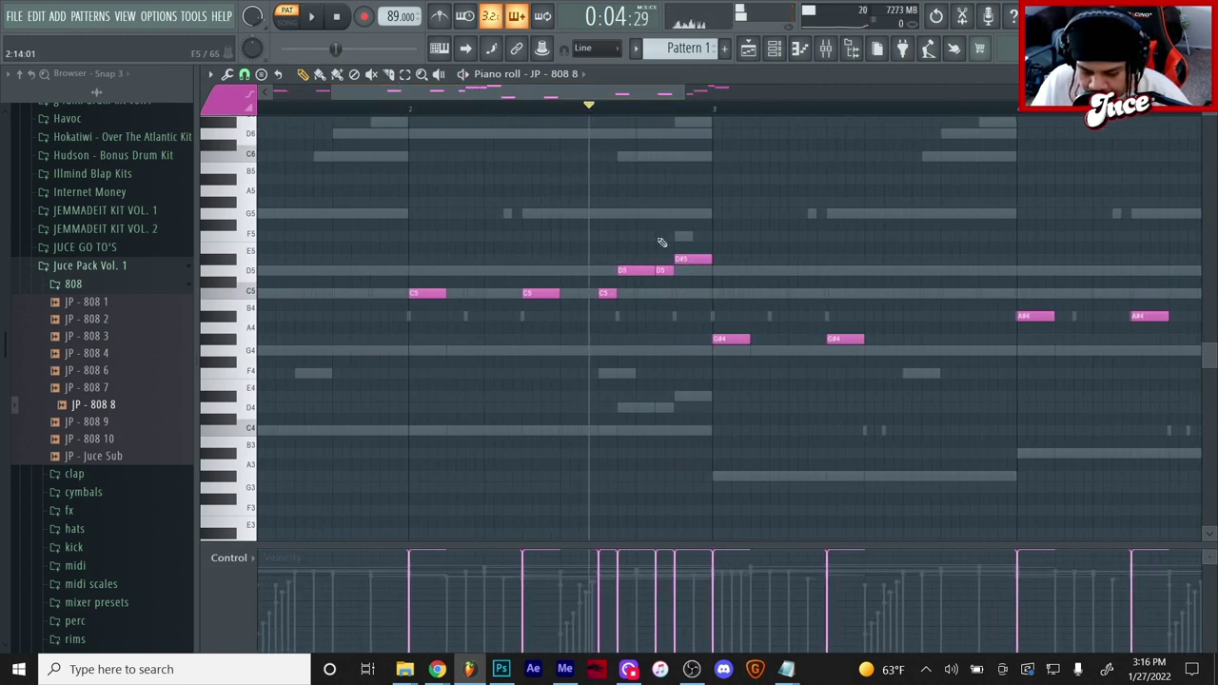
Move the last two layered JP - Kick 2 hits in bars 2 and 4 one step earlier, to steps 11 and 14.
left_click(777, 52)
right_click(320, 281)
left_click(381, 277)
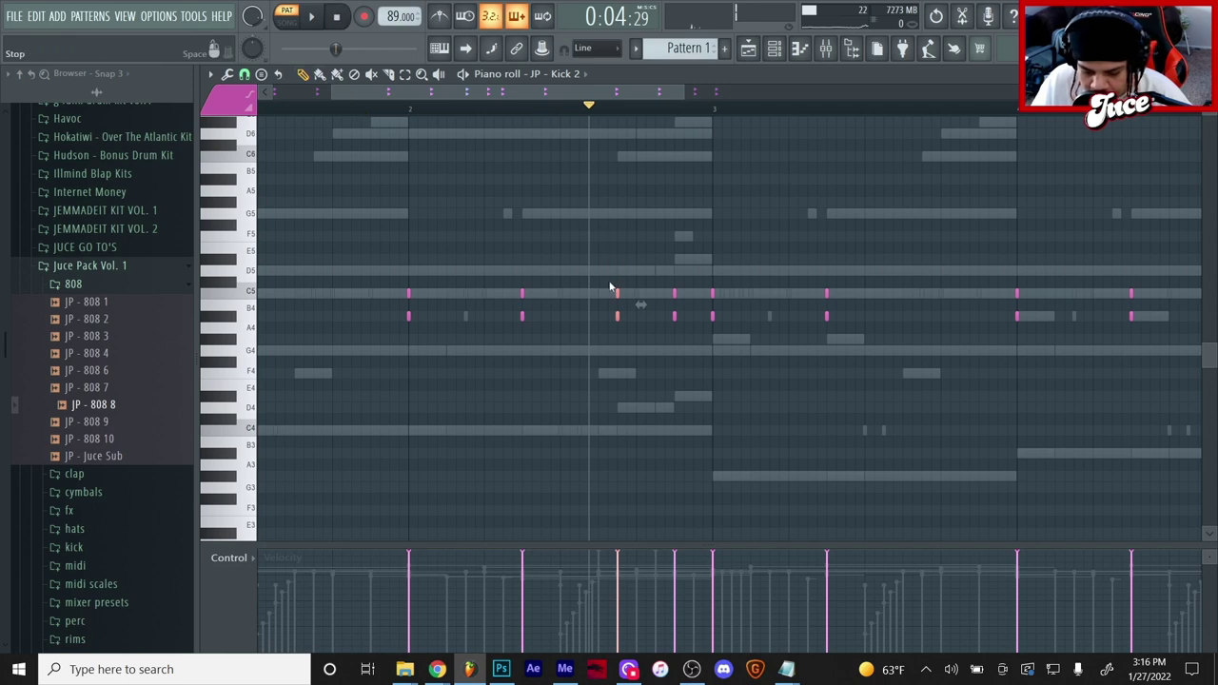
key("space")
left_click_drag(618, 315, 600, 317)
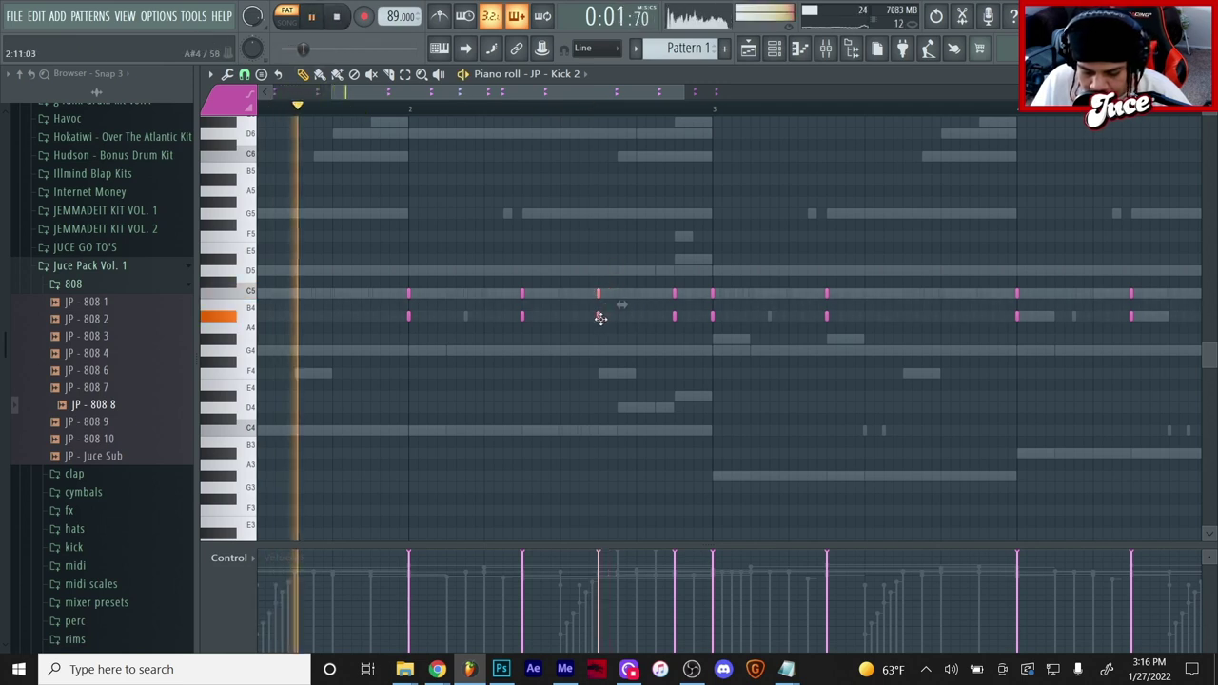
left_click_drag(675, 315, 657, 317)
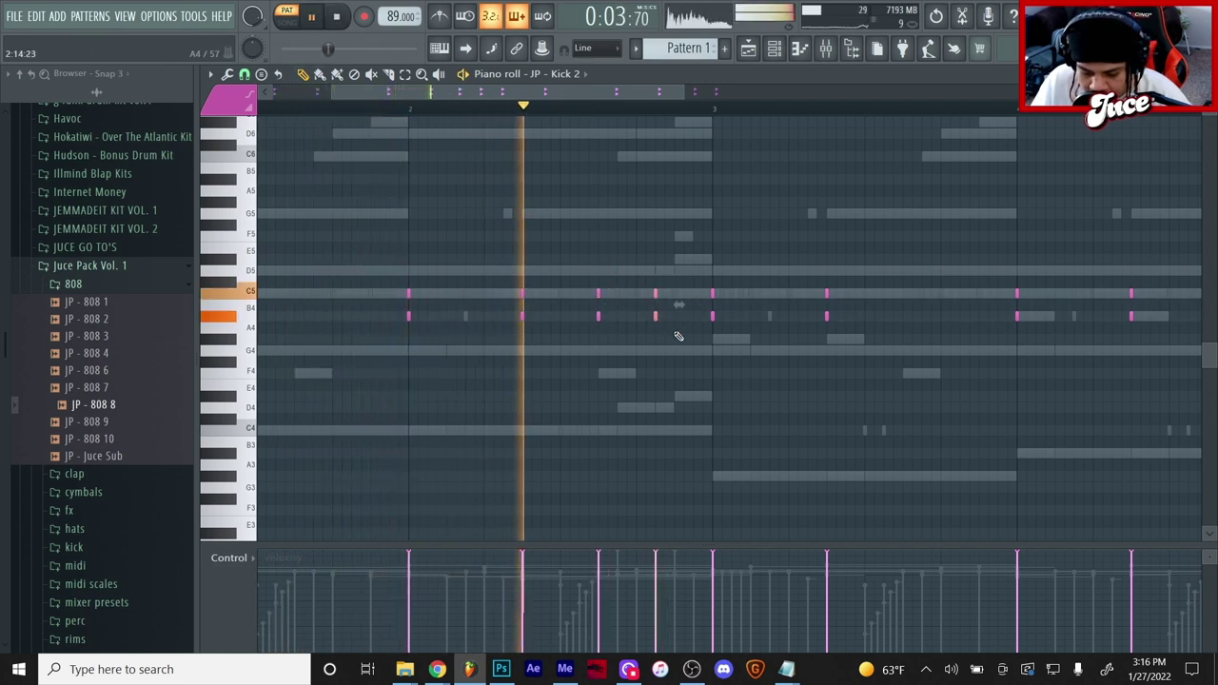
scroll(716, 113, "down", 2)
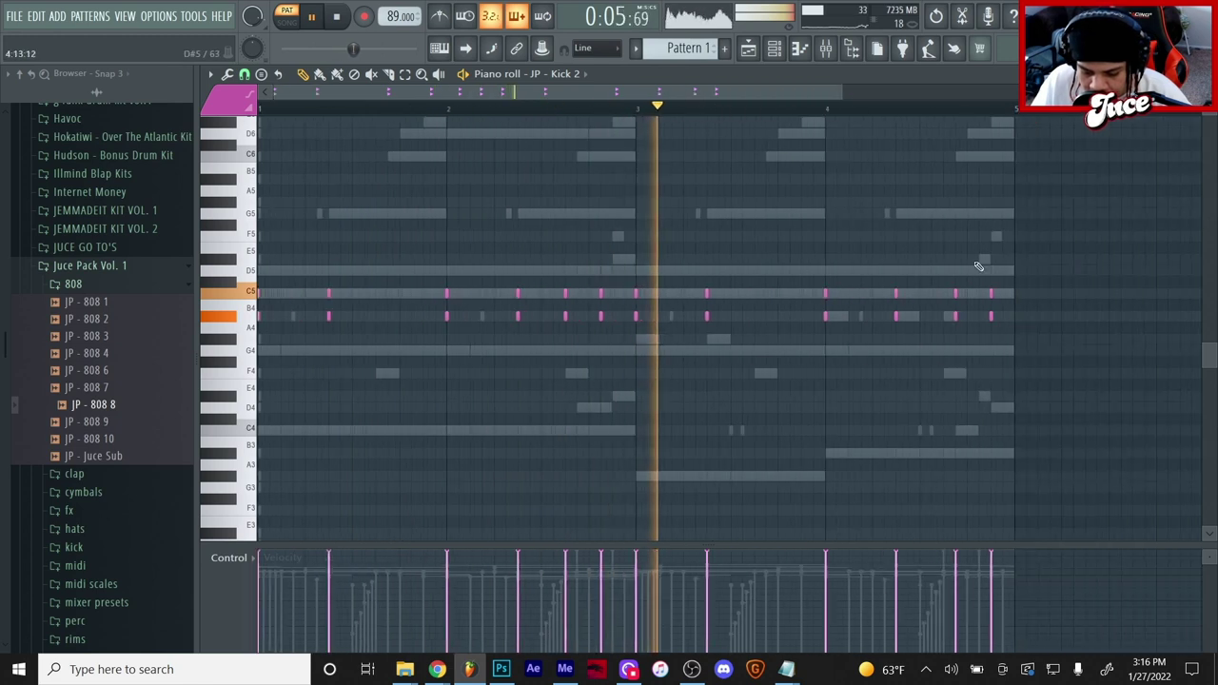
left_click_drag(1025, 272, 945, 325)
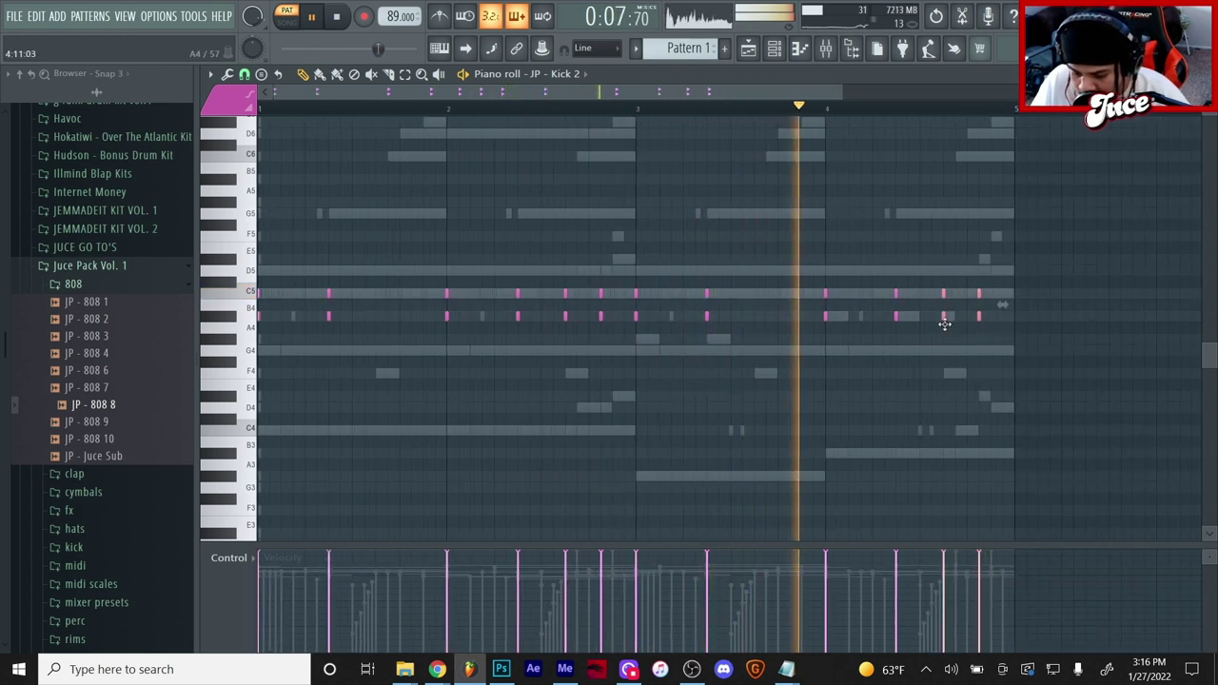
Lower the velocities of all JP - 808 8 notes slightly and play the pattern.
left_click(774, 50)
left_click(90, 266)
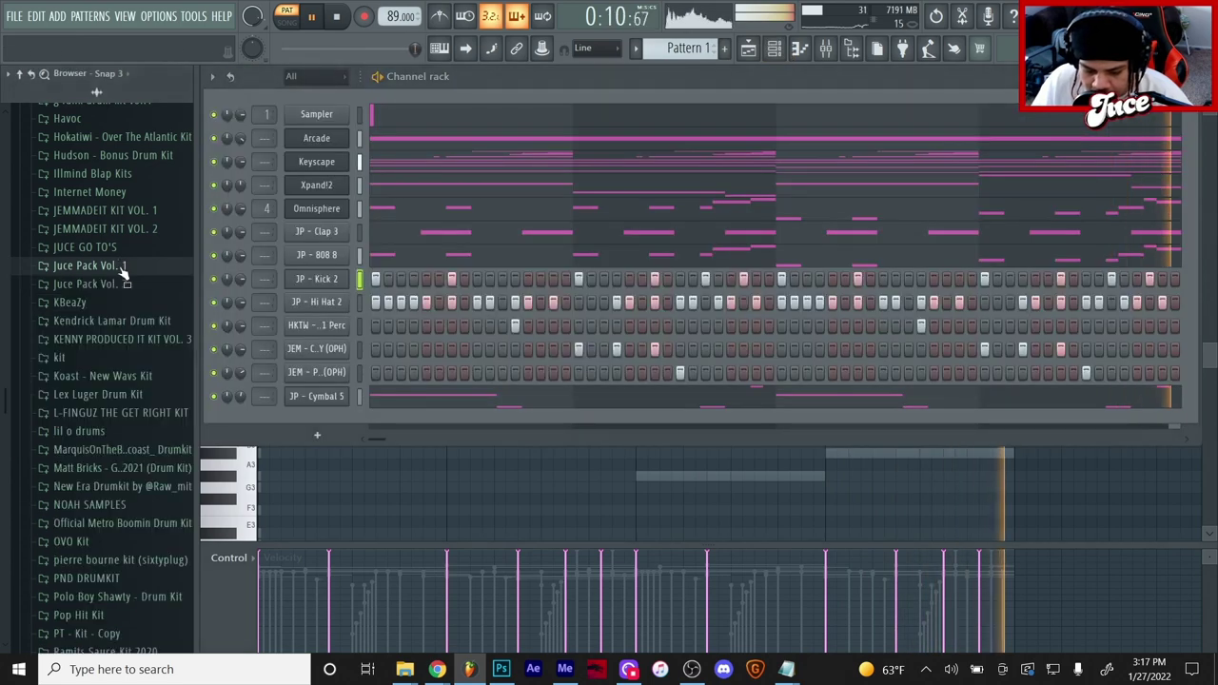
left_click(322, 283)
left_click(295, 279)
key("space")
left_click(415, 260)
key("ctrl+a")
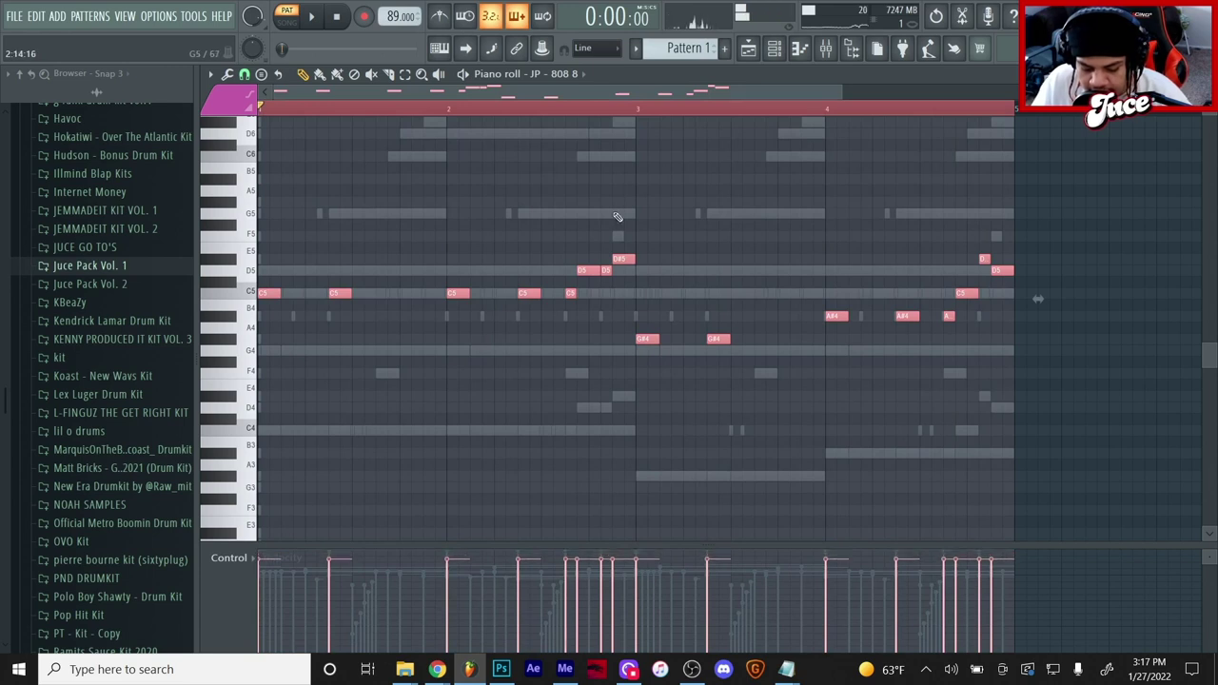
key("ctrl+d")
left_click(773, 50)
key("space")
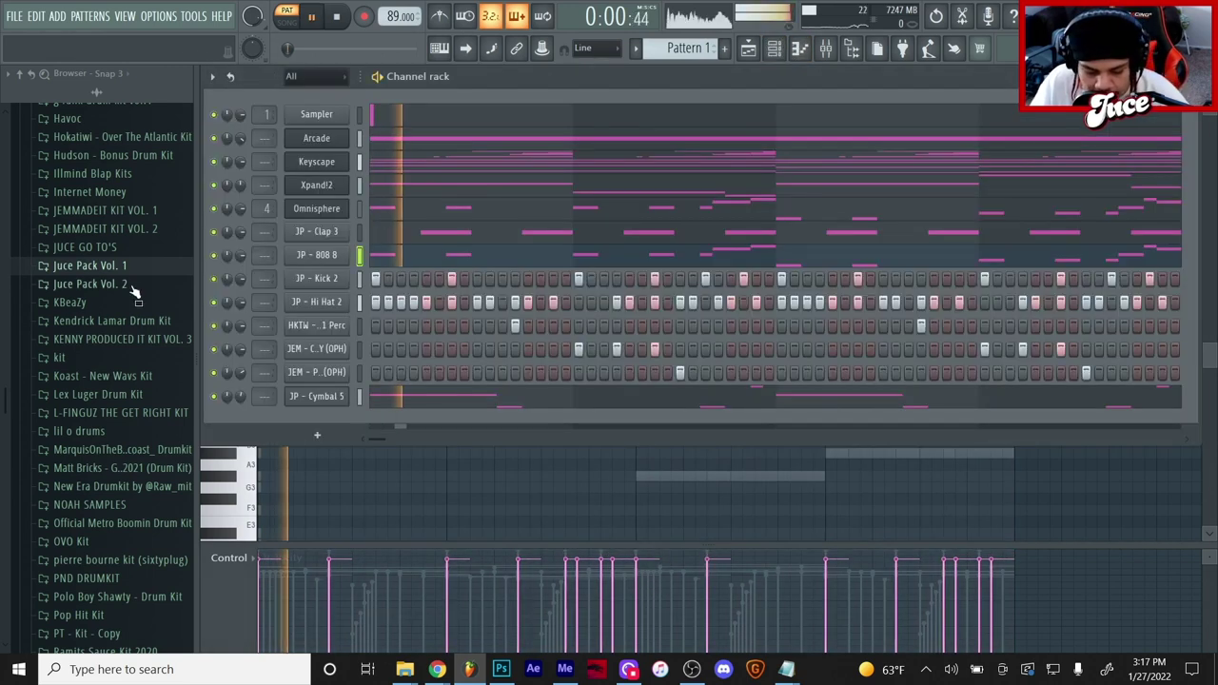
Add JP - Clap 1 from Juce Pack Vol. 2 with one hit on step 13 of bar 4, and open its channel settings.
left_click(131, 286)
left_click(130, 323)
left_click_drag(133, 339, 326, 249)
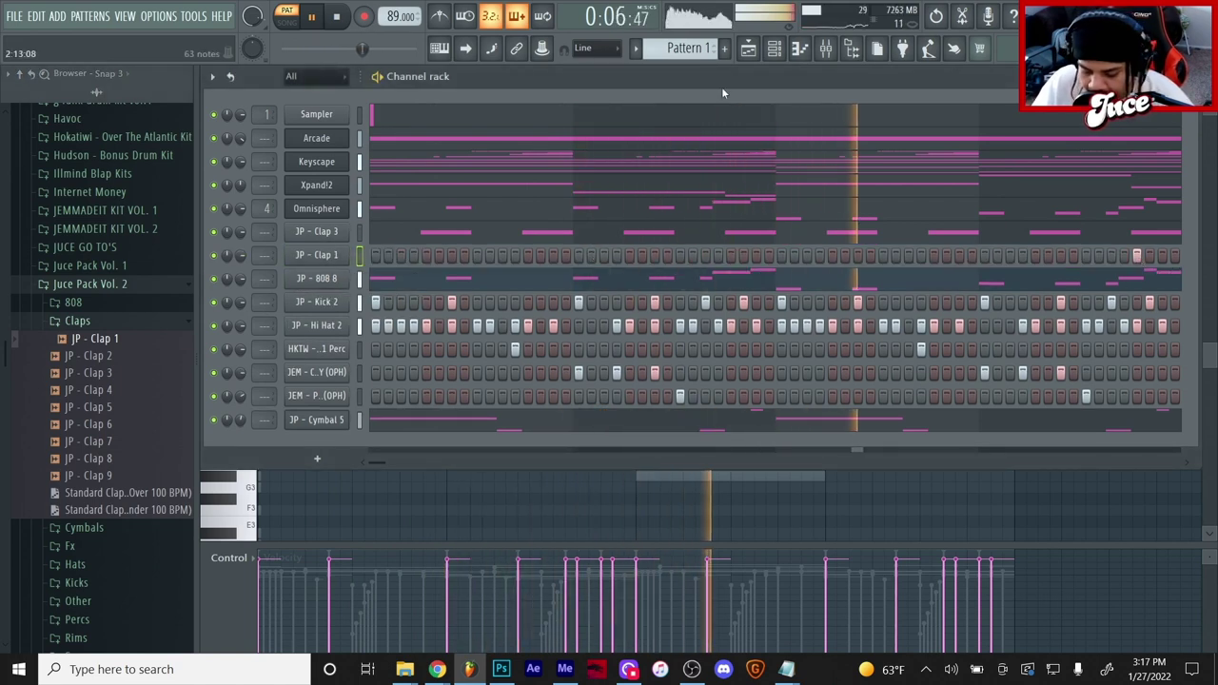
left_click(333, 258)
left_click(483, 297)
left_click(538, 87)
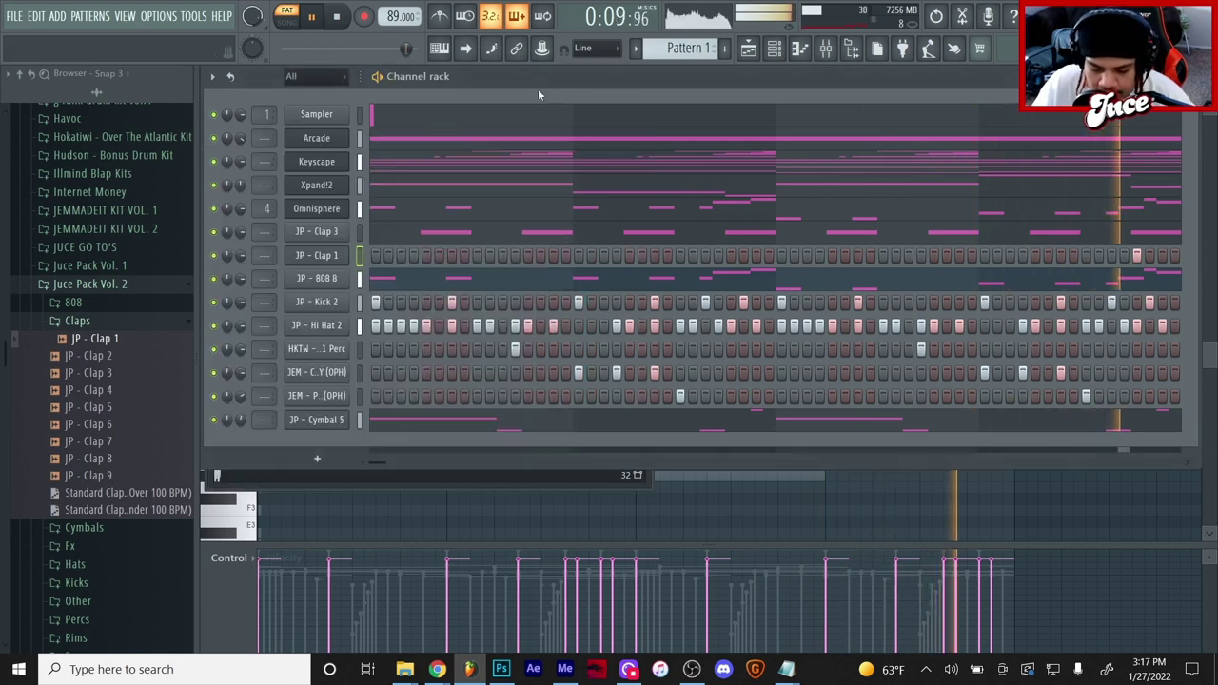
Add TBE - Guitar Fall from The Bear Essentials Extras folder as the last channel, with one hit at the start of bar 4.
left_click(112, 286)
scroll(119, 285, "down", 5)
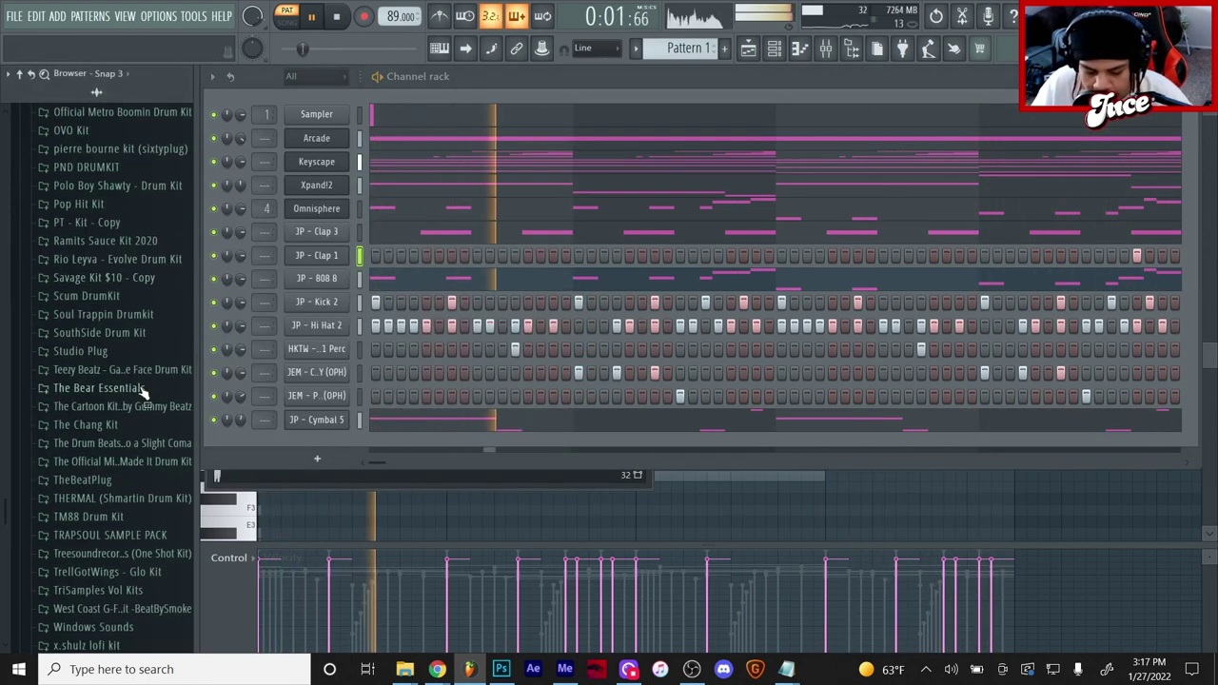
key("space")
left_click(99, 389)
left_click(106, 463)
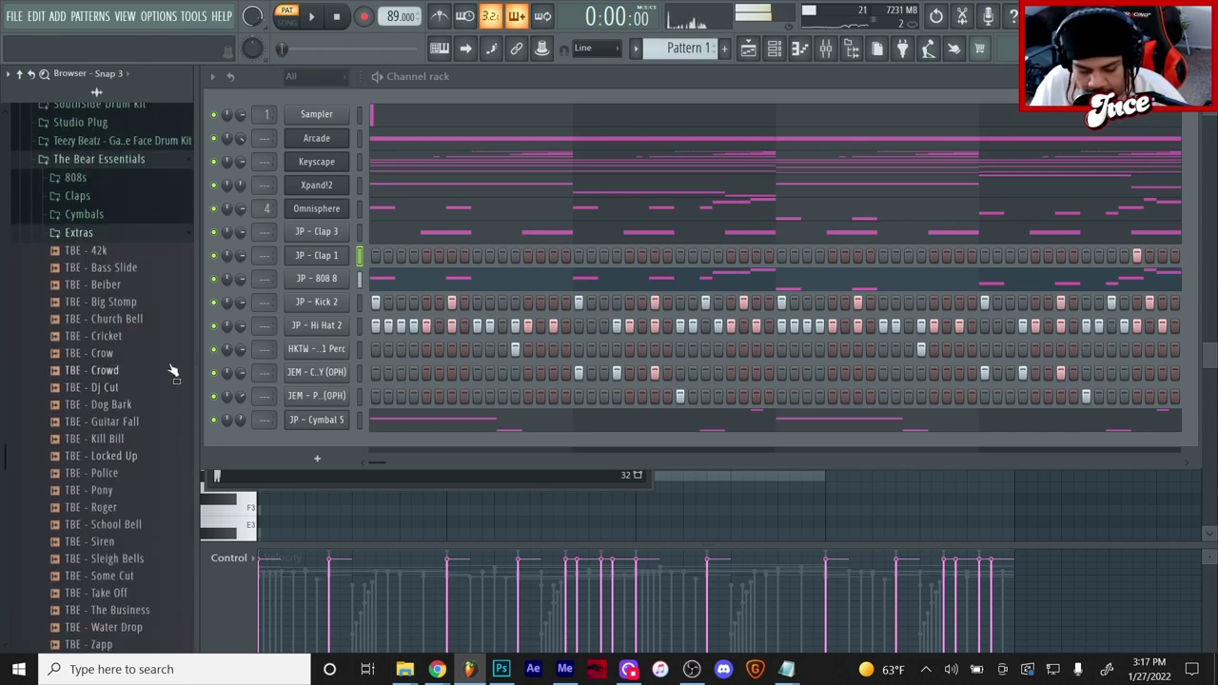
left_click_drag(138, 422, 324, 473)
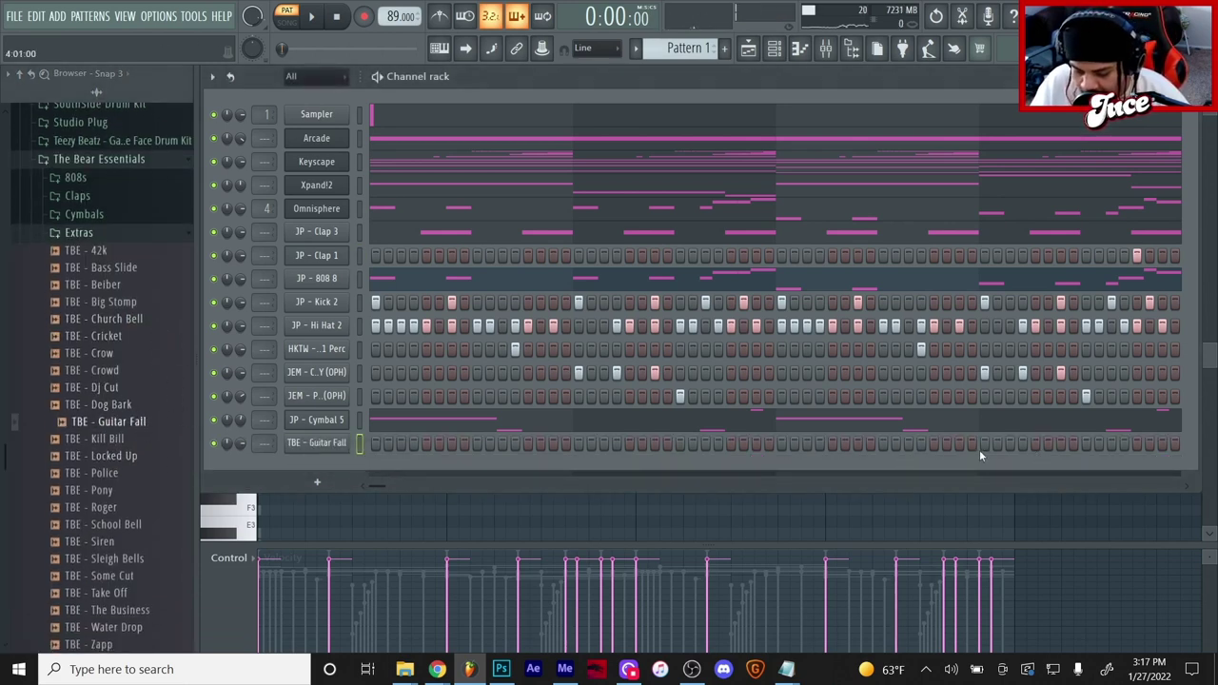
key("space")
Stretch the TBE - Guitar Fall C5 note across all of bar 4 and open its channel settings.
right_click(340, 443)
left_click(381, 443)
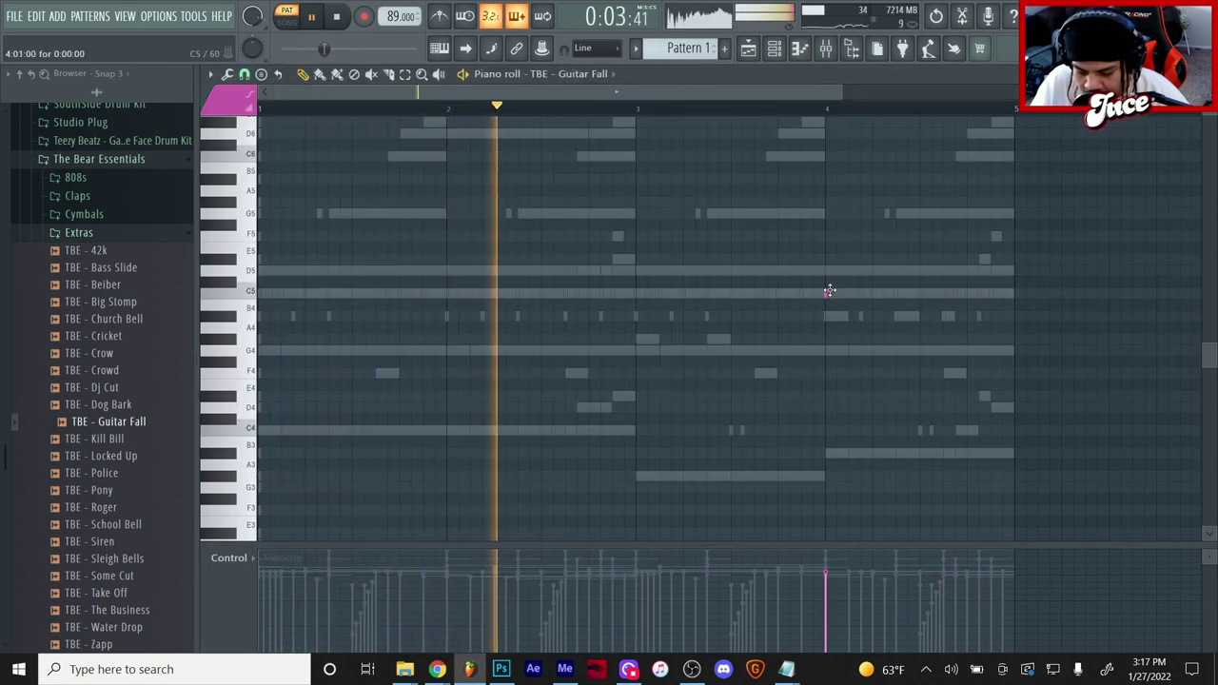
left_click_drag(831, 292, 1022, 321)
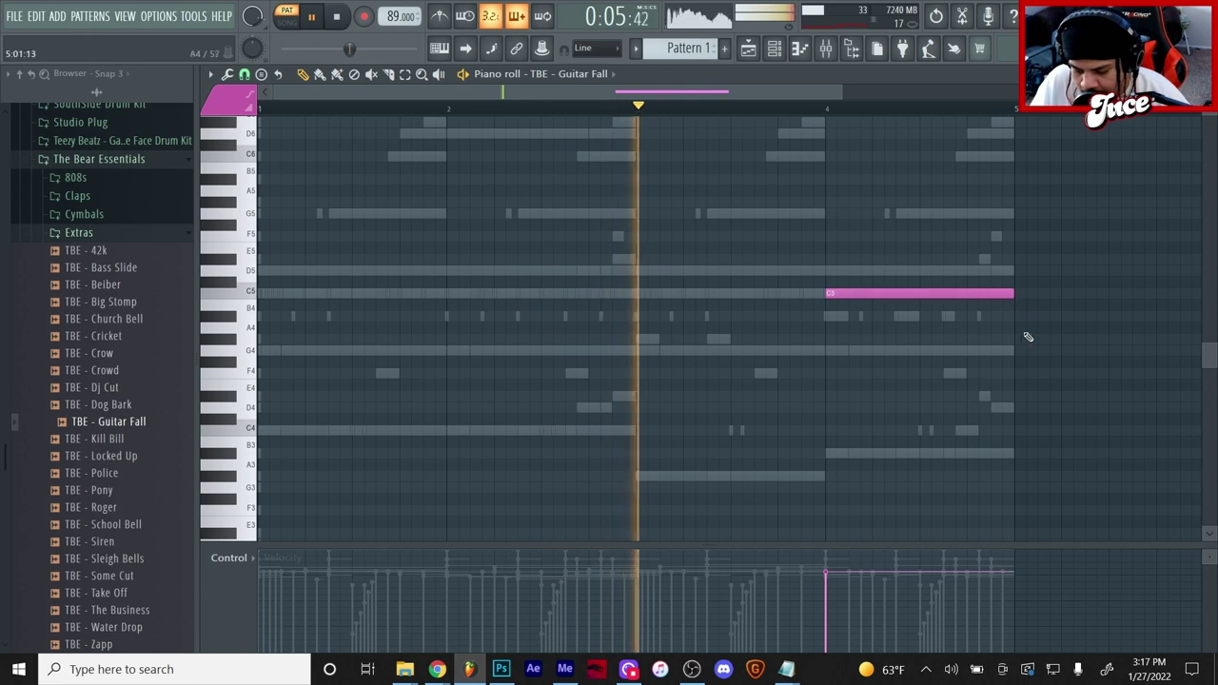
left_click(775, 48)
left_click(314, 443)
right_click(534, 241)
left_click(555, 257)
left_click(740, 90)
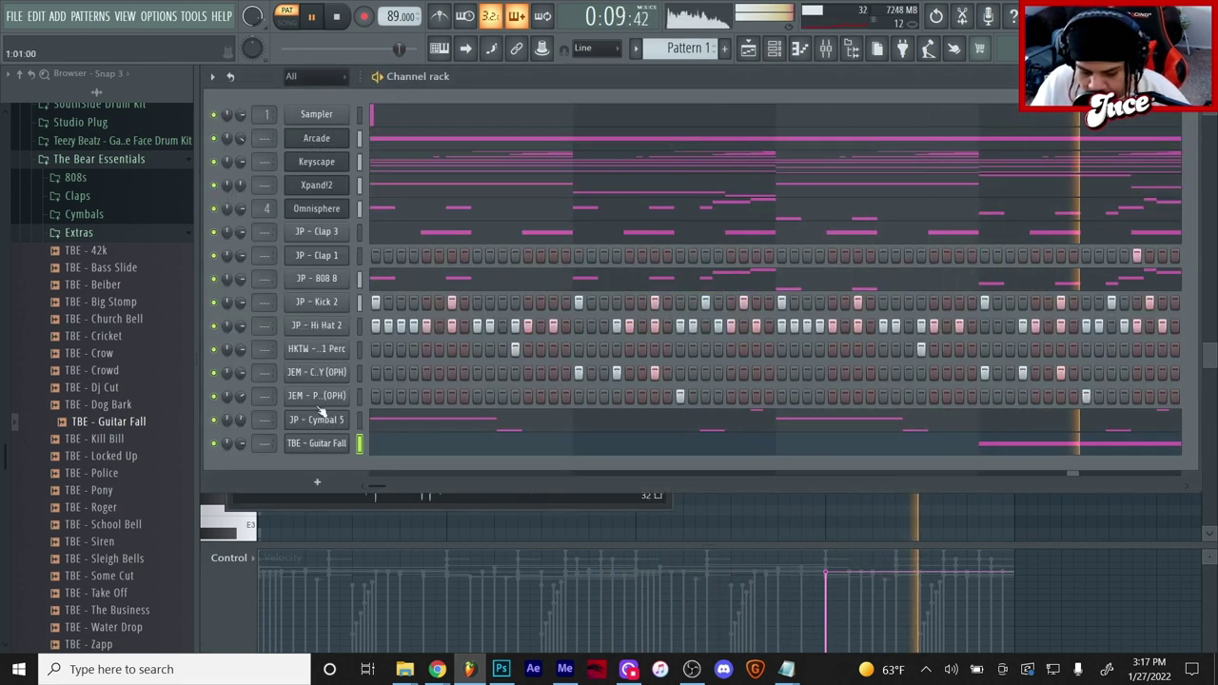
Stop playback and split Pattern 1 by channel in the playlist.
key("space")
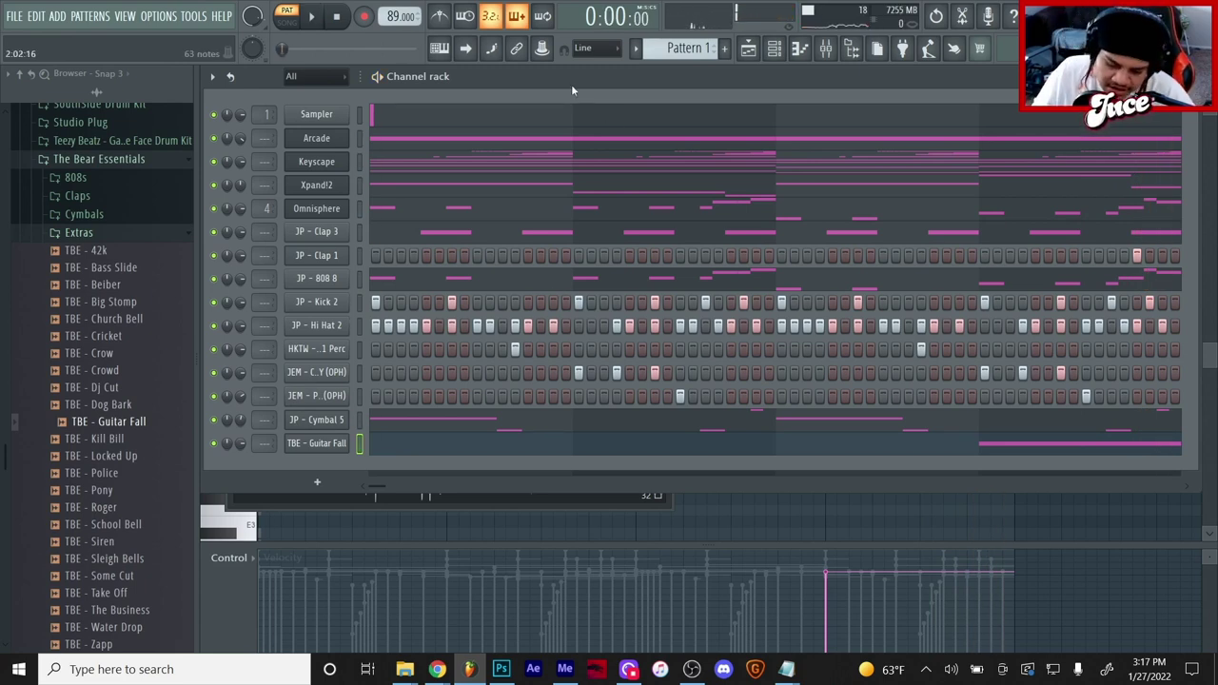
left_click(749, 48)
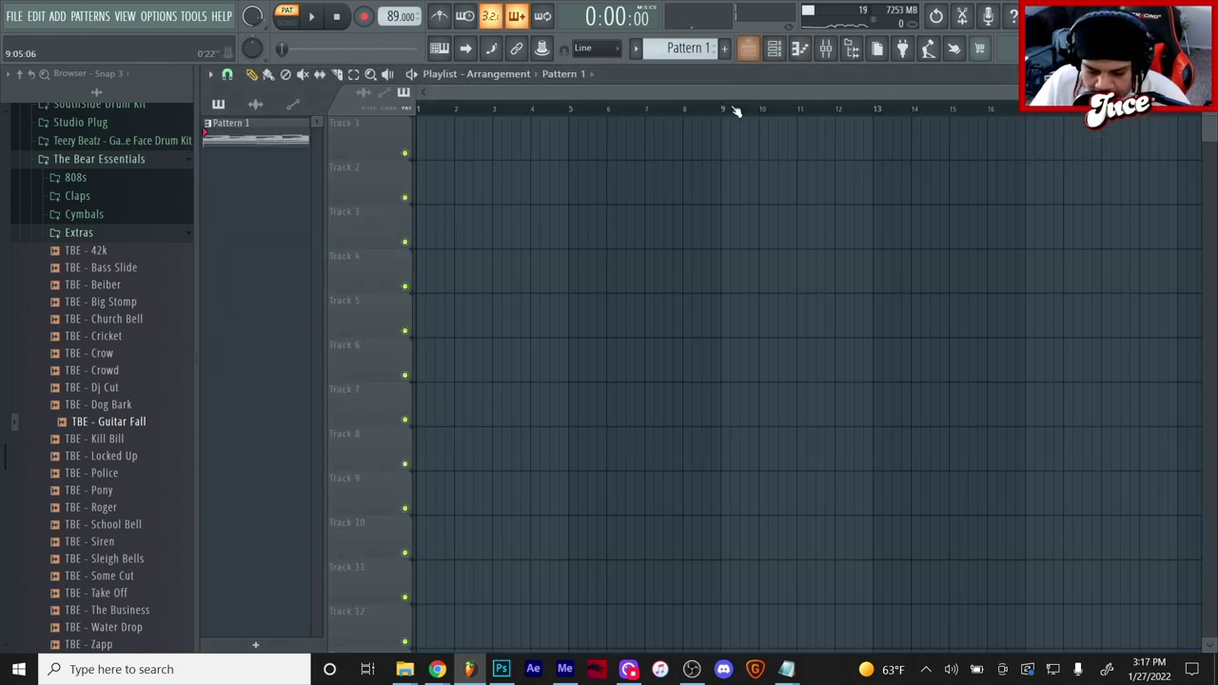
right_click(233, 134)
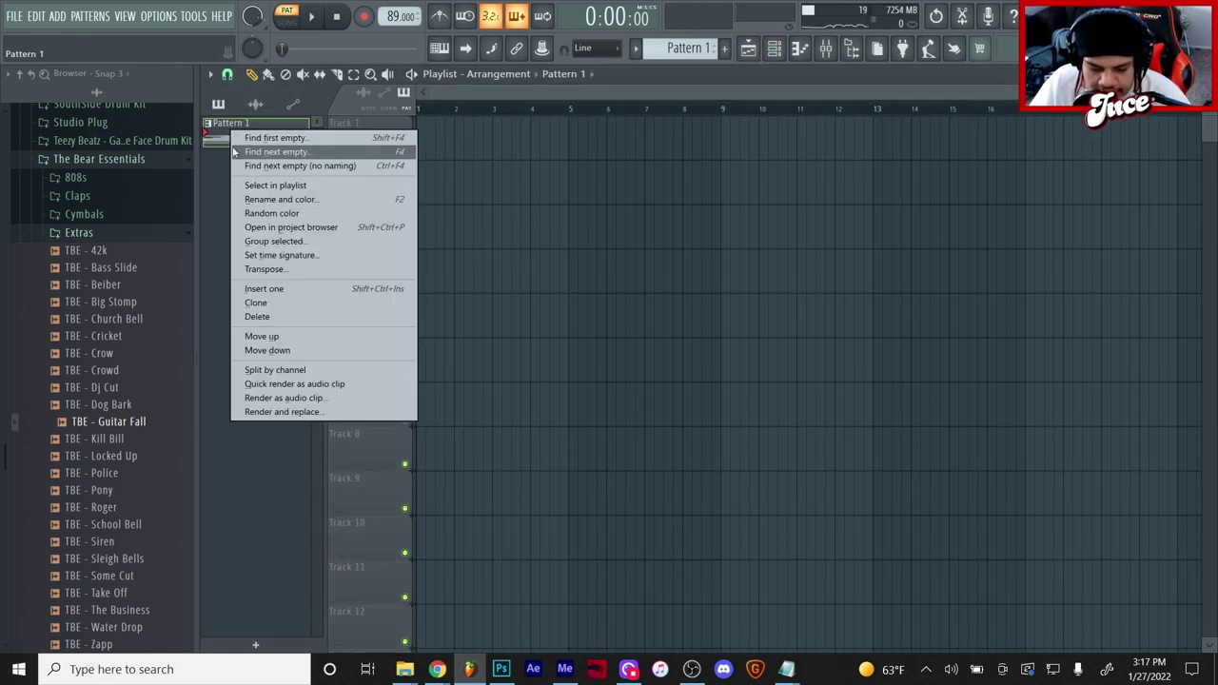
left_click(316, 367)
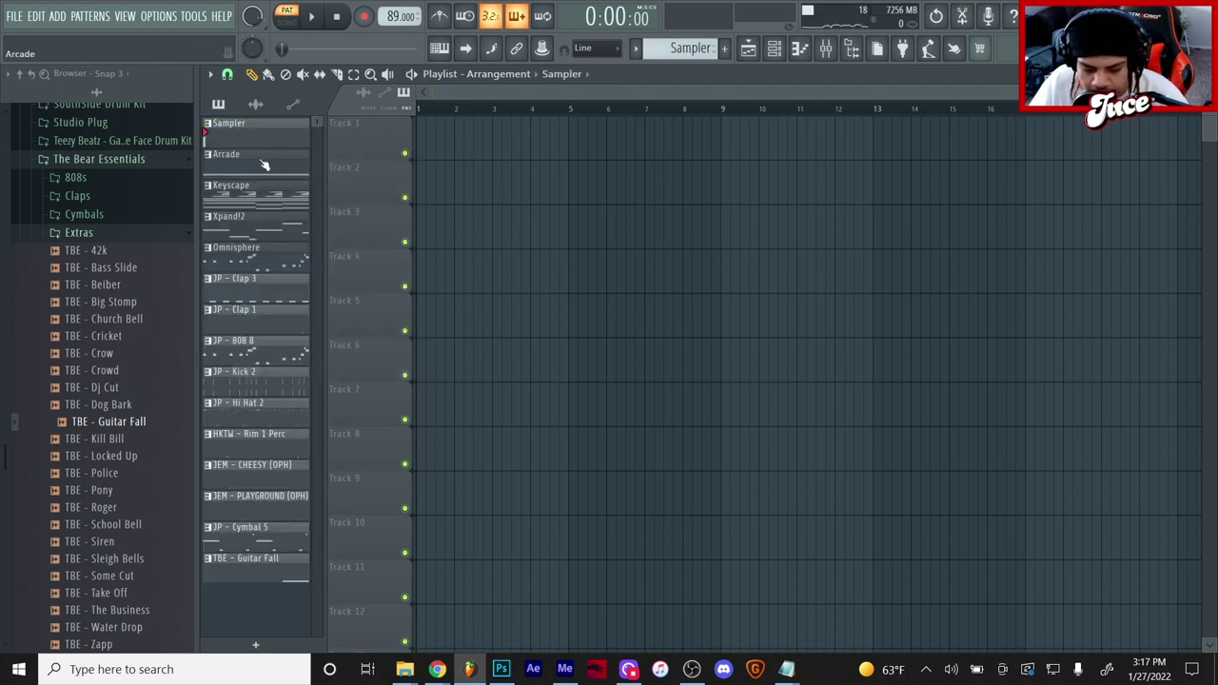
Select the patterns from Arcade to TBE - Guitar Fall and place them together at bar 1 on tracks 1 to 14.
left_click(263, 169)
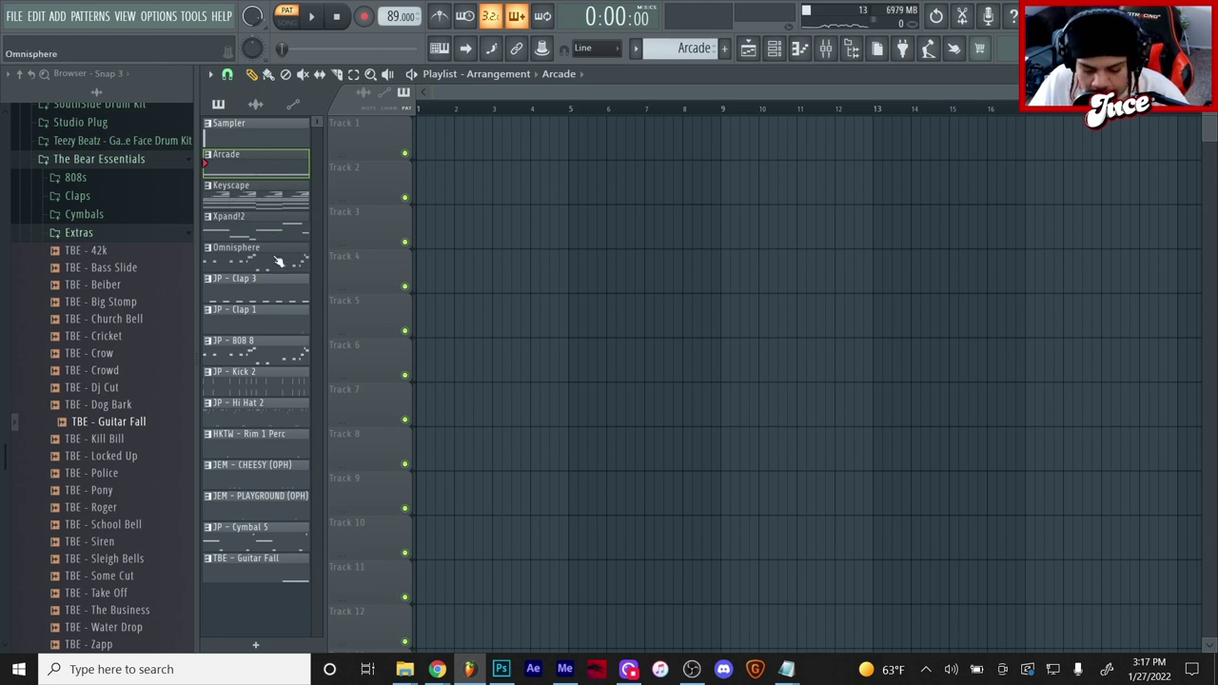
left_click(280, 575, "shift")
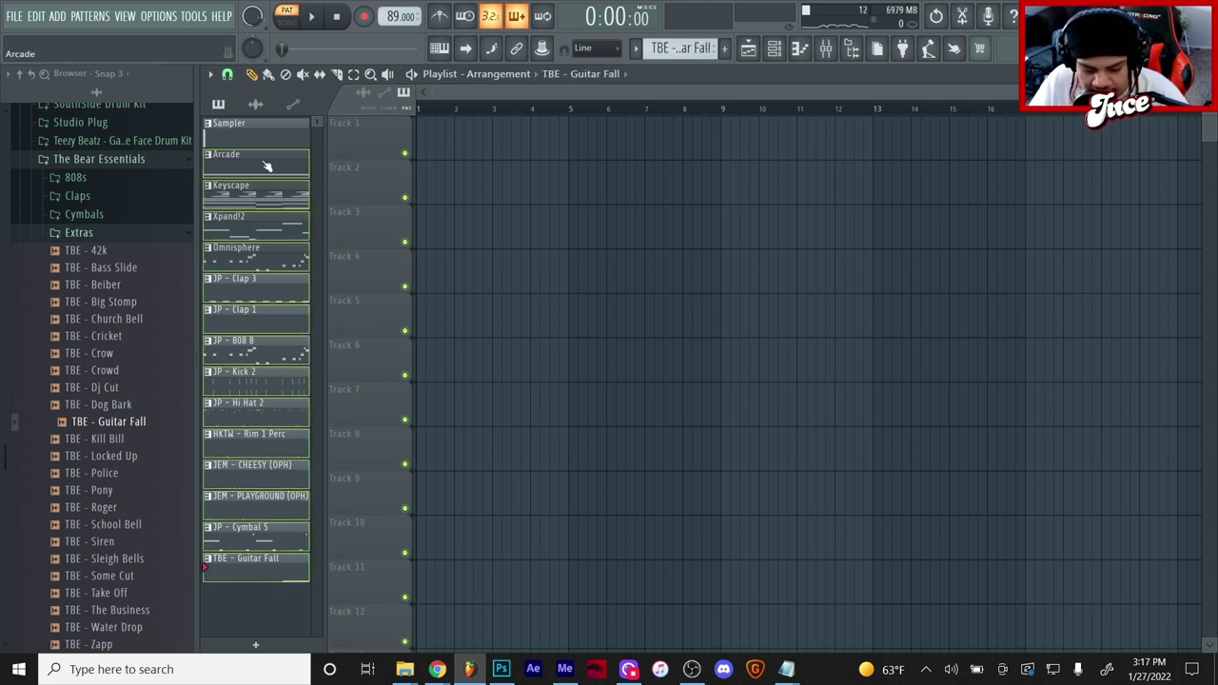
left_click_drag(265, 170, 427, 143)
scroll(506, 405, "down", 4)
left_click_drag(528, 364, 568, 365)
scroll(853, 342, "up", 4)
scroll(809, 381, "down", 2, "alt")
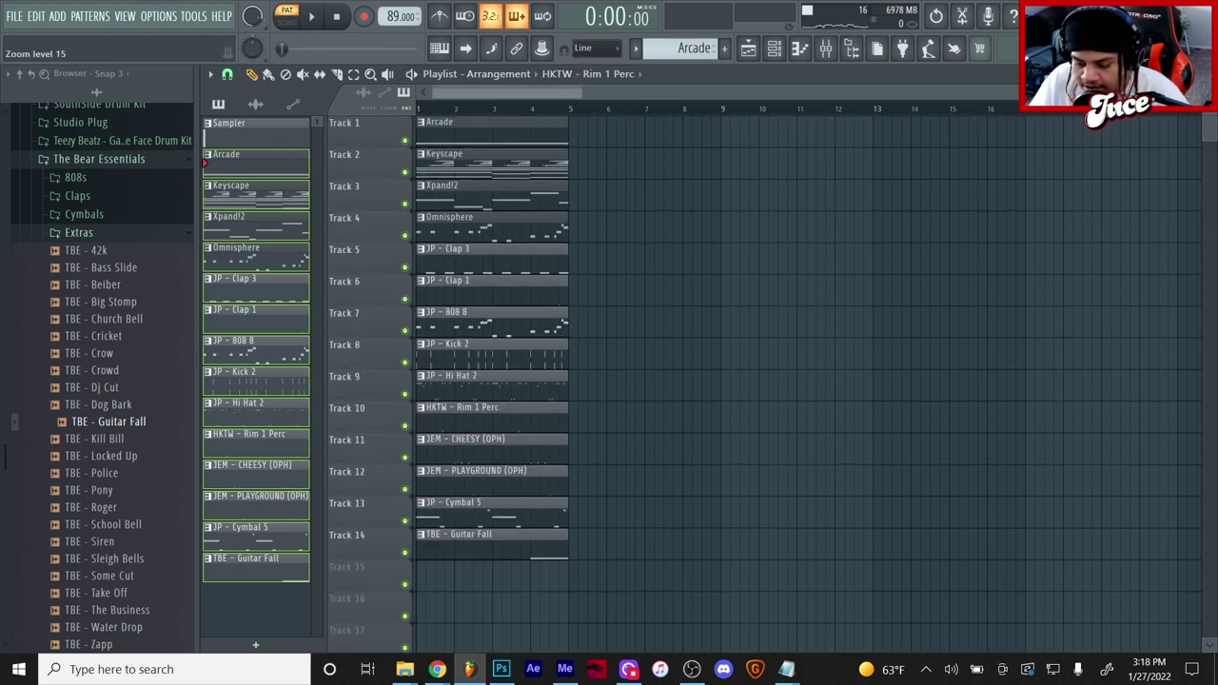
Select all the placed clips and duplicate them repeatedly until the arrangement fills bars 1 to 32.
left_click_drag(569, 116, 515, 575)
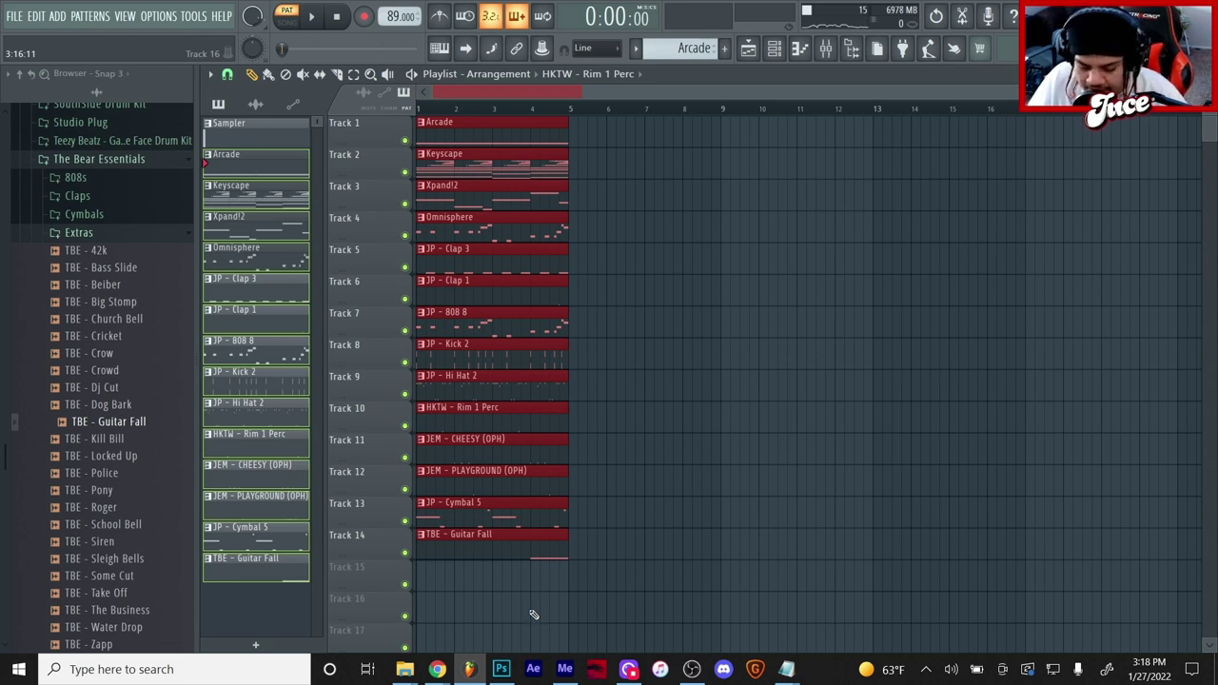
scroll(585, 112, "up", 1)
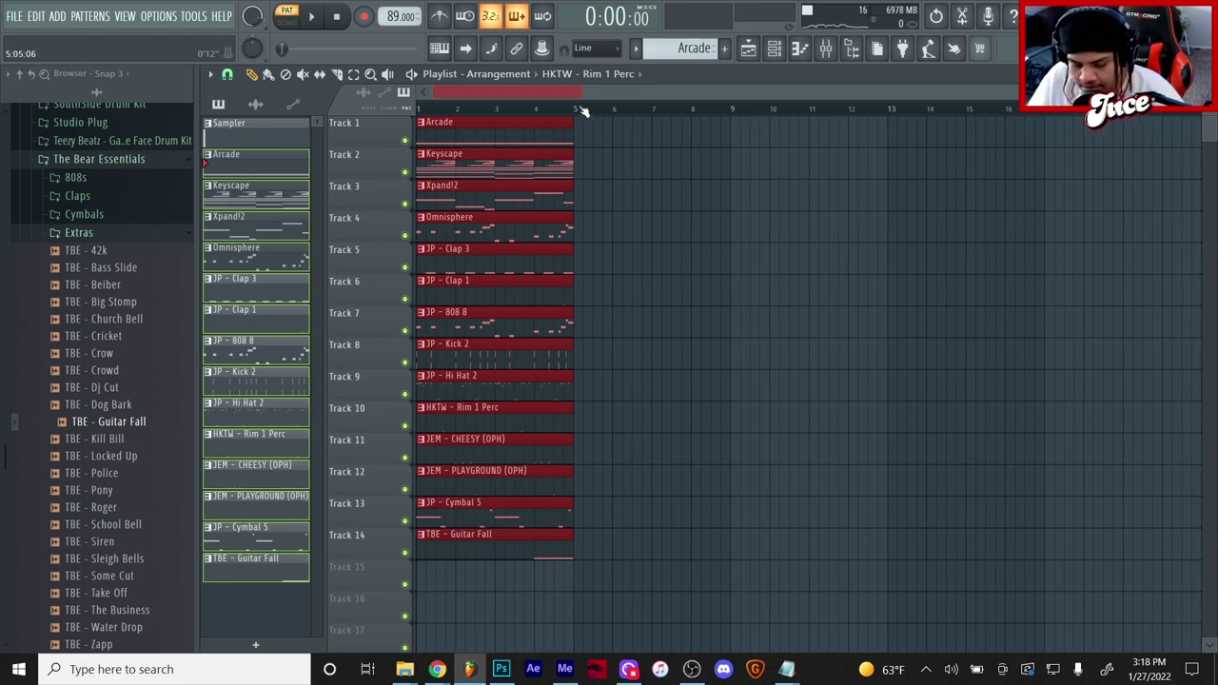
left_click_drag(589, 137, 519, 550)
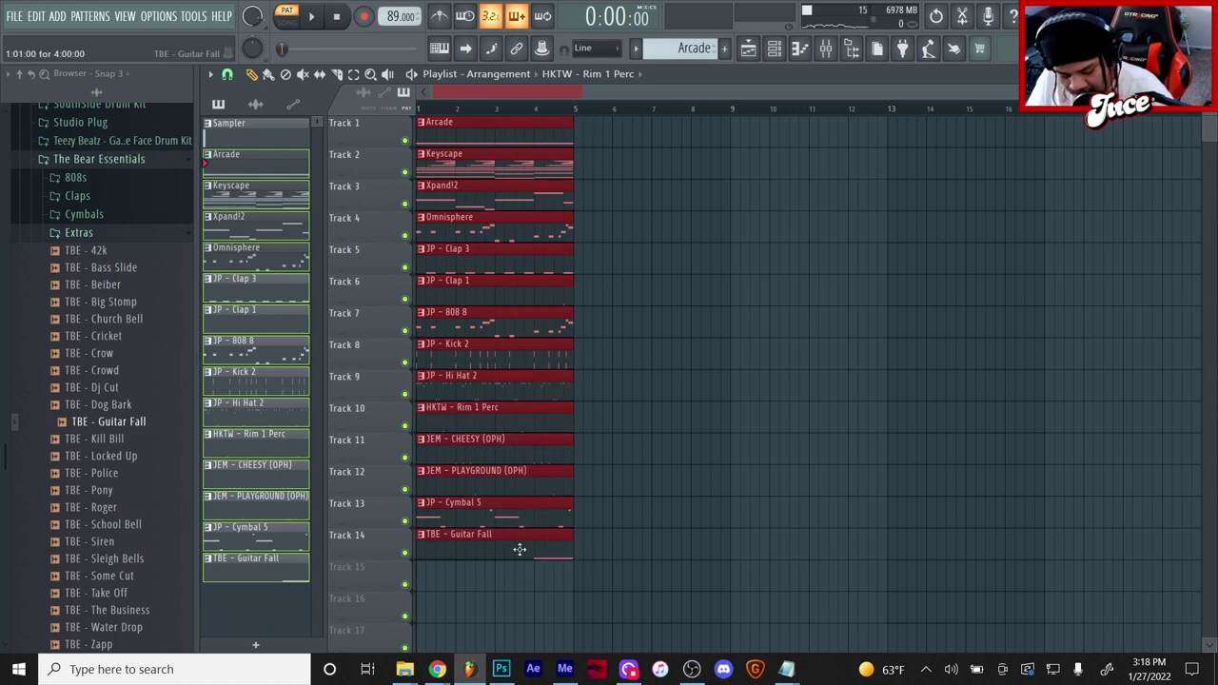
key("ctrl+b")
left_click_drag(500, 623, 715, 127)
key("ctrl+b")
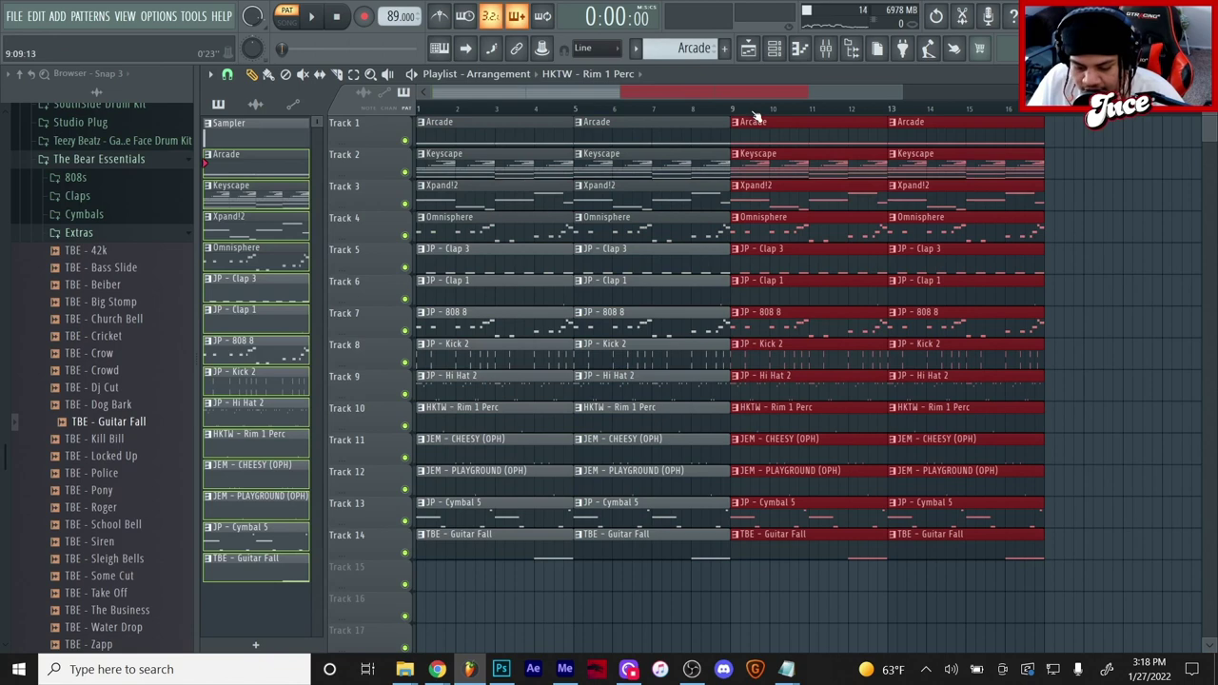
scroll(756, 115, "down", 2)
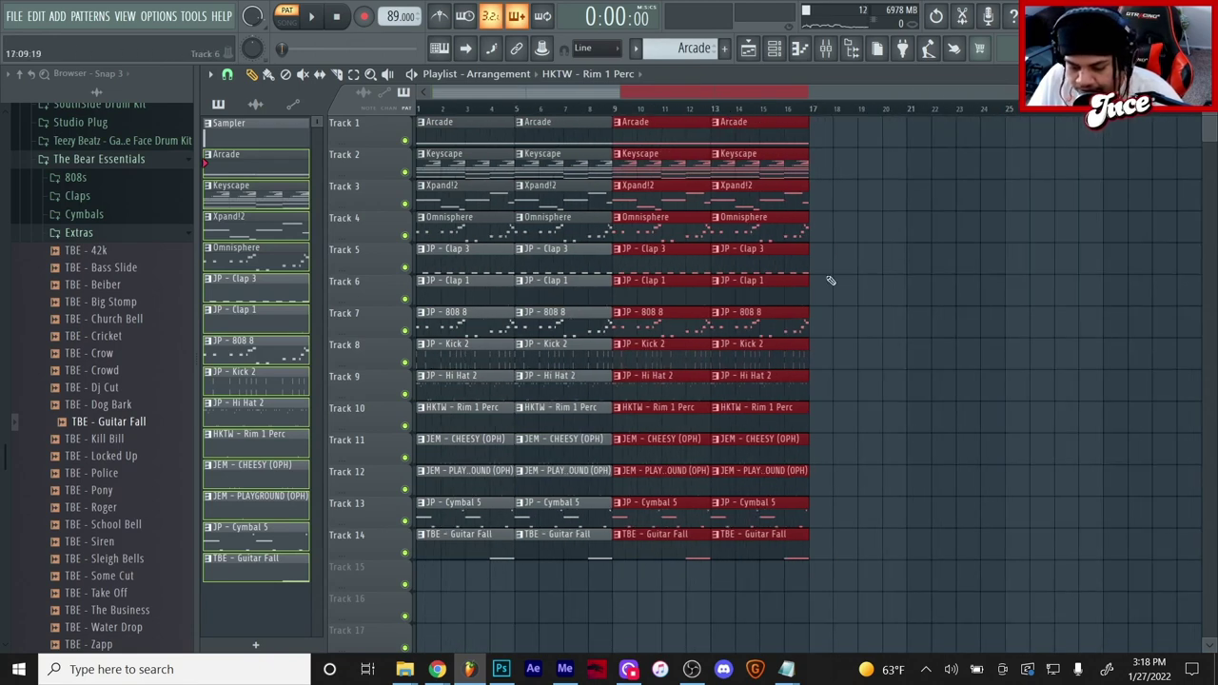
key("ctrl+b")
key("ctrl+b")
scroll(948, 118, "down", 2)
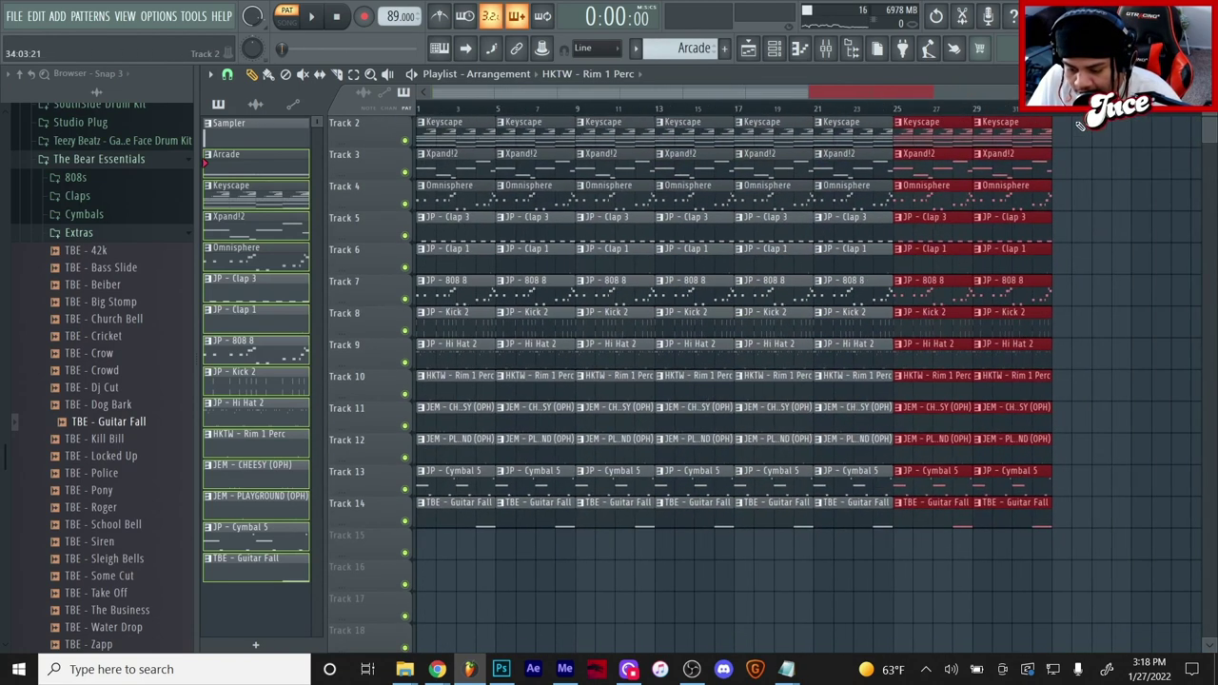
Keep only Keyscape in bars 1 to 4, clear tracks 5 to 13 in bars 5 to 8, and play in song mode.
scroll(511, 343, "up", 1)
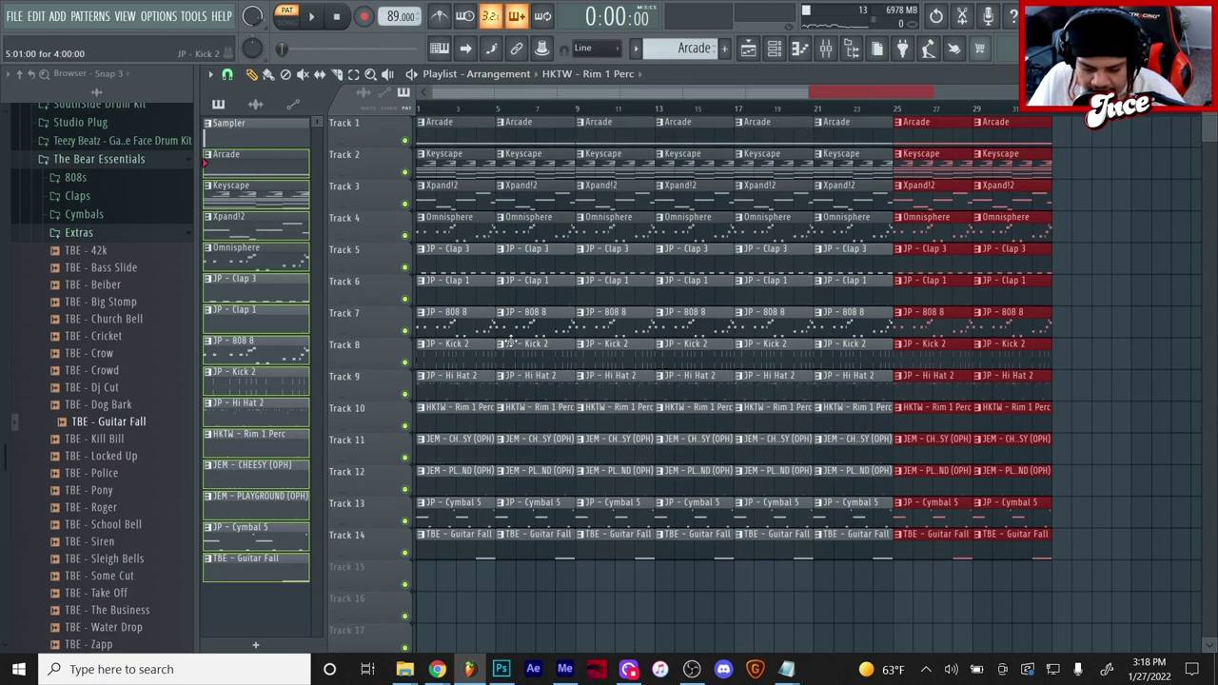
left_click_drag(446, 199, 453, 561)
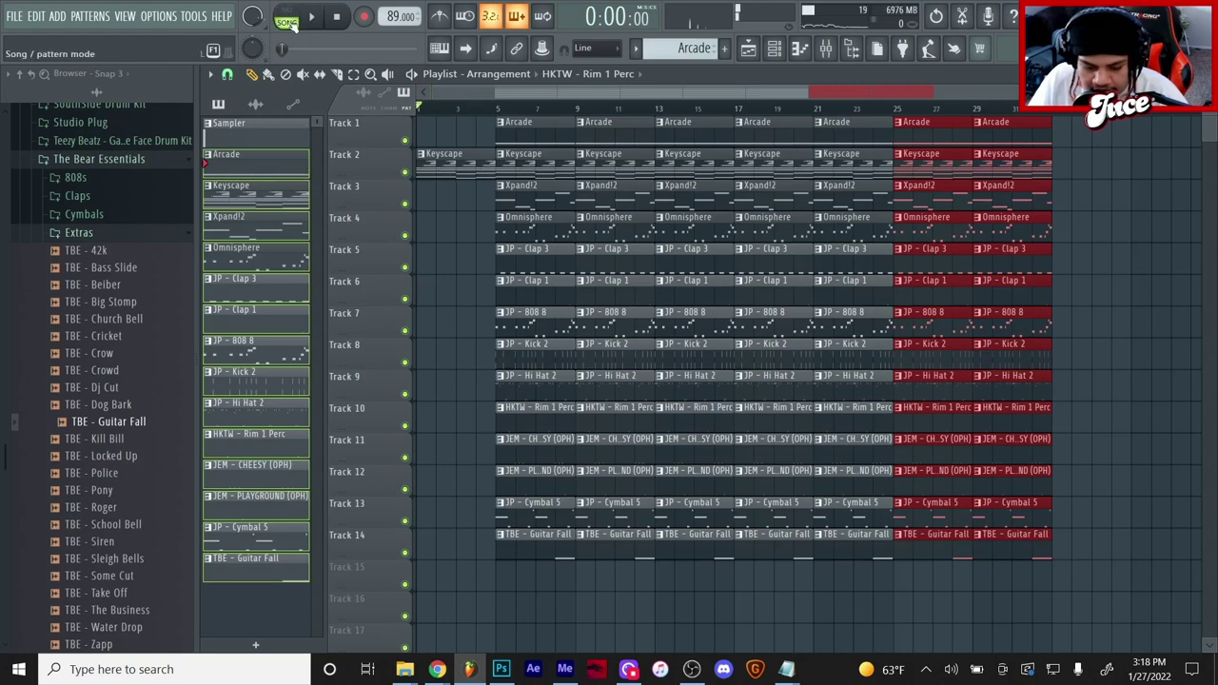
scroll(457, 114, "up", 5)
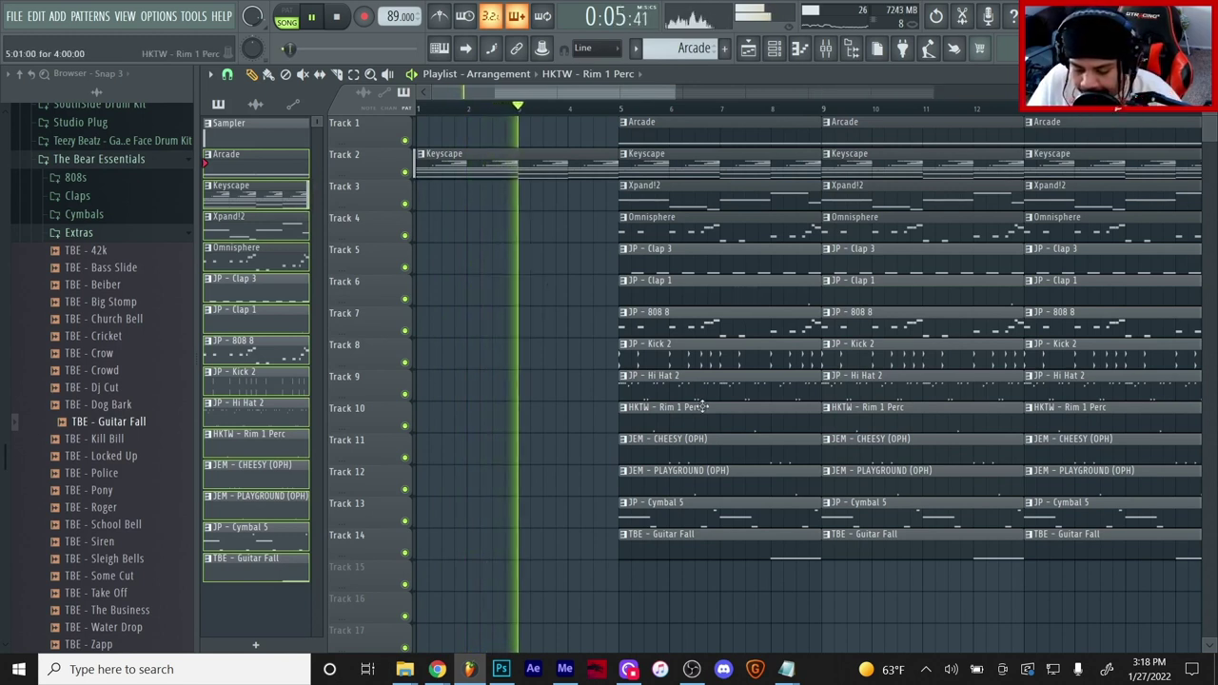
left_click_drag(699, 268, 699, 520)
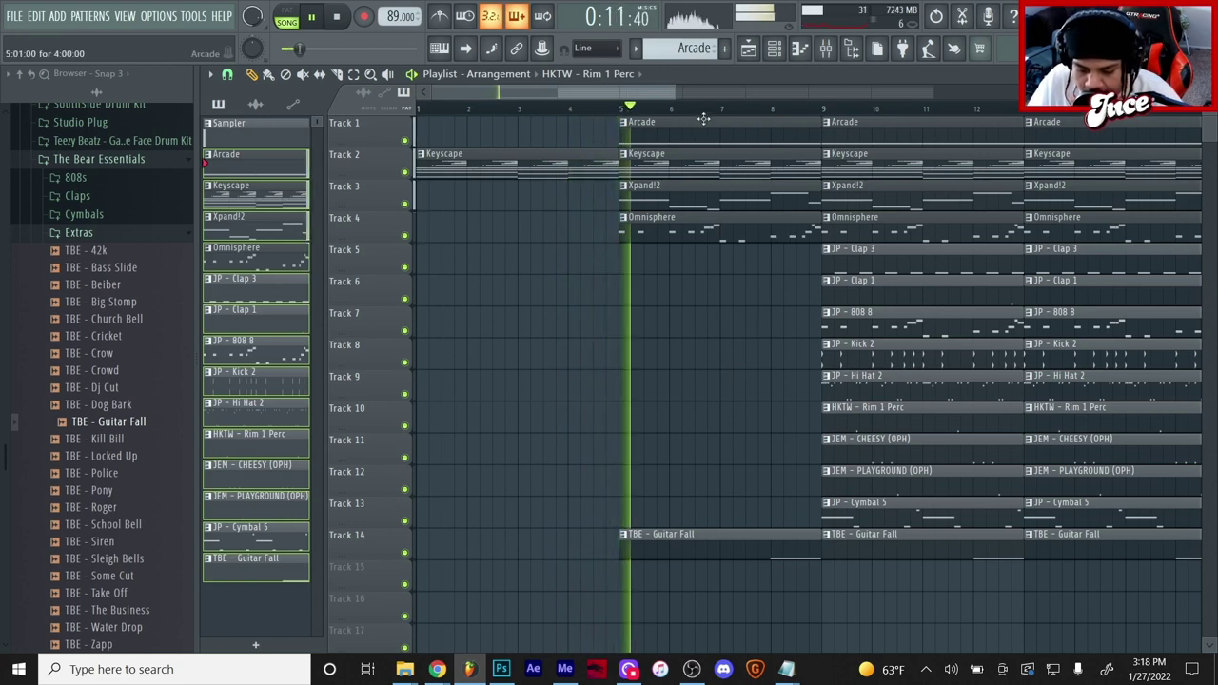
Trim the Arcade, Keyscape, Xpand!2 and Omnisphere clips starting at bar 5 to end halfway through bar 8.
scroll(791, 112, "up", 2)
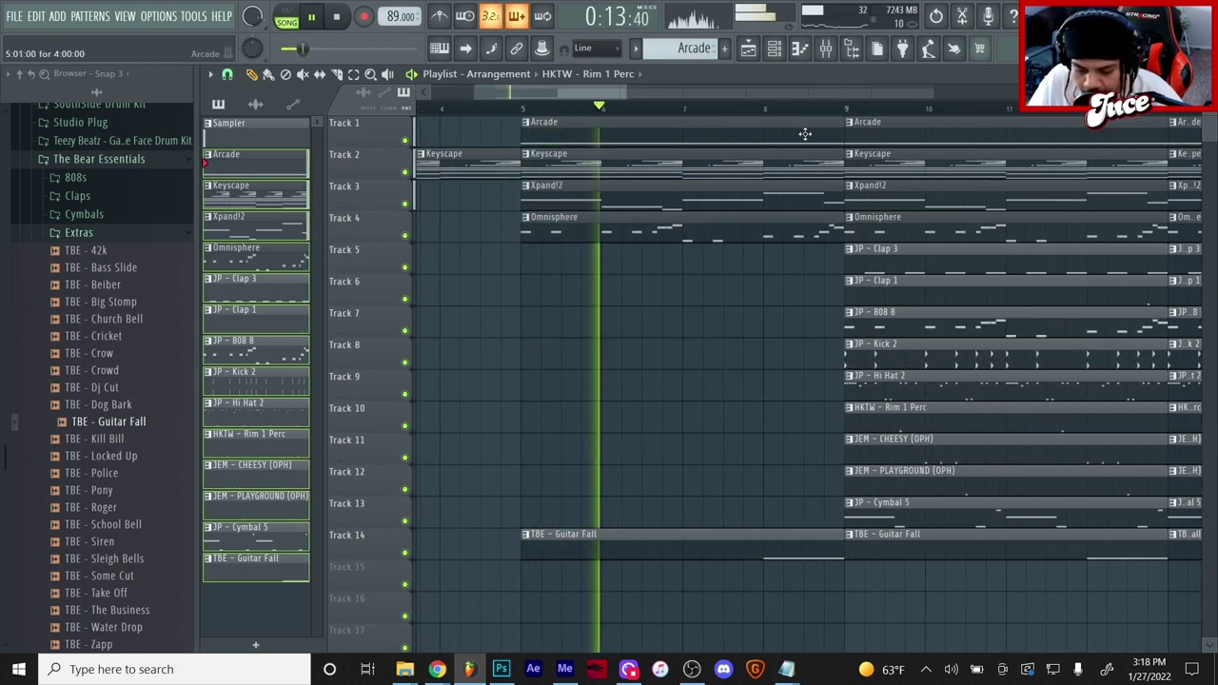
left_click_drag(836, 238, 802, 243)
left_click_drag(817, 176, 805, 144)
left_click(833, 287, "ctrl")
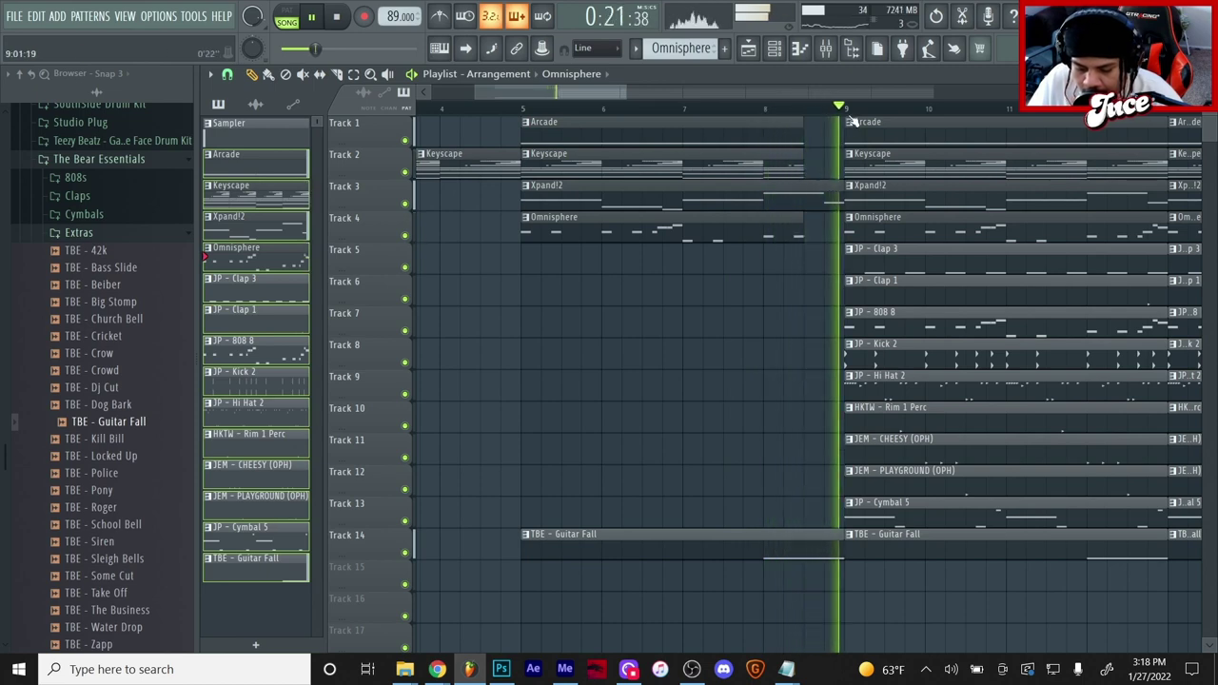
Delete the JP - Clap 1 clip at bar 9 and shorten the JP - Clap 3 clip there to end halfway through bar 12.
scroll(854, 122, "down", 3)
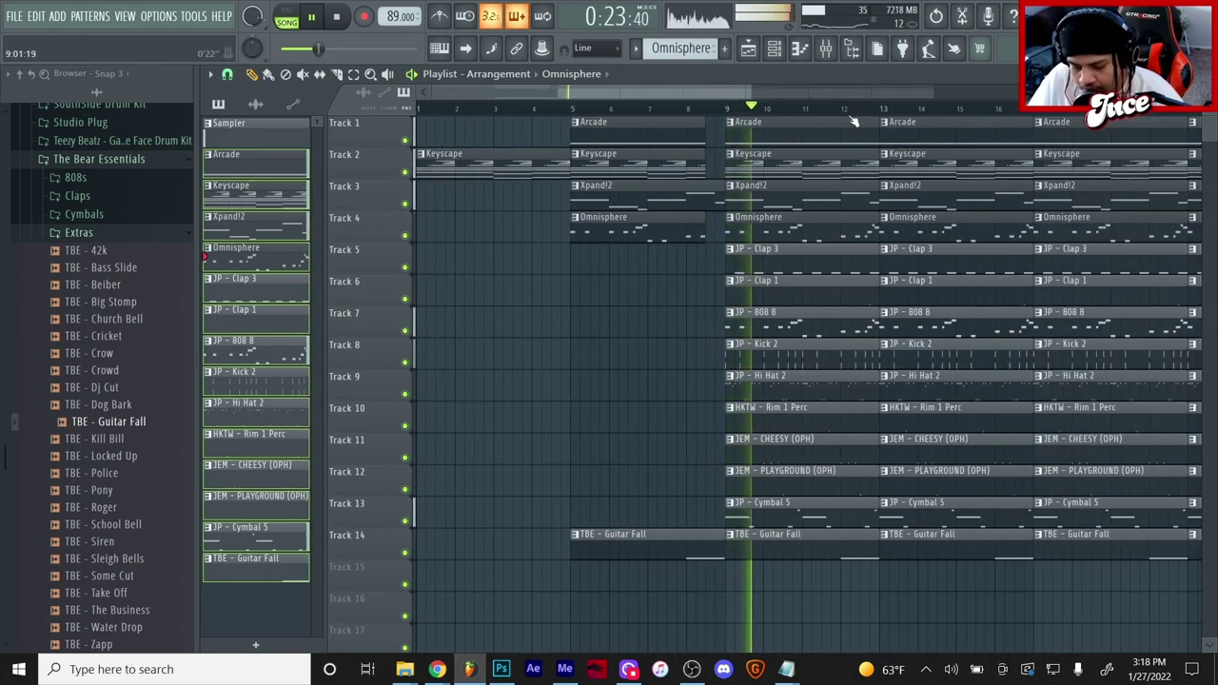
scroll(853, 122, "up", 2)
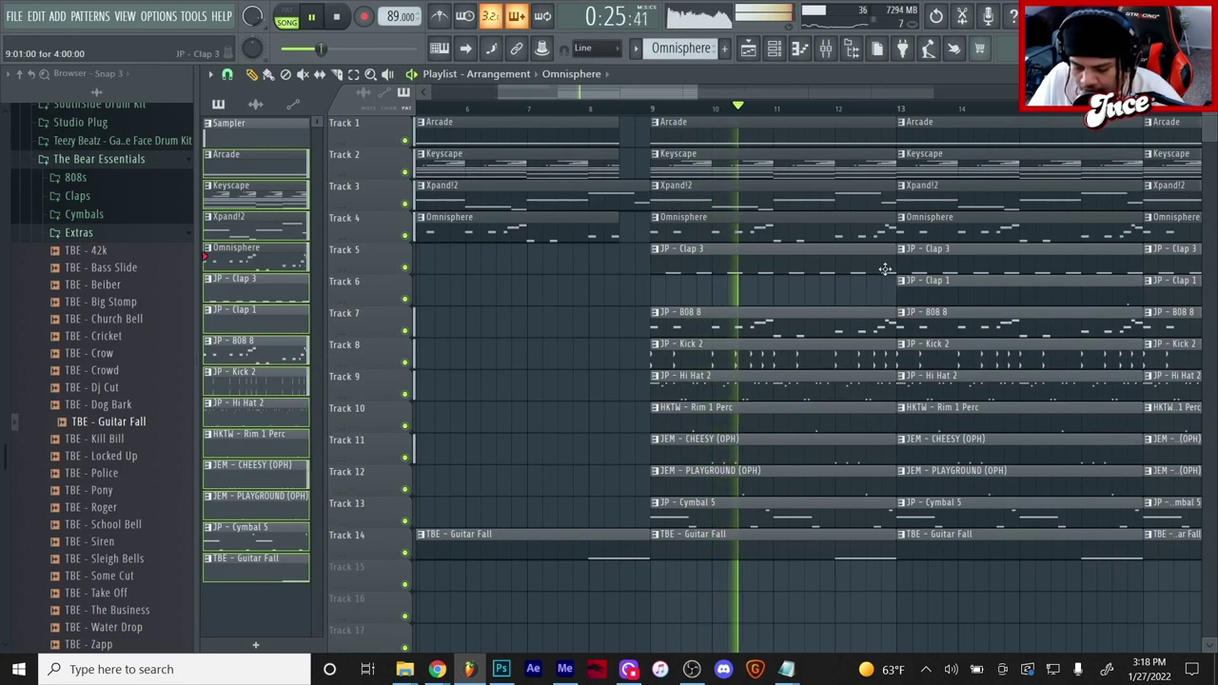
left_click_drag(885, 269, 854, 270)
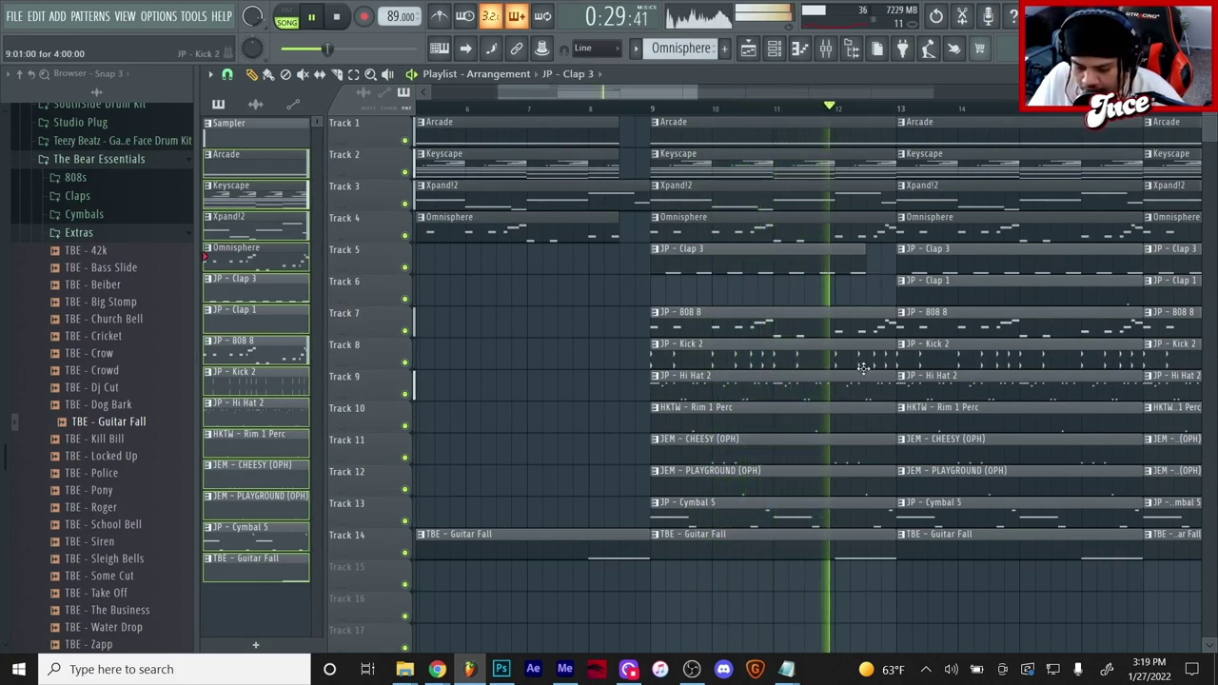
Delete the TBE - Guitar Fall clips starting at bars 9, 17 and 25.
right_click(861, 552)
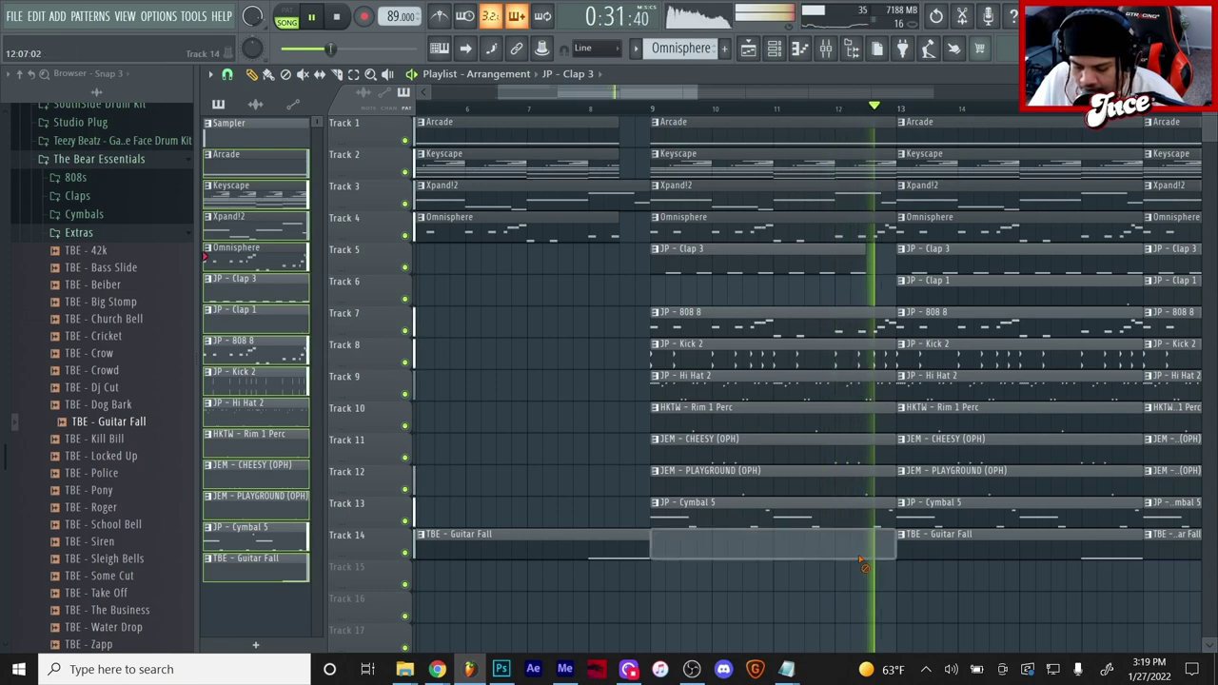
scroll(958, 114, "down", 3)
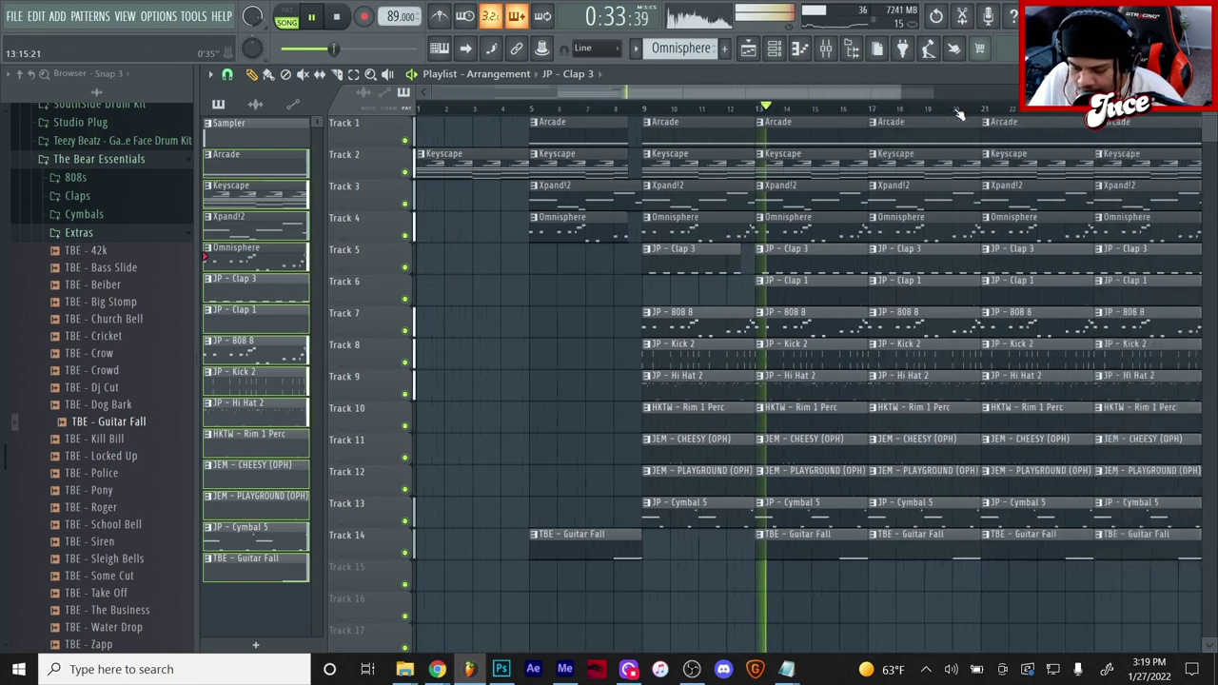
scroll(957, 114, "down", 2)
right_click(790, 550)
right_click(962, 550)
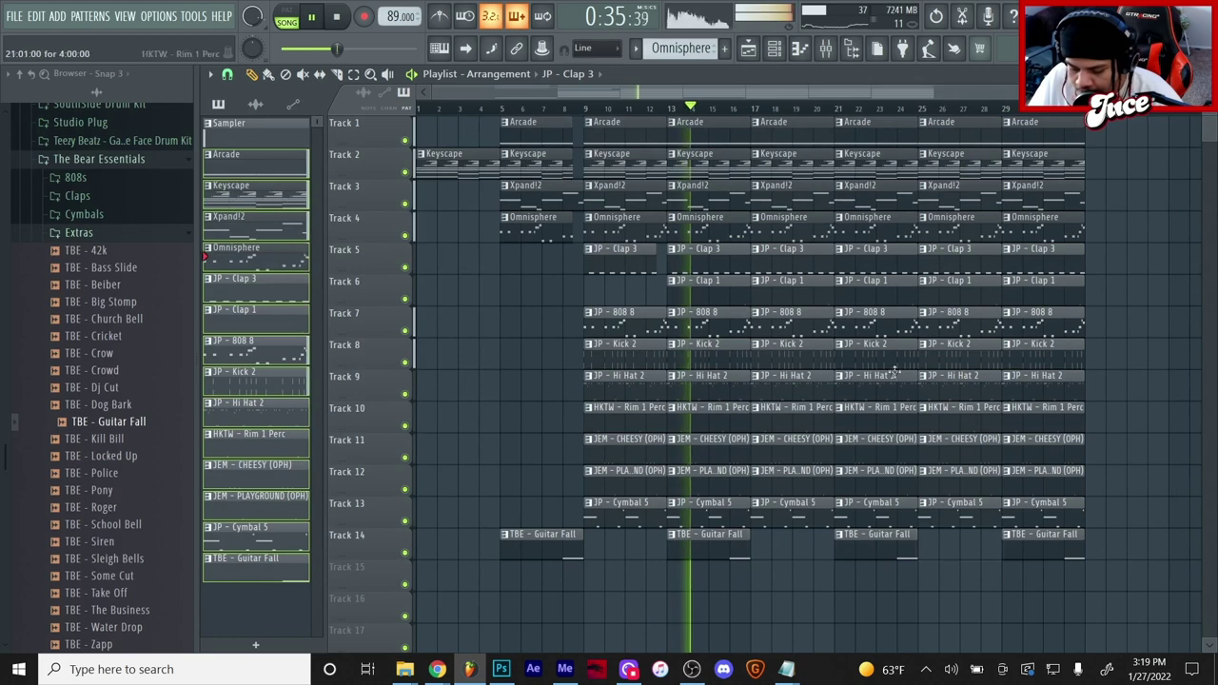
Remove the Arcade, clap, 808, kick, rim, CHEESY and PLAYGROUND clips from bars 17 to 20.
scroll(762, 124, "up", 3)
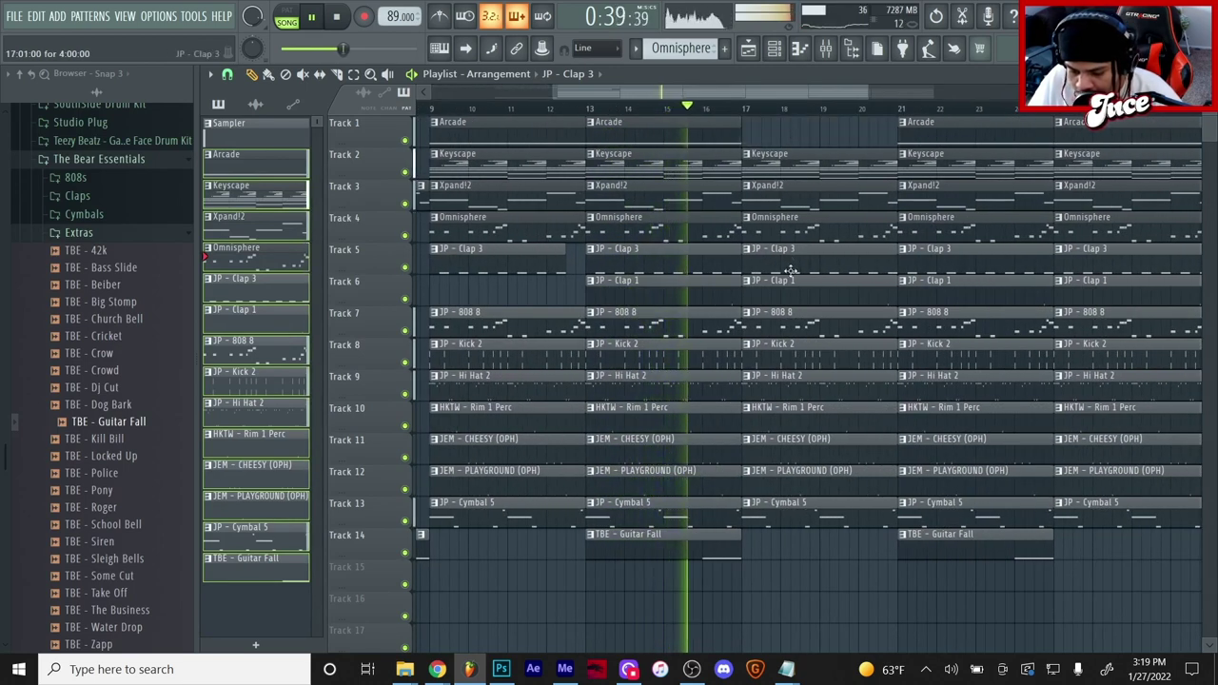
right_click(790, 273)
right_click(793, 290)
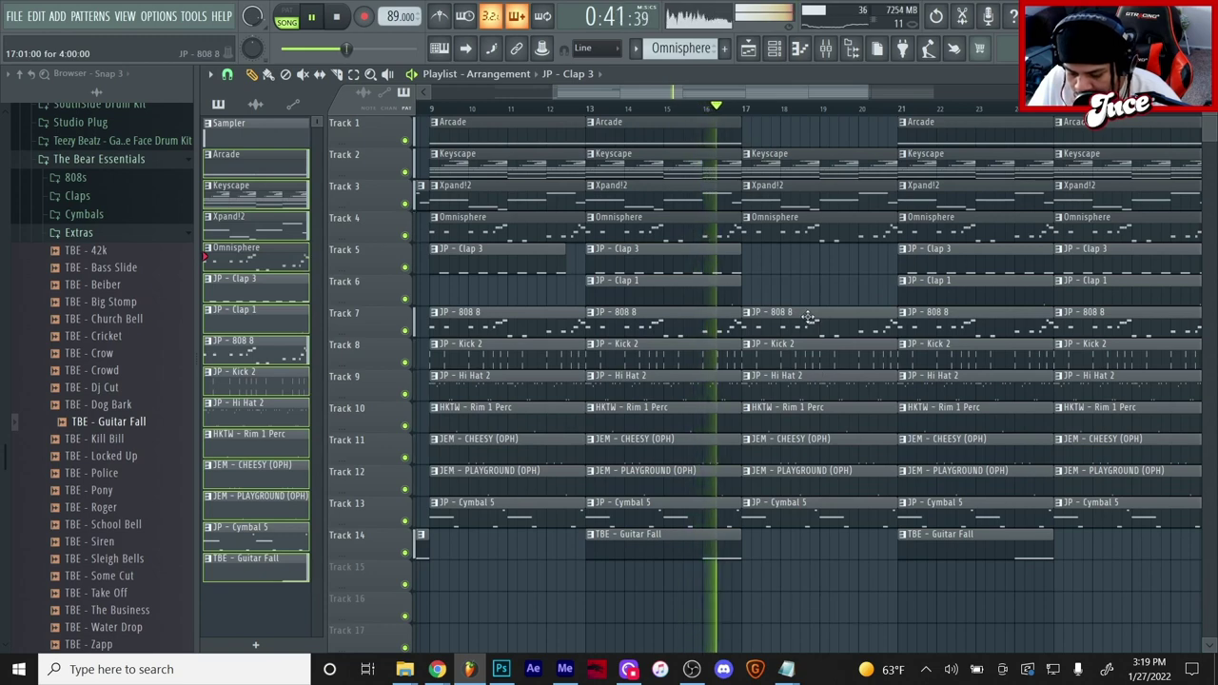
right_click(807, 317)
right_click(811, 349)
right_click(819, 413)
right_click(823, 444)
right_click(828, 476)
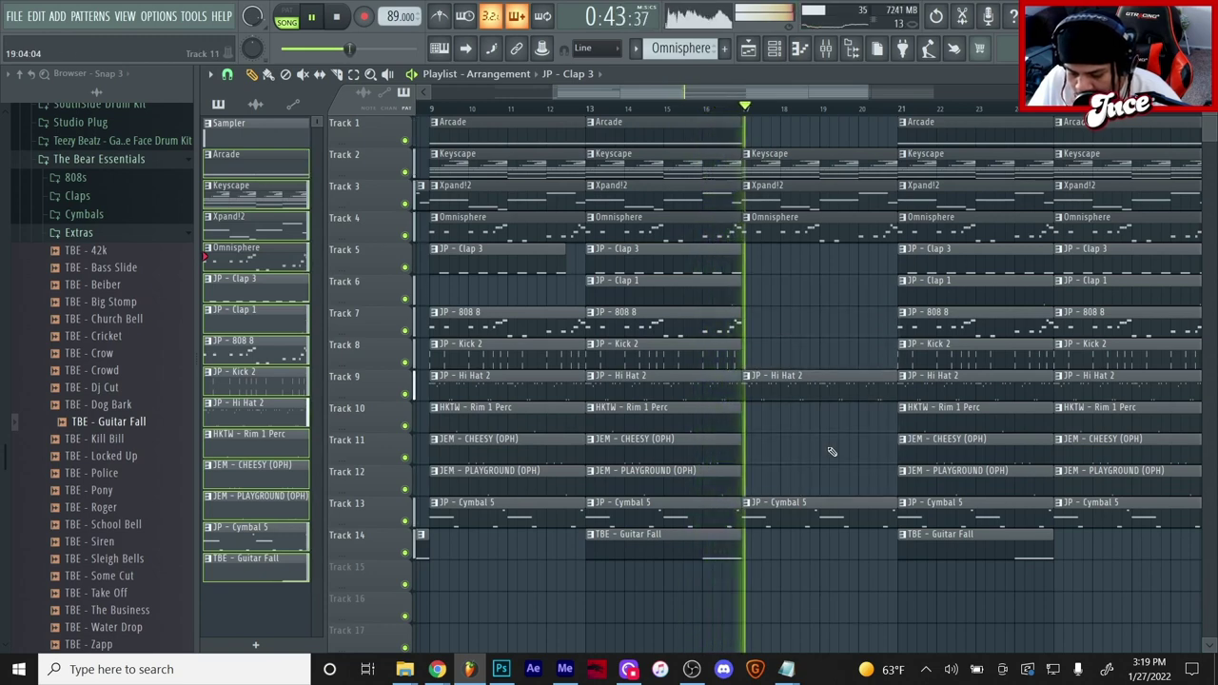
Stop playback and bring up the volume envelope settings of the JP - 808 8 channel.
scroll(750, 112, "down", 3)
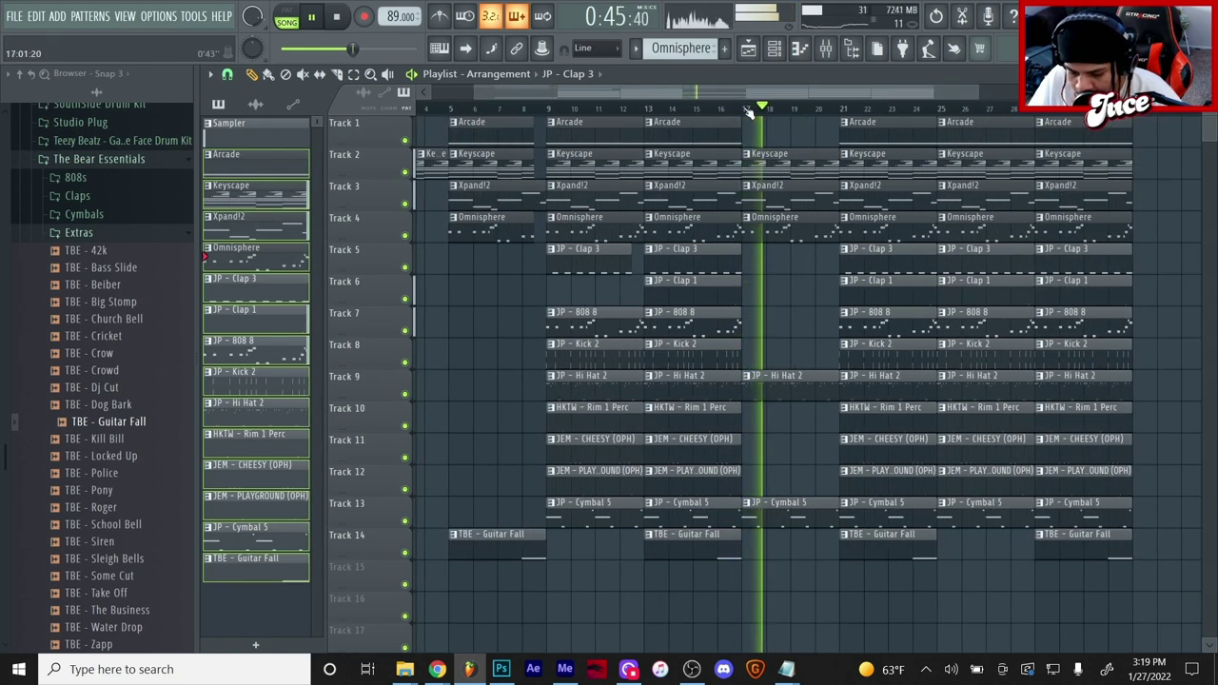
key("space")
left_click_drag(719, 116, 786, 138)
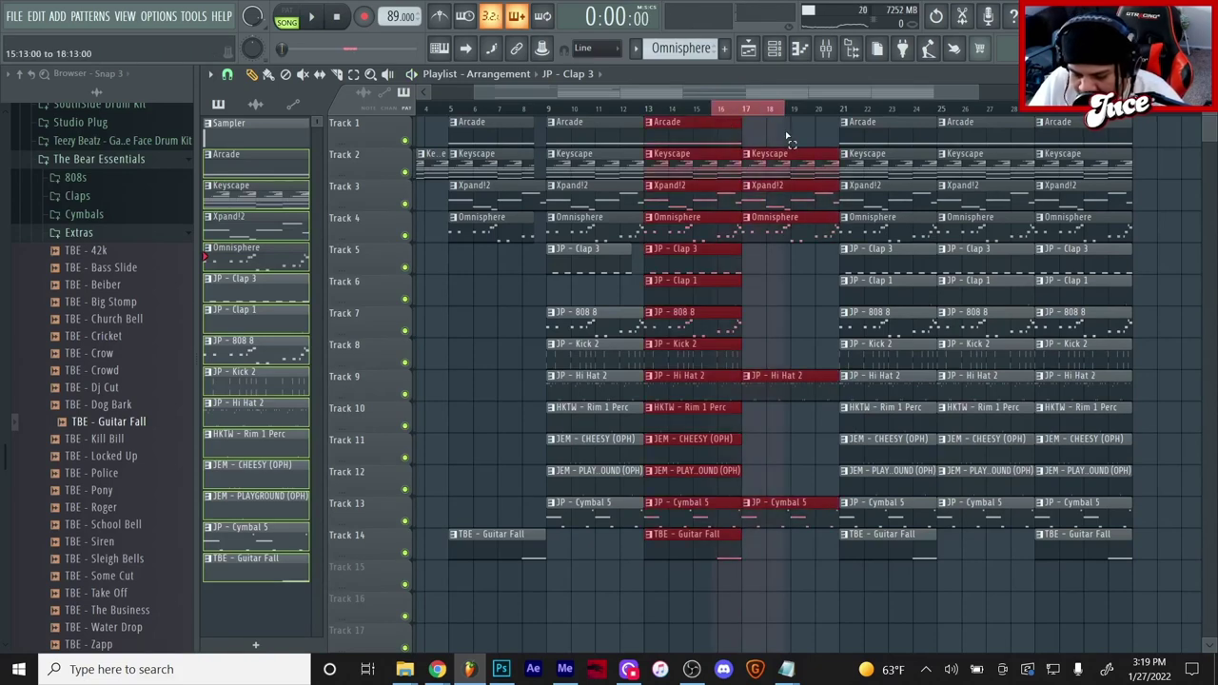
left_click(775, 50)
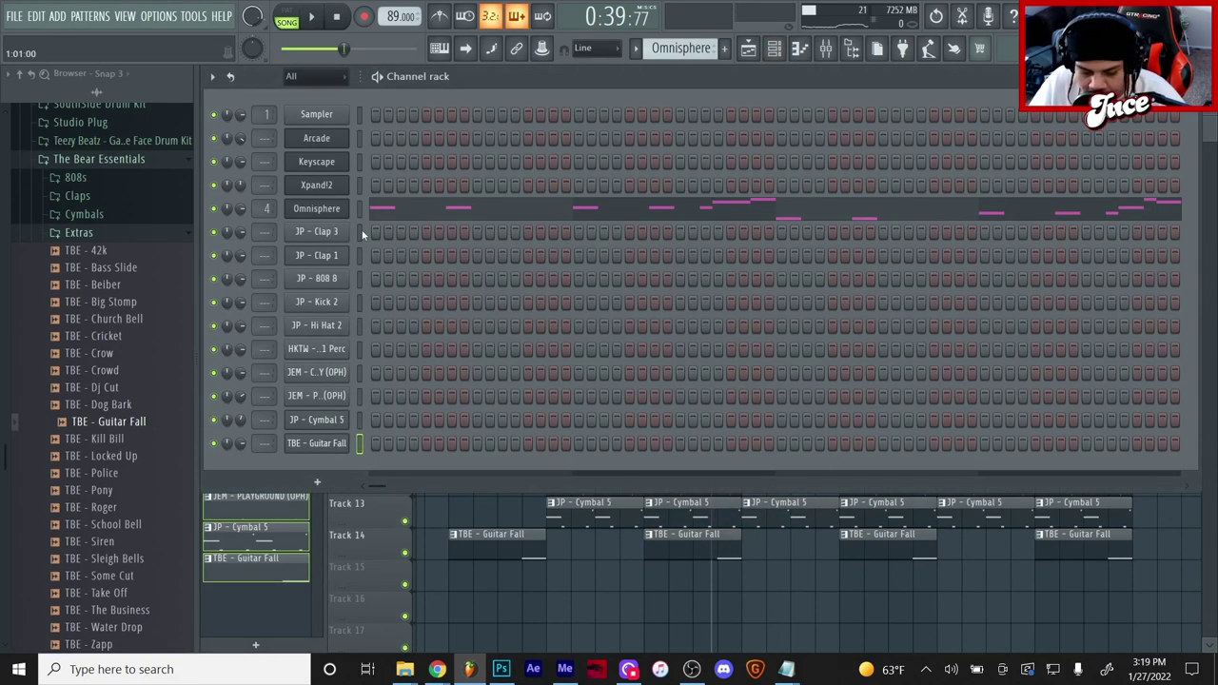
left_click(328, 281)
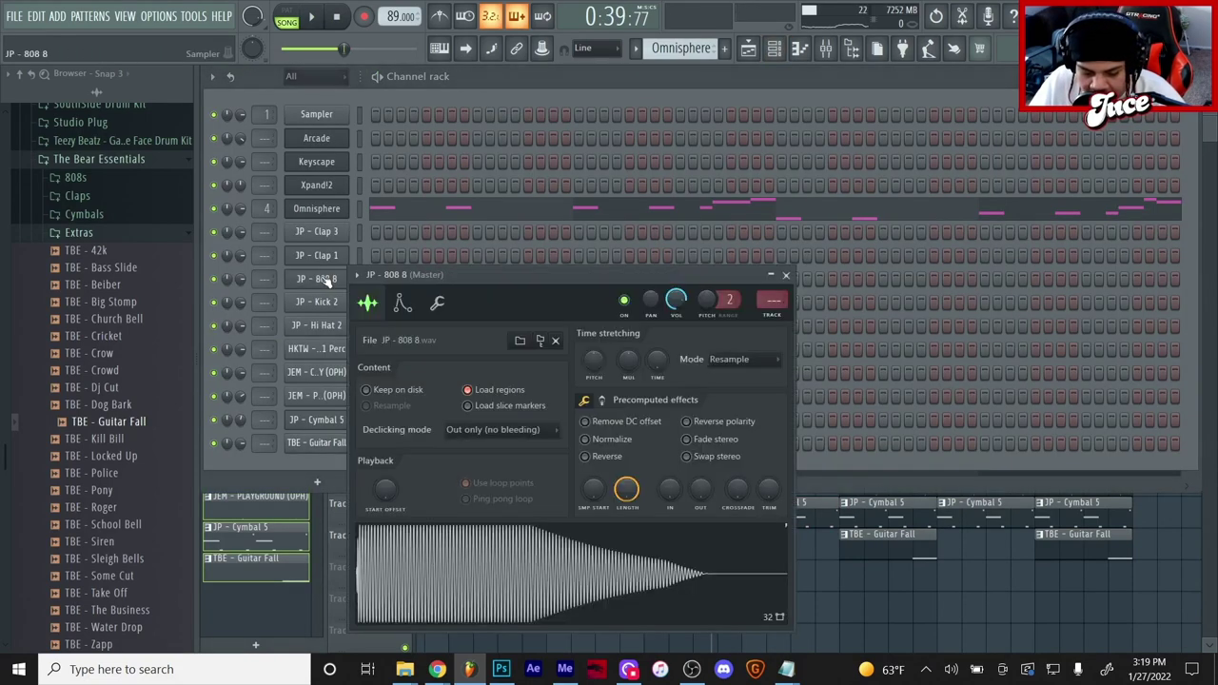
left_click(401, 305)
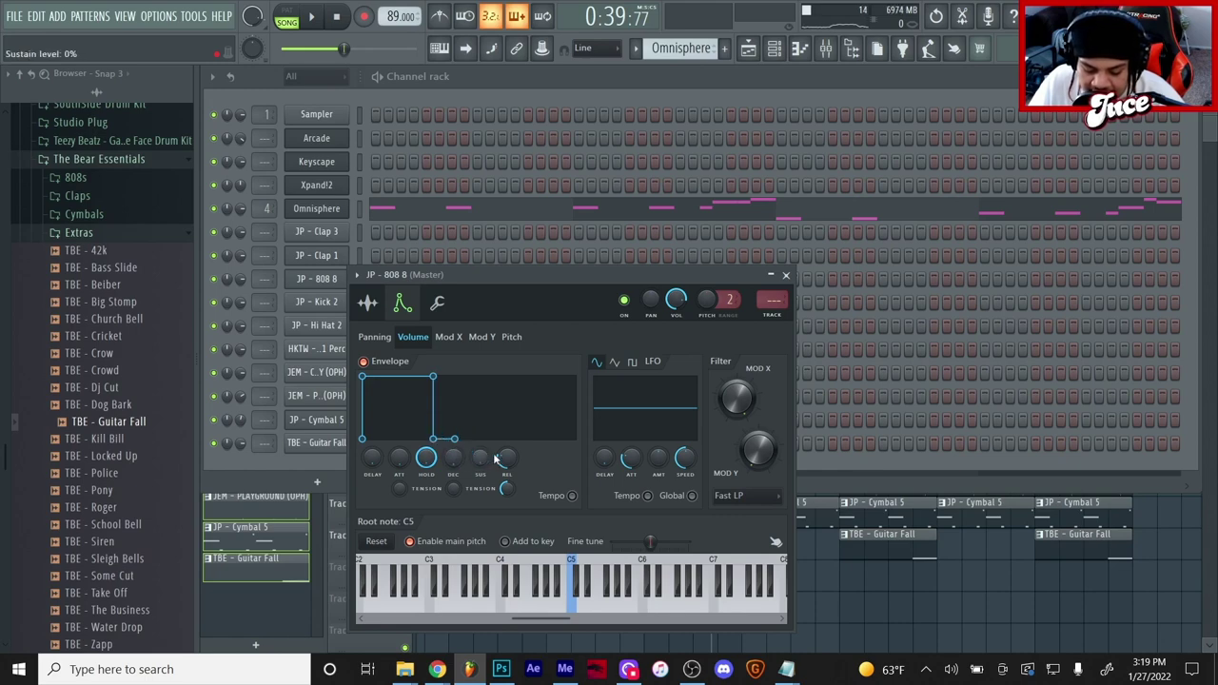
Lengthen the JP - 808 8 notes so that each one runs until the next note starts, then return to the playlist.
left_click(750, 50)
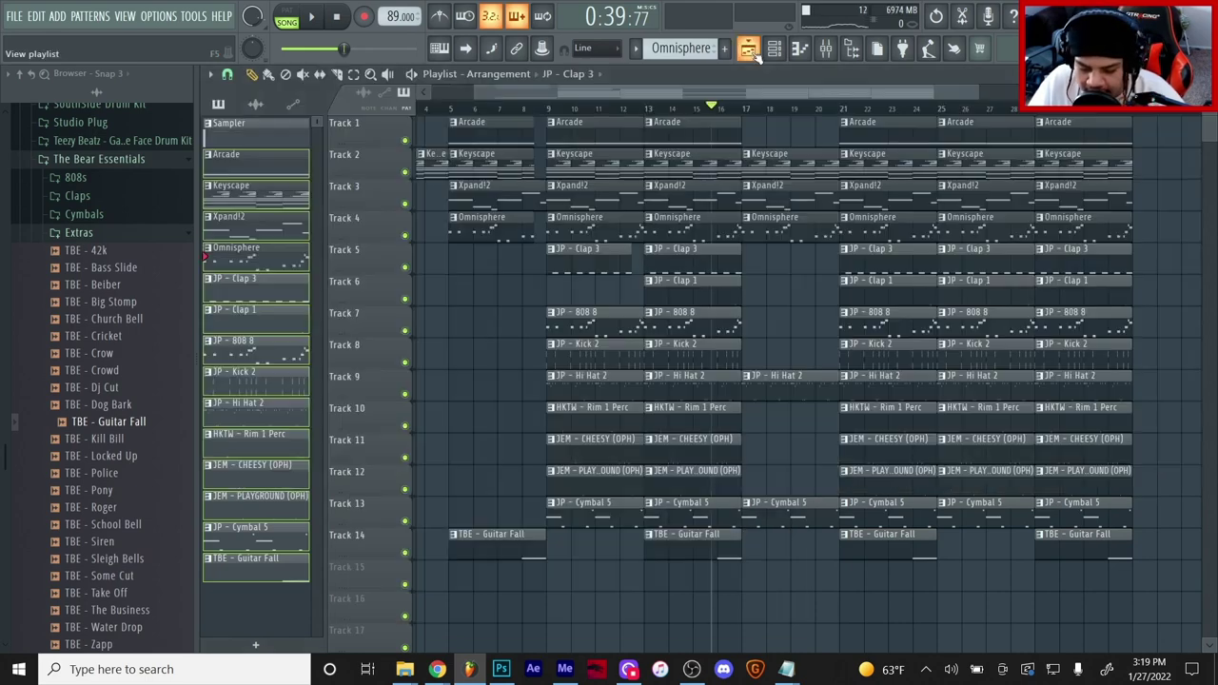
double_click(717, 331)
scroll(658, 125, "up", 3)
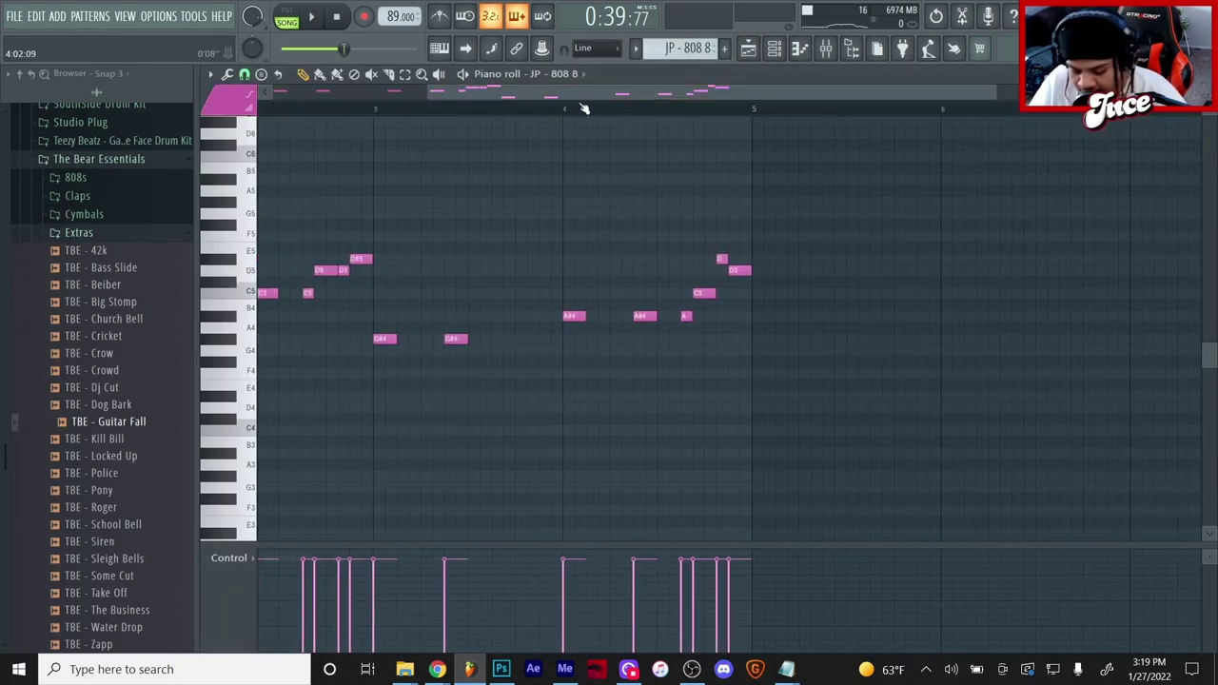
left_click_drag(569, 96, 281, 84)
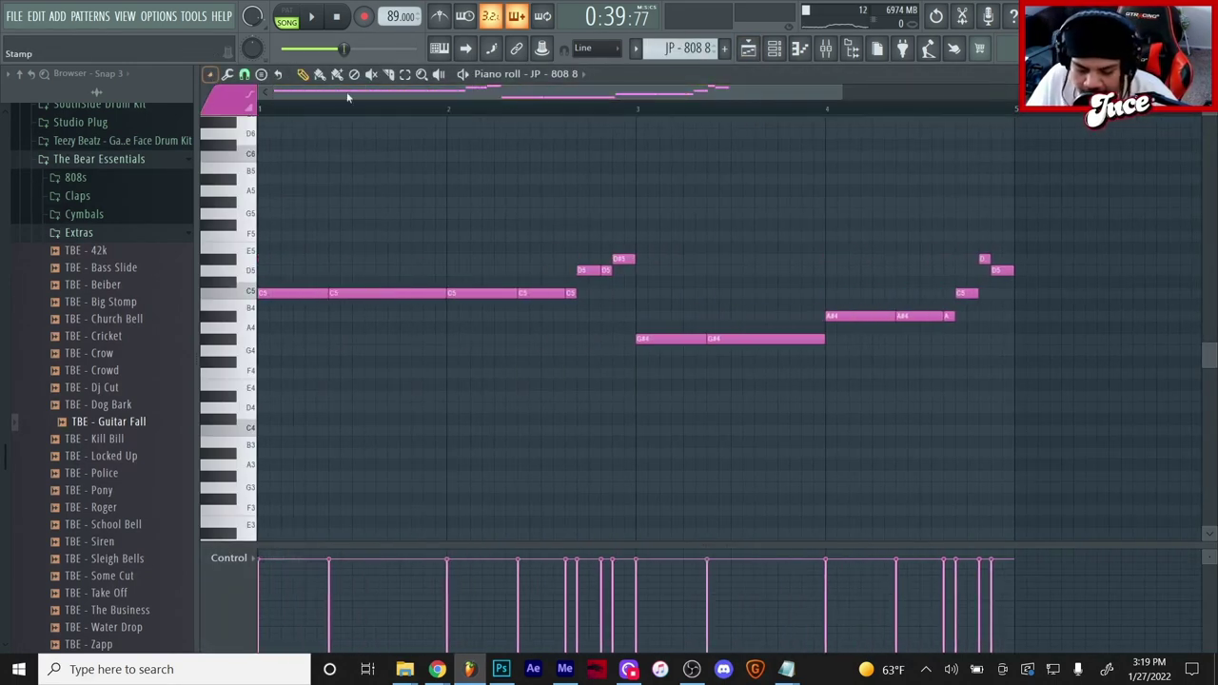
left_click(749, 49)
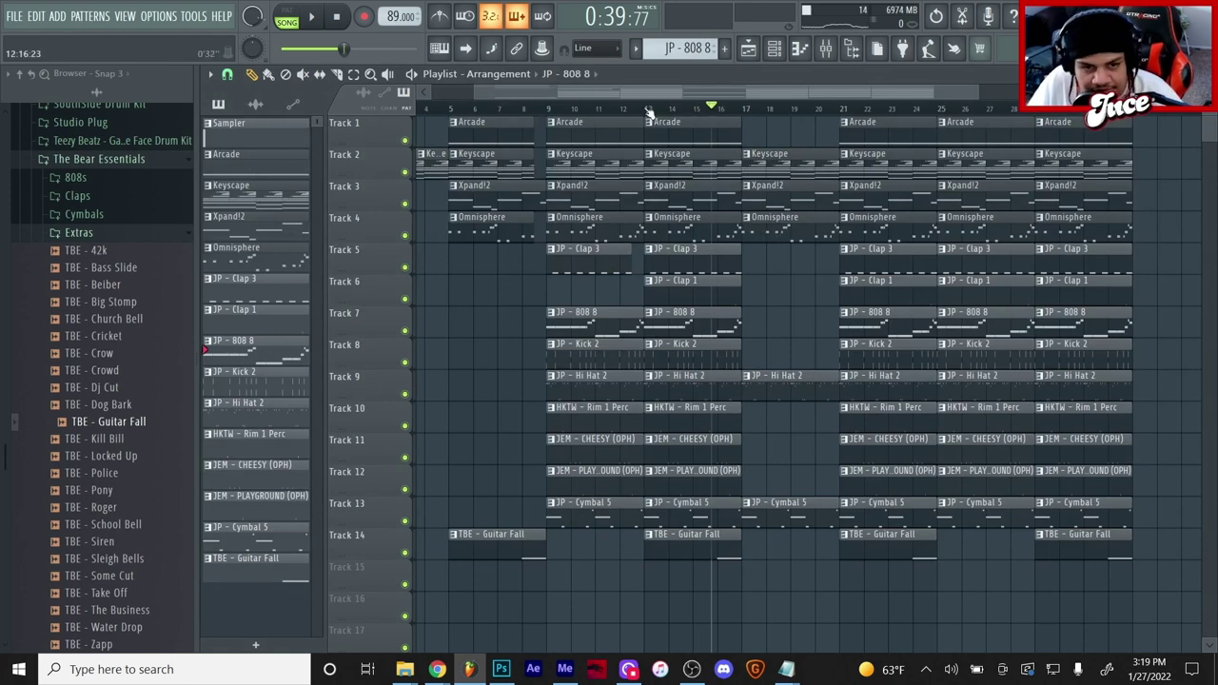
Resume song playback and duplicate the JP - Clap 3 clip at bar 13 to bar 17.
key("space")
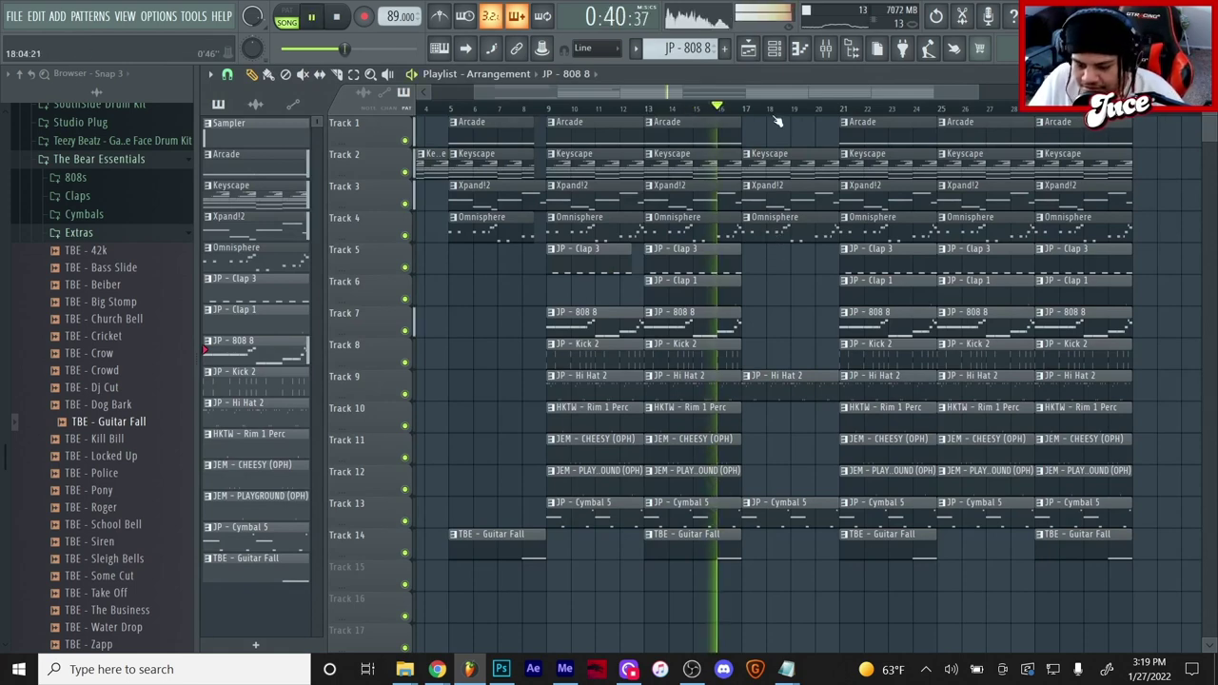
scroll(777, 122, "up", 2)
left_click_drag(723, 259, 719, 272)
key("ctrl+b")
left_click(833, 328, "ctrl")
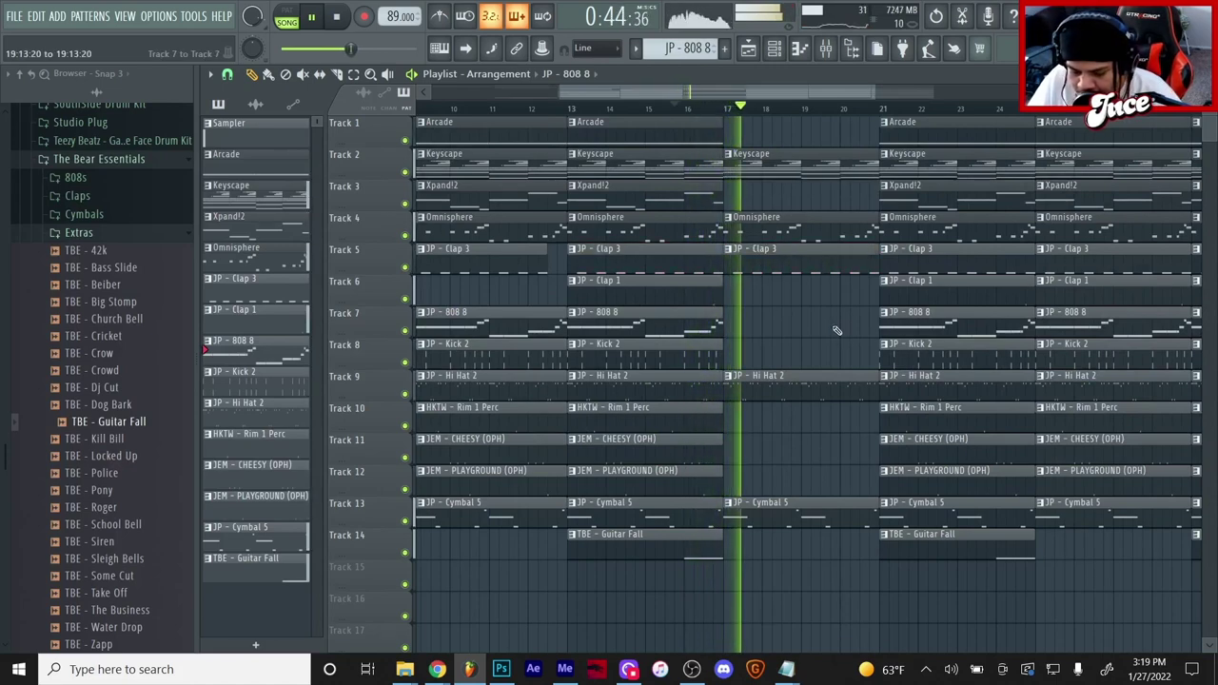
Delete the Arcade clip at bar 21 and the Xpand!2 clips at bars 21 and 25.
scroll(857, 107, "down", 2)
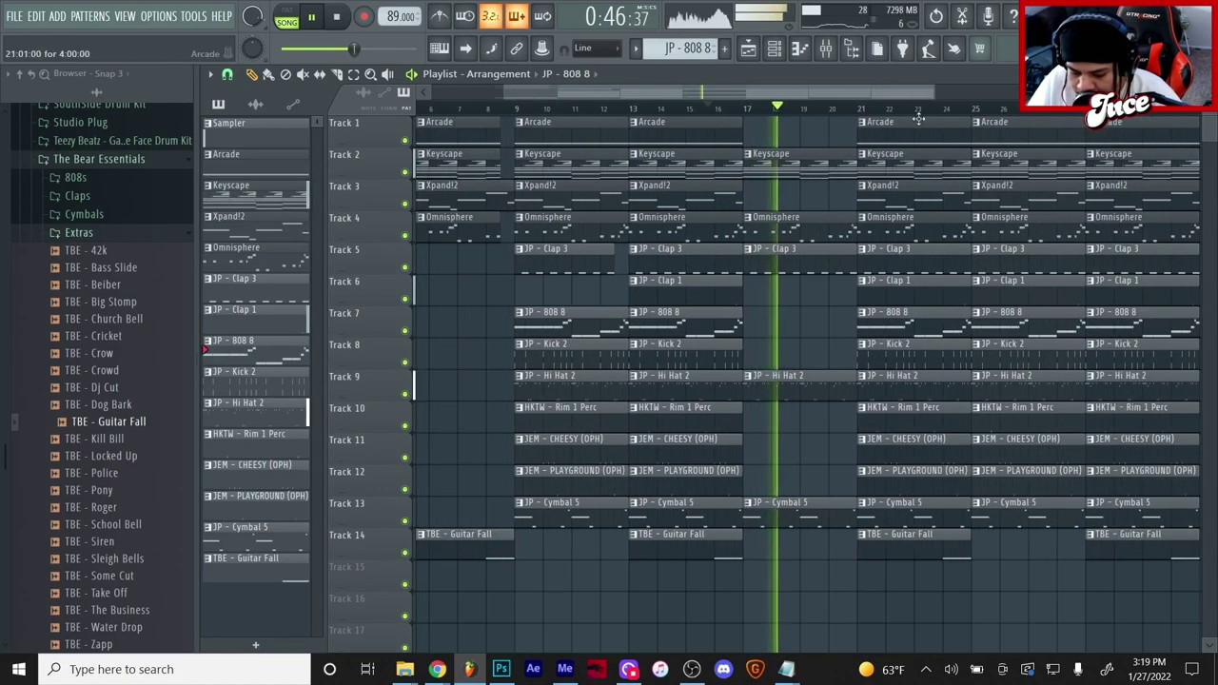
scroll(928, 124, "up", 1)
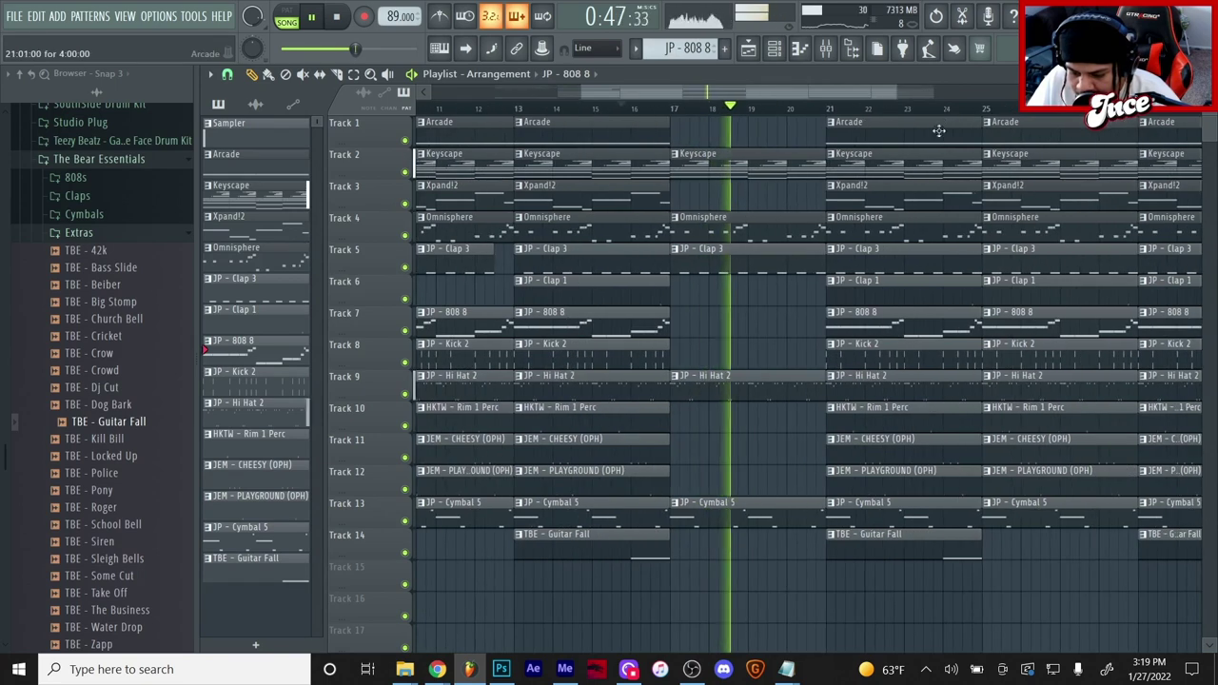
right_click(1011, 205)
Trim the bar 21 JP - 808 8 clip to start at bar 24 and its JP - Clap 3 clip to start halfway through bar 21.
right_click(866, 319)
left_click_drag(829, 266, 849, 267)
scroll(951, 272, "down", 1)
left_click(1019, 288)
left_click(842, 292)
Delete the CHEESY and PLAYGROUND clips at bar 21 and shorten the kick, hi-hat and rim clips there to end at bar 24.
left_click_drag(830, 294, 965, 461)
right_click(944, 426)
right_click(957, 441)
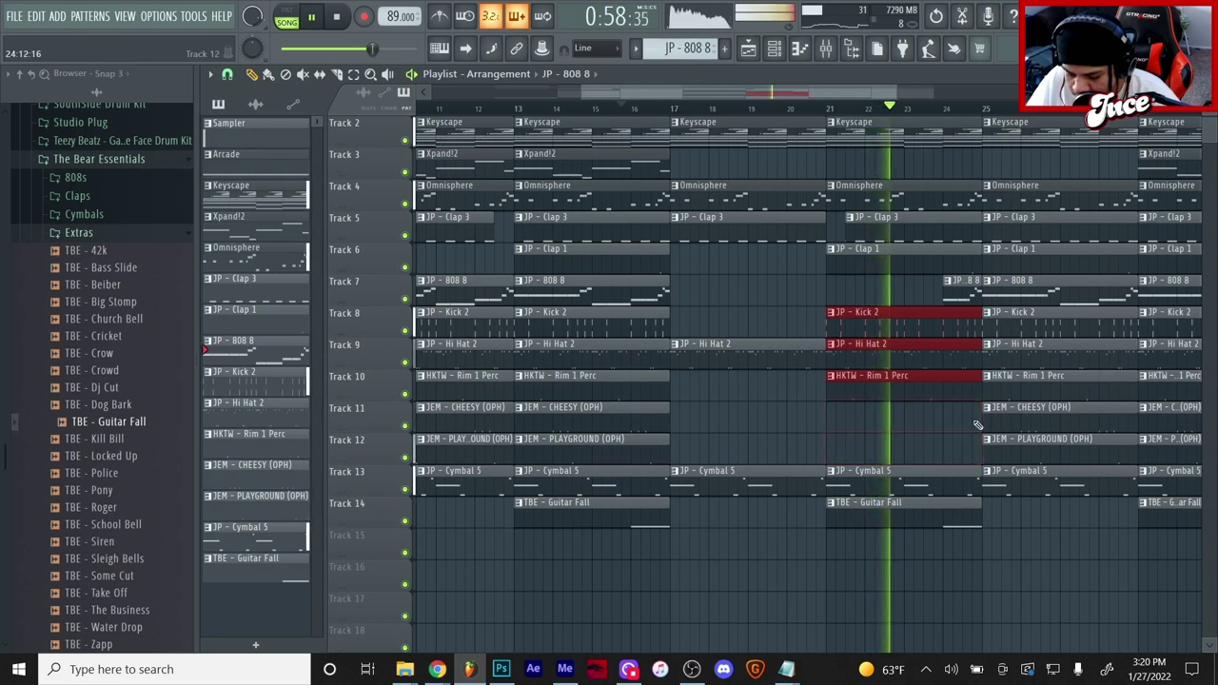
left_click_drag(979, 389, 945, 396)
left_click(968, 353, "ctrl")
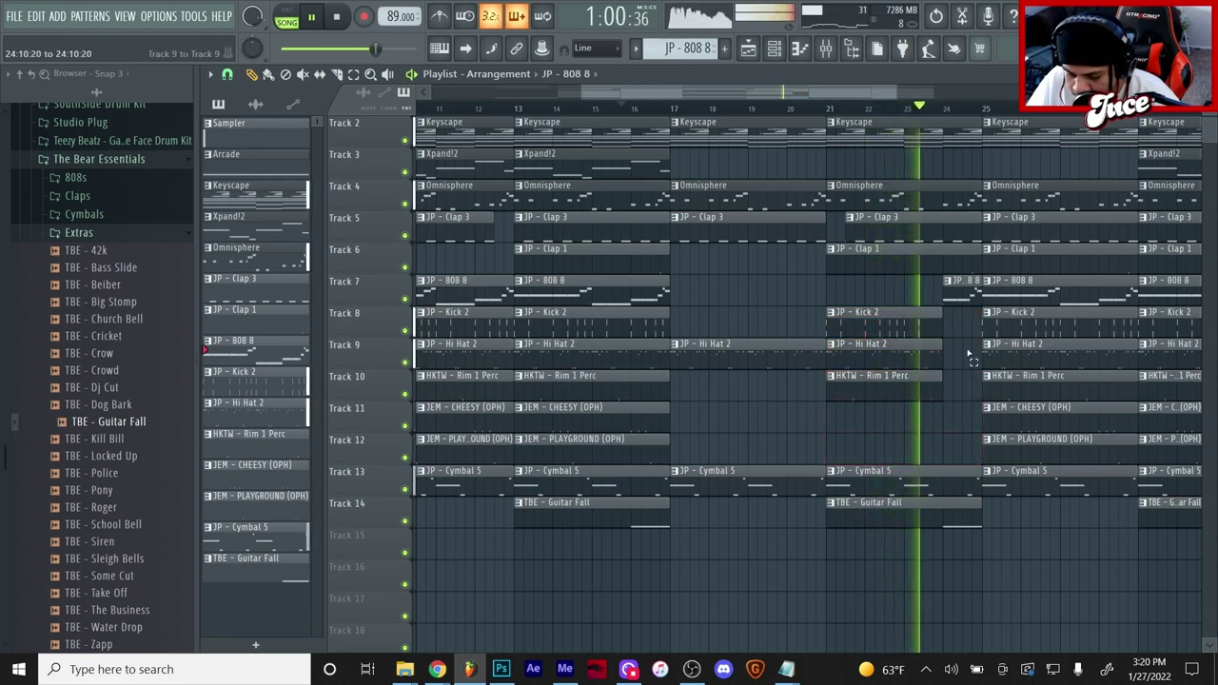
Split the JP - Clap 3 clip at bar 24 and trim its second piece to start halfway through that bar.
left_click_drag(947, 242, 947, 217)
left_click(252, 74)
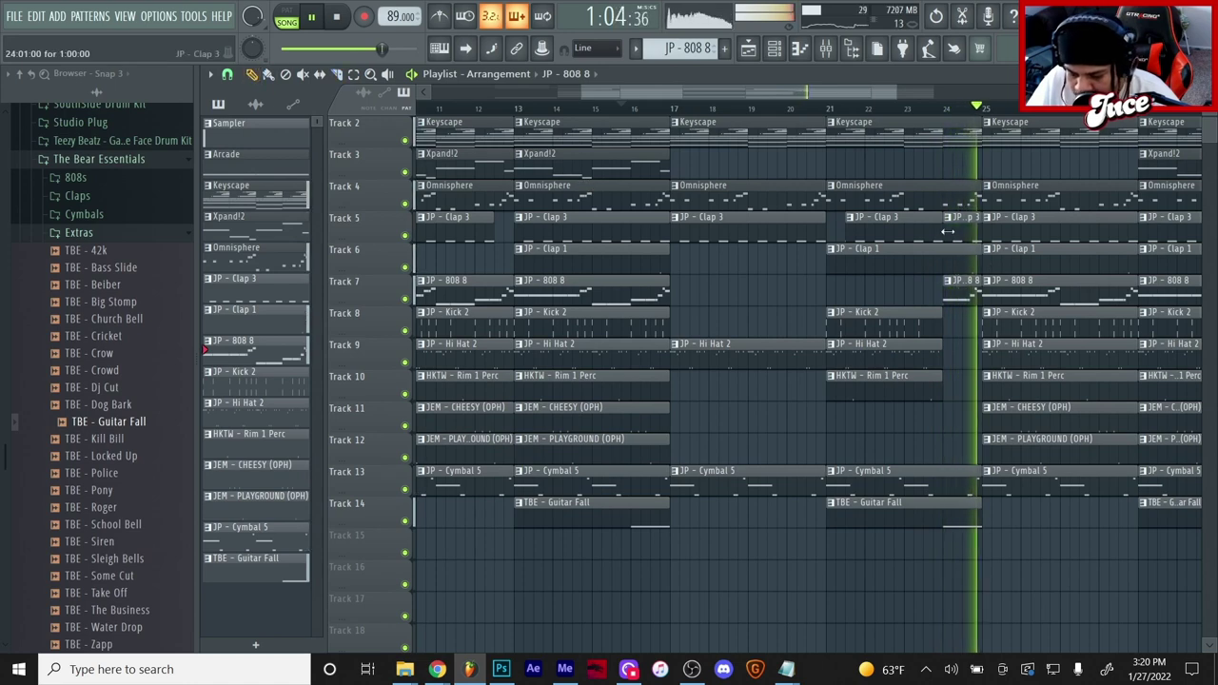
scroll(986, 172, "up", 1)
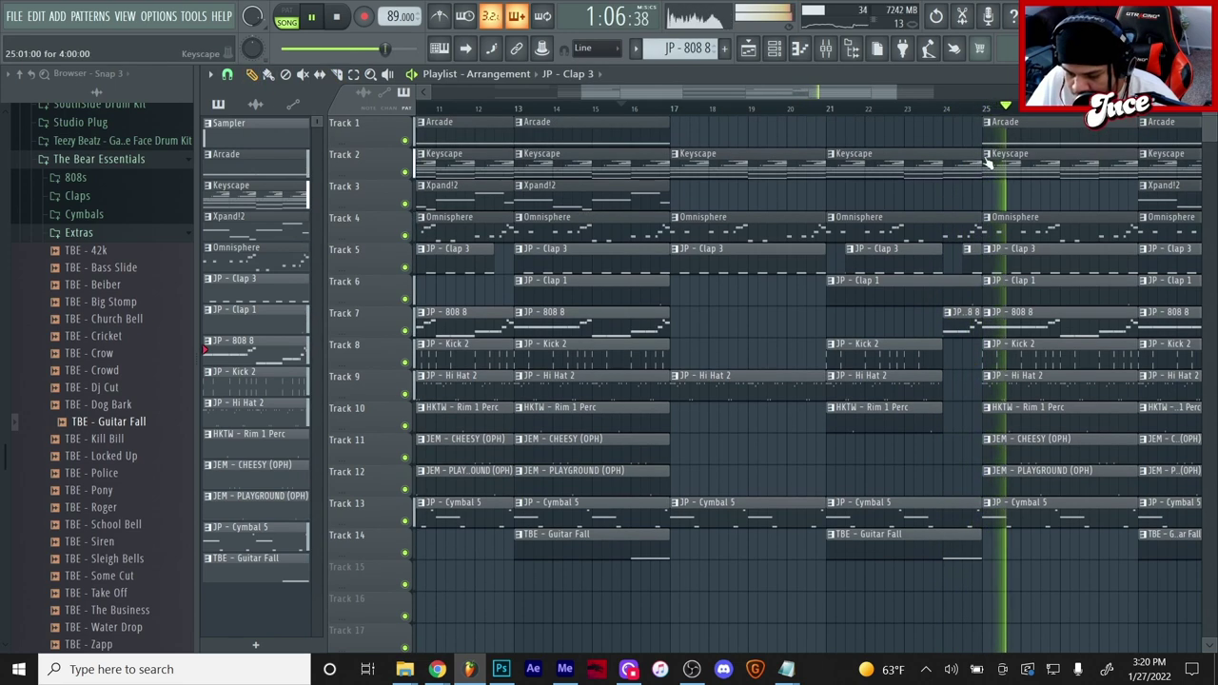
Delete the Arcade clip at bar 25 and trim the JP - Clap 3 clip at bar 29 to start about halfway through bar 32.
scroll(992, 126, "down", 1)
right_click(993, 124)
scroll(957, 109, "down", 5)
scroll(975, 112, "up", 1)
scroll(976, 111, "up", 3)
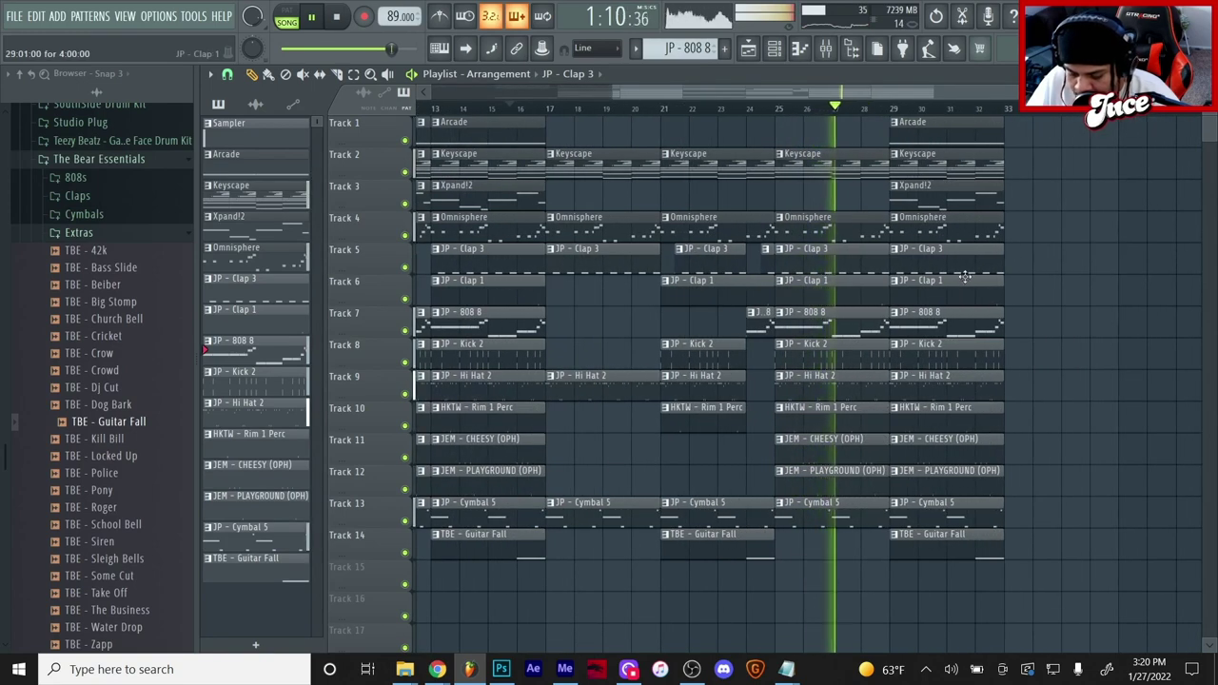
left_click_drag(895, 266, 986, 277)
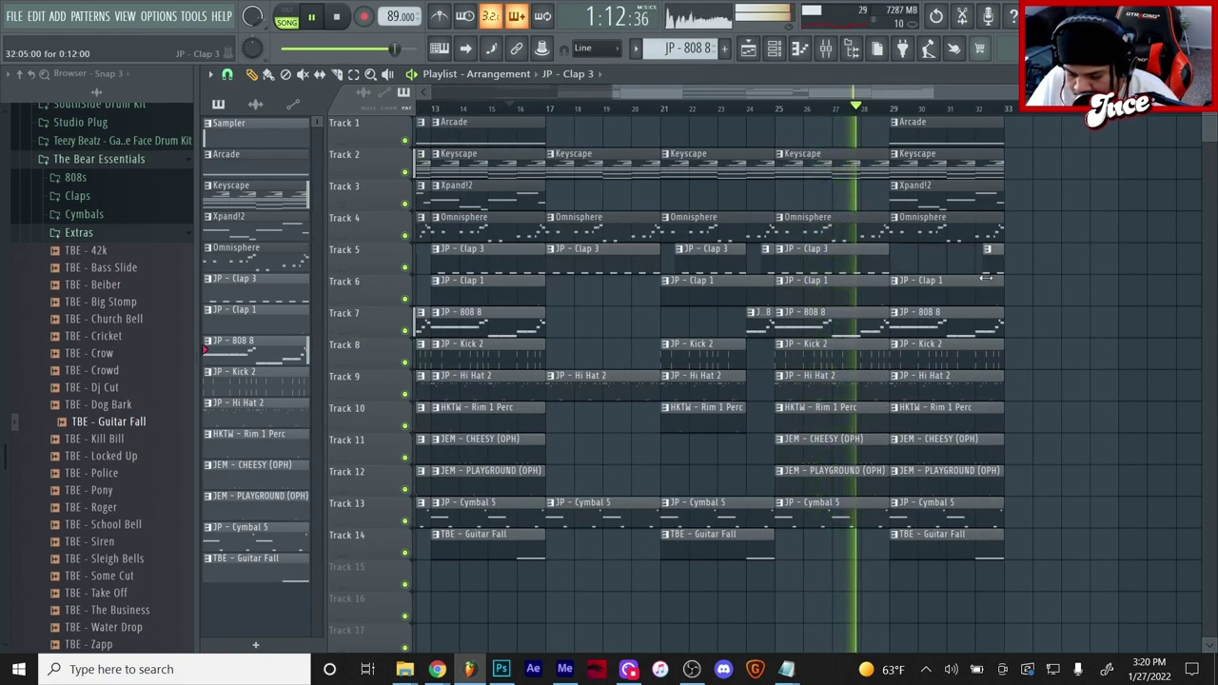
Delete the 808, kick, hi-hat, rim, CHEESY, PLAYGROUND and cymbal clips at bar 29.
right_click(971, 324)
right_click(961, 354)
right_click(959, 385)
right_click(957, 417)
right_click(957, 447)
right_click(957, 479)
right_click(958, 511)
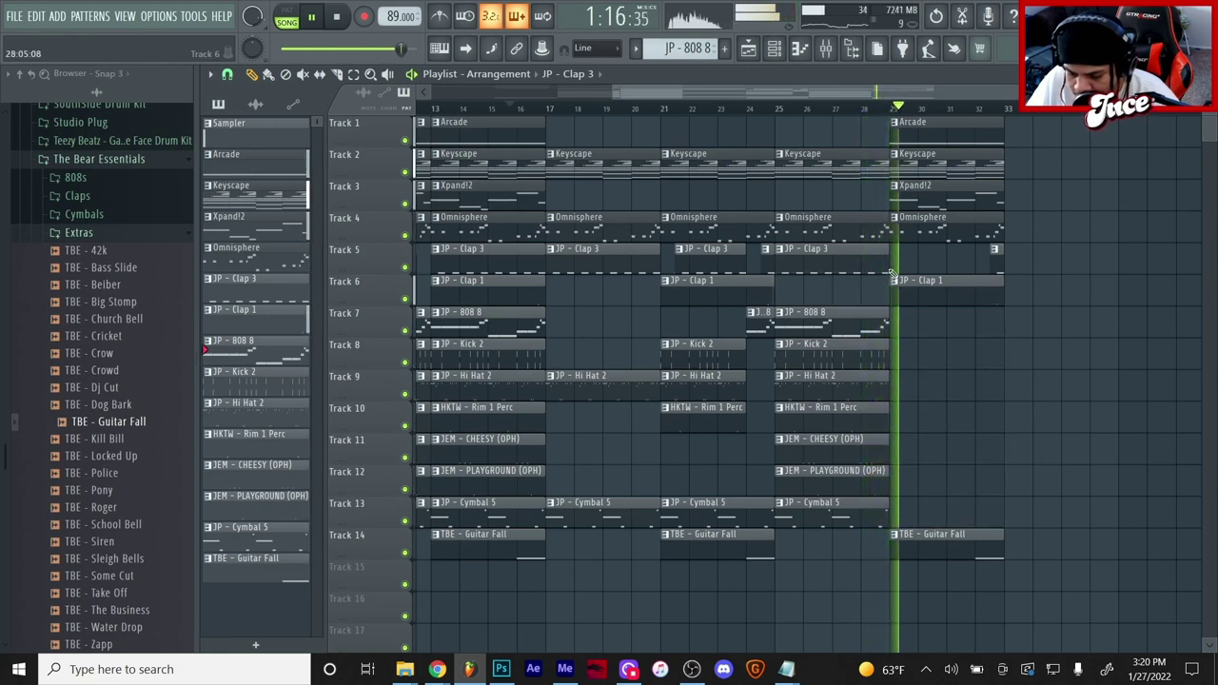
Duplicate all clips from bars 9 to 32 so that the copy starts at bar 33.
scroll(984, 119, "down", 2)
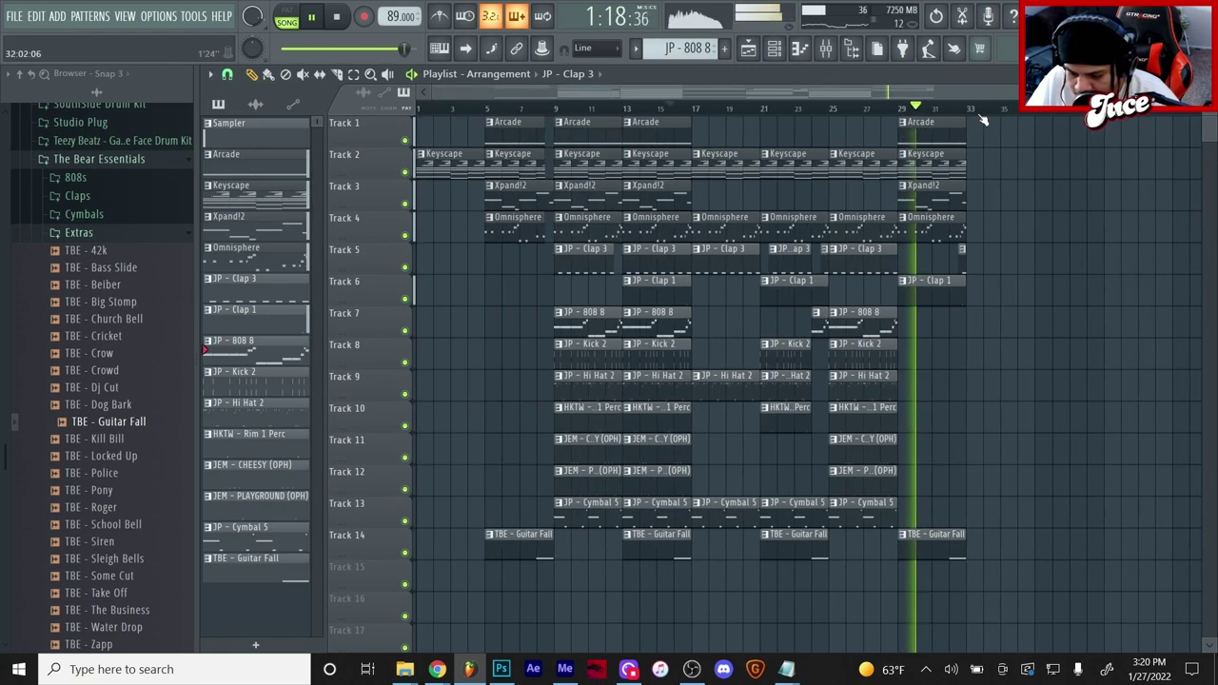
scroll(636, 430, "down", 1)
left_click_drag(567, 557, 1007, 19)
key("ctrl+b")
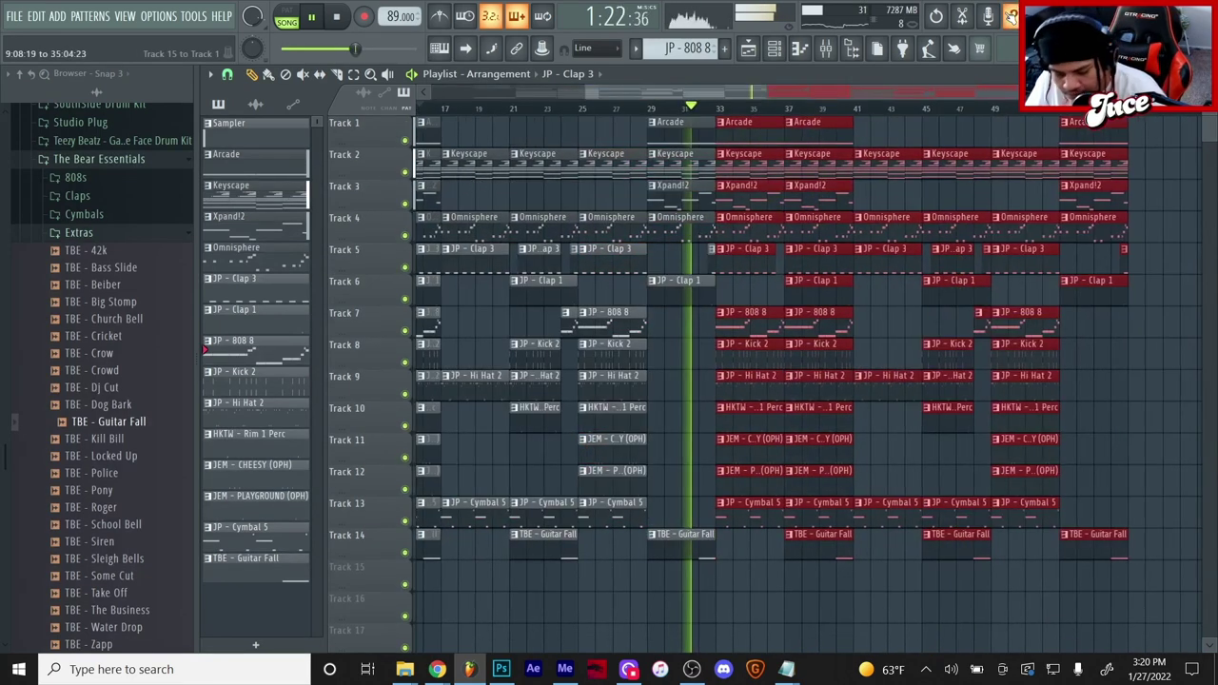
left_click(761, 579, "ctrl")
Trim the bar 41 clap and hi-hat clips to end mid-bar 44, start that clap mid-bar 41, and extend the bar 45 clap back to the bar start.
scroll(902, 114, "up", 5)
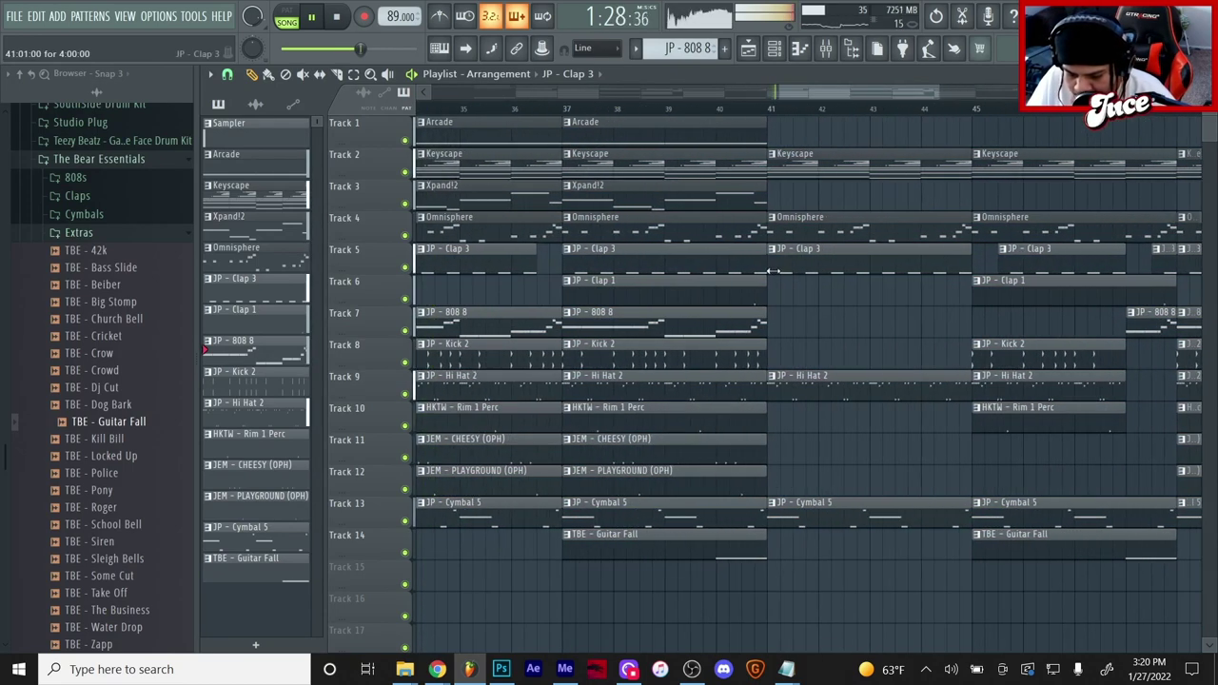
left_click_drag(965, 274, 946, 274)
left_click_drag(969, 380, 944, 400)
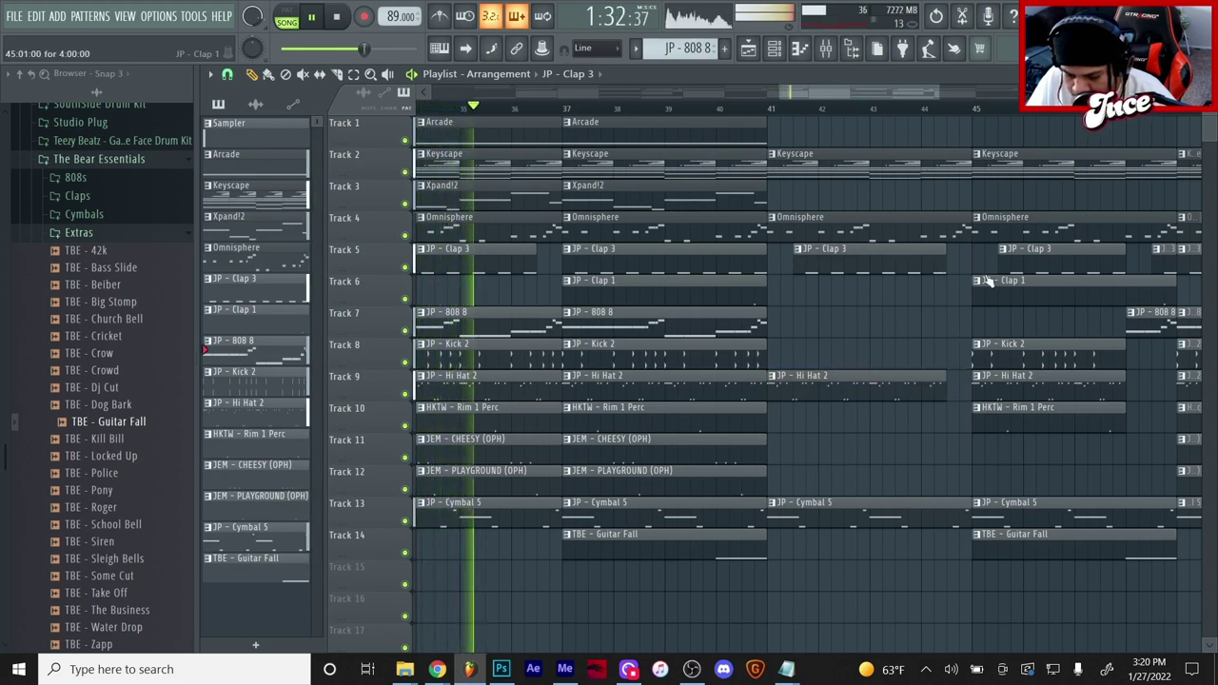
left_click_drag(1005, 260, 979, 262)
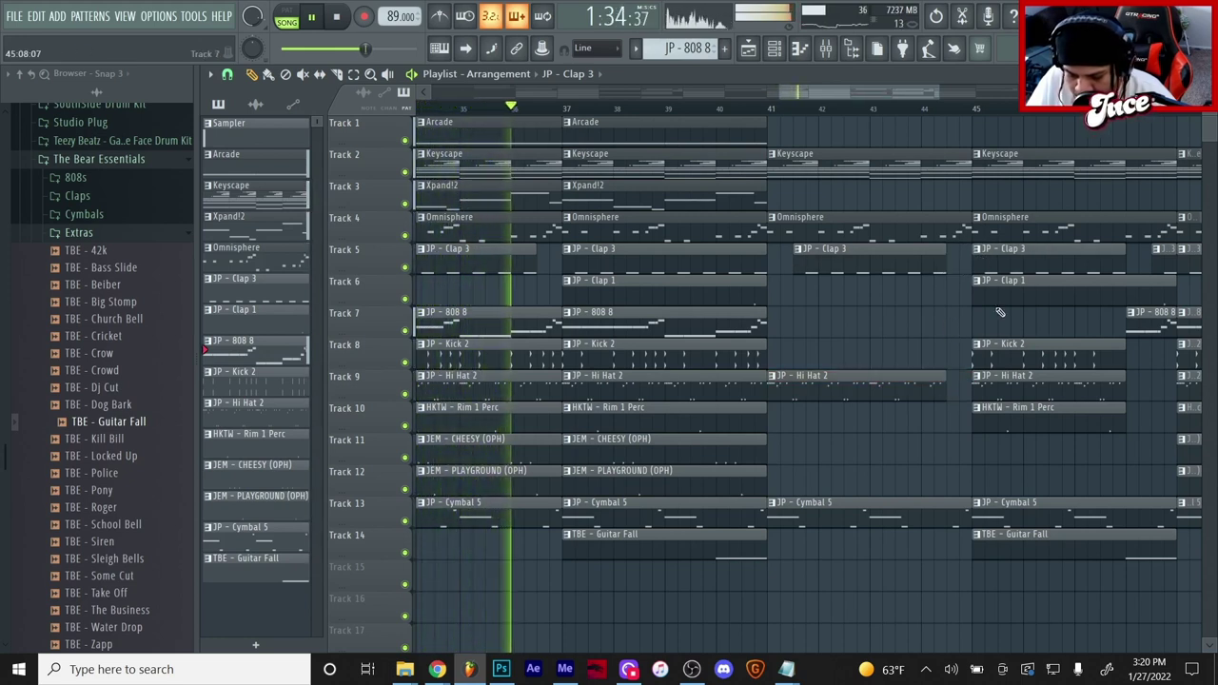
Slice the Omnisphere, clap and track 7 to 12 clips at bar 51, and slice tracks 7 to 12 again at beat 2.
scroll(864, 117, "down", 3)
scroll(1092, 109, "up", 1)
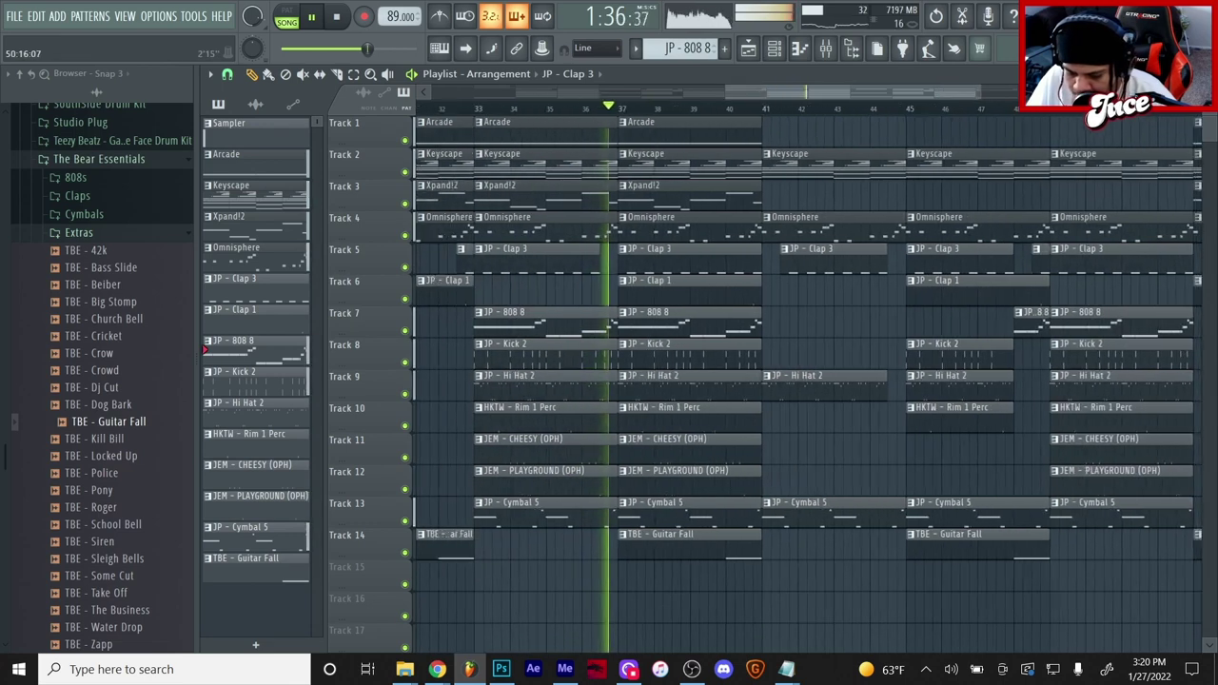
scroll(1104, 109, "down", 5)
scroll(1163, 111, "up", 4)
scroll(700, 98, "up", 3)
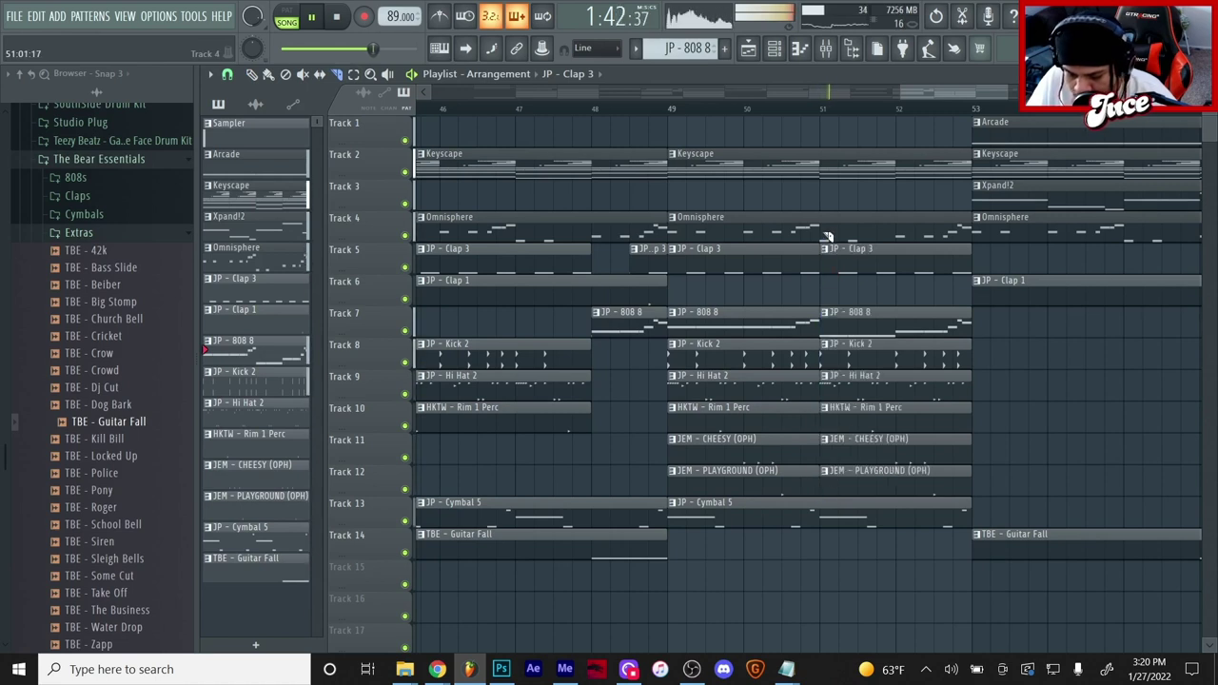
scroll(860, 147, "up", 1)
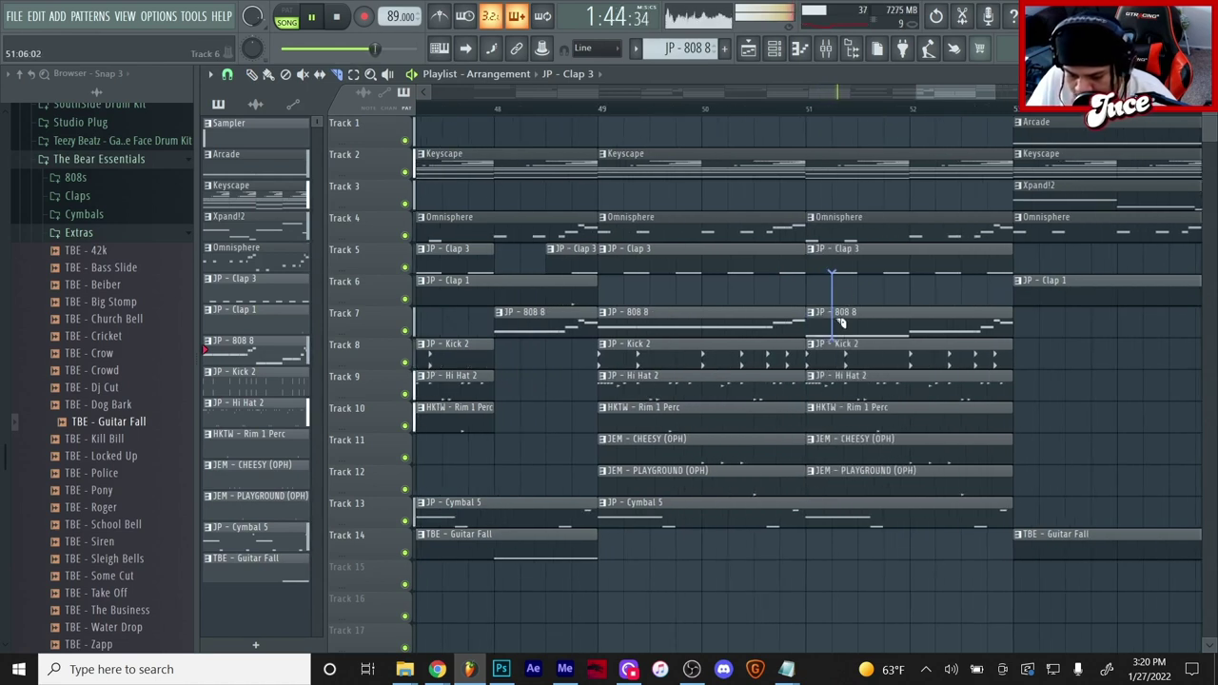
Set snapping to 1/6 beat and remove the first beat of bar 51 on tracks 7 to 12, plus another half beat of 808 and kick.
left_click(226, 74)
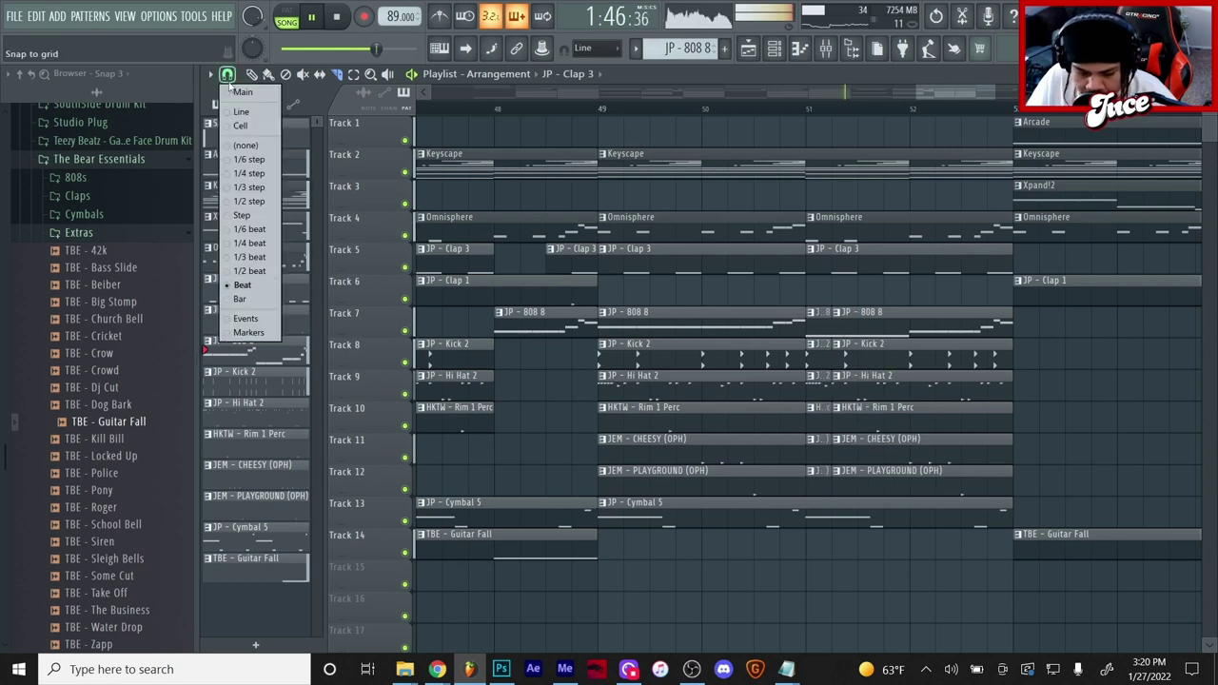
left_click(271, 232)
scroll(834, 134, "up", 2)
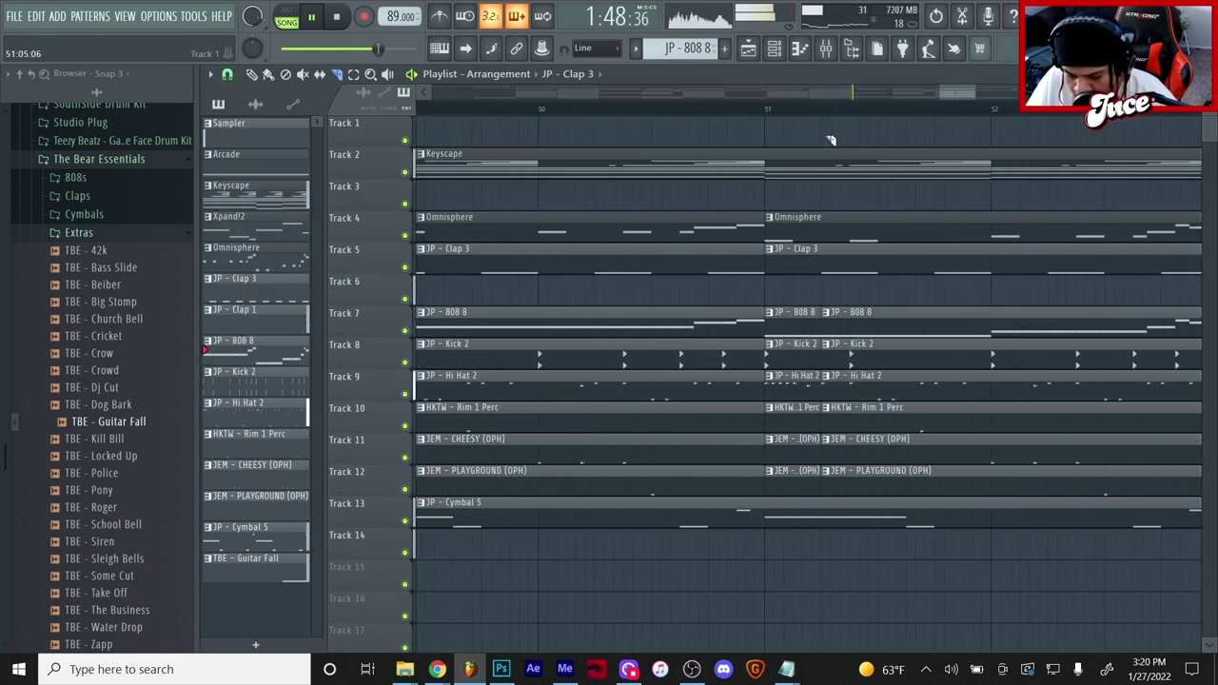
left_click_drag(797, 358, 807, 473)
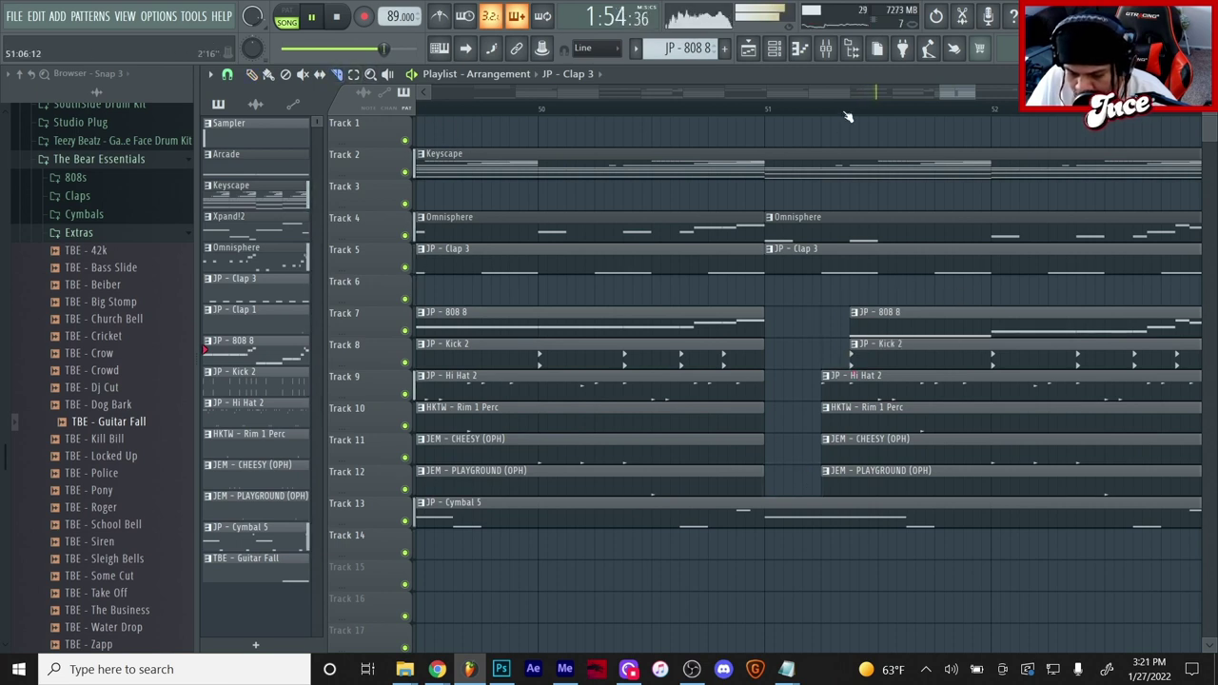
scroll(847, 118, "down", 1)
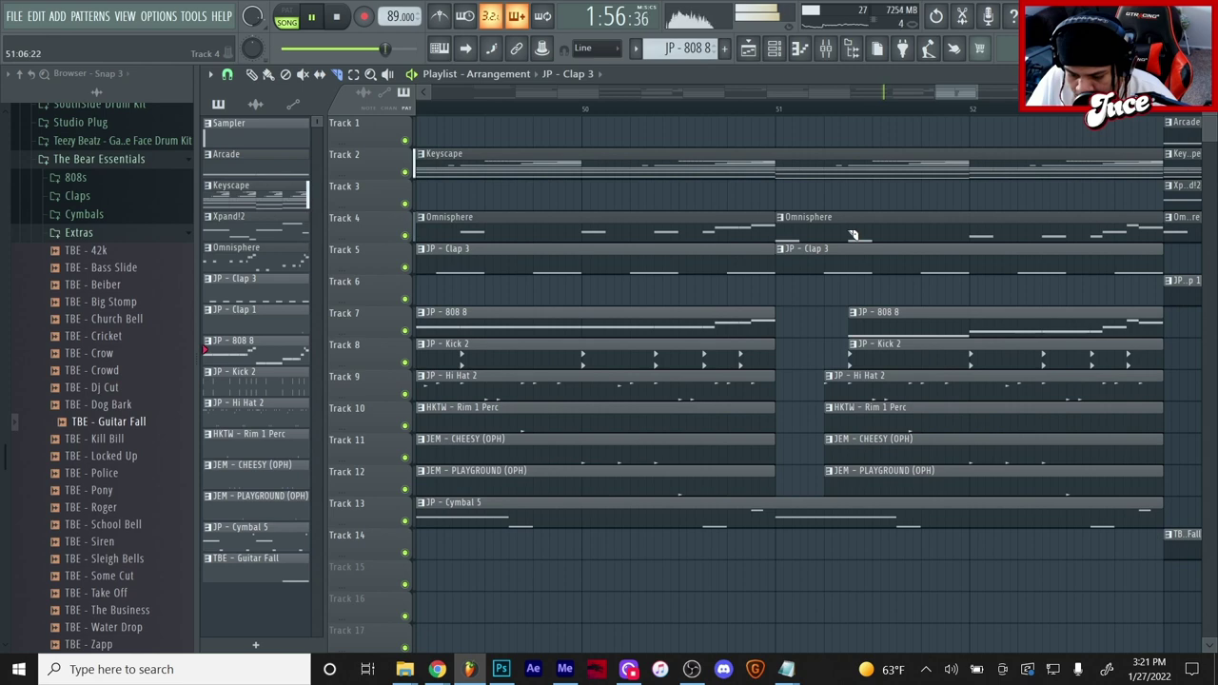
Cut the opening of the Omnisphere clip at bar 51 to match the 808 and set snapping back to Beat.
scroll(895, 121, "down", 15)
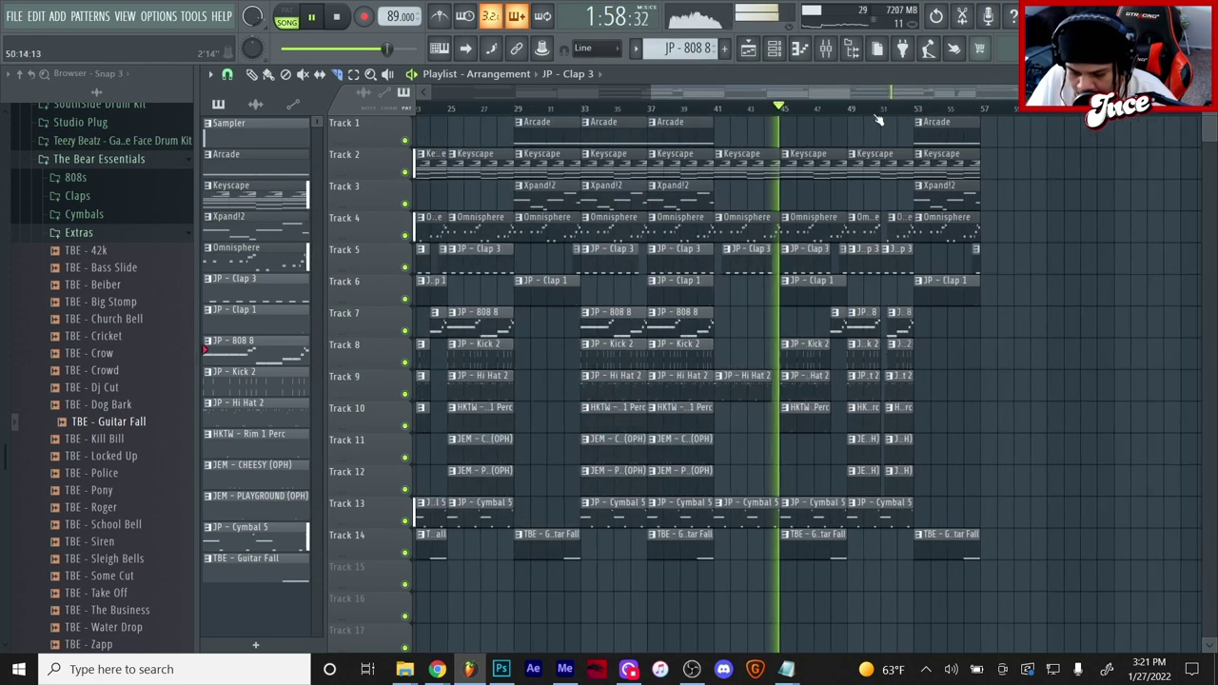
left_click(227, 74)
left_click(241, 285)
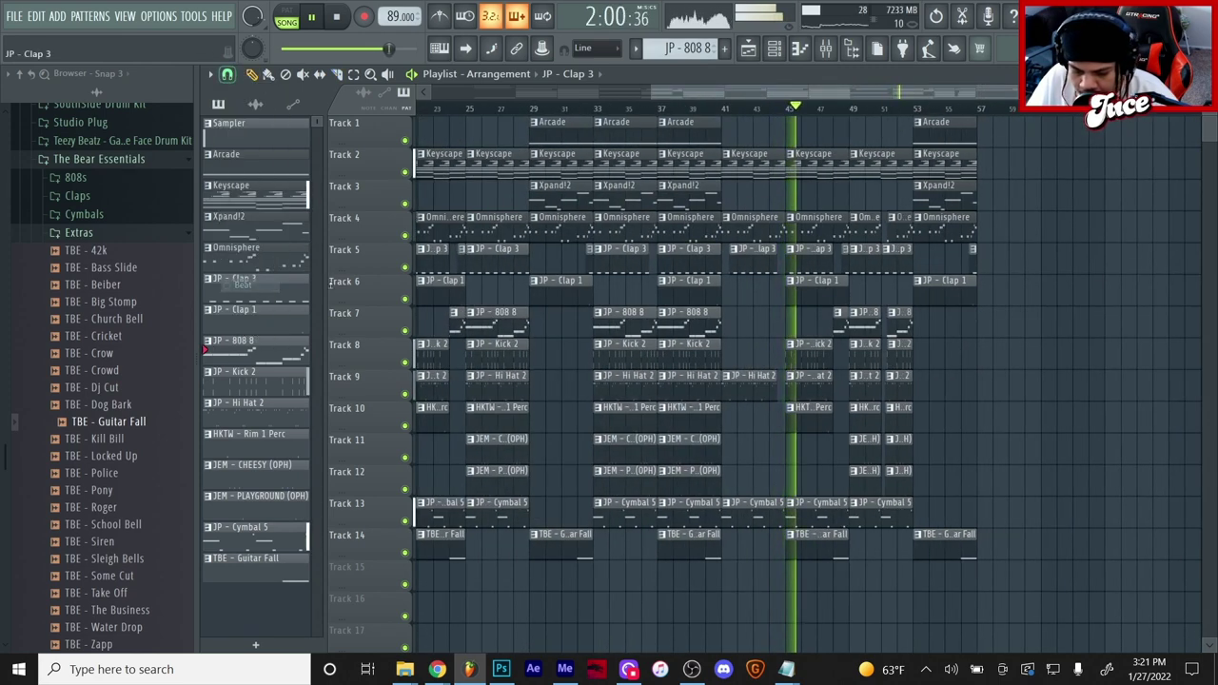
Copy all clips from bars 33 to 40 to the end of the arrangement, starting at bar 57.
scroll(725, 224, "down", 2)
left_click_drag(616, 526, 681, 114)
mouse_move(629, 262)
left_mouse_down()
mouse_move(1025, 264)
mouse_move(1014, 263)
left_mouse_up()
key("ctrl+d")
Shorten the Arcade, Keyscape, 808, kick, hi-hat, rim, CHEESY, PLAYGROUND and cymbal clips at bar 57 to end halfway through bar 60.
scroll(1048, 124, "up", 7)
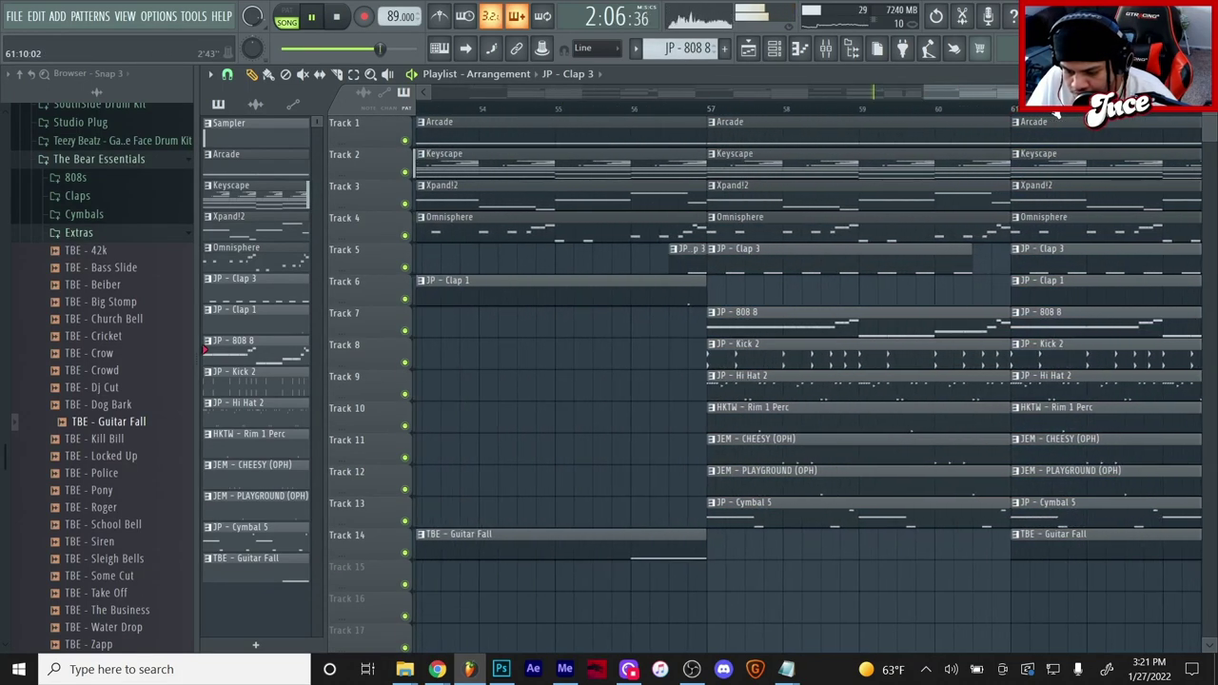
left_click_drag(971, 158, 979, 140)
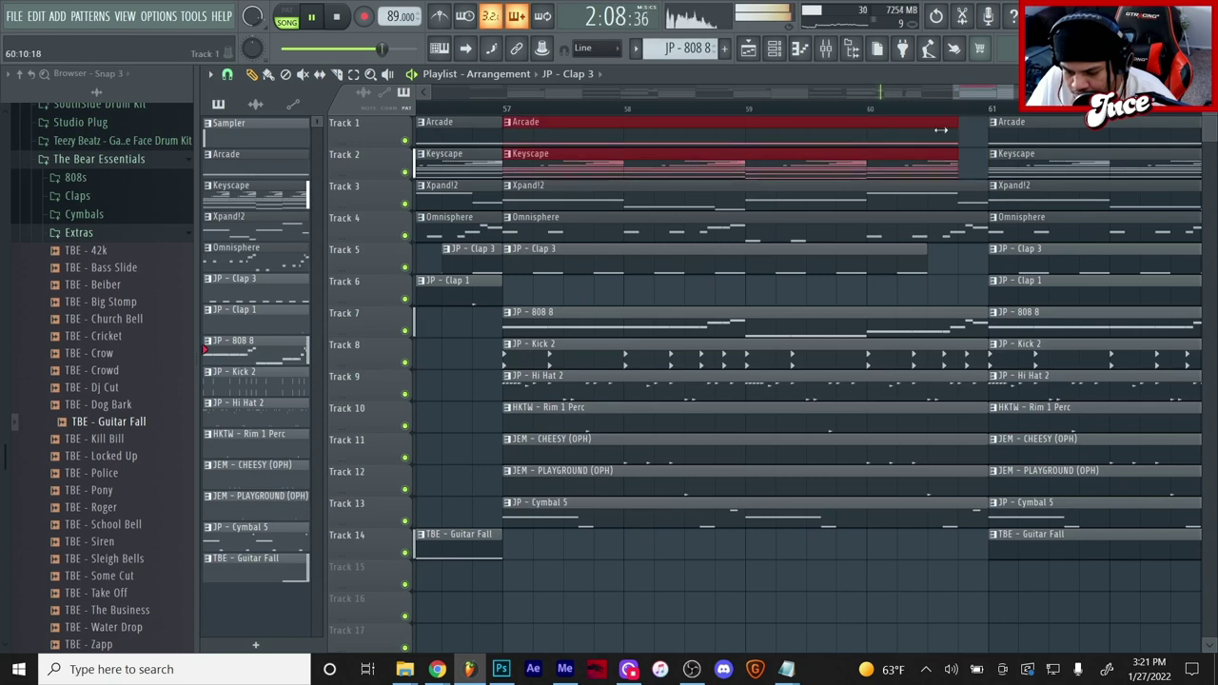
left_click_drag(960, 308, 925, 515)
left_click(943, 529, "ctrl")
scroll(1037, 121, "down", 5)
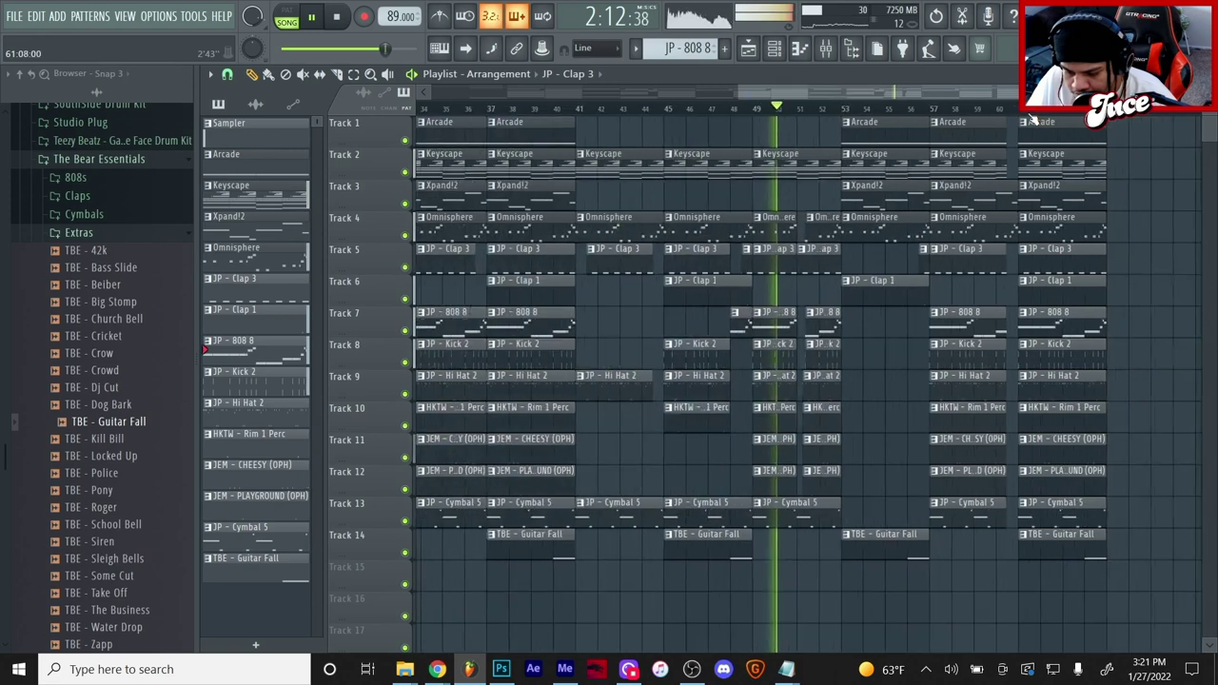
Duplicate all clips of bars 61 to 64 twice, to bars 65 and 69.
left_click_drag(1039, 119, 974, 541)
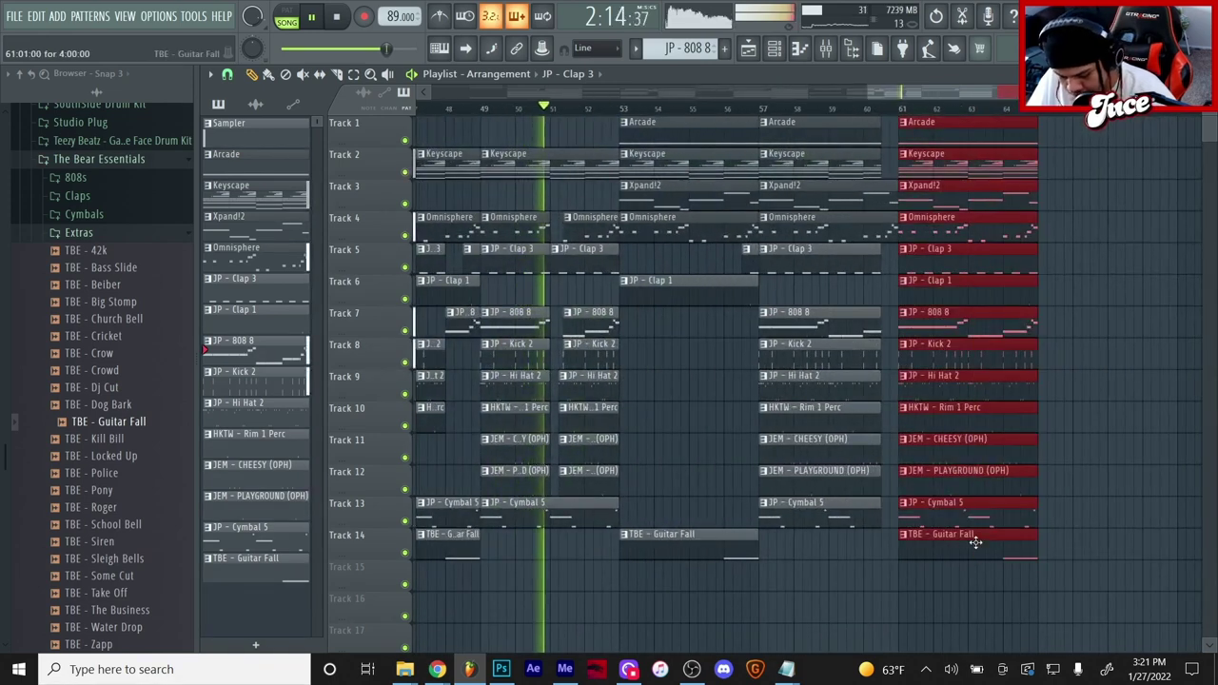
key("ctrl+b")
key("ctrl+b")
left_click(1025, 579, "ctrl")
Delete the Arcade, Xpand!2 and JP - Clap 1 clips at bar 65 and play the song from about halfway through bar 63.
scroll(914, 114, "down", 1)
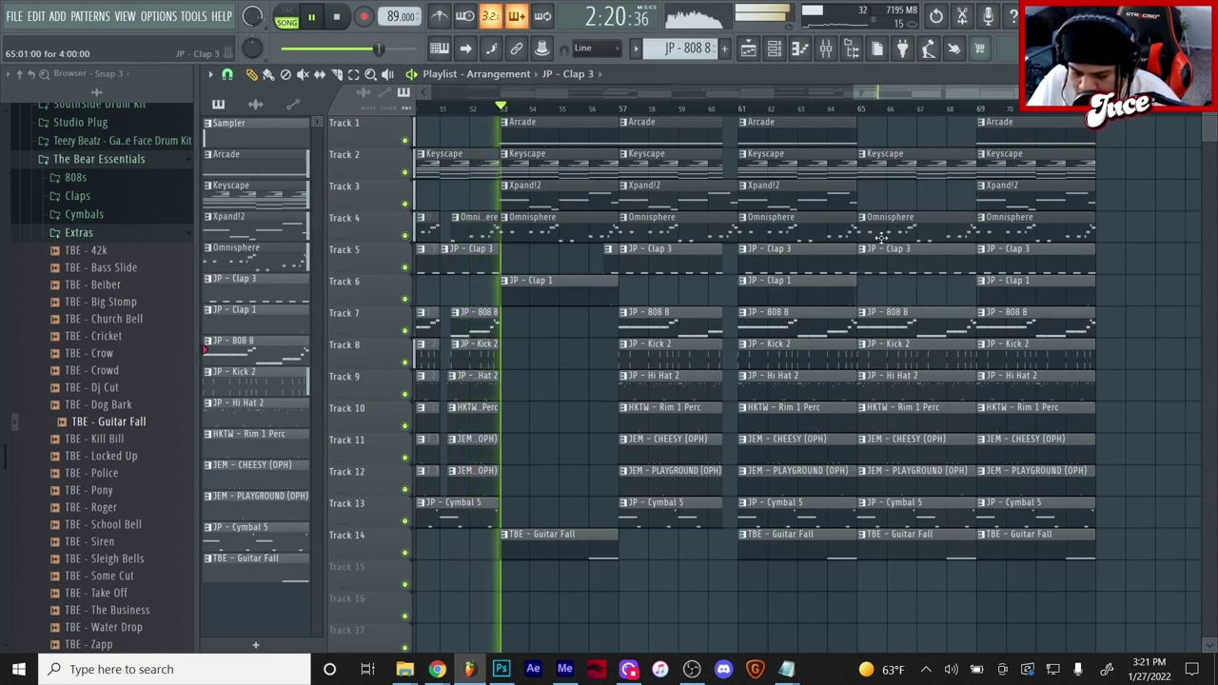
left_click(815, 109)
scroll(917, 109, "up", 2)
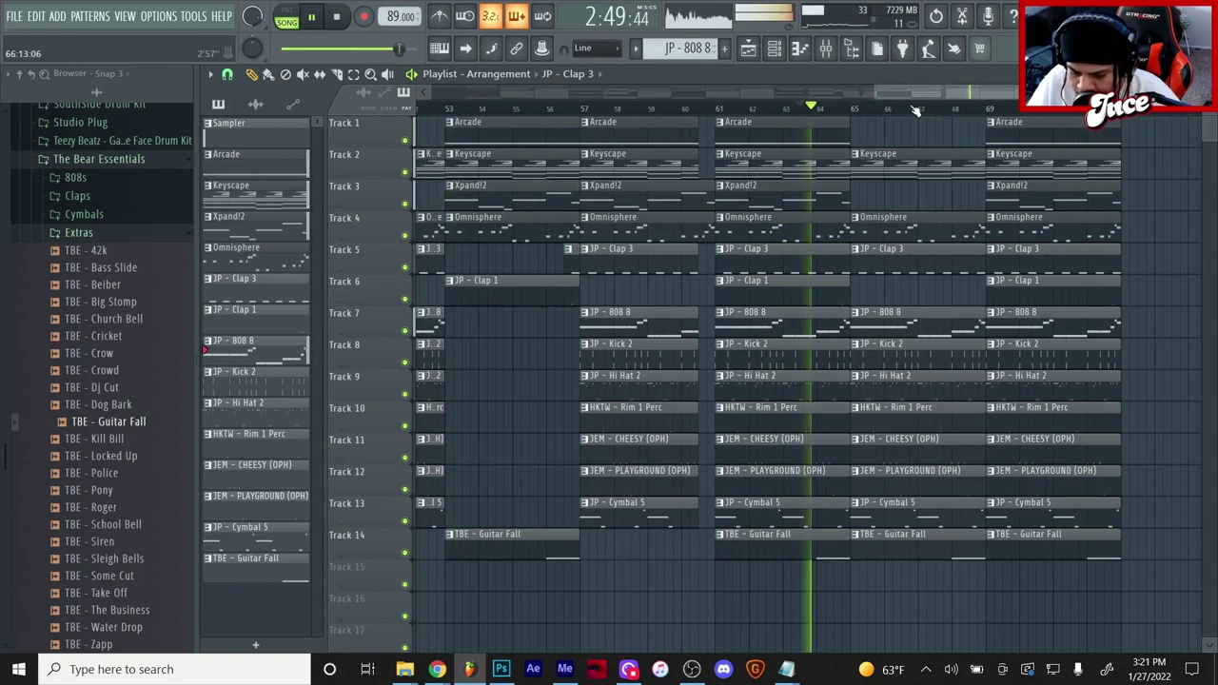
Delete the TBE - Guitar Fall clip at bar 65, try an Arcade clip there, and play the ending through to bar 69.
right_click(953, 552)
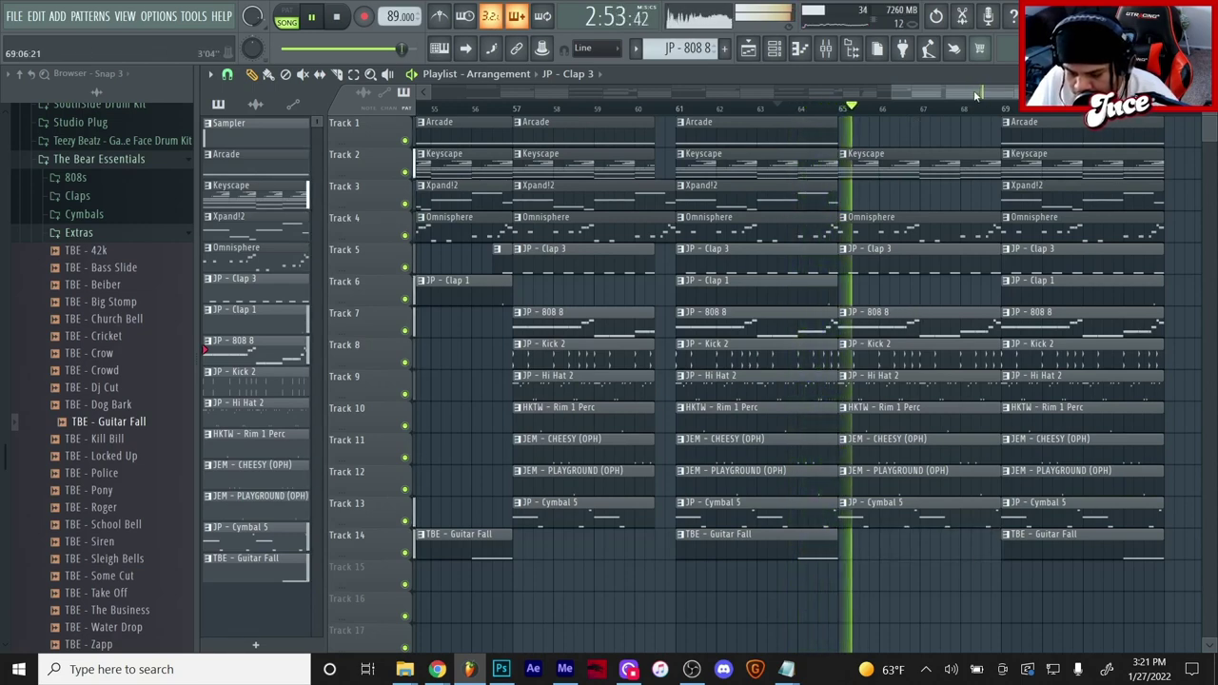
scroll(974, 107, "down", 1)
scroll(974, 107, "down", 1)
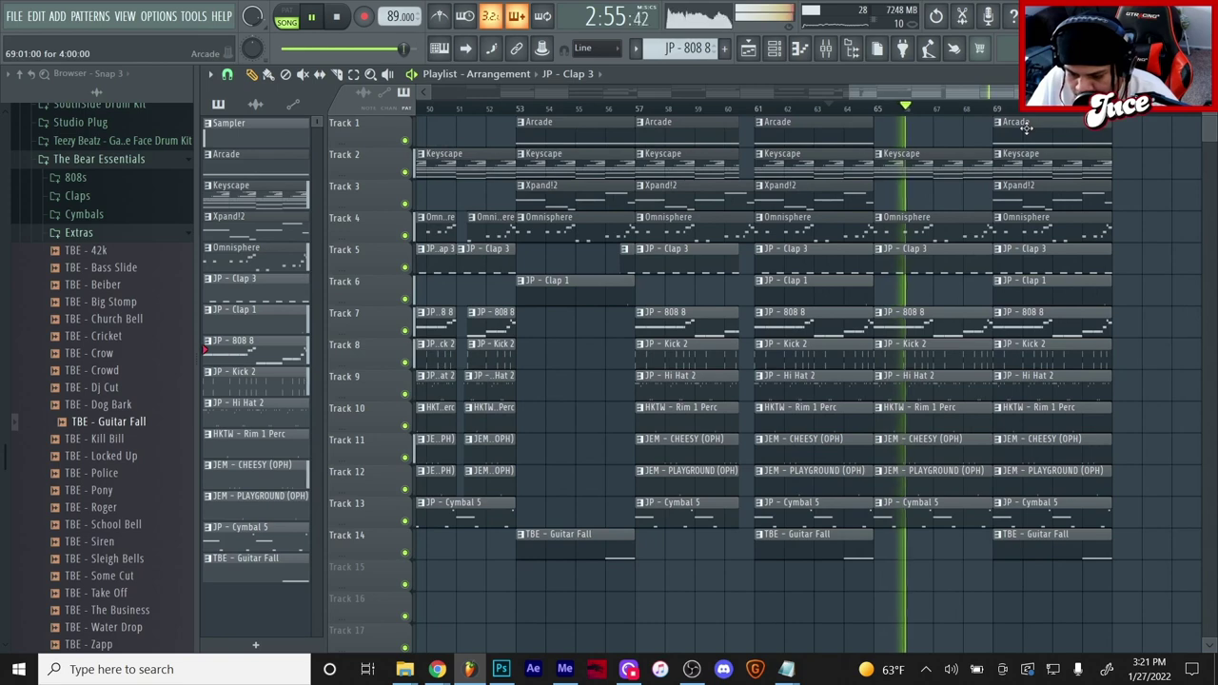
left_click(1026, 128)
left_click(904, 138)
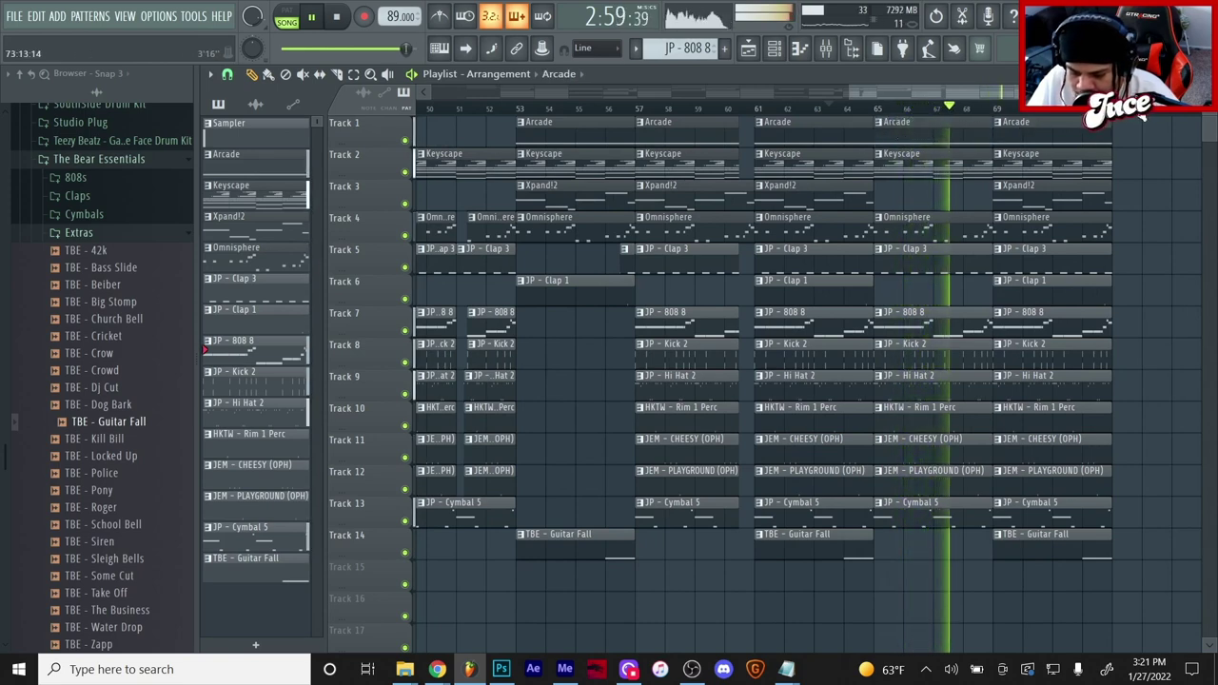
scroll(1136, 108, "up", 1)
scroll(1135, 108, "down", 7)
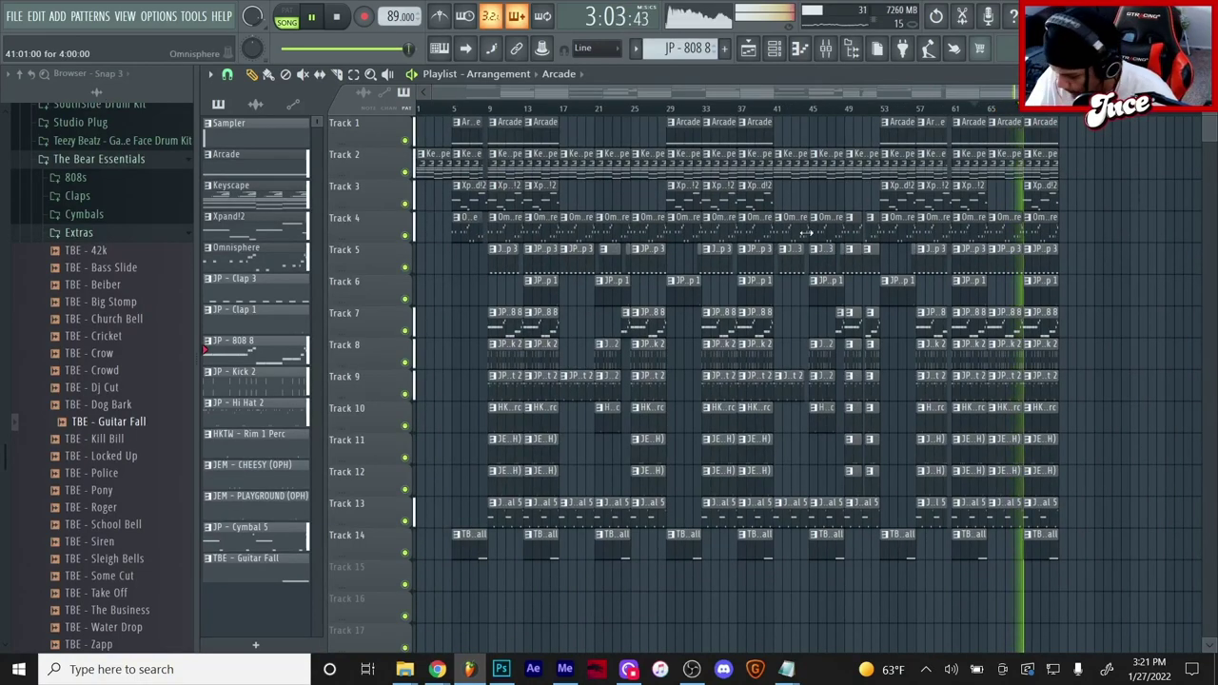
key("space")
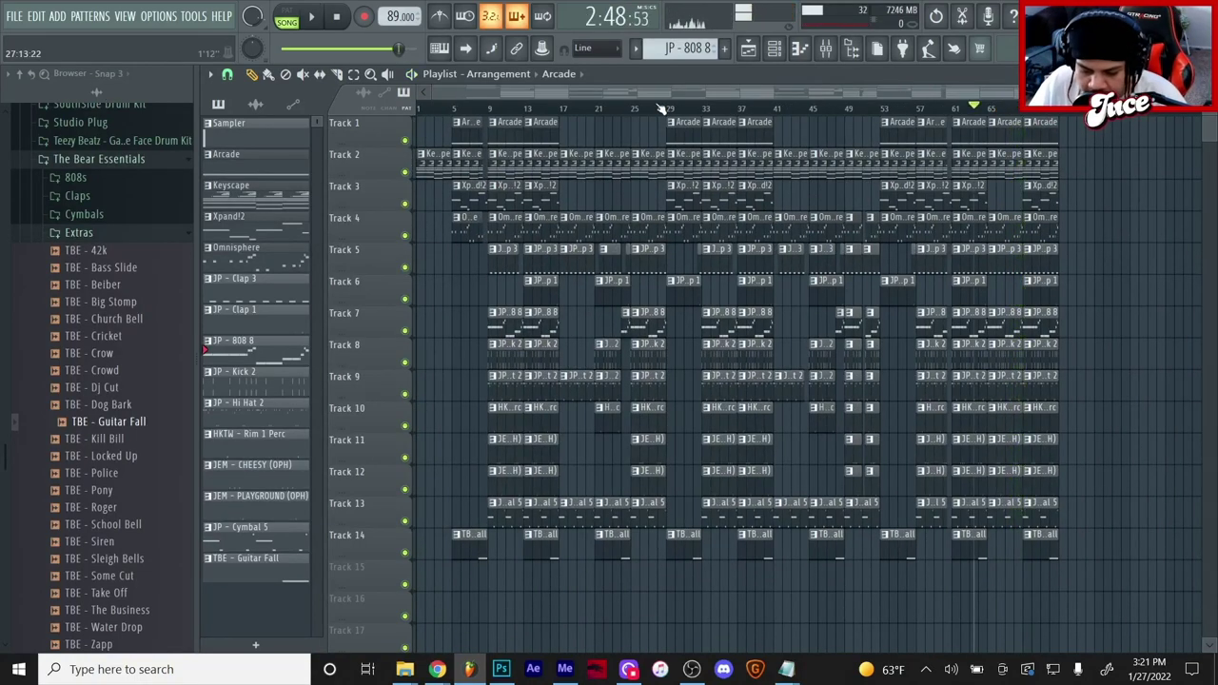
Set the mix level of Insert 4's Fruity parametric EQ 2 to 0% and create a playlist automation clip for it.
scroll(939, 113, "up", 2)
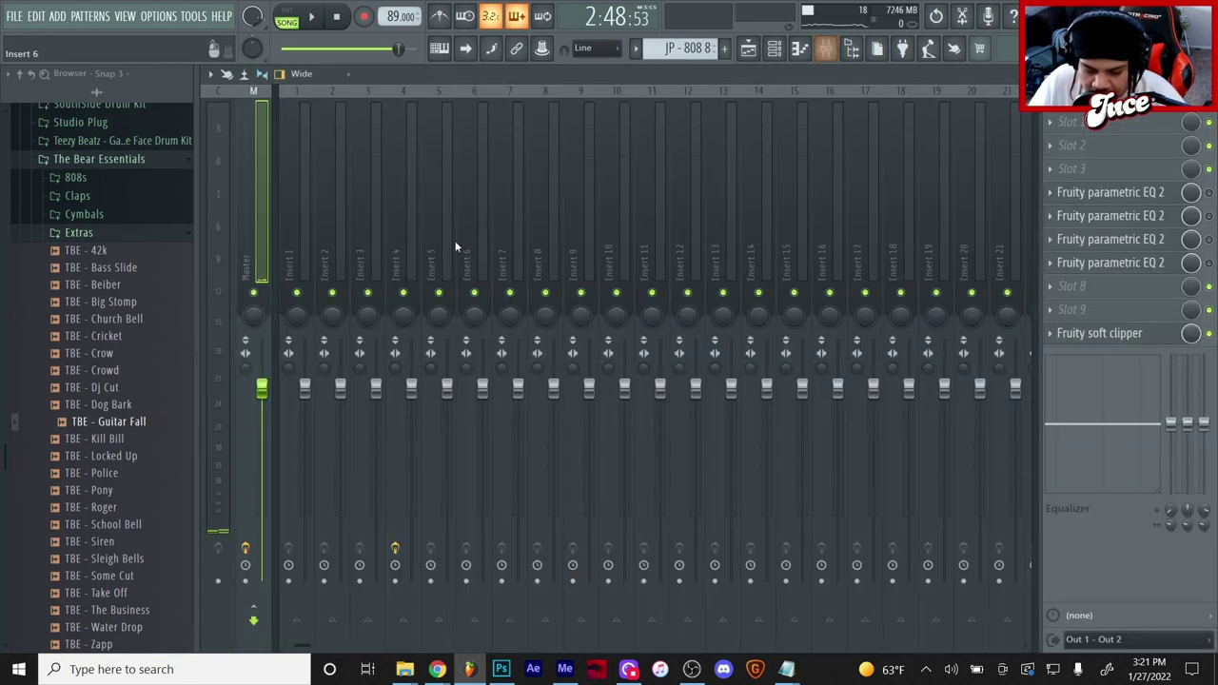
left_click(405, 238)
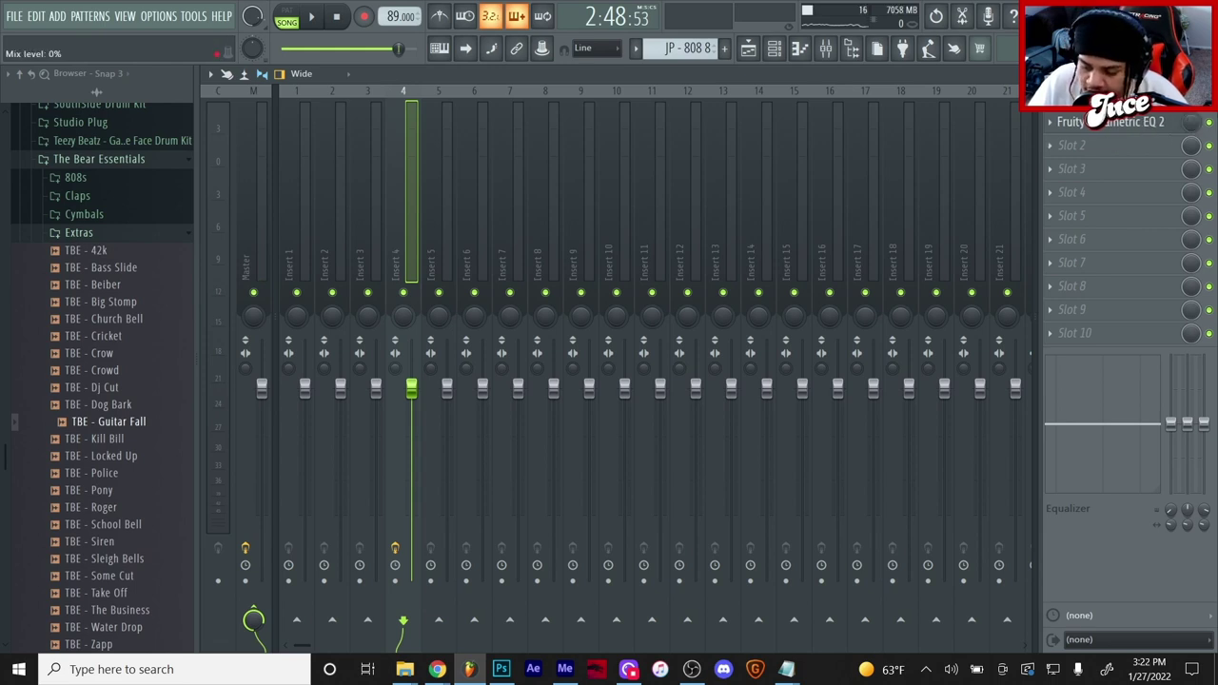
right_click(1197, 126)
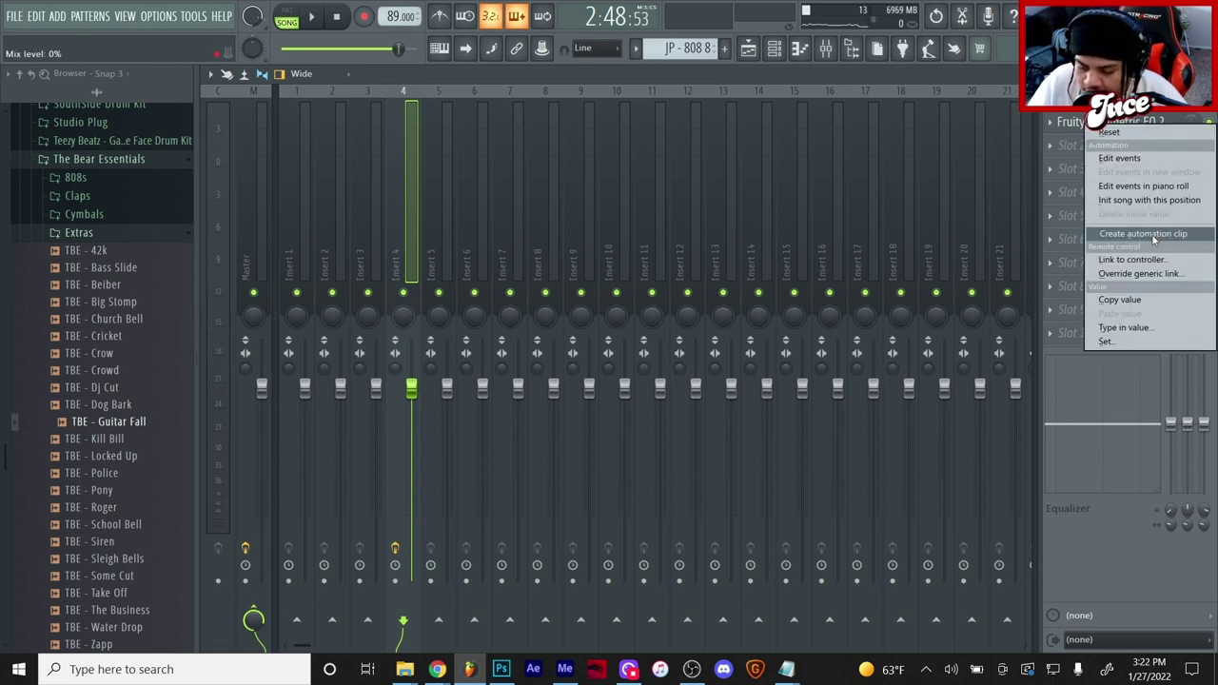
left_click(1104, 236)
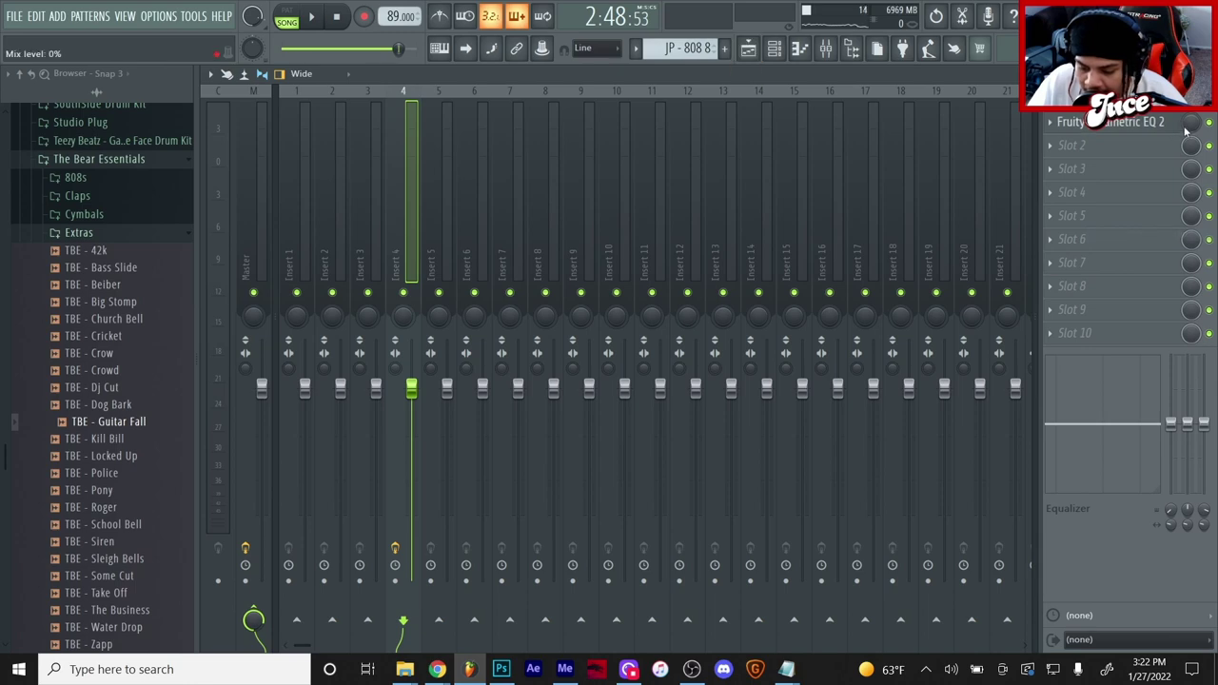
left_click(750, 51)
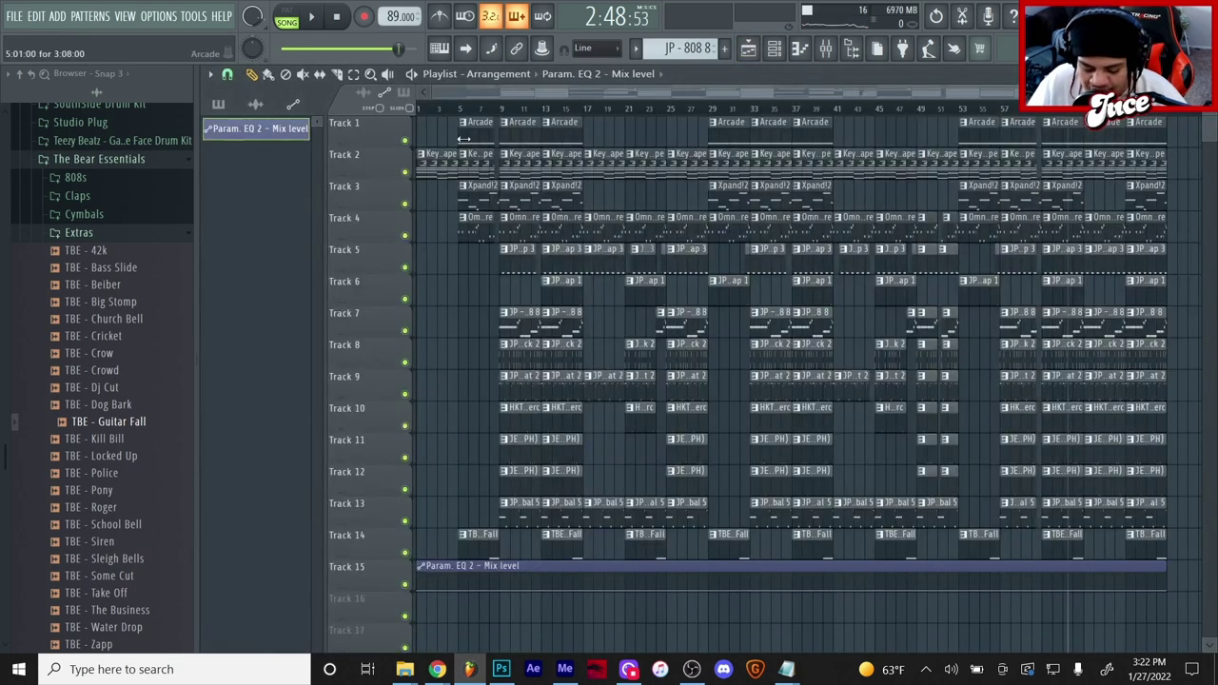
scroll(448, 104, "up", 2)
scroll(455, 105, "up", 2)
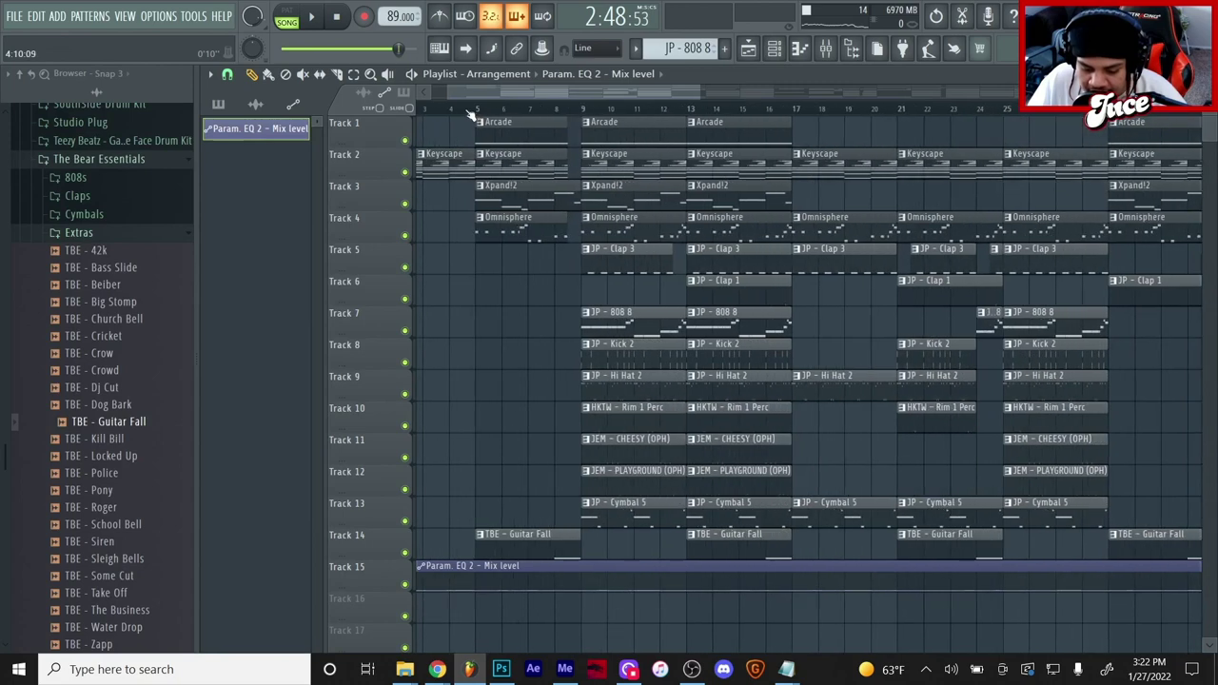
left_click_drag(702, 327, 532, 326)
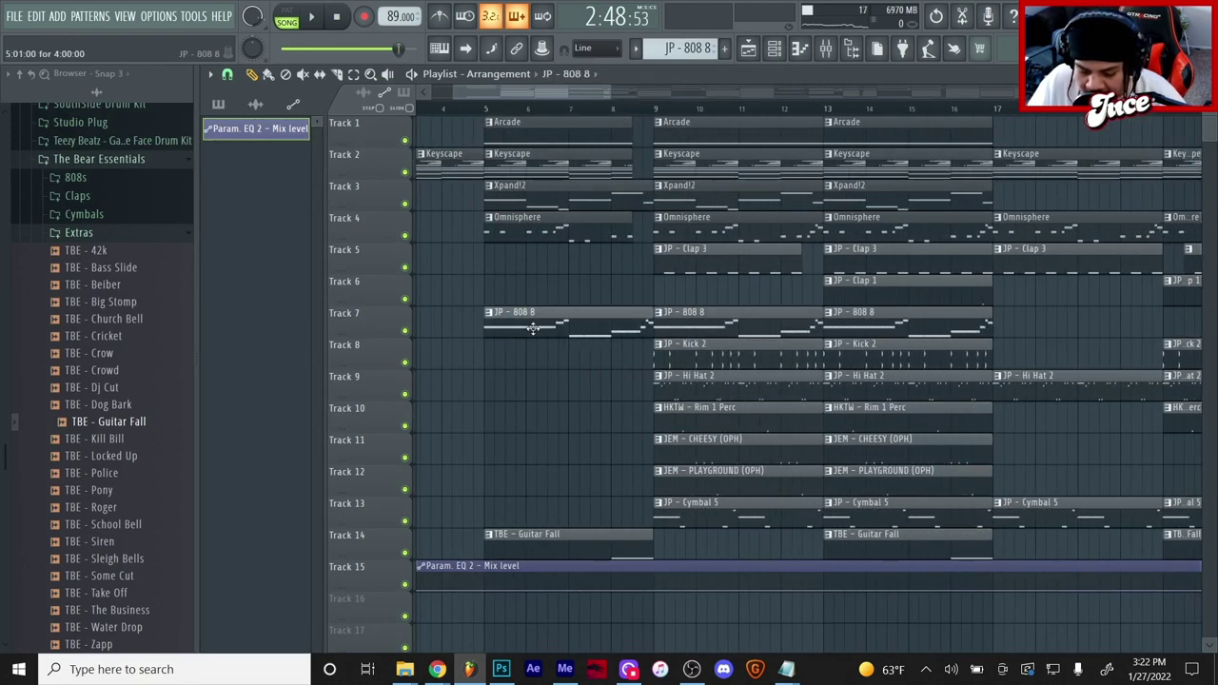
right_click(521, 309)
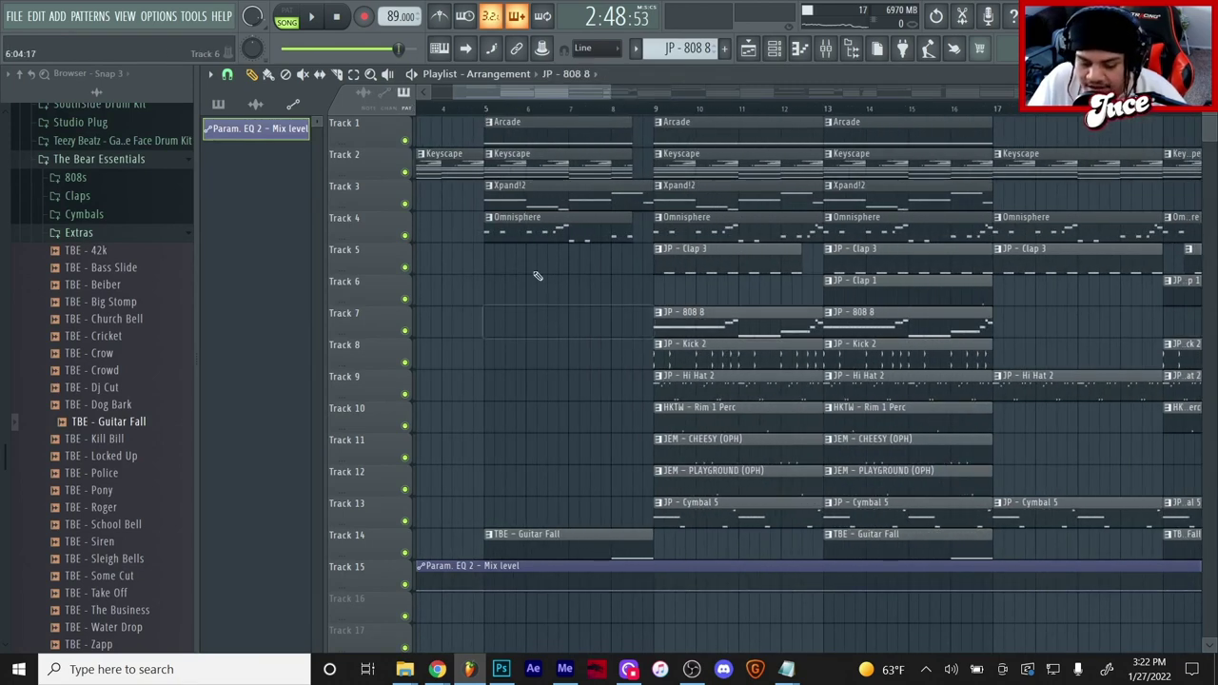
left_click_drag(526, 97, 436, 88)
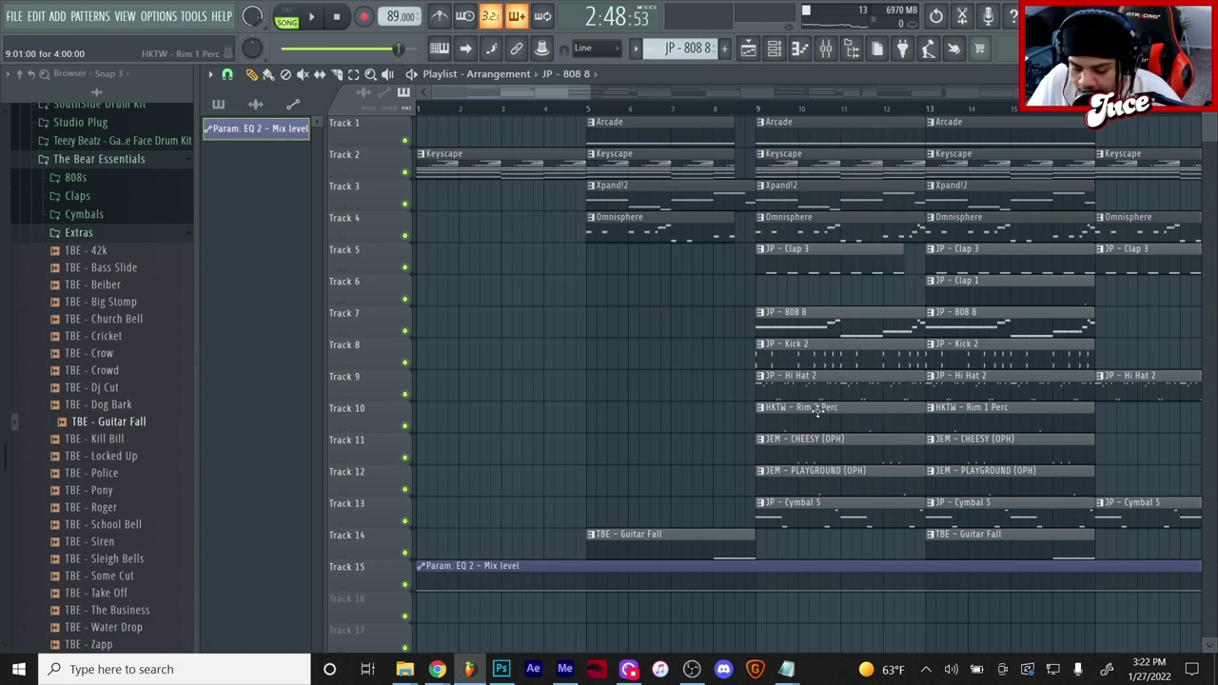
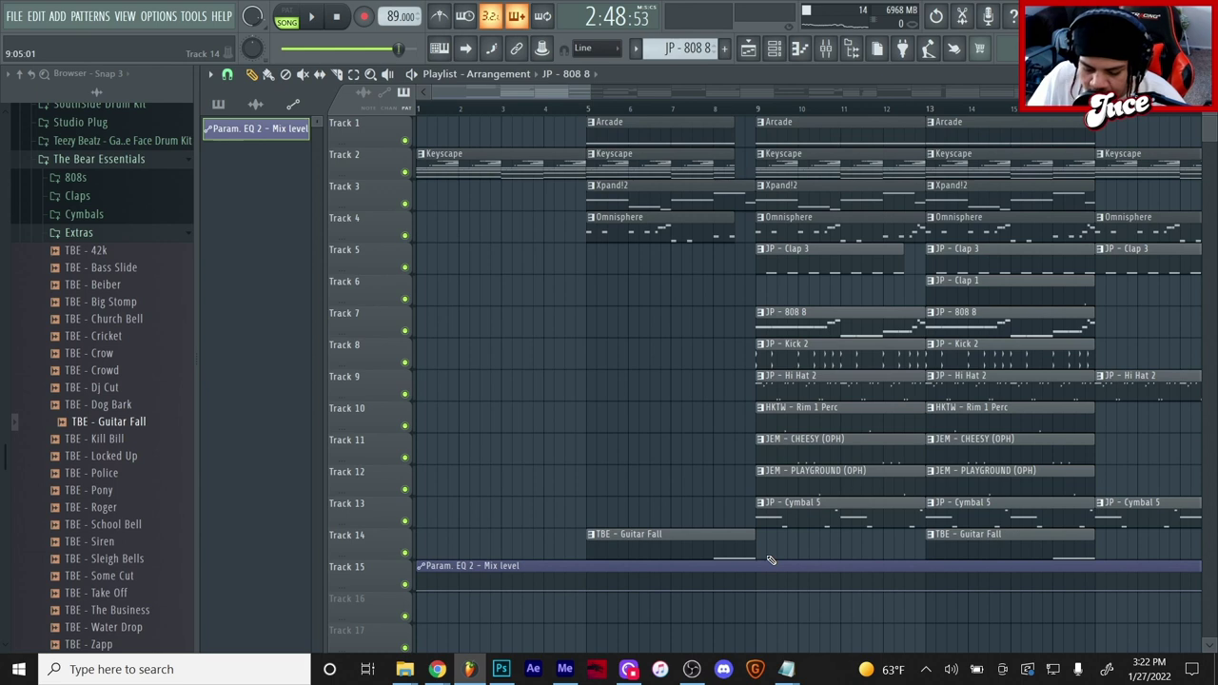
left_click(815, 219)
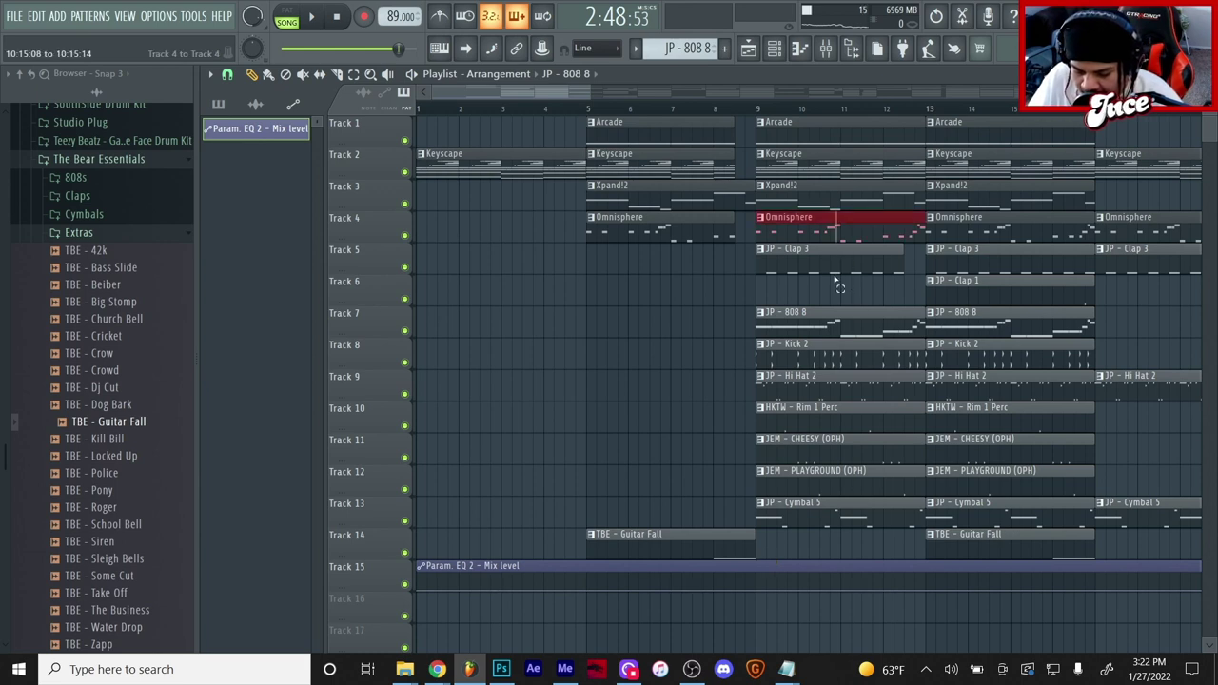
left_click(790, 286)
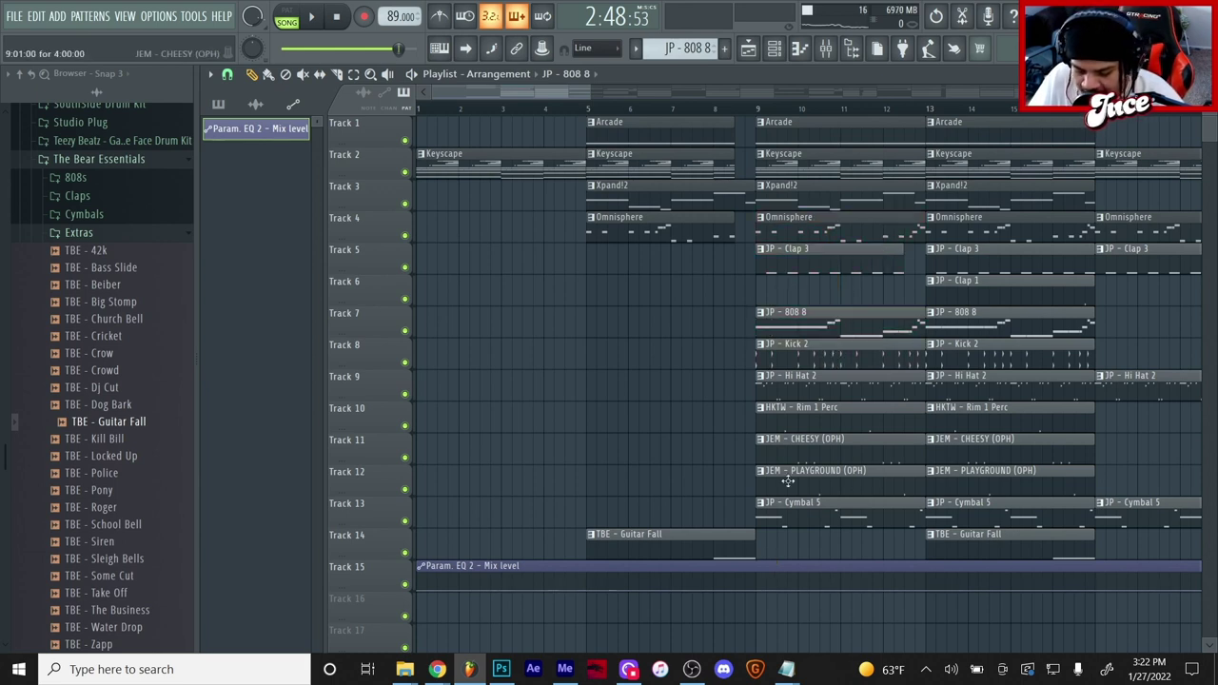
Shape the EQ mix level automation so it jumps up at bar 9 and drops back to zero at bar 17.
right_click(759, 591)
left_click_drag(759, 585, 755, 572)
left_click_drag(555, 89, 595, 89)
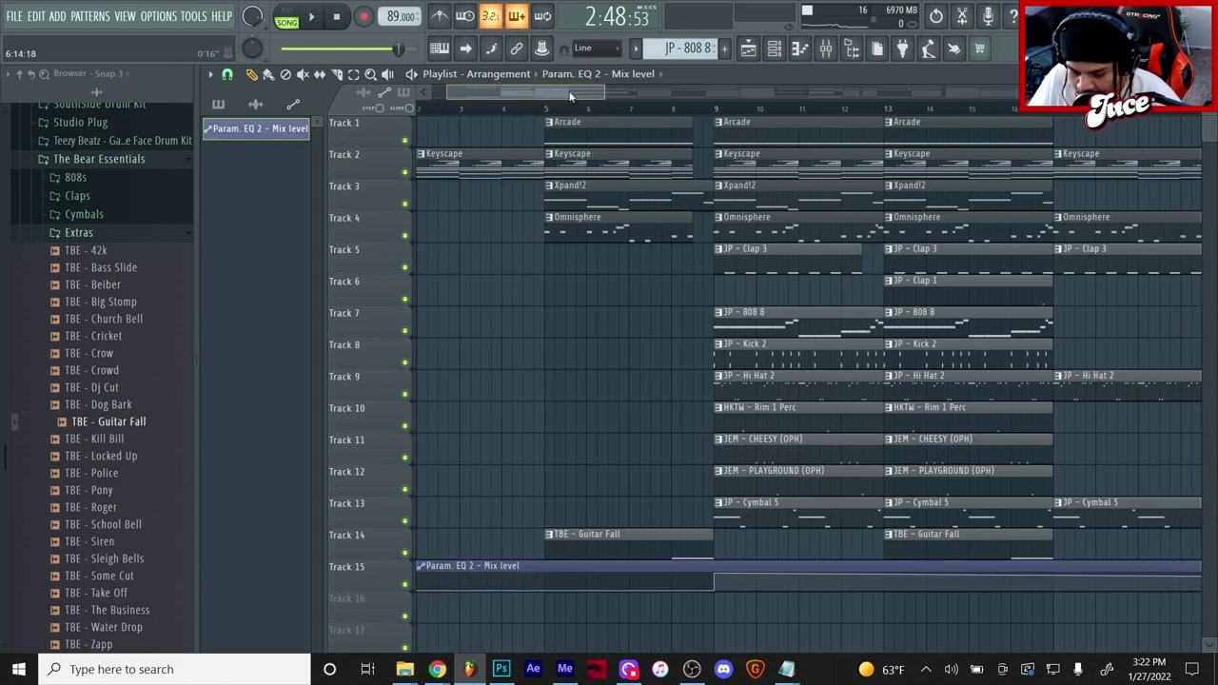
right_click(931, 576)
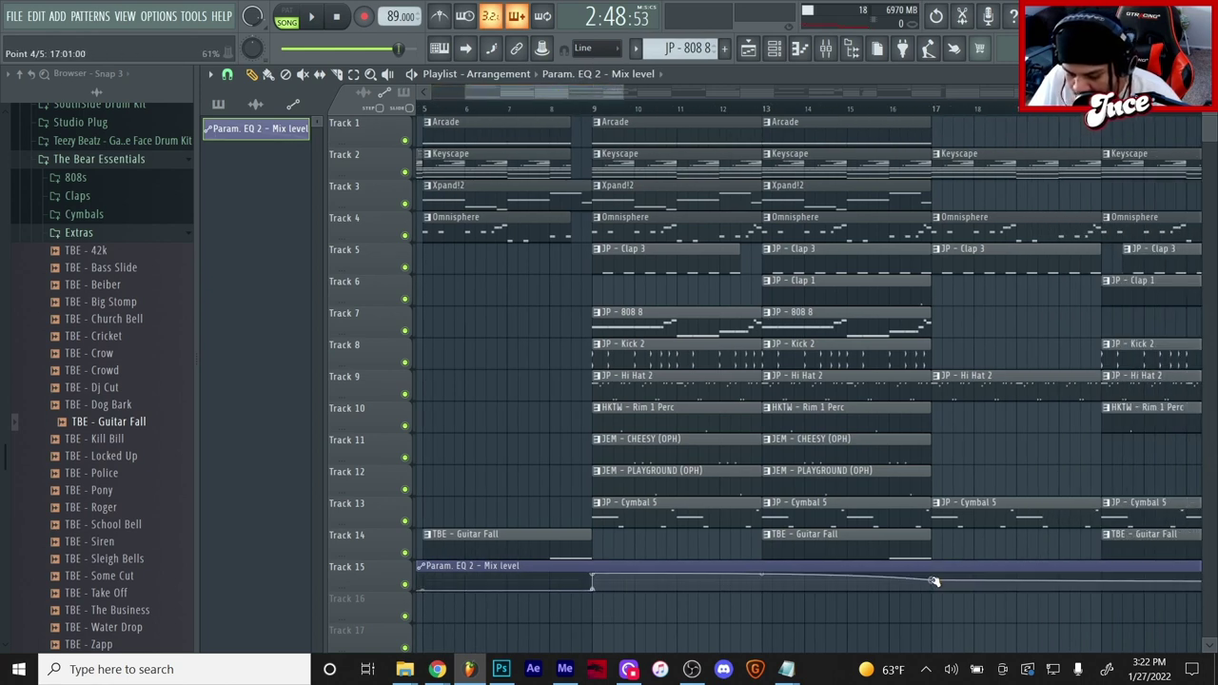
left_click_drag(932, 578, 935, 617)
Play the song from bar 7 to check how the EQ automation sounds going into bar 9.
left_click(592, 108)
mouse_move(592, 112)
left_mouse_down()
mouse_move(928, 172)
mouse_move(544, 168)
mouse_move(923, 176)
mouse_move(593, 169)
mouse_move(931, 209)
left_mouse_up()
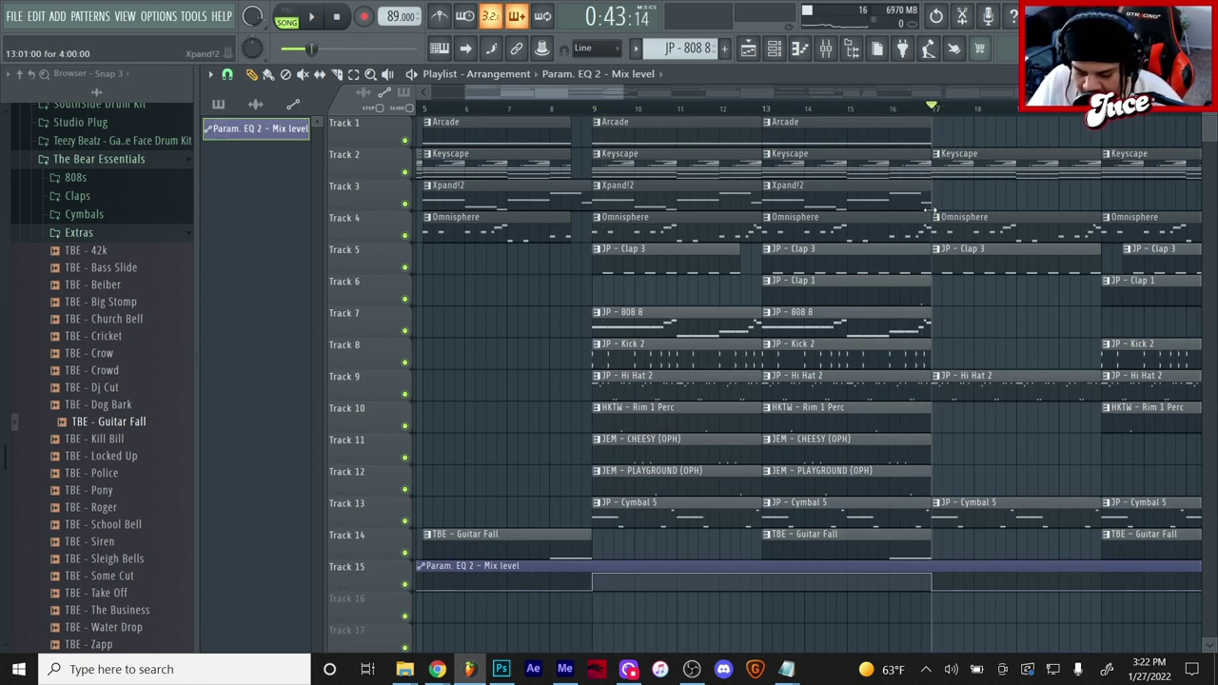
left_click(505, 107)
key("space")
scroll(505, 106, "up", 3)
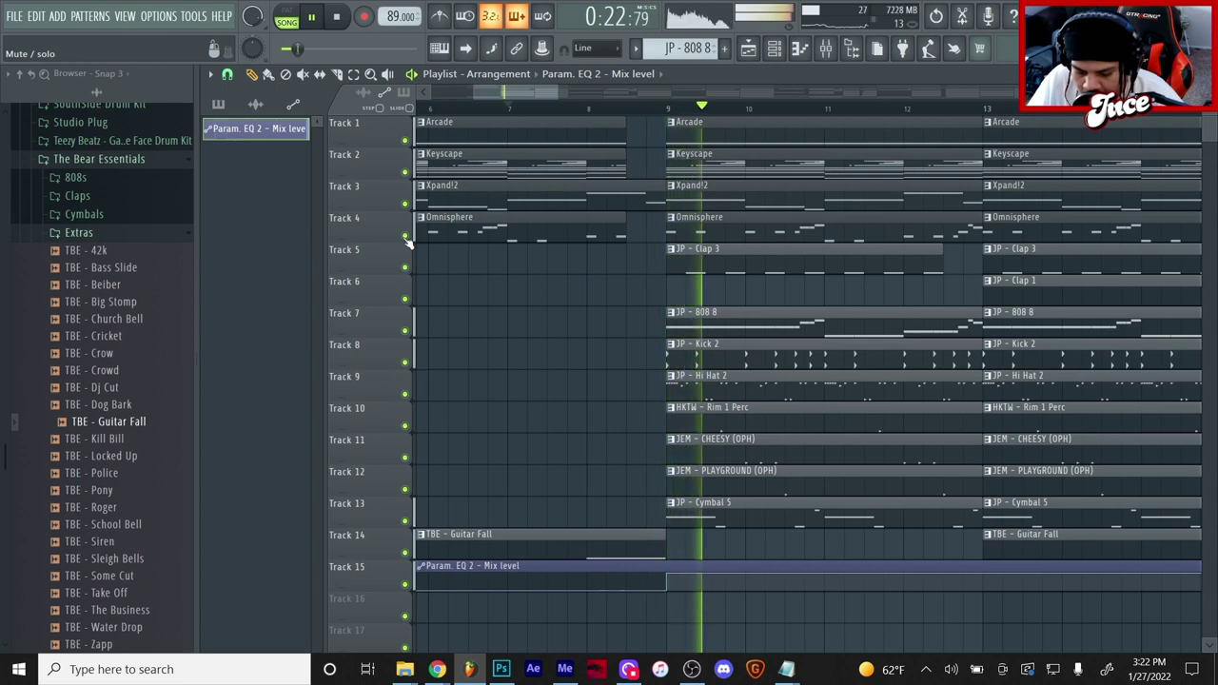
key("space")
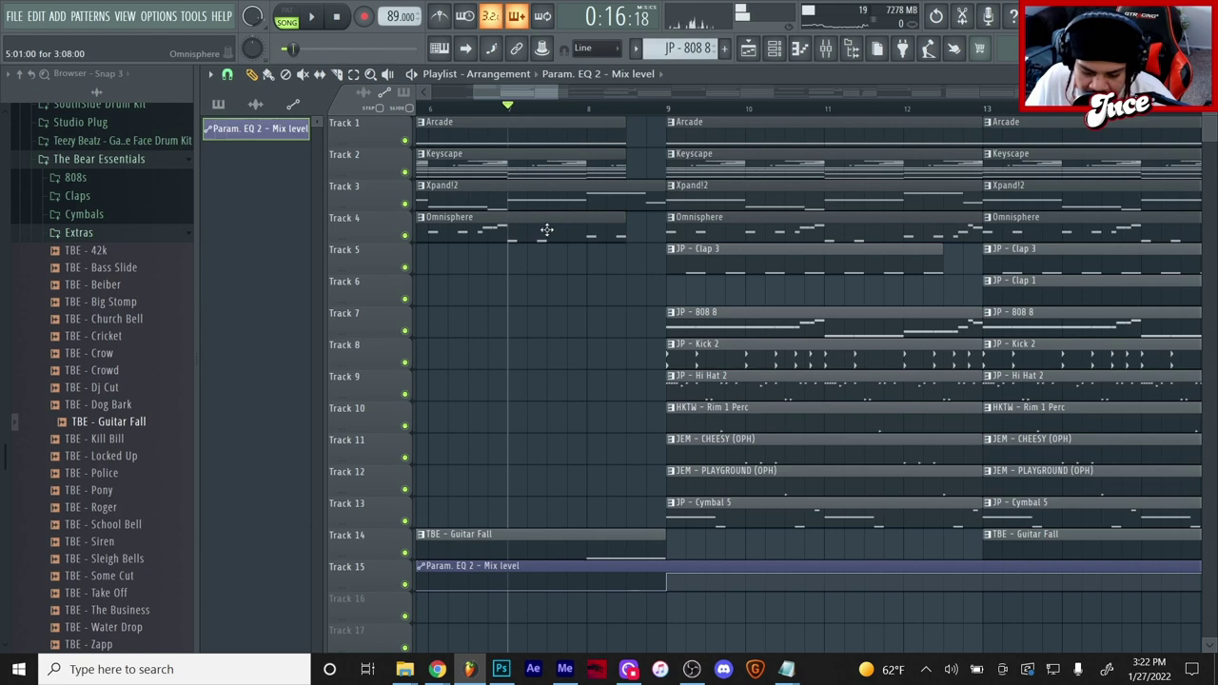
Raise the EQ mix level automation at bar 24 and drop it back to zero at bar 29.
scroll(902, 114, "down", 4)
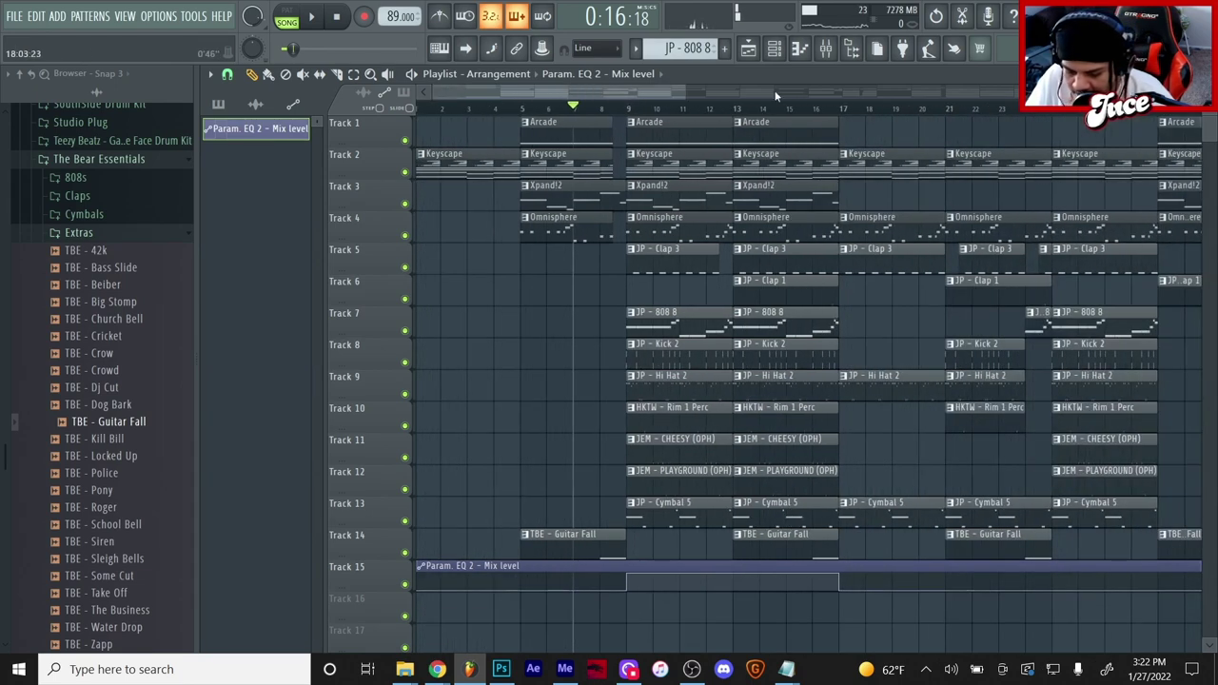
scroll(776, 96, "down", 5)
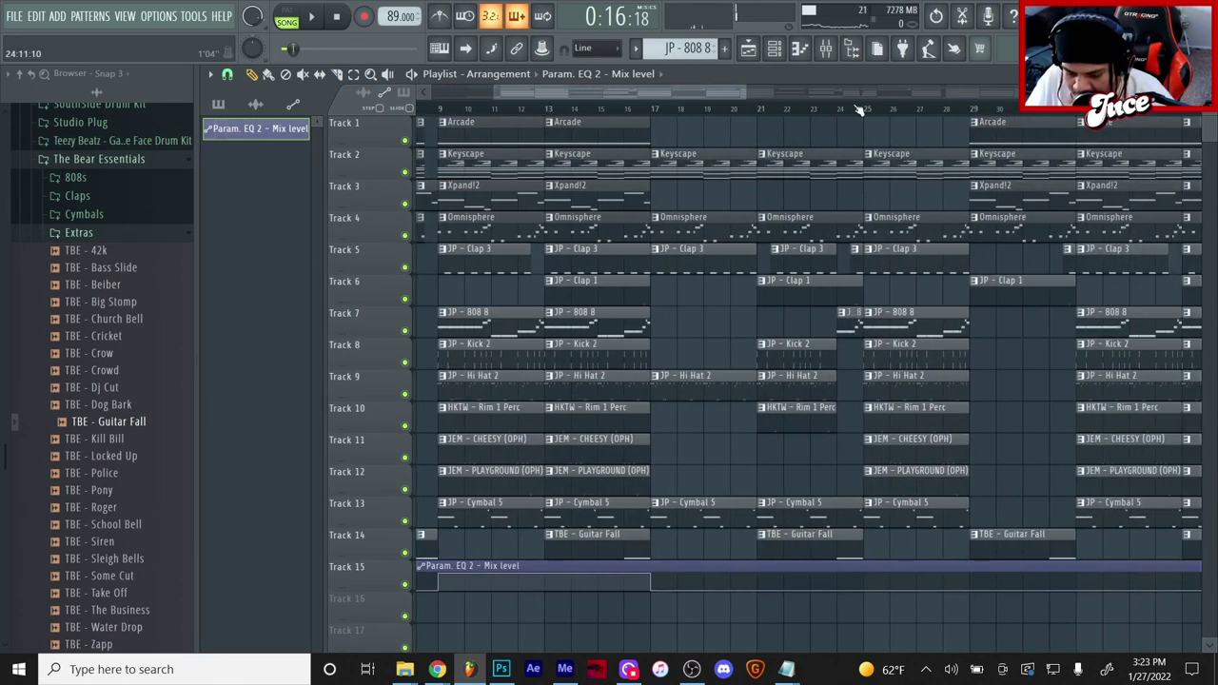
scroll(859, 110, "up", 3)
scroll(927, 524, "down", 1)
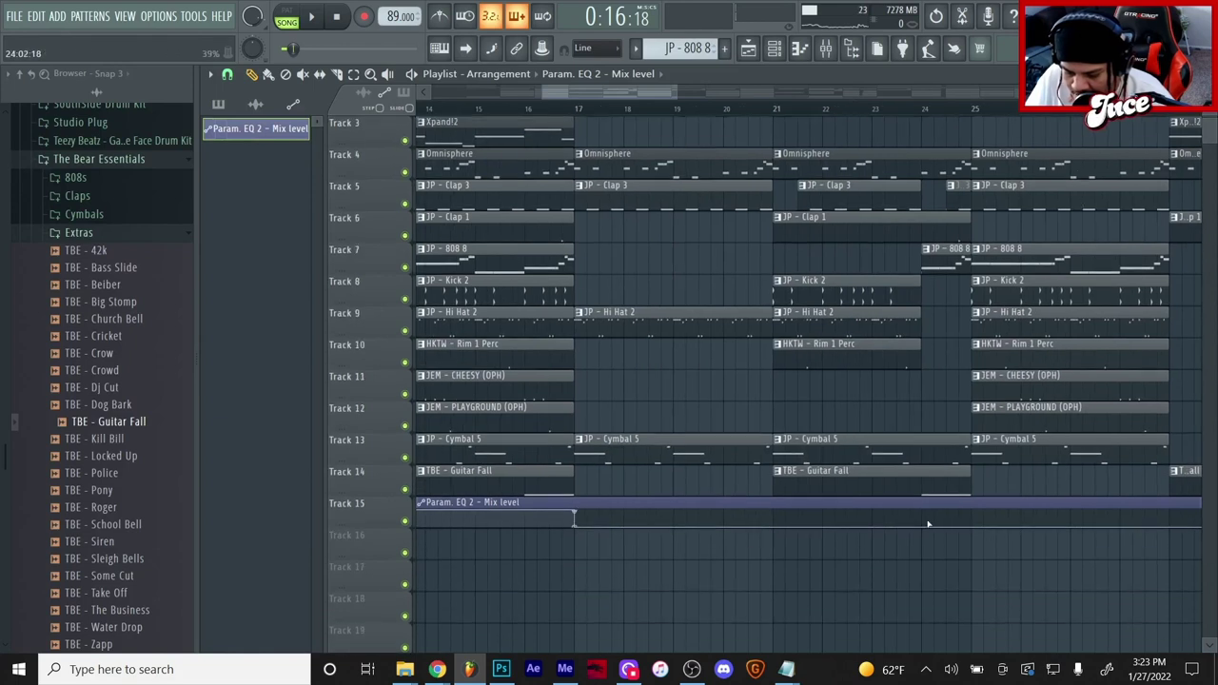
left_click_drag(924, 525, 921, 510)
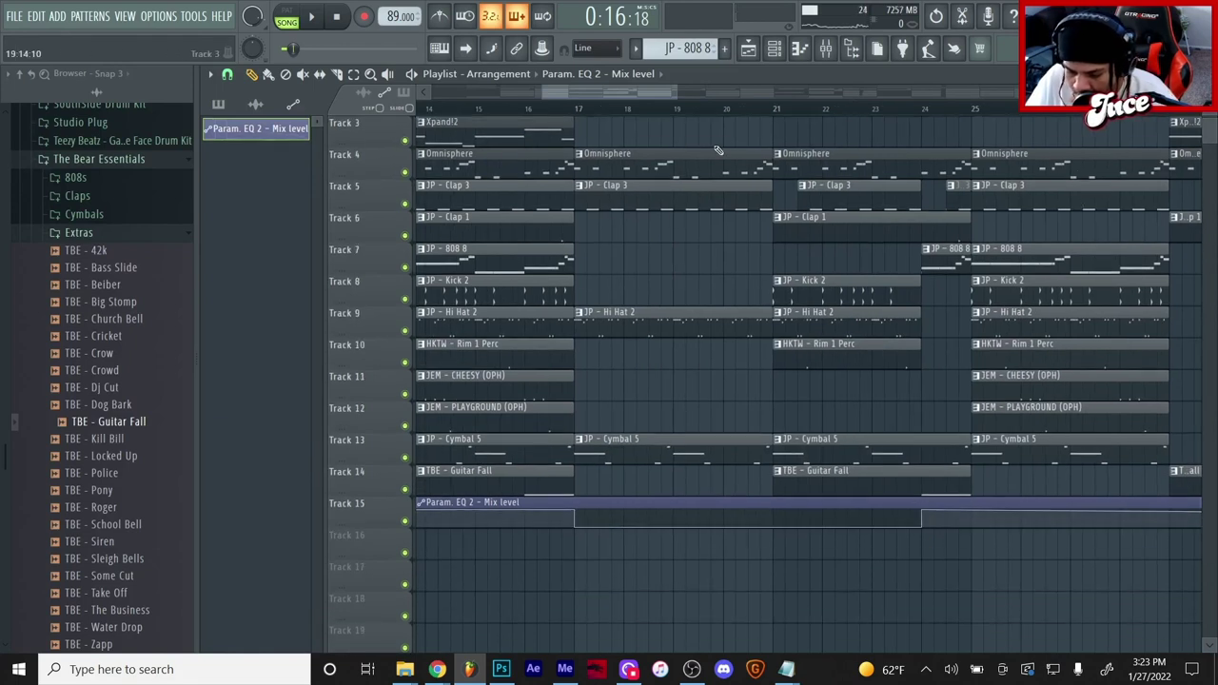
scroll(639, 99, "down", 3)
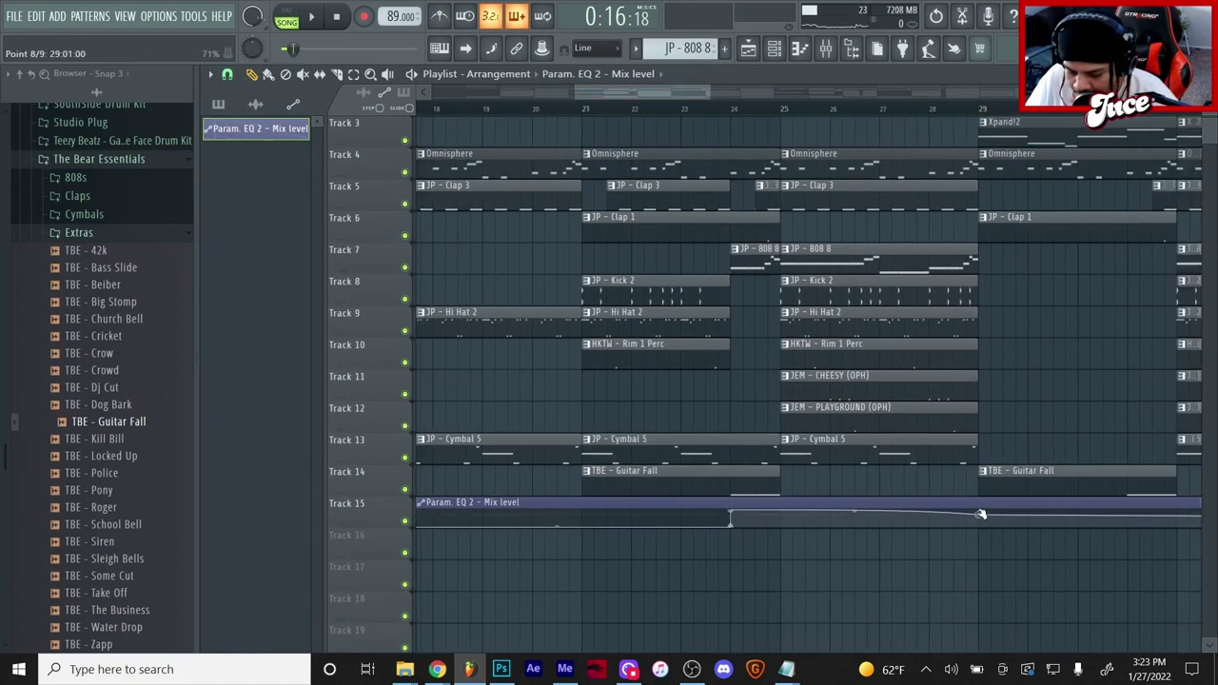
left_click_drag(981, 529, 985, 545)
Raise the EQ mix level automation at bar 33 and drop it back to zero at bar 41.
left_click_drag(661, 103, 714, 107)
left_click_drag(888, 524, 888, 505)
left_click_drag(733, 95, 780, 97)
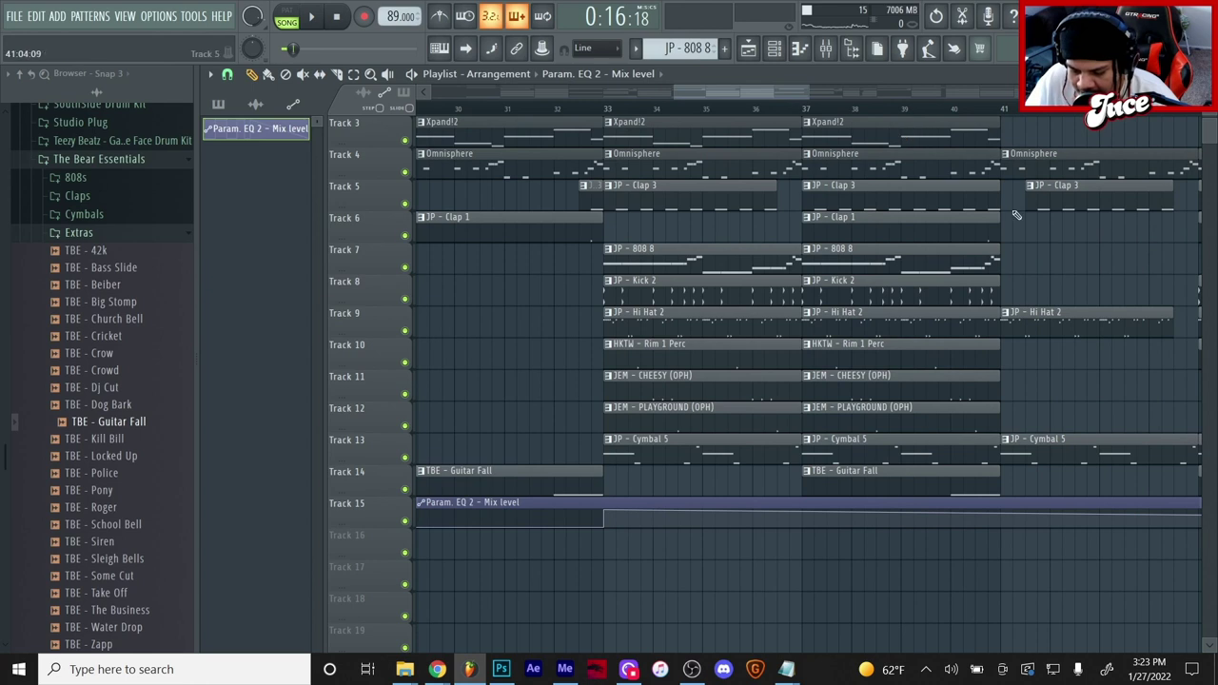
left_click_drag(1002, 521, 1005, 548)
Raise the EQ mix level automation at bar 48, drop it at bar 53, and raise it from bar 57 to the end.
left_click_drag(691, 91, 782, 91)
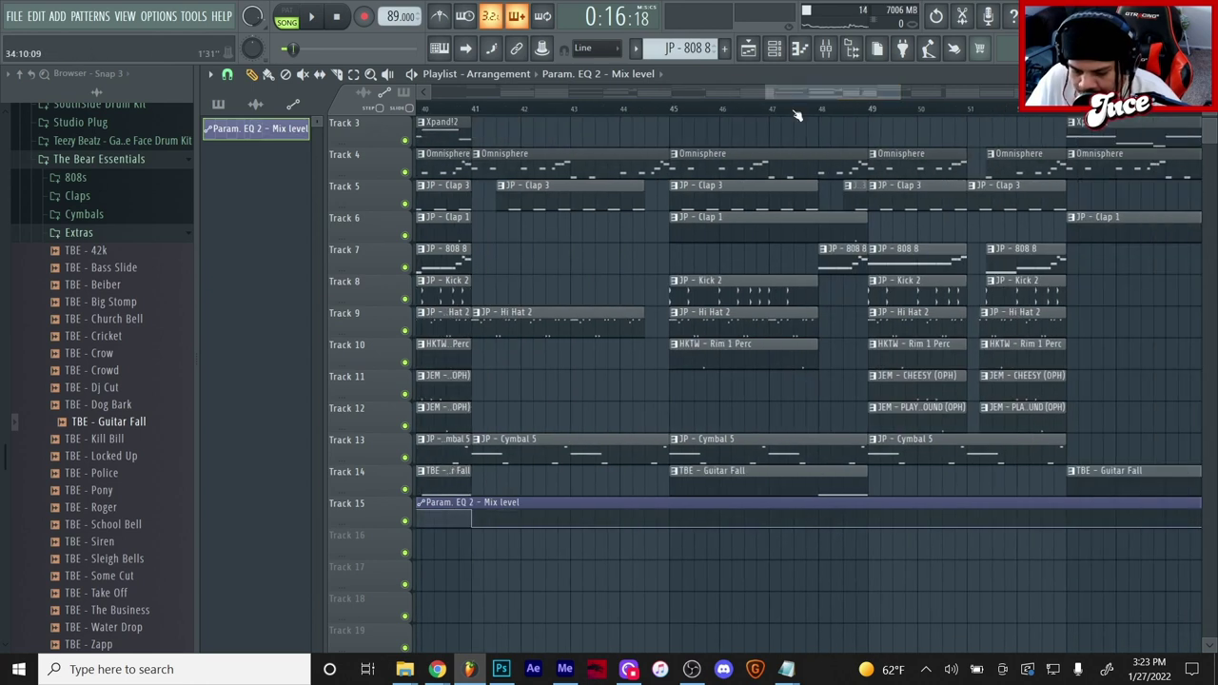
left_click_drag(822, 529, 822, 503)
left_click_drag(832, 92, 925, 117)
scroll(776, 501, "down", 6)
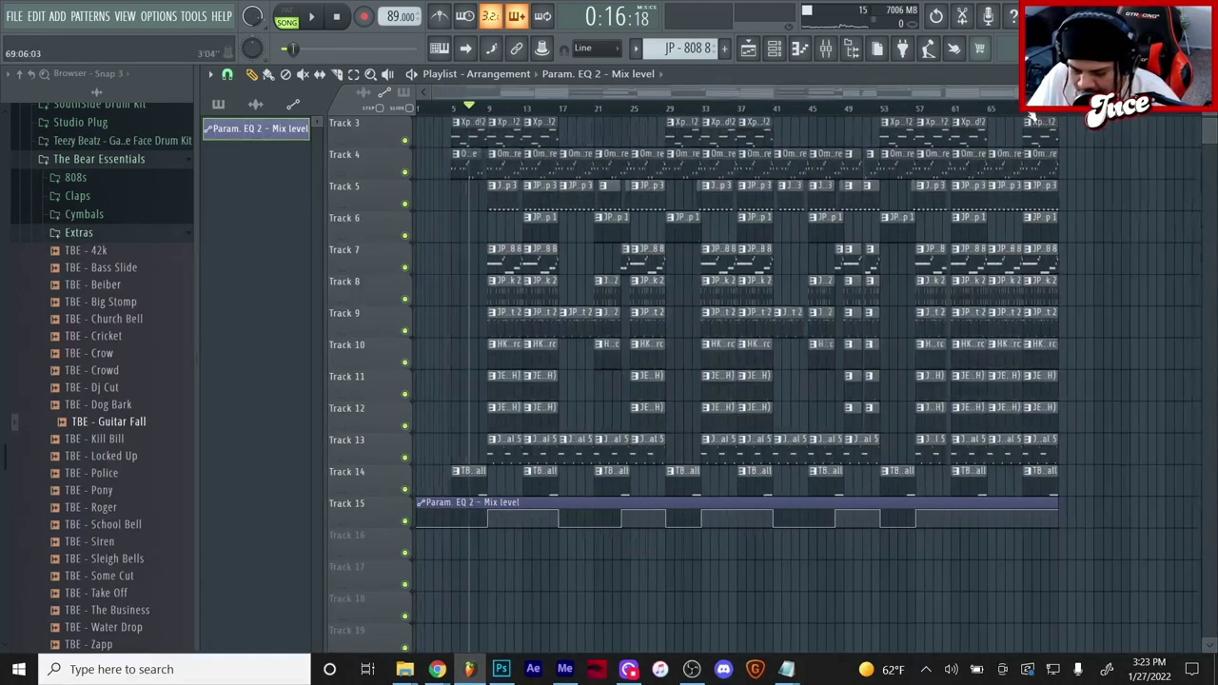
Move the automation clip to track 16 and place JP - Triangle Riser from Juce Pack Vol. 1's fx folder on track 15 at bar 8.
left_click_drag(857, 520, 862, 552)
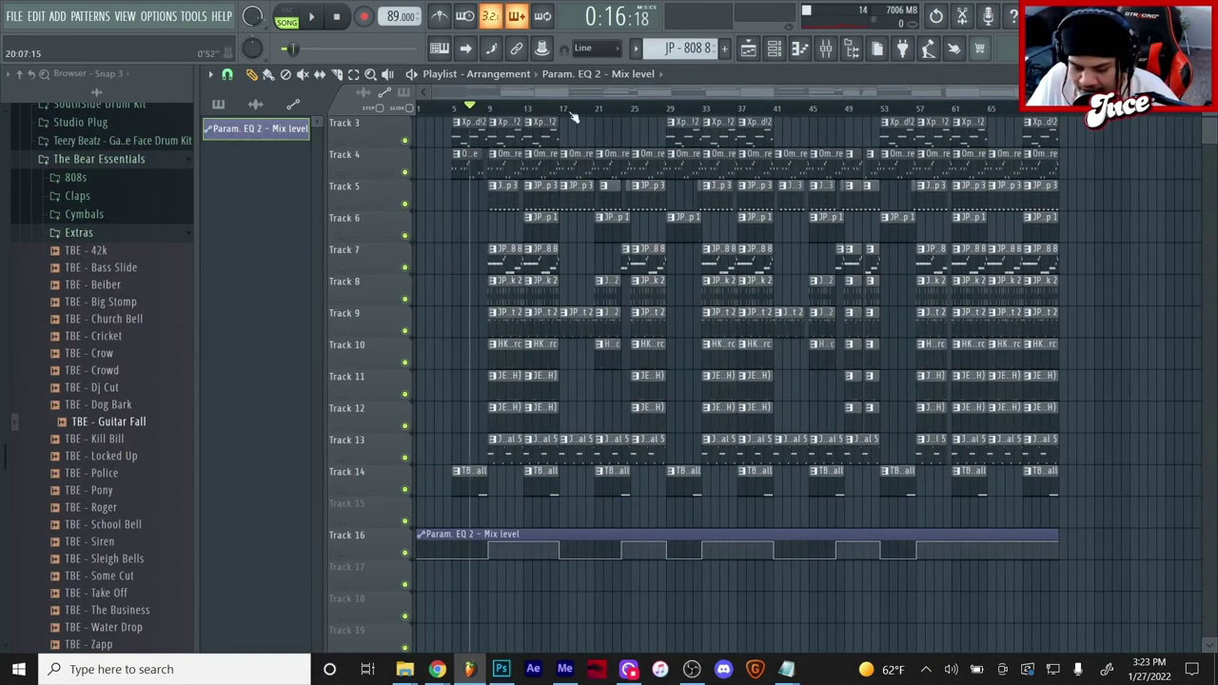
scroll(574, 116, "up", 5)
left_click(119, 158)
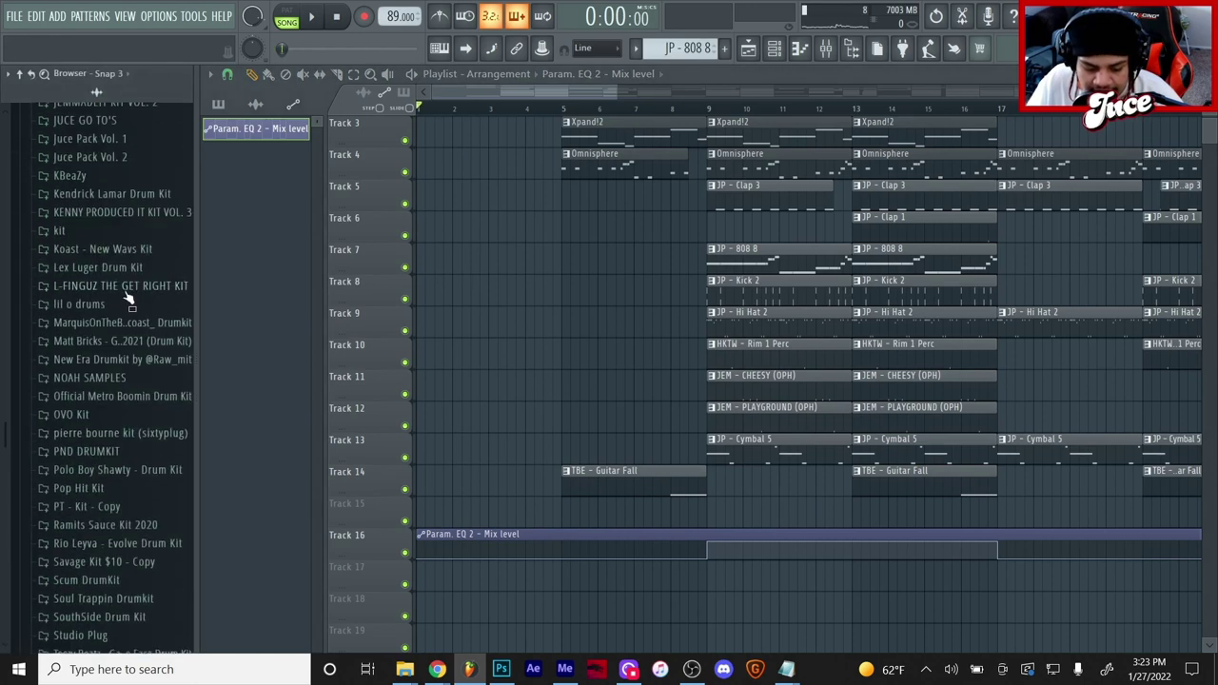
left_click(126, 157)
left_click(120, 141)
scroll(539, 387, "down", 1)
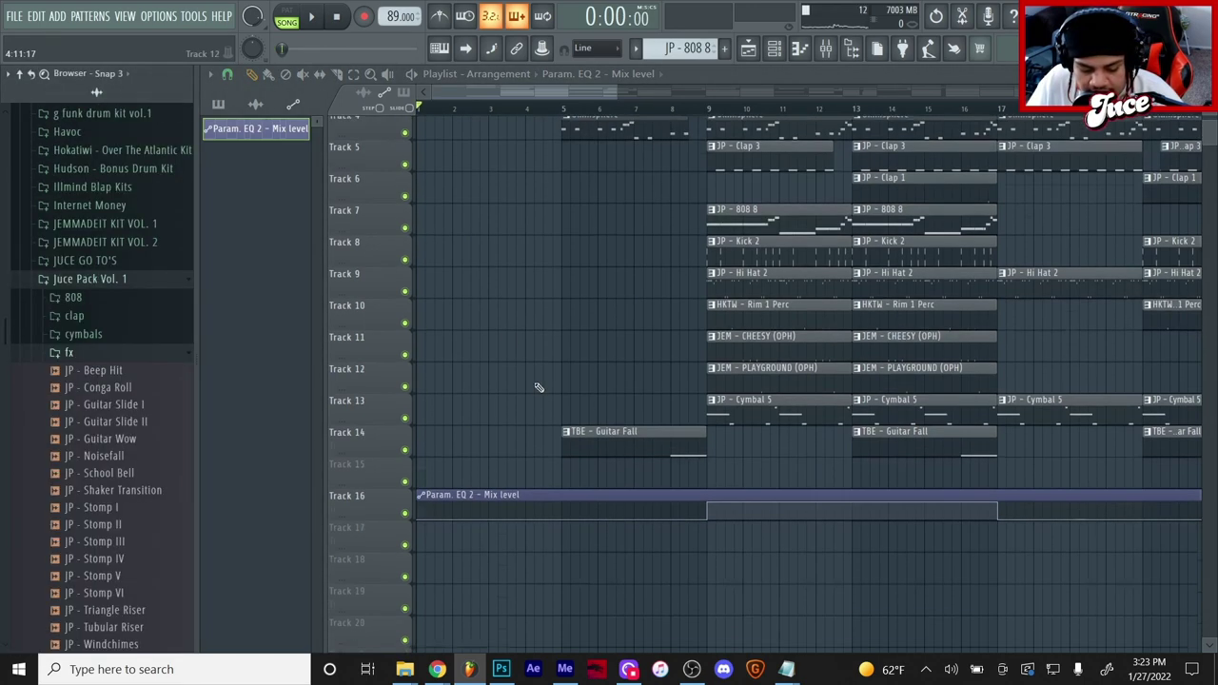
scroll(126, 456, "down", 3)
left_click_drag(142, 508, 675, 464)
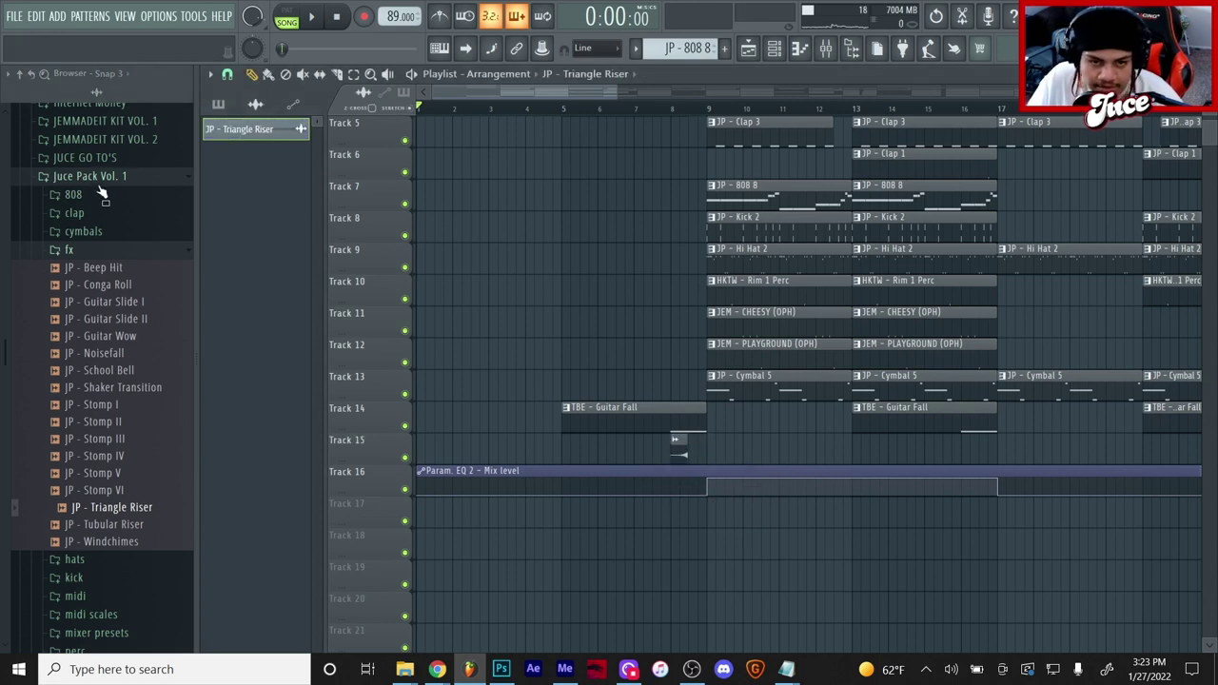
scroll(704, 267, "up", 3)
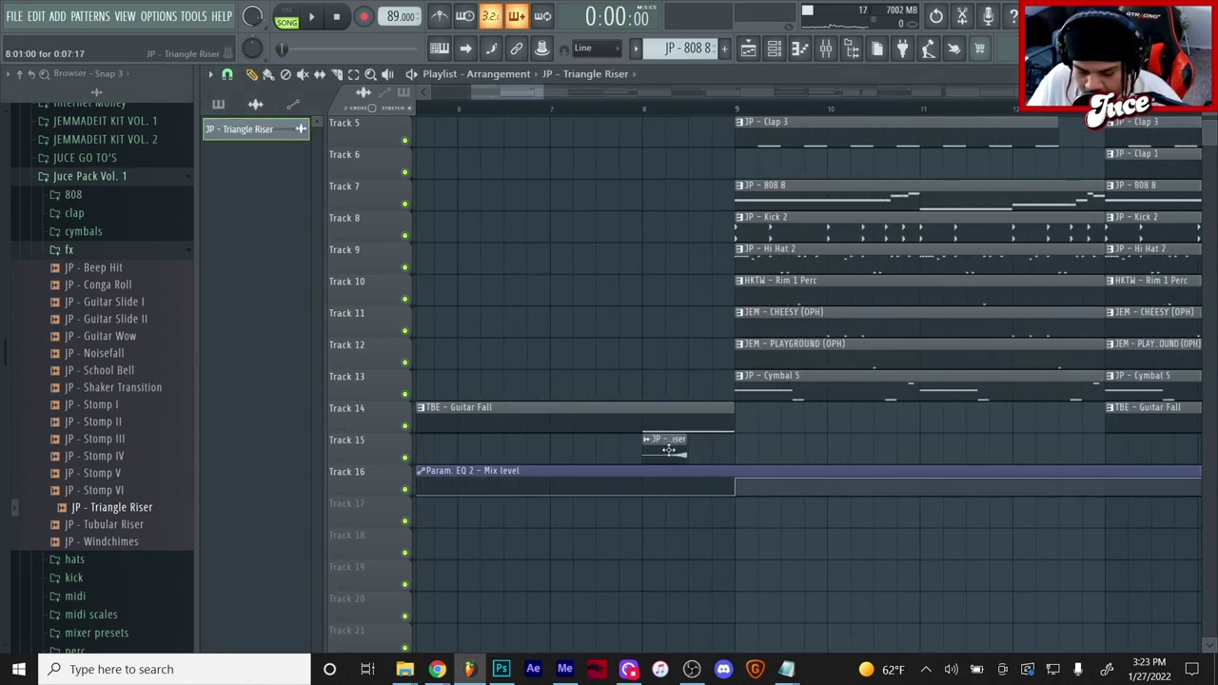
Time-stretch the JP - Triangle Riser sample to 1 bar and lower its channel volume to 40%.
double_click(669, 449)
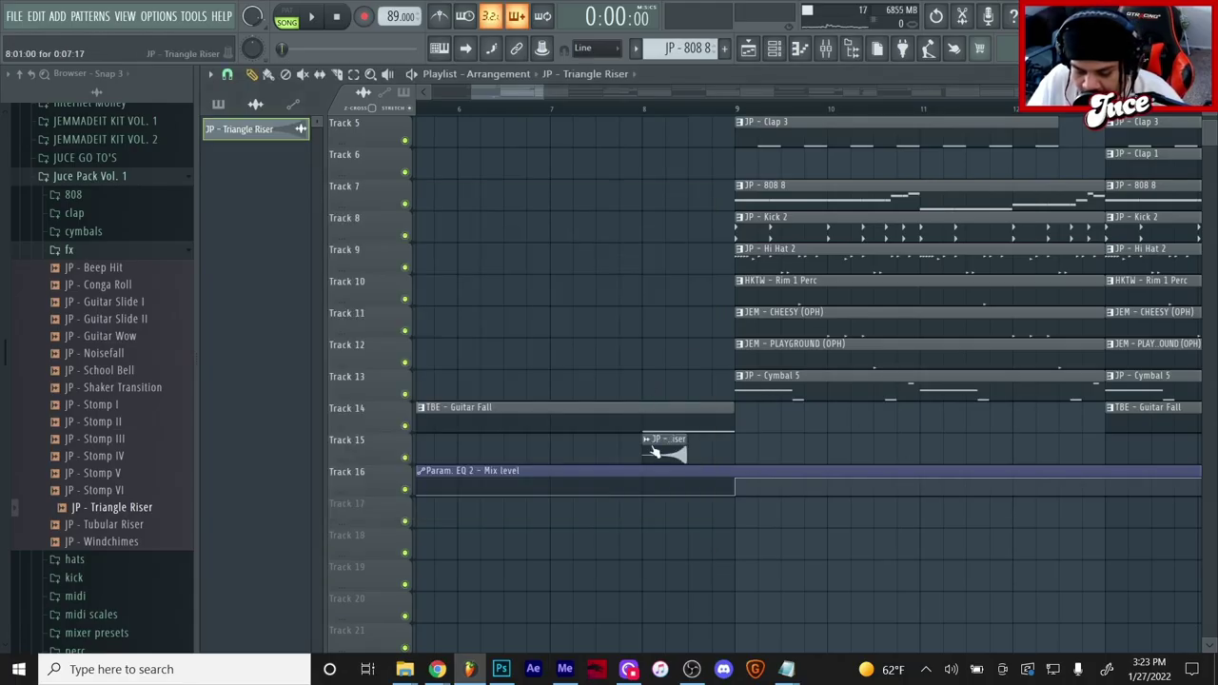
double_click(669, 449)
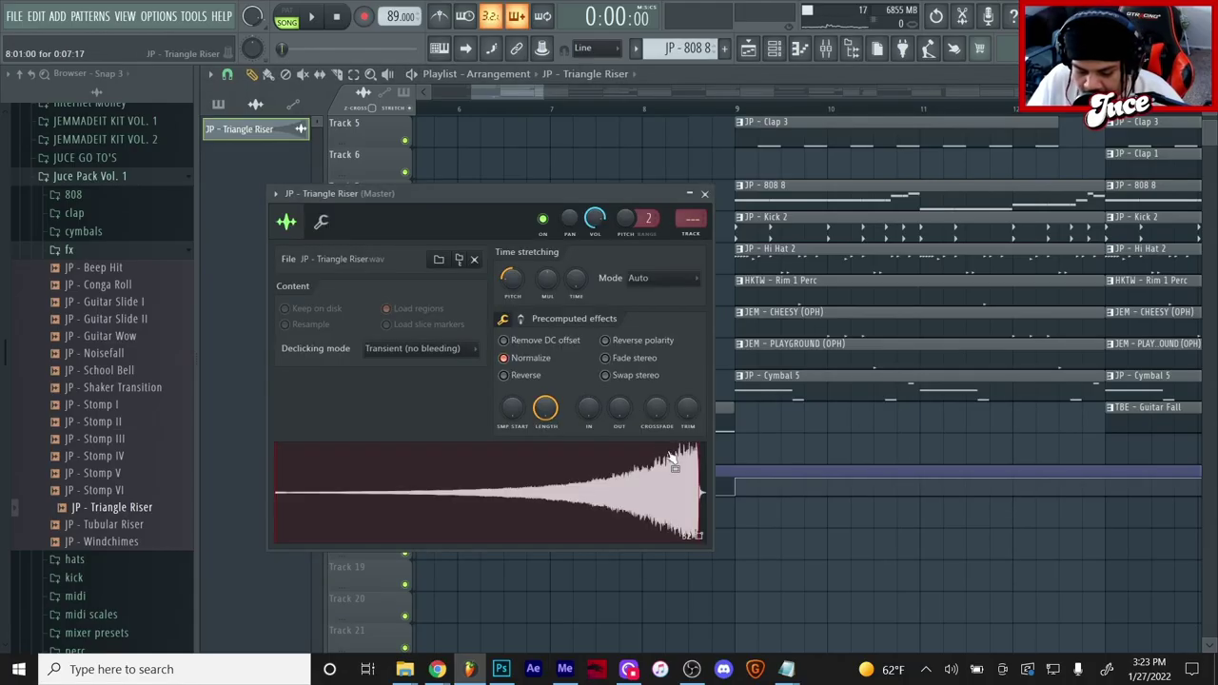
right_click(581, 284)
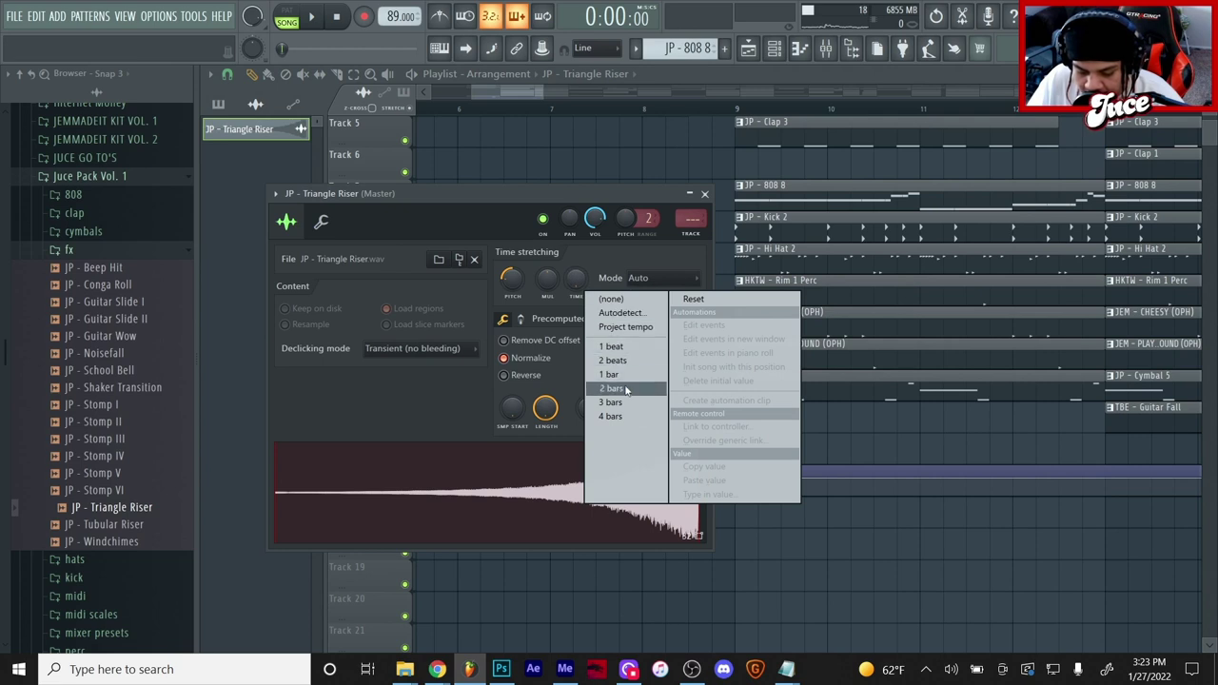
left_click(626, 390)
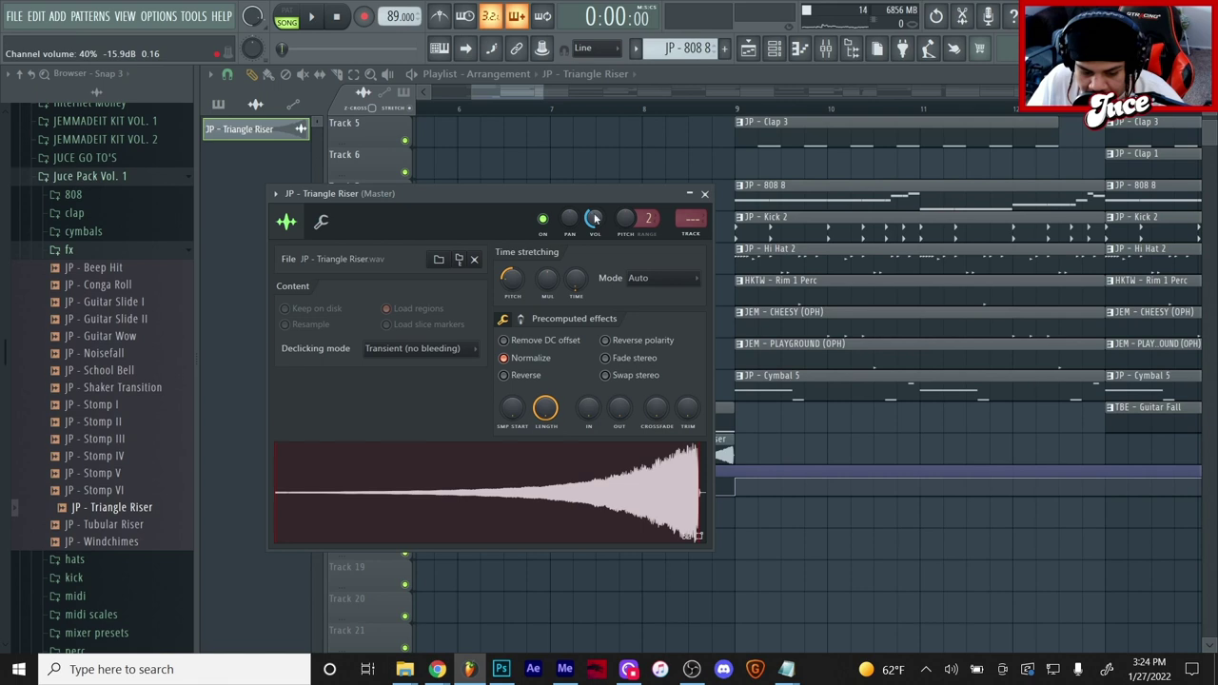
Play the arrangement from bar 7 to hear the riser, and move the Param. EQ 2 - Mix level clip to track 19.
right_click(887, 448)
left_click(555, 109)
key("space")
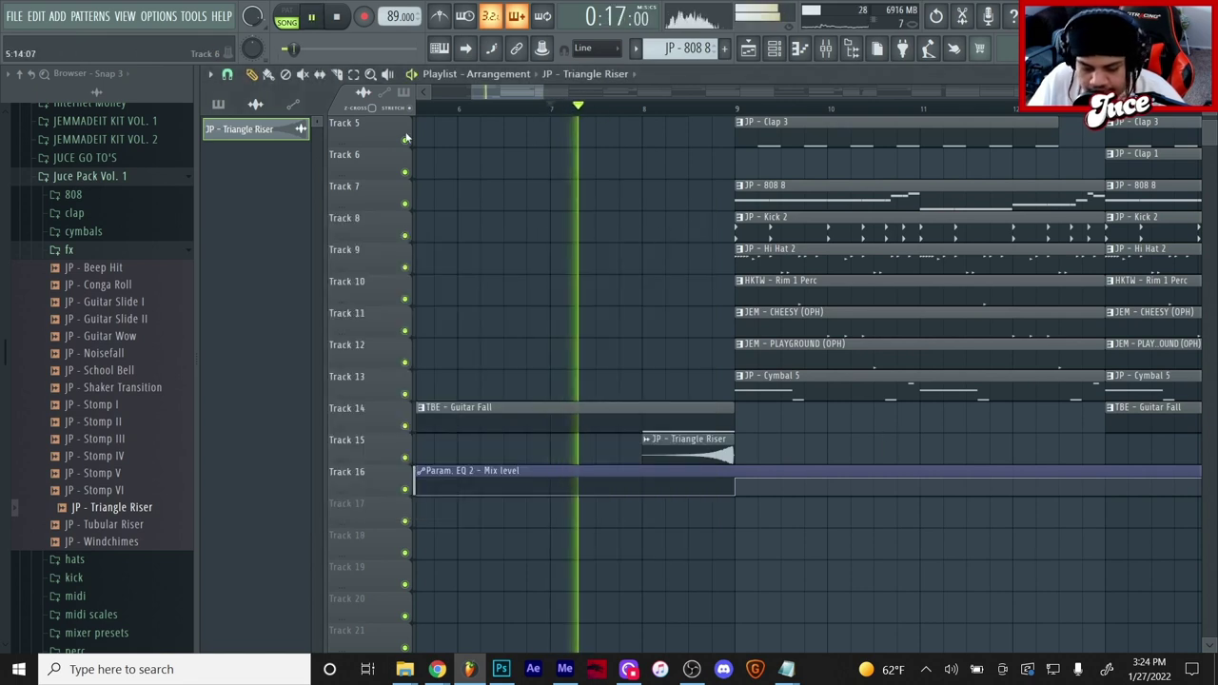
left_click(227, 75)
left_click(246, 284)
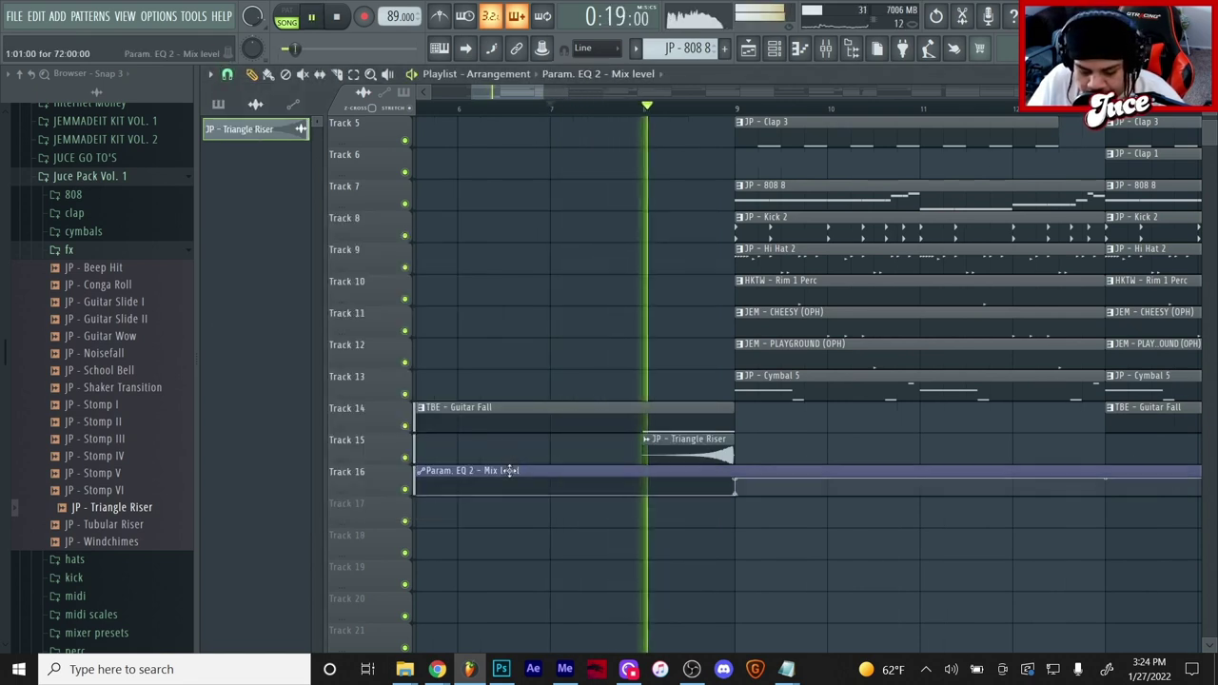
left_click_drag(509, 470, 485, 571)
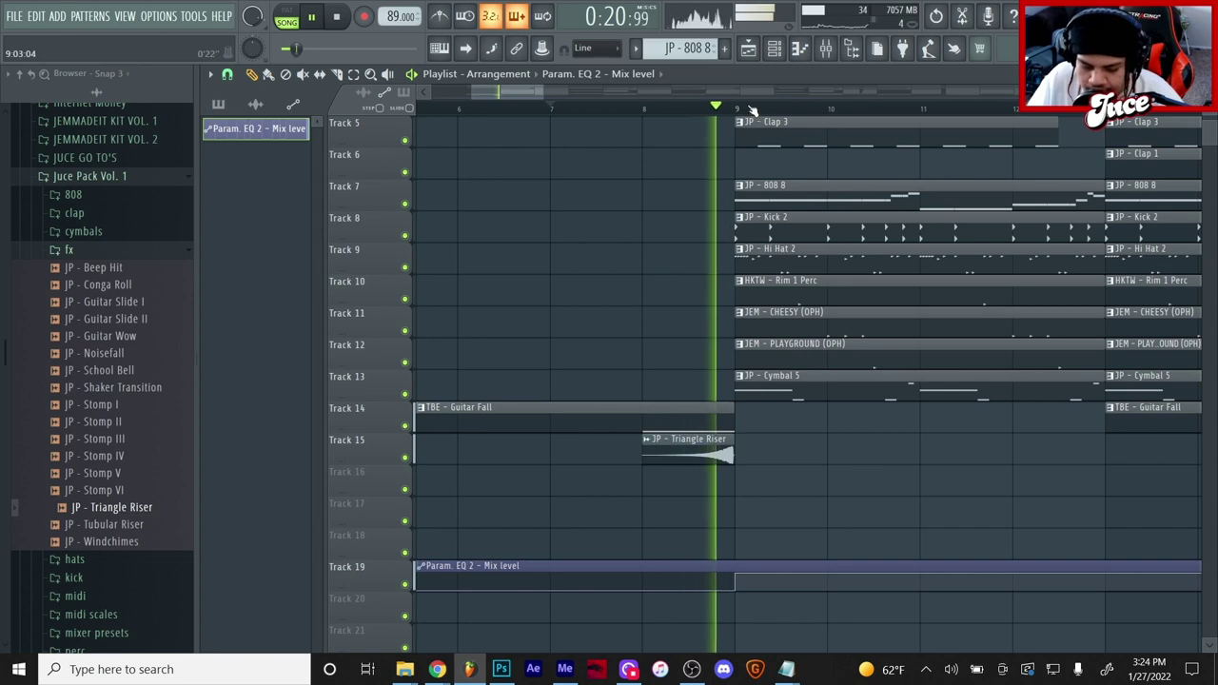
Trim the silent tail of the Triangle Riser sample and adjust its channel volume to 42%.
scroll(747, 112, "down", 3)
double_click(699, 439)
left_click_drag(687, 415, 687, 354)
left_click_drag(594, 220, 594, 236)
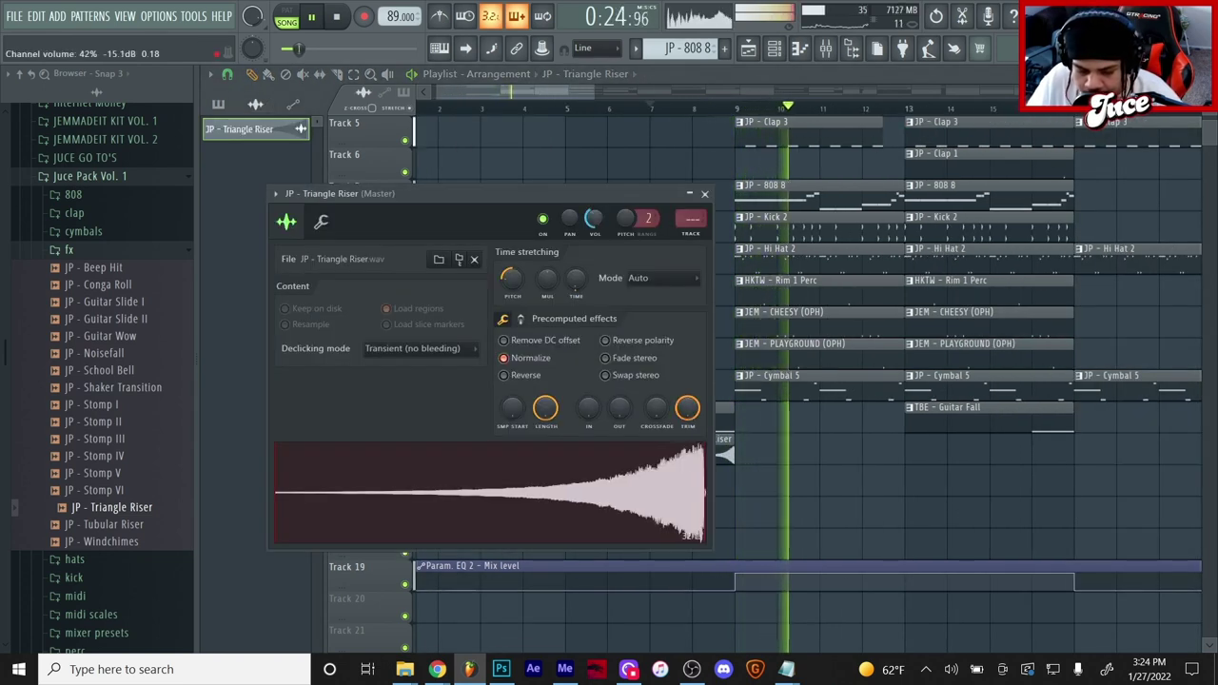
key("space")
Place JP - Triangle Riser clips on track 15 at bars 12, 16 and 24.
left_click(281, 130)
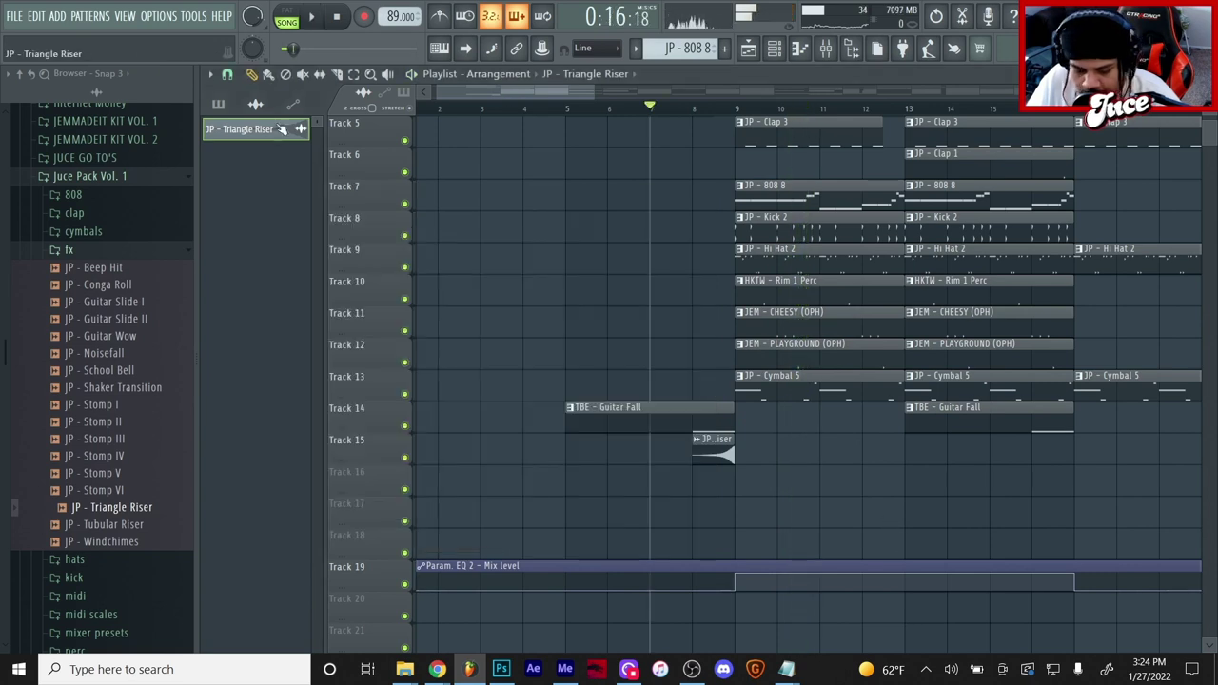
left_click(227, 73)
left_click(249, 299)
left_click(883, 453)
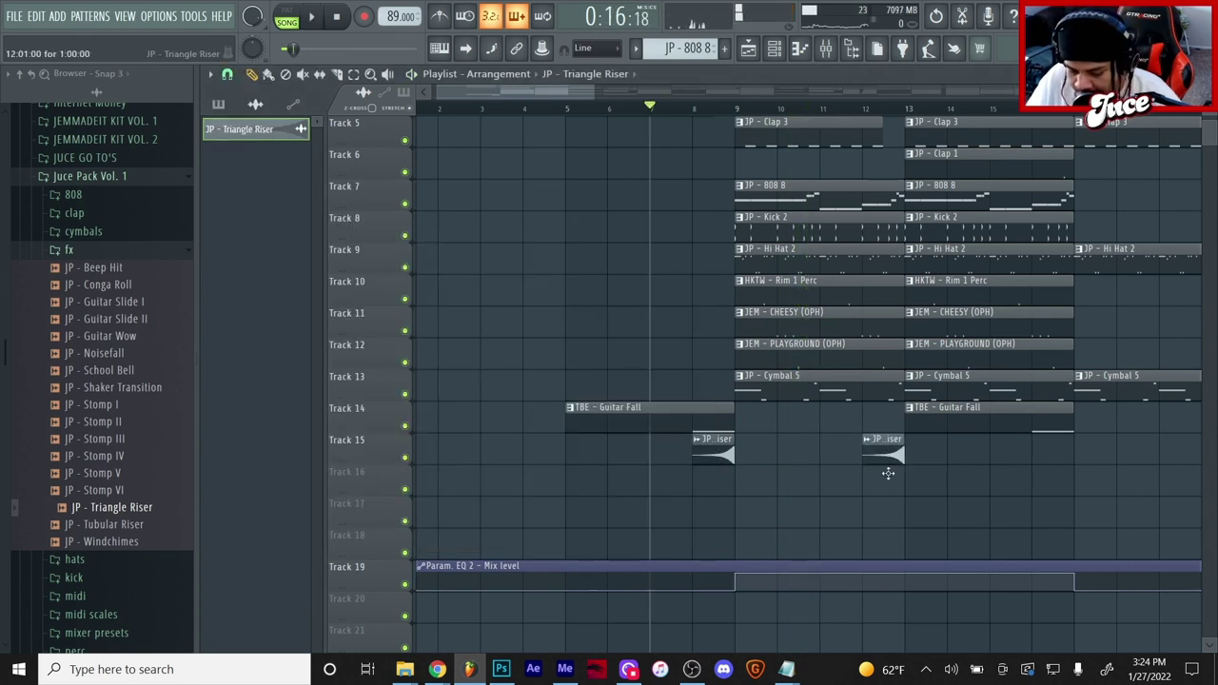
scroll(698, 457, "down", 3)
left_click(790, 455)
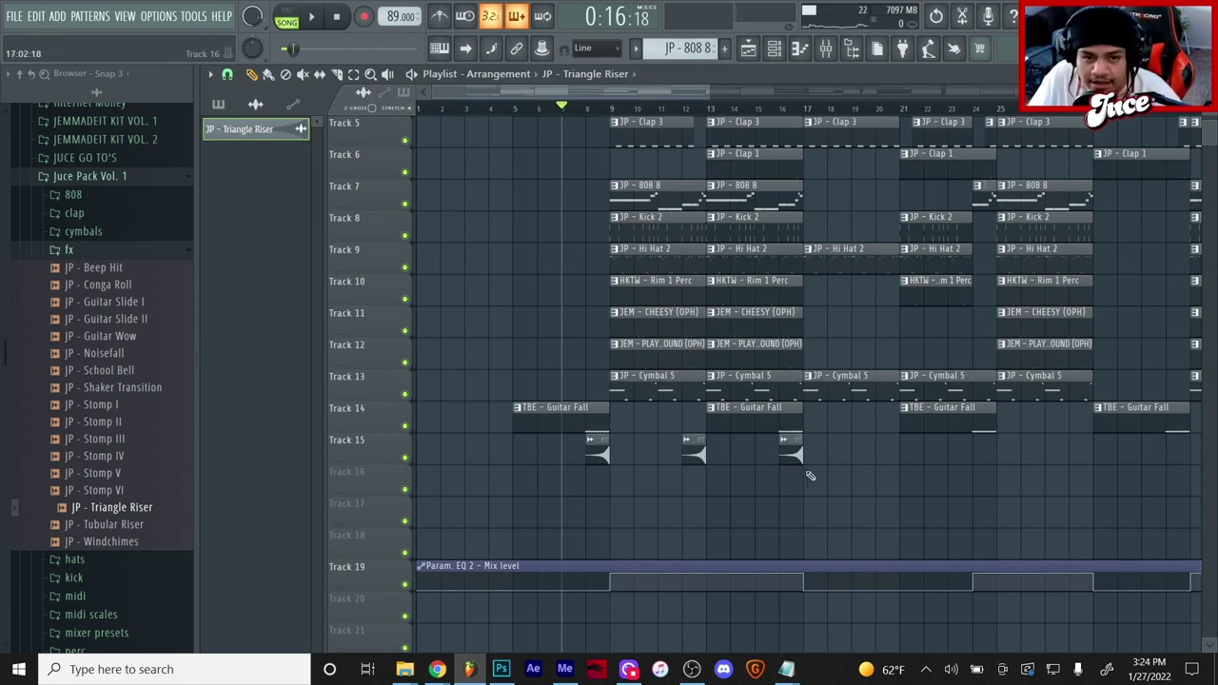
scroll(856, 467, "up", 4)
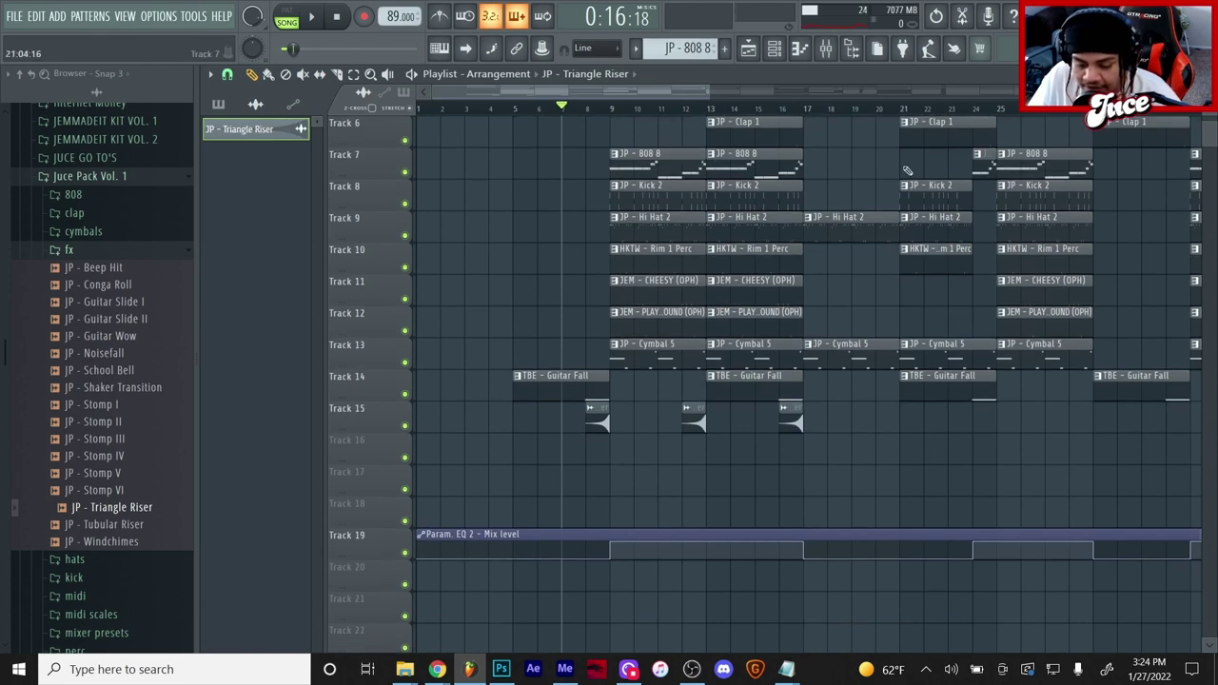
left_click(989, 582)
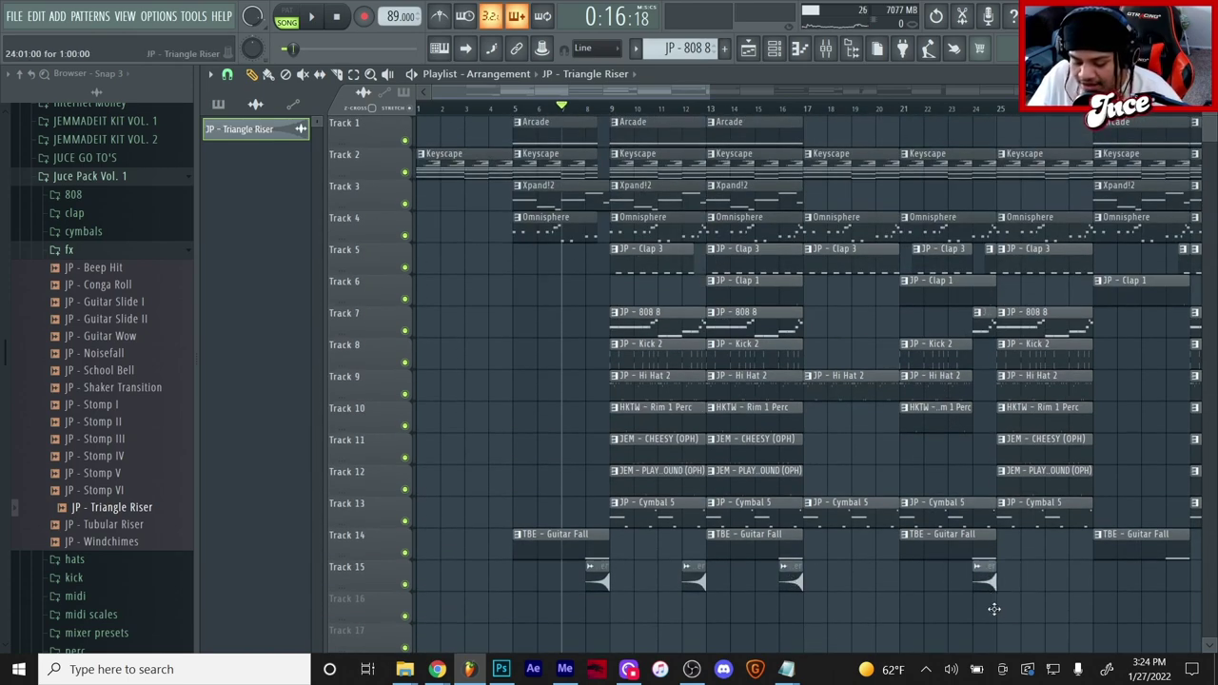
Duplicate the four track 15 risers to bars 32, 36, 40 and 48.
scroll(1059, 451, "down", 2)
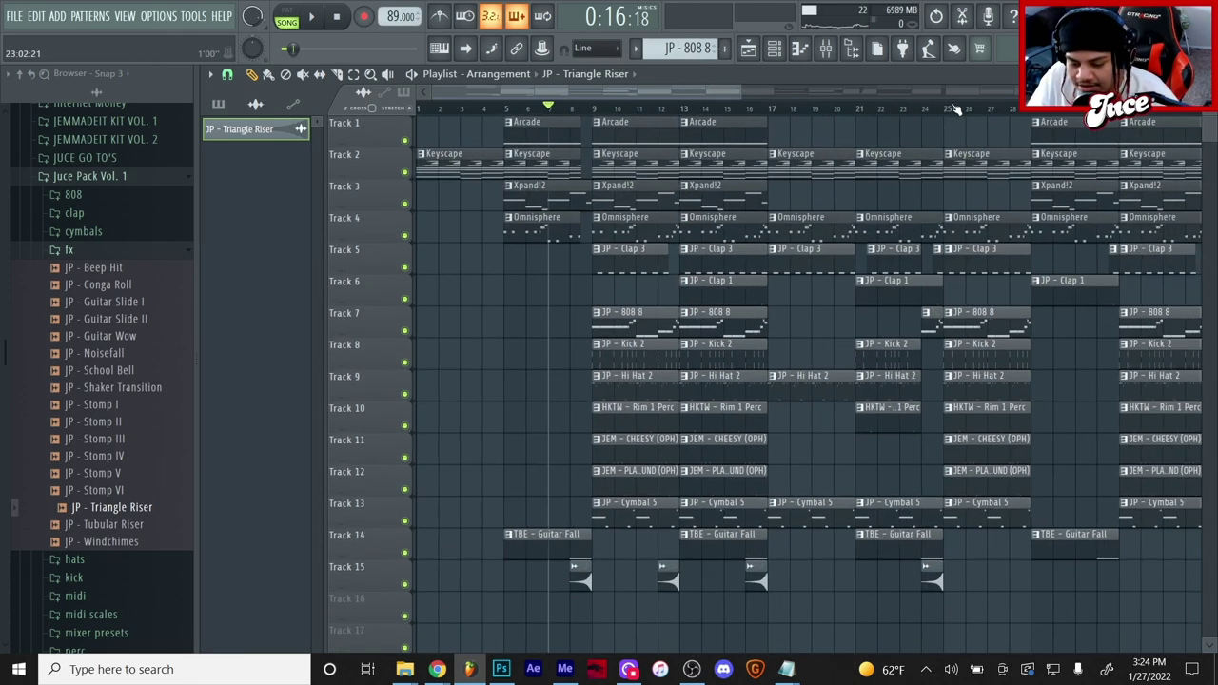
left_click_drag(965, 563, 1101, 611)
scroll(1001, 110, "down", 2)
scroll(1001, 110, "down", 3)
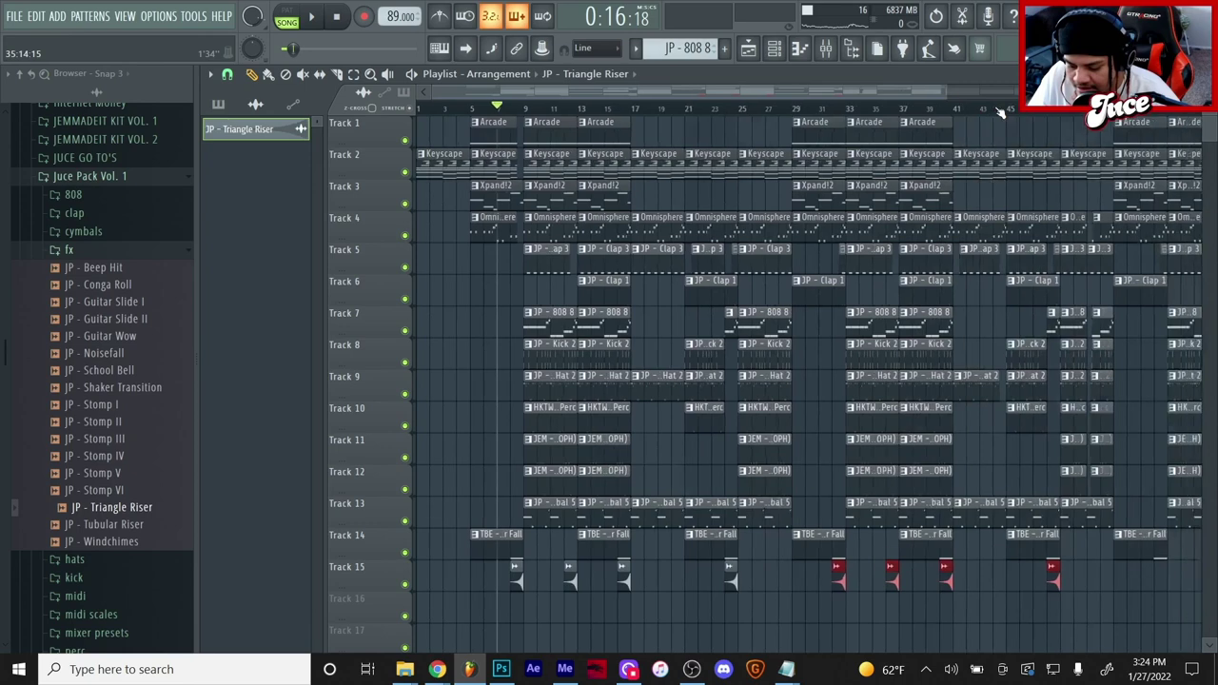
Copy the selected group of four risers further along track 15 so the copies start at bar 56.
scroll(1002, 110, "up", 3)
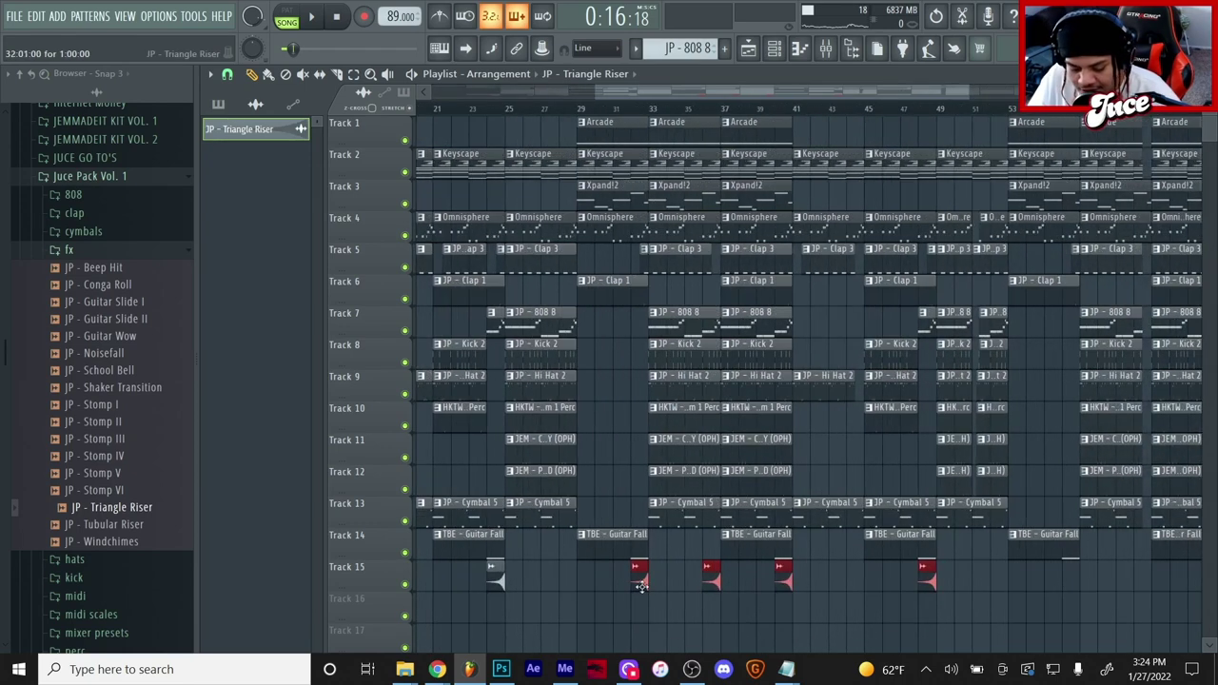
left_click_drag(638, 580, 1066, 581)
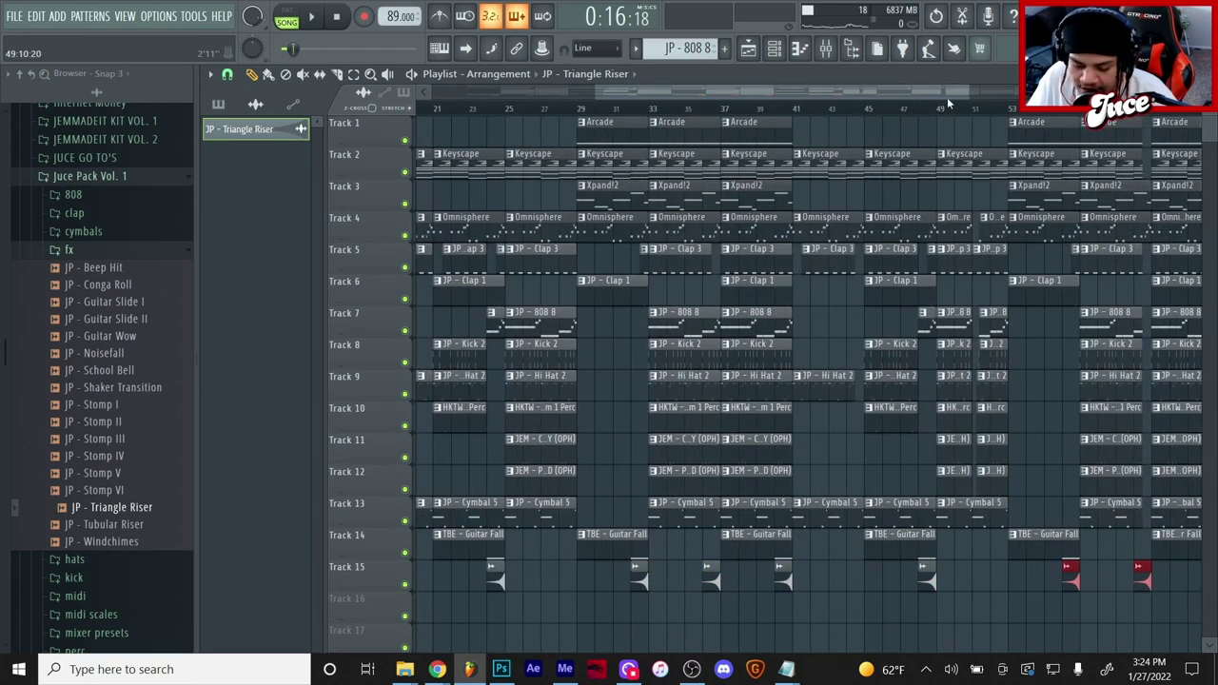
scroll(949, 110, "down", 1)
scroll(950, 111, "down", 2)
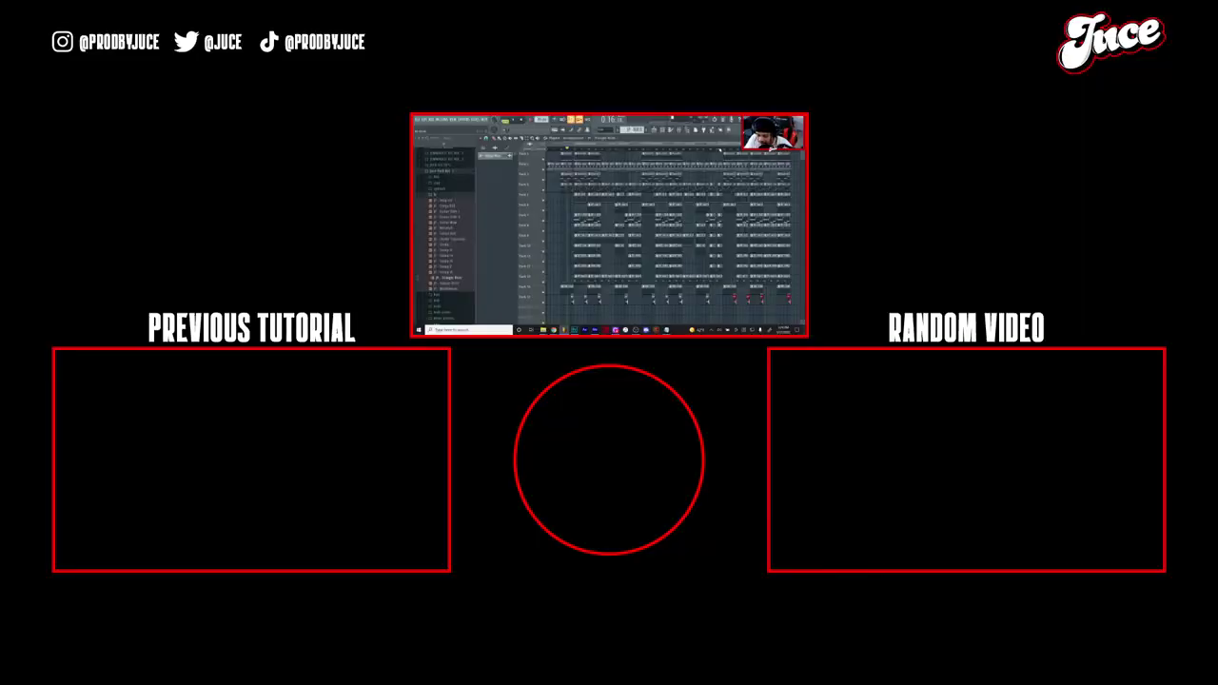